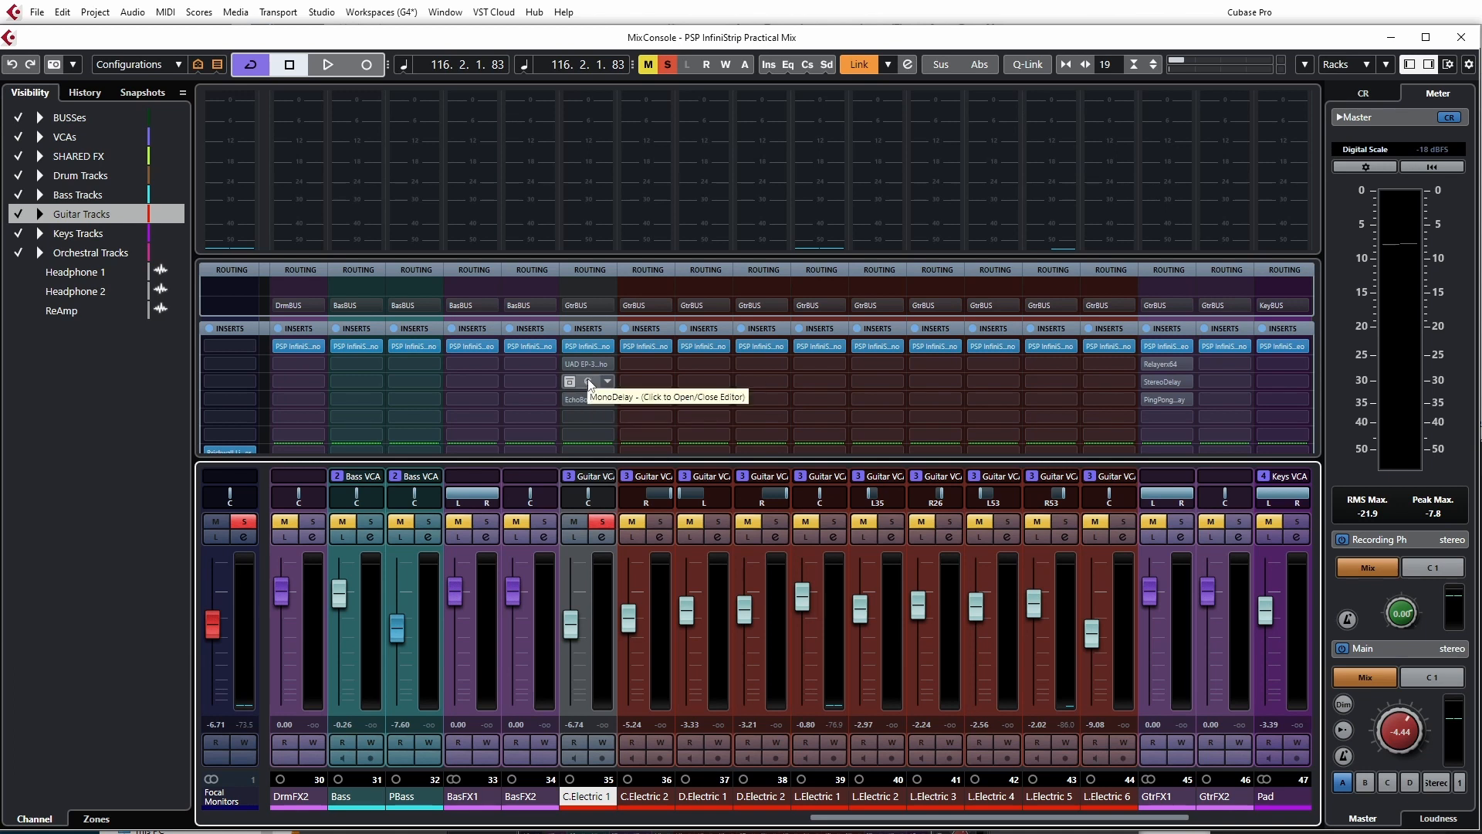
Step: Activate MonoDelay in the third insert slot of C.Electric 1 and place its open editor over the mixer channels
{"action": "left_click", "coordinate": [588, 386]}
{"action": "left_click", "coordinate": [586, 386]}
{"action": "left_click_drag", "start_coordinate": [462, 415], "coordinate": [726, 350]}
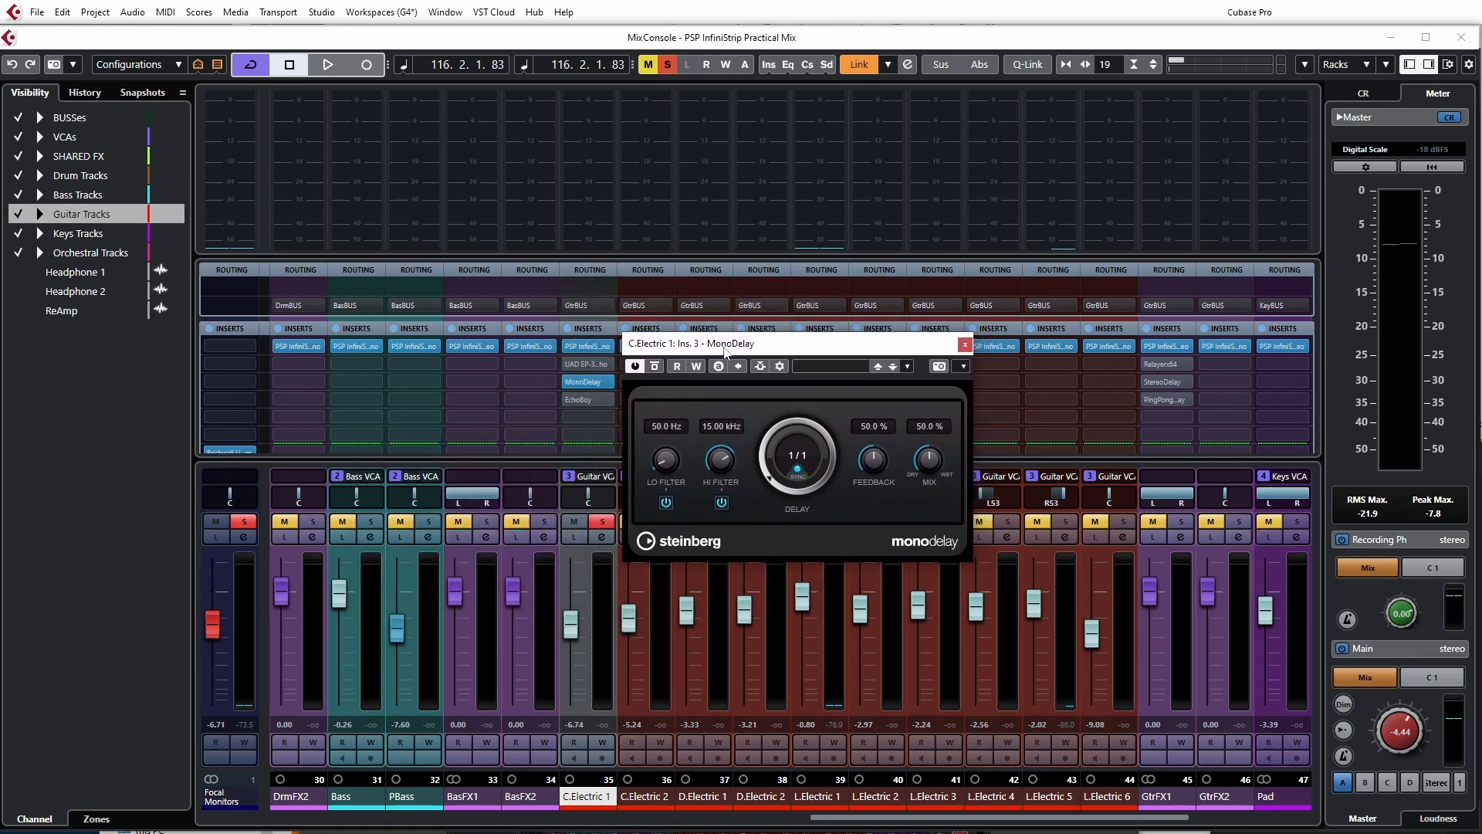
Step: Play C.Electric 1 with MonoDelay bypassed, re-enable the effect to compare the sound, and stop playback
{"action": "left_click", "coordinate": [655, 366]}
{"action": "key", "text": "space"}
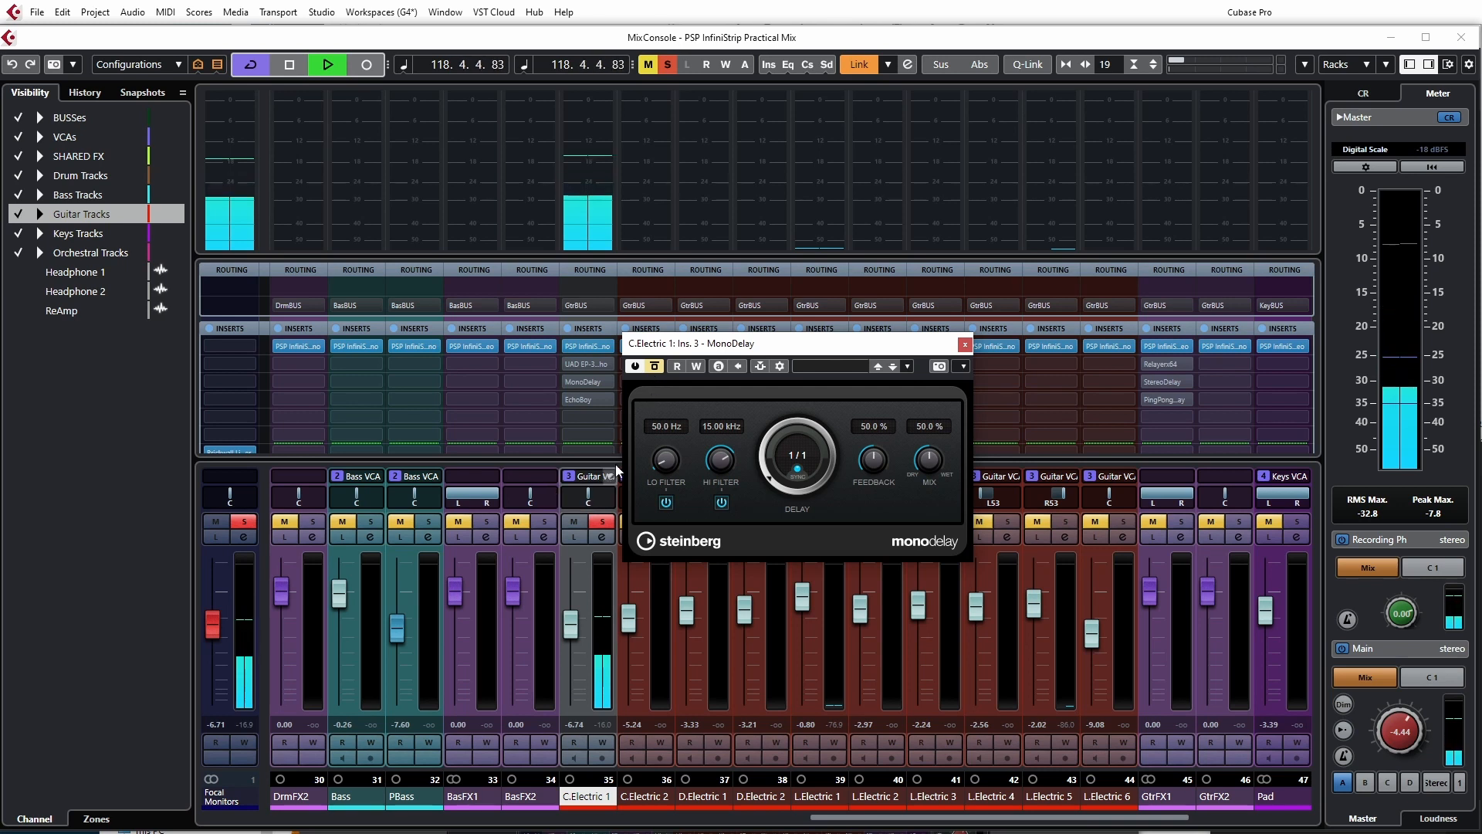
{"action": "left_click", "coordinate": [655, 366]}
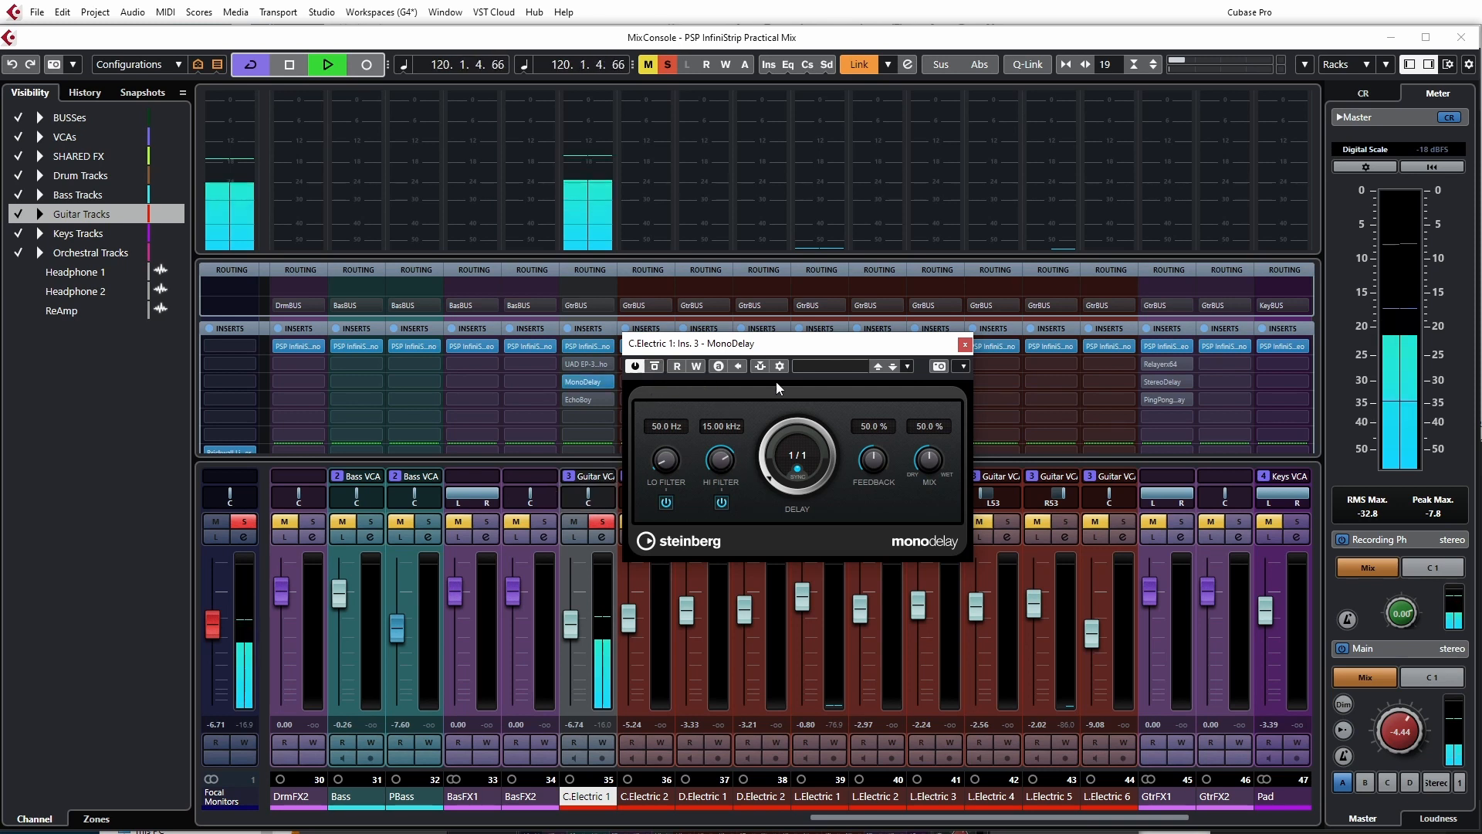
{"action": "key", "text": "space"}
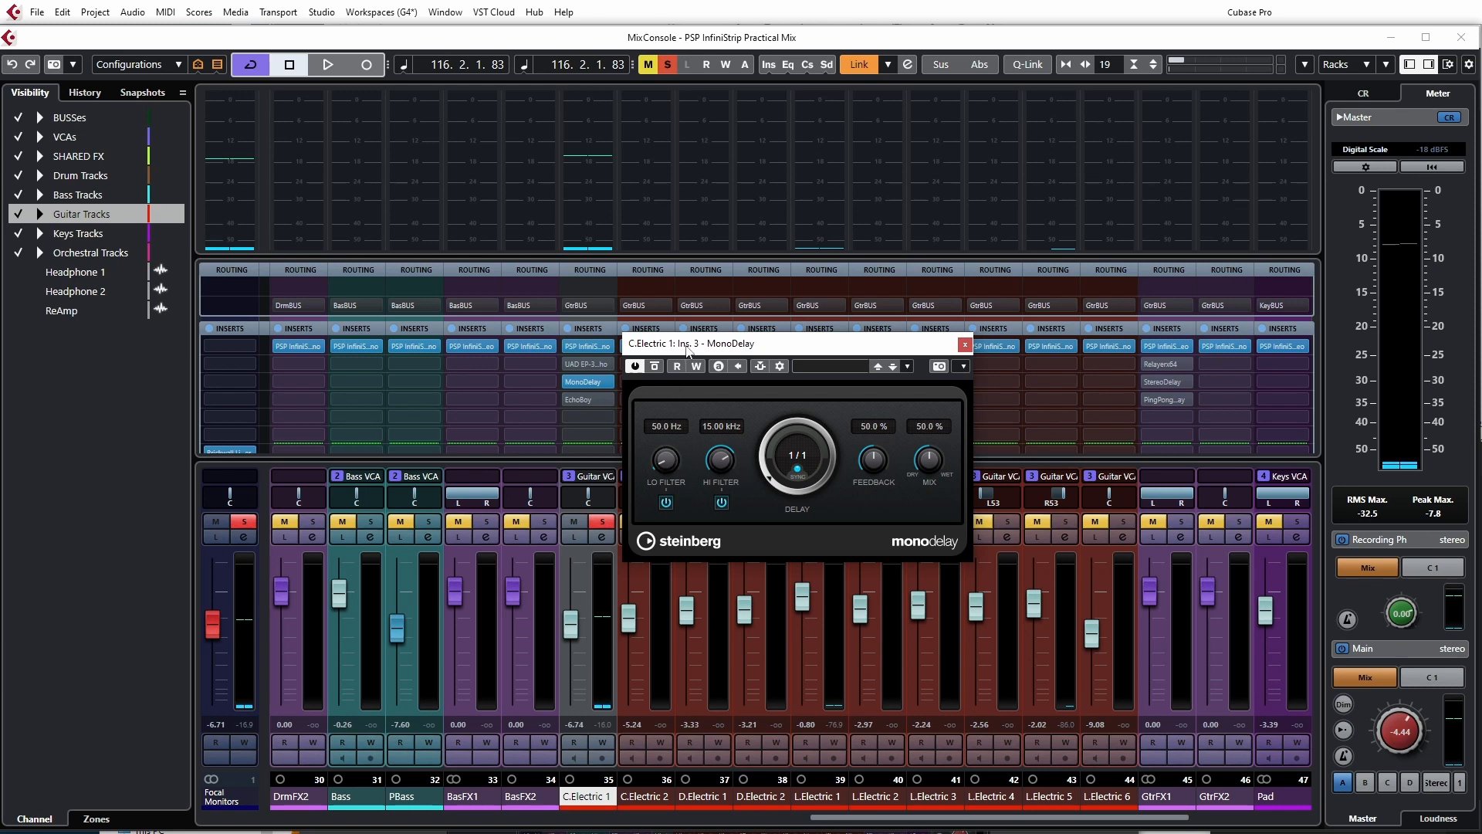
Step: During playback, lower MonoDelay's Lo Filter to 10.0 Hz, raise it to 271.2 Hz, and stop
{"action": "key", "text": "space"}
{"action": "scroll", "coordinate": [668, 463], "scroll_direction": "up", "scroll_amount": 2}
{"action": "scroll", "coordinate": [668, 465], "scroll_direction": "up", "scroll_amount": 1}
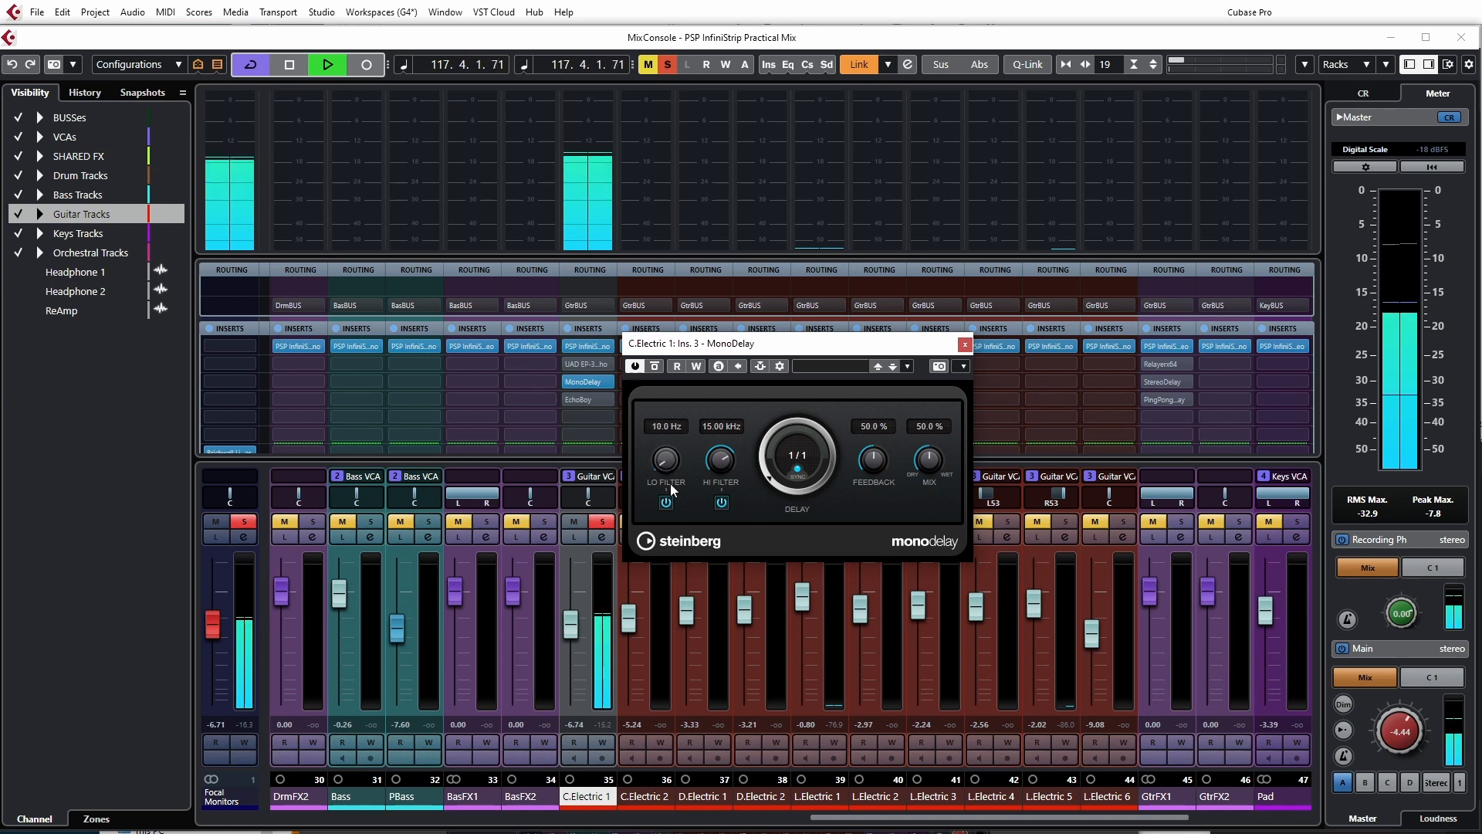
{"action": "left_click_drag", "start_coordinate": [668, 464], "coordinate": [667, 424]}
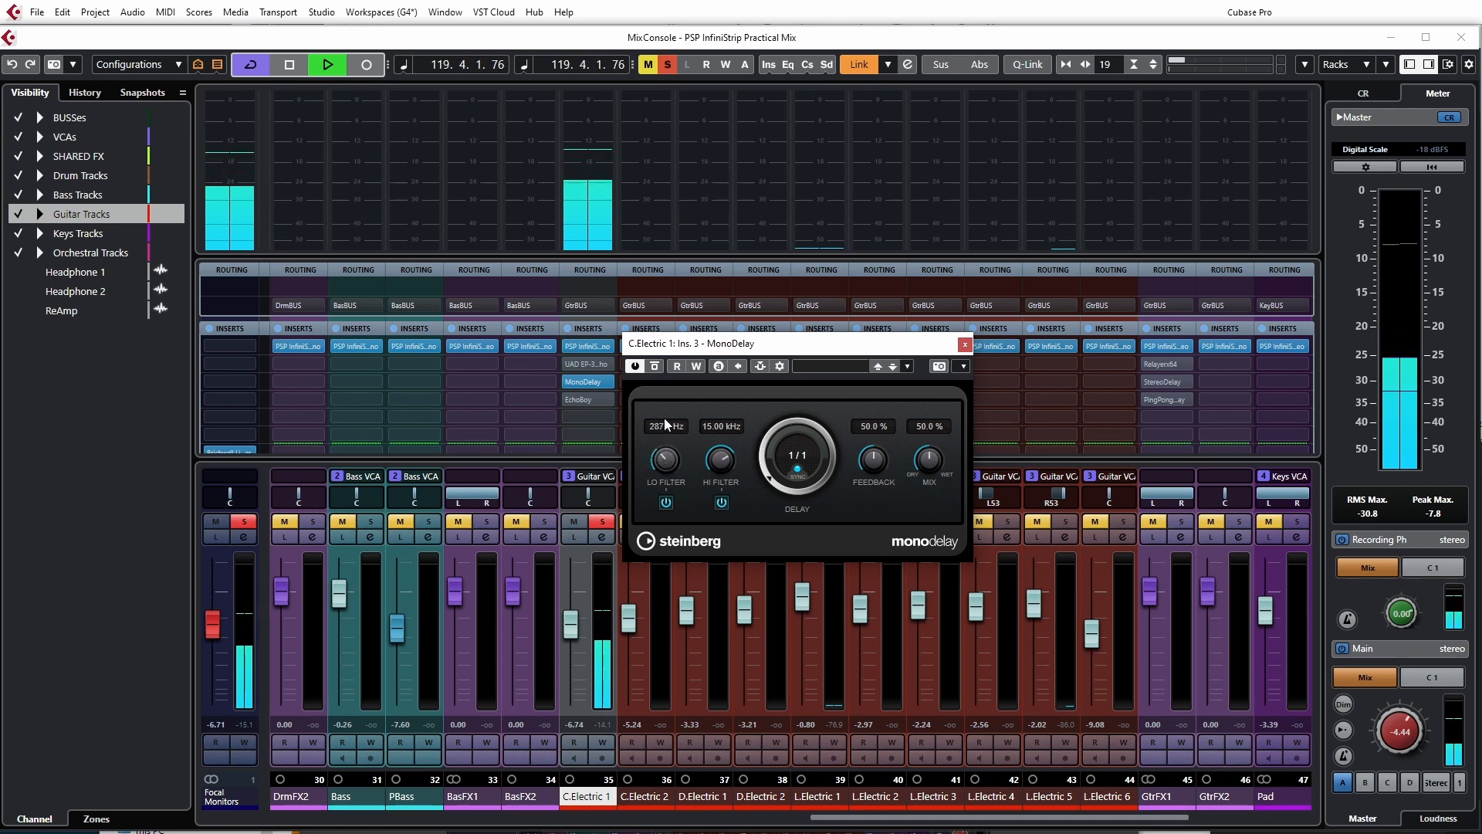
{"action": "key", "text": "space"}
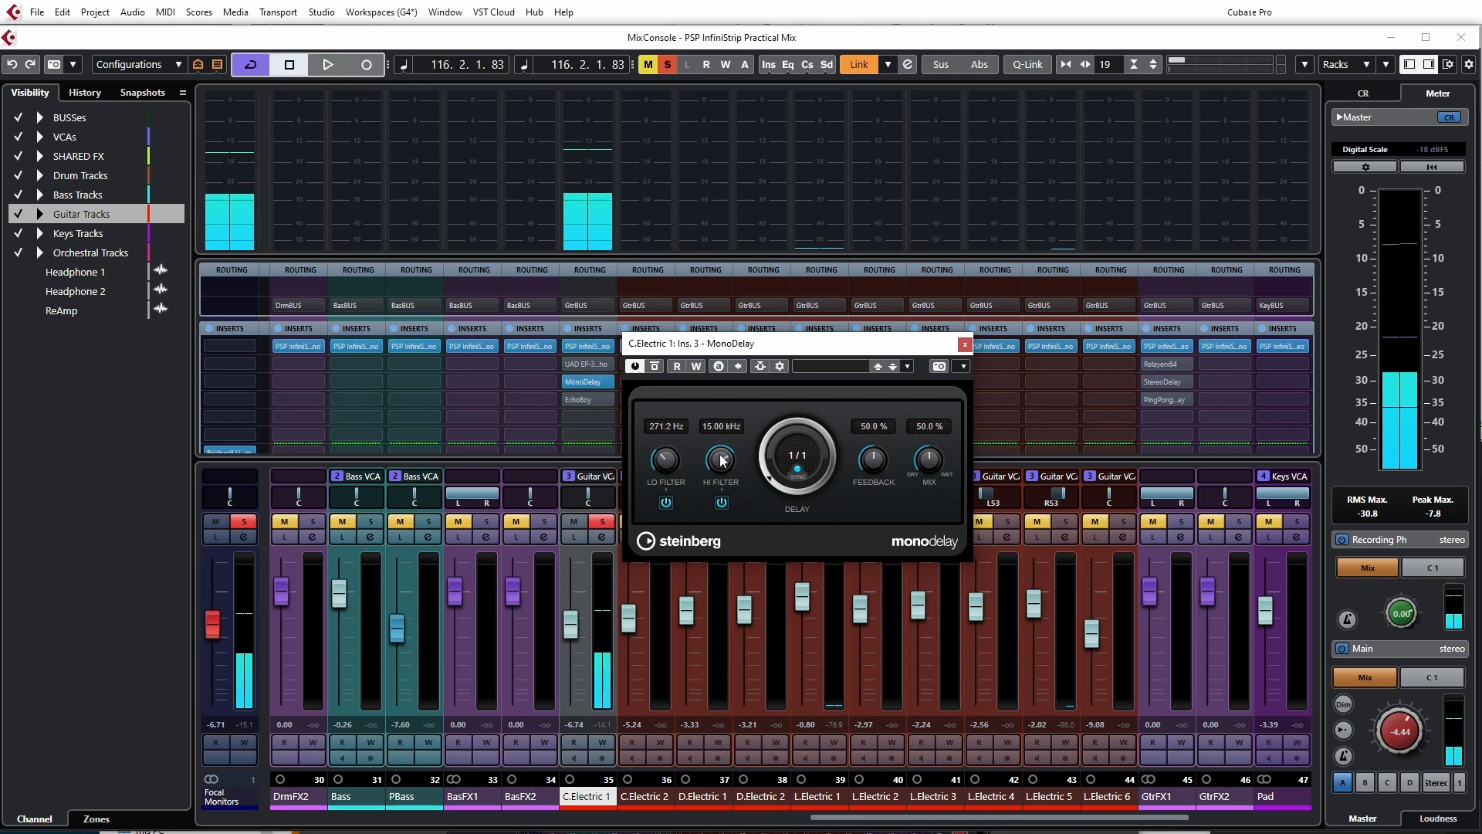
Step: Lower MonoDelay's Hi Filter to 8.80 kHz, then to 1.20 kHz, while listening to the guitar
{"action": "left_click_drag", "start_coordinate": [723, 461], "coordinate": [717, 509]}
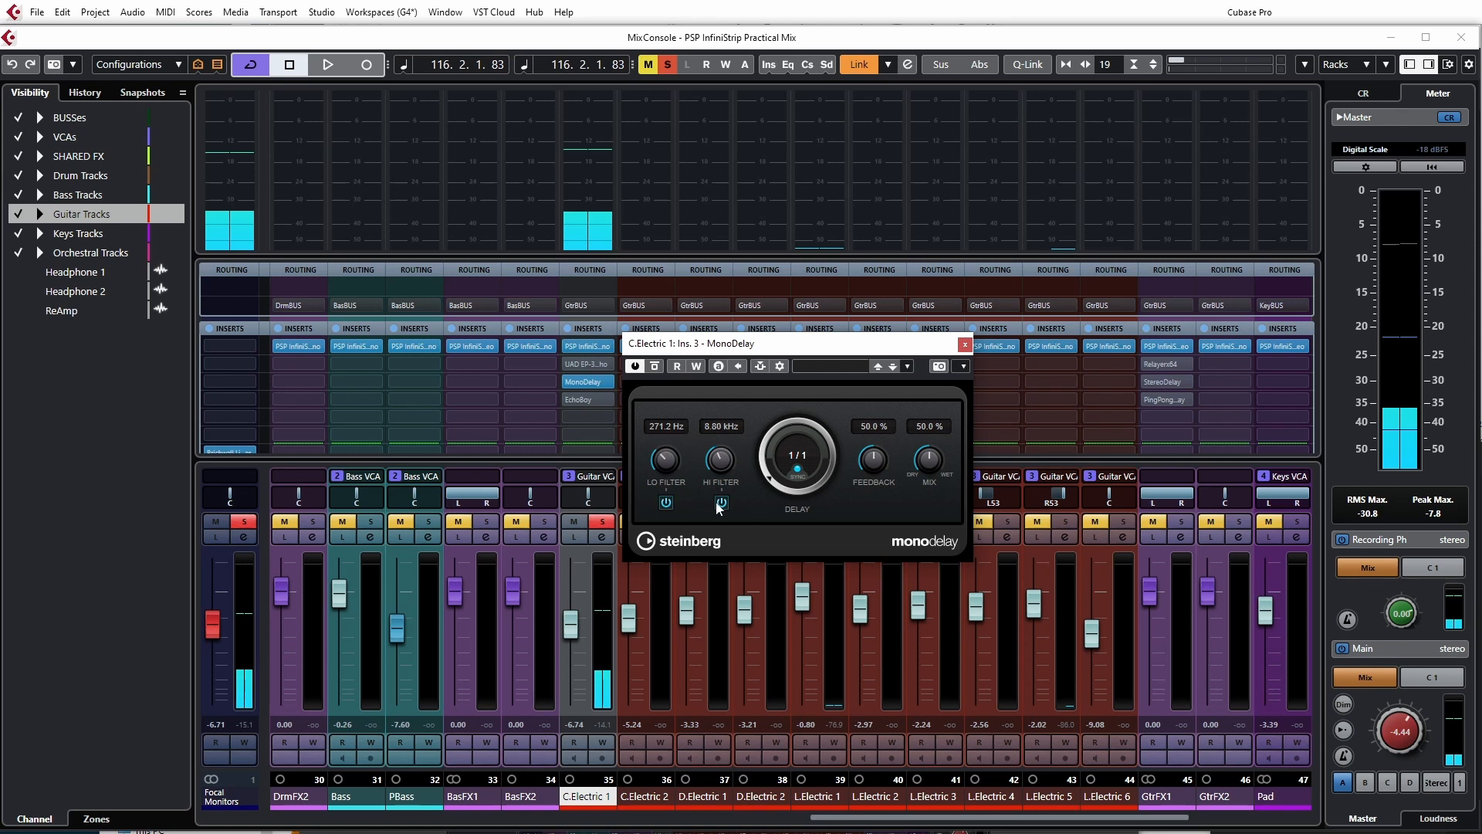
{"action": "key", "text": "space"}
{"action": "left_click_drag", "start_coordinate": [719, 461], "coordinate": [706, 532]}
{"action": "key", "text": "space"}
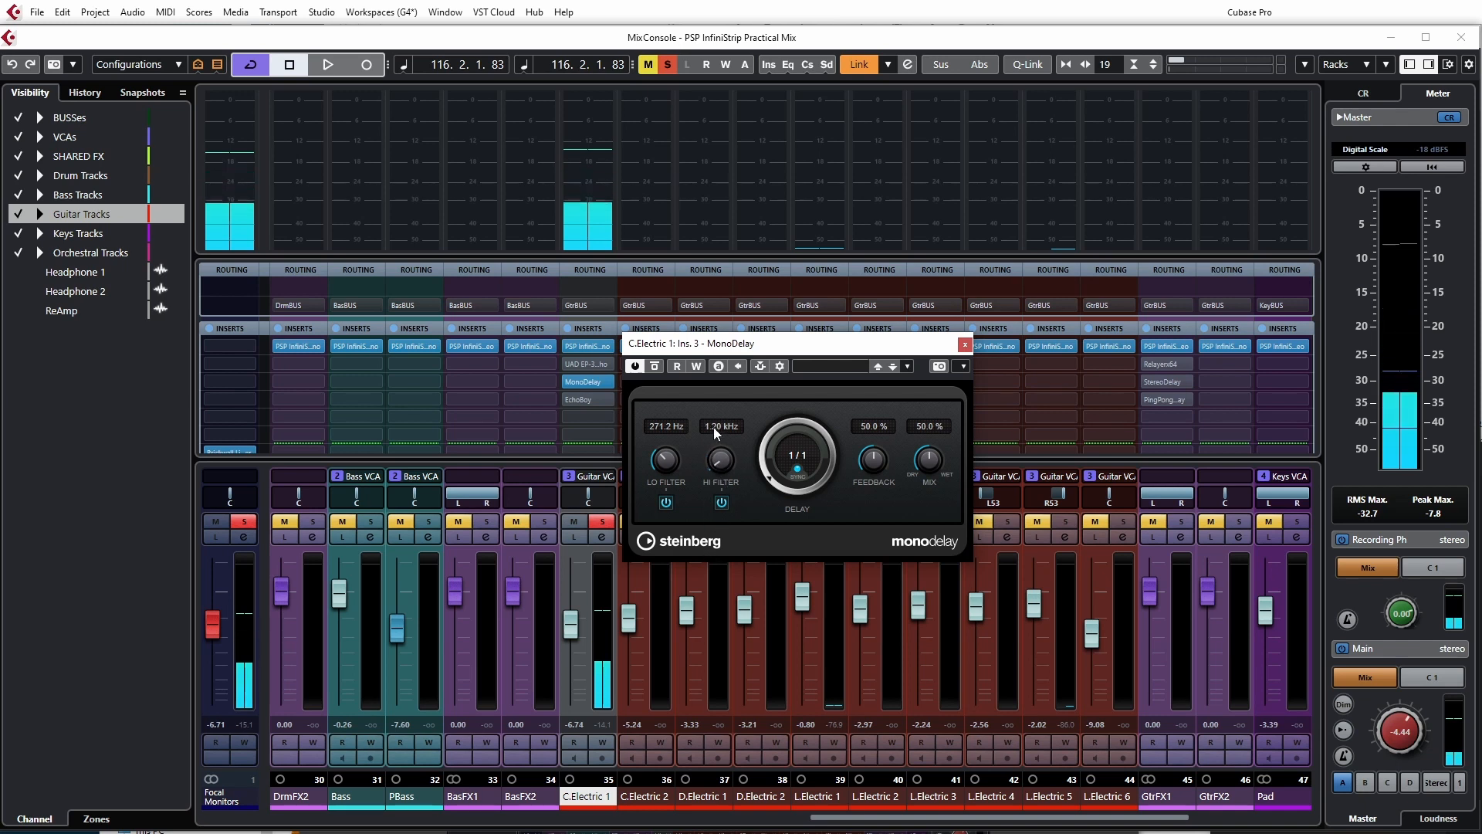
Step: Raise MonoDelay's Hi Filter to 20.00 kHz and audition the brighter repeats
{"action": "left_click_drag", "start_coordinate": [719, 425], "coordinate": [710, 292]}
{"action": "key", "text": "space"}
{"action": "key", "text": "space"}
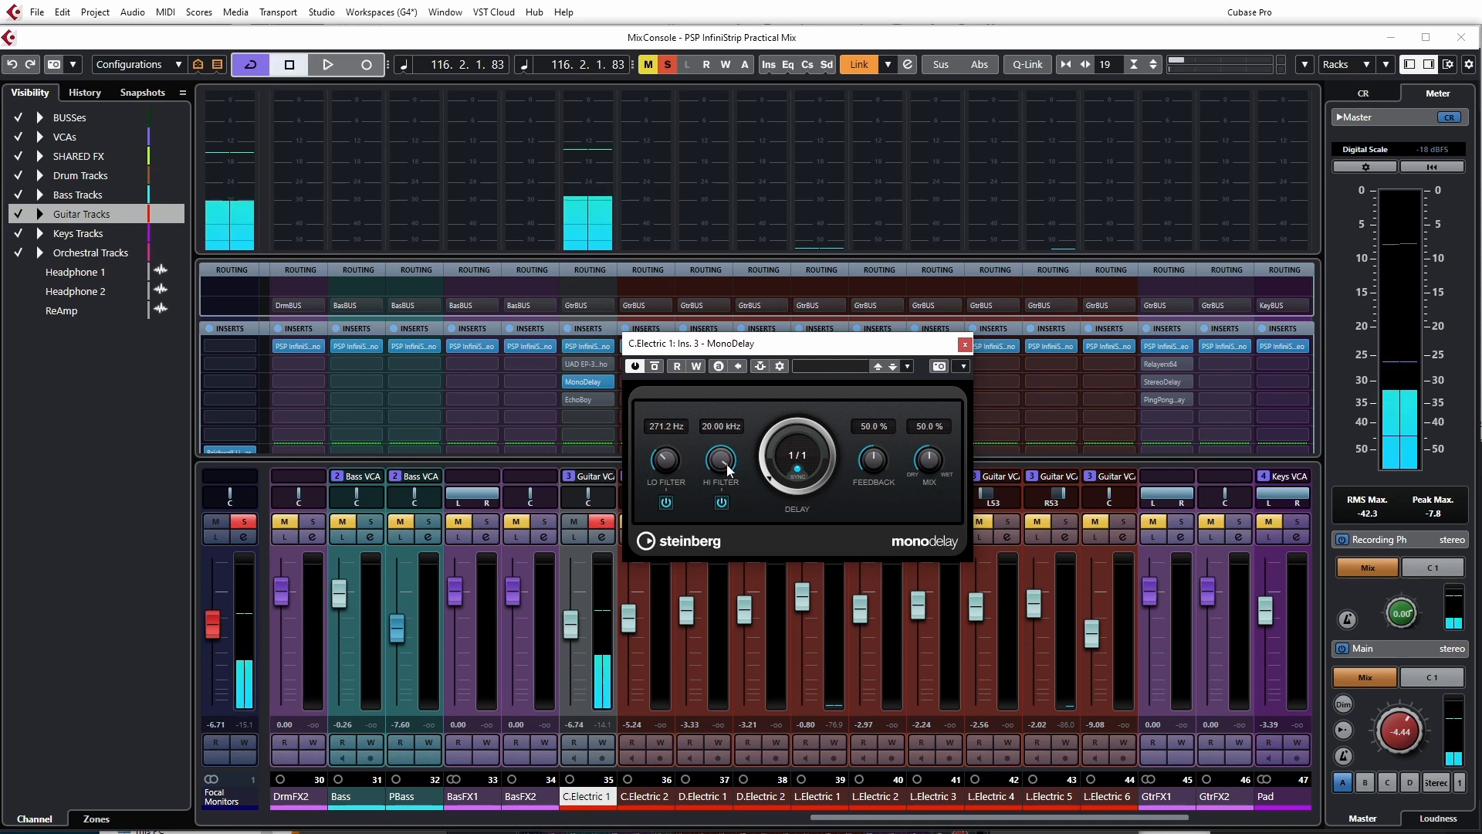
{"action": "key", "text": "space"}
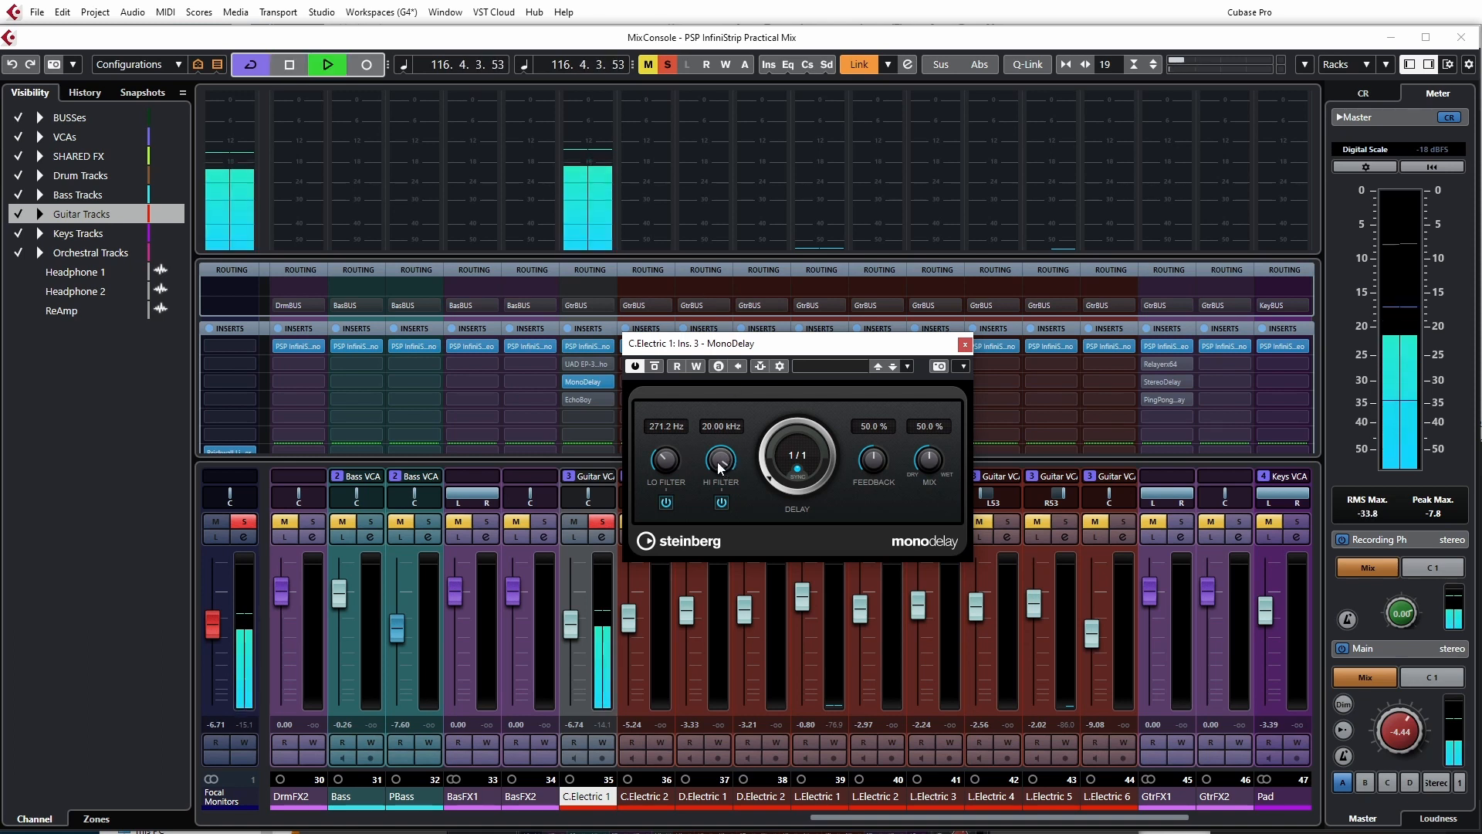
{"action": "key", "text": "space"}
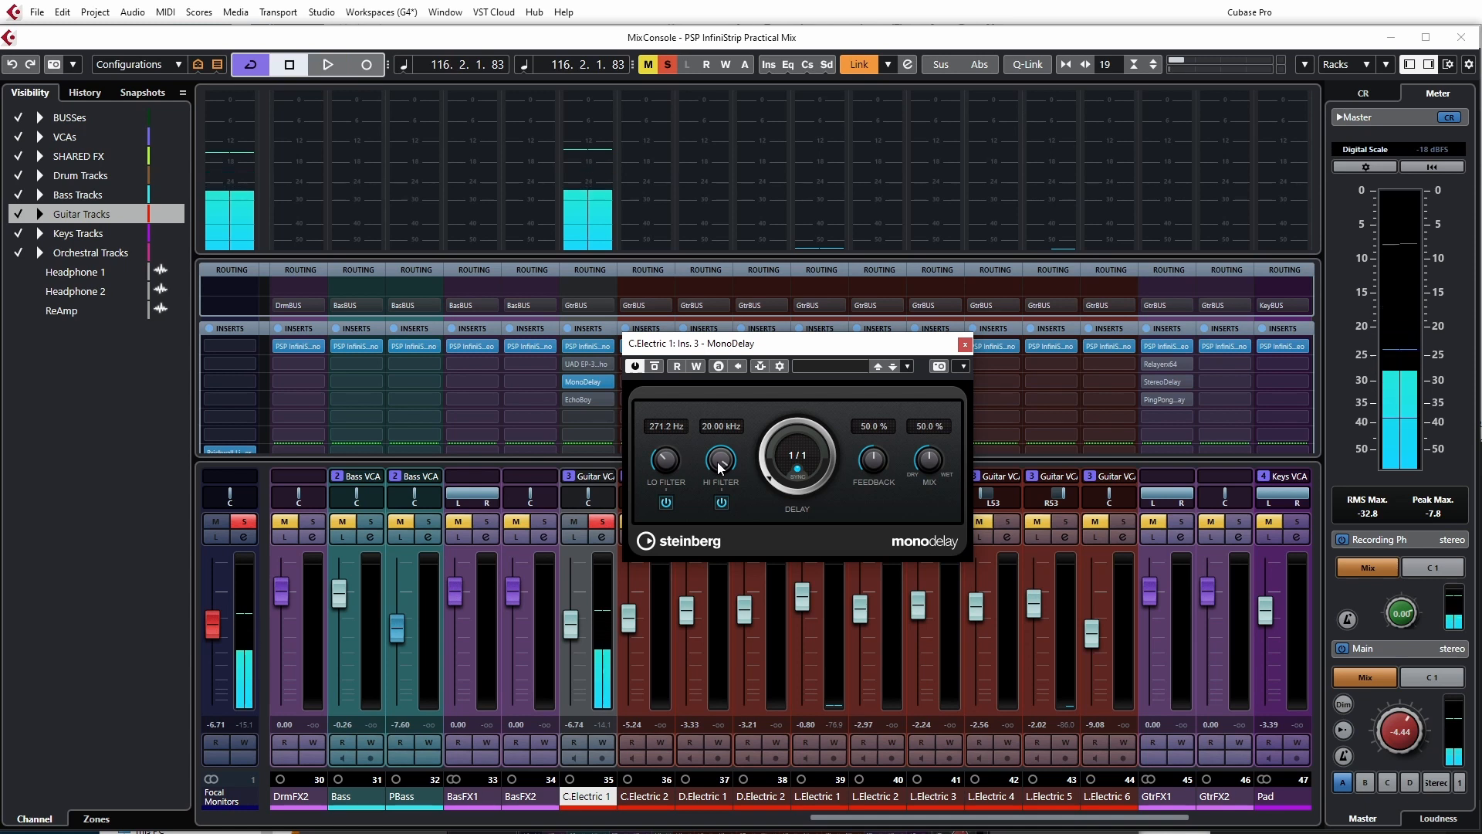
Step: Set MonoDelay's Hi Filter to 13.04 kHz and Lo Filter to 136.9 Hz, and audition the 1/1 synced delay
{"action": "left_click_drag", "start_coordinate": [716, 462], "coordinate": [716, 477]}
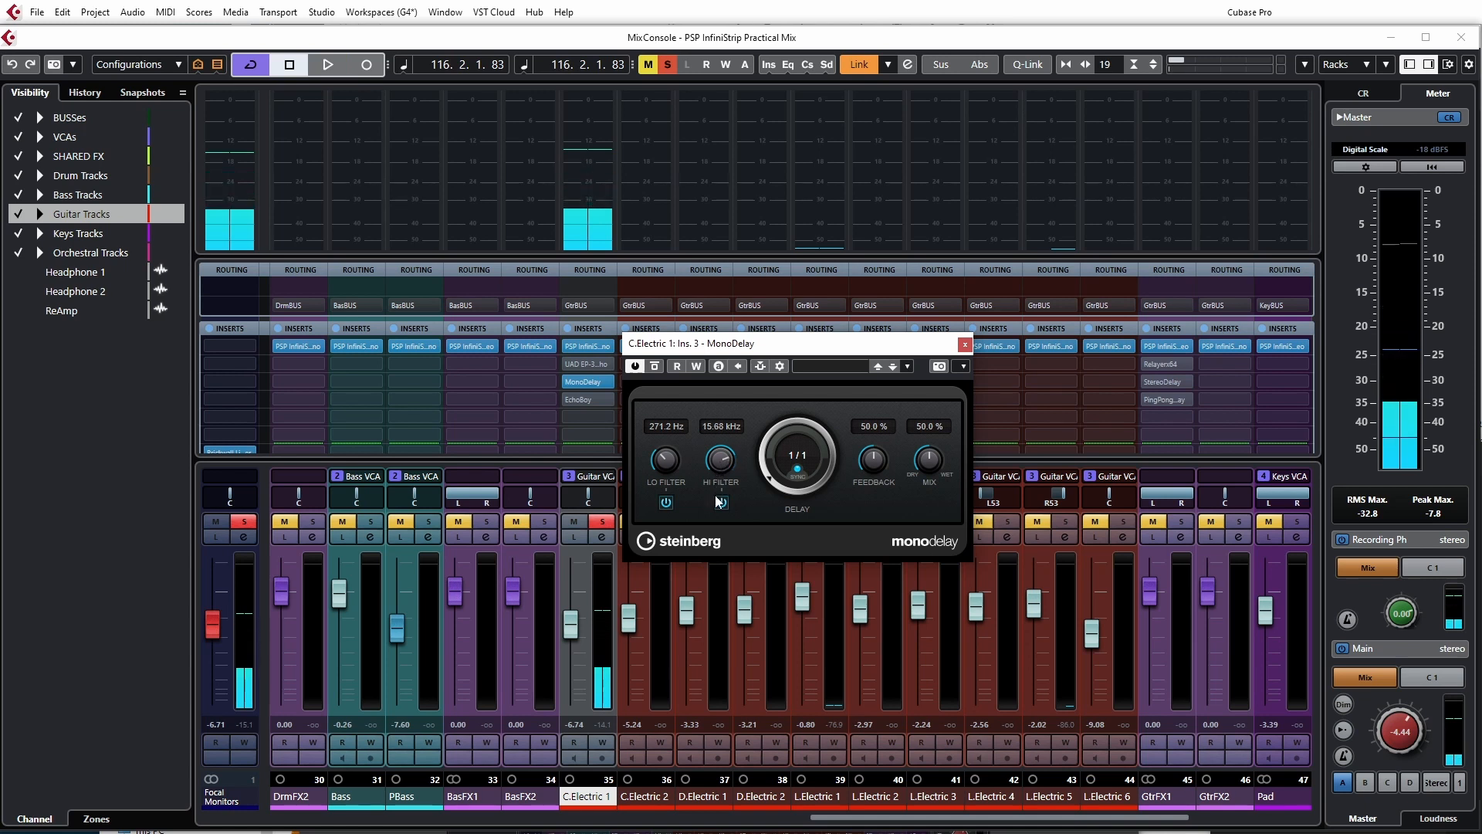
{"action": "left_click_drag", "start_coordinate": [722, 459], "coordinate": [722, 468]}
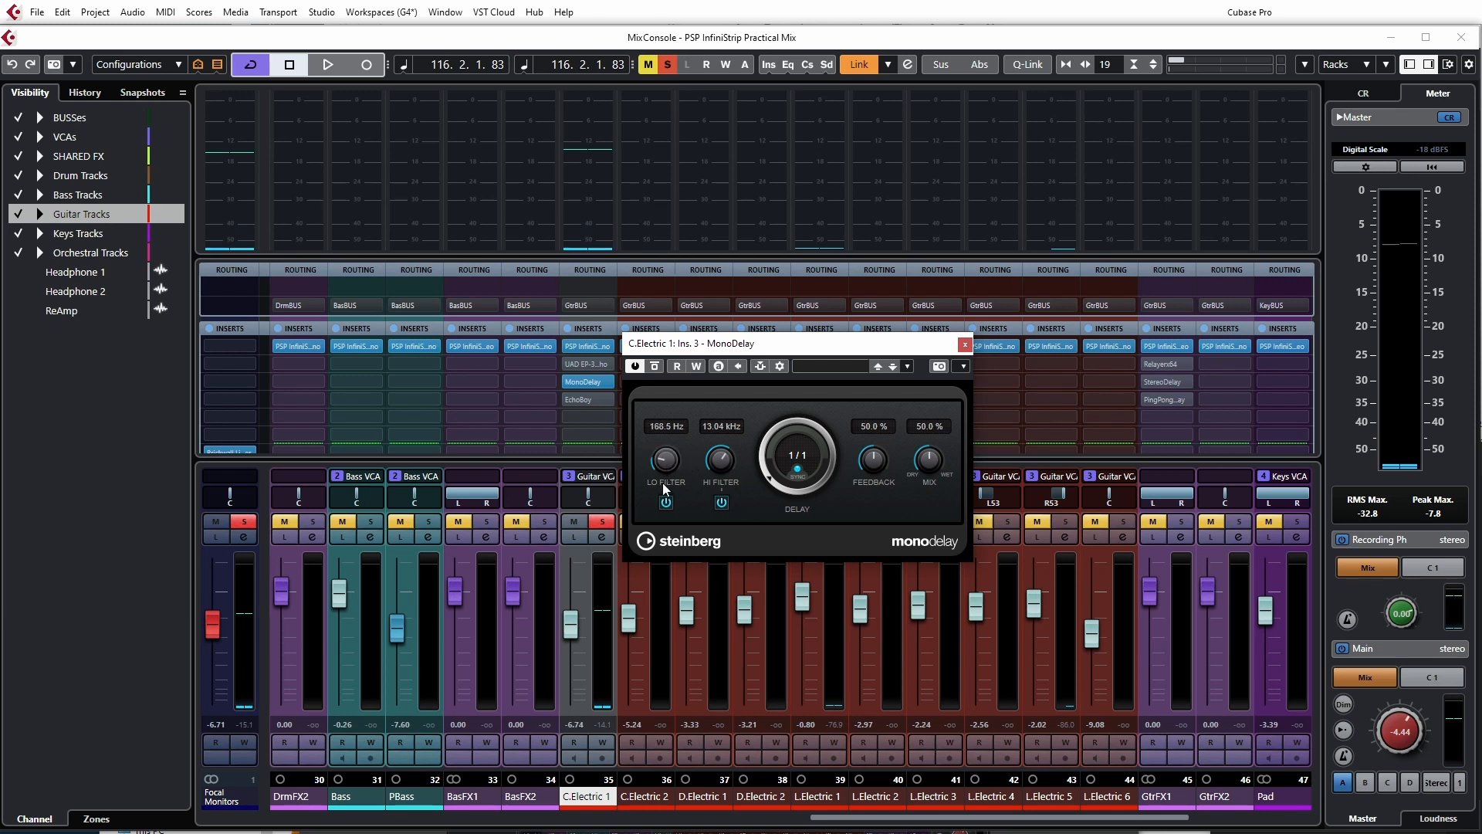
{"action": "left_click_drag", "start_coordinate": [669, 462], "coordinate": [669, 467]}
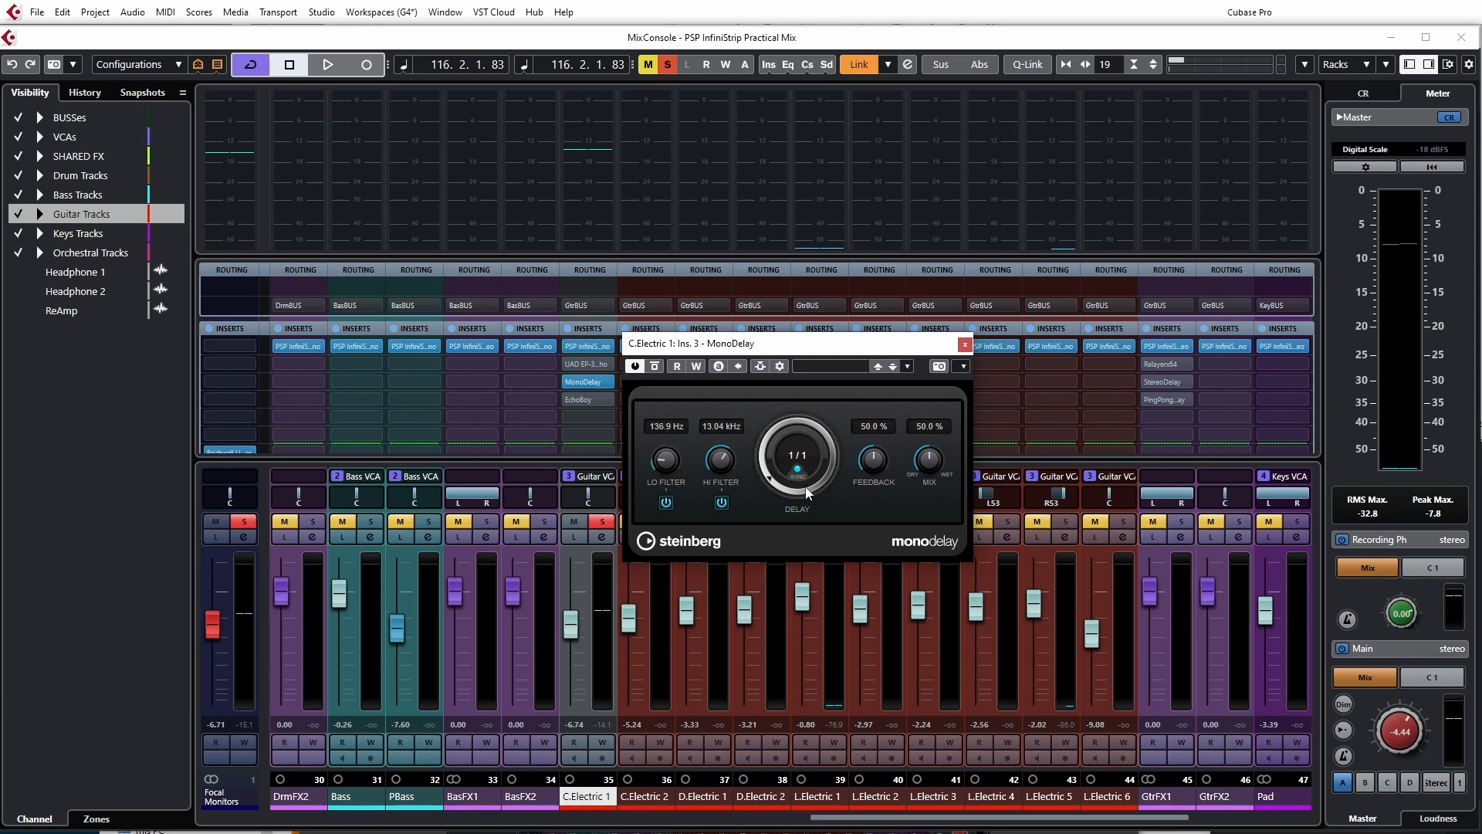
{"action": "key", "text": "space"}
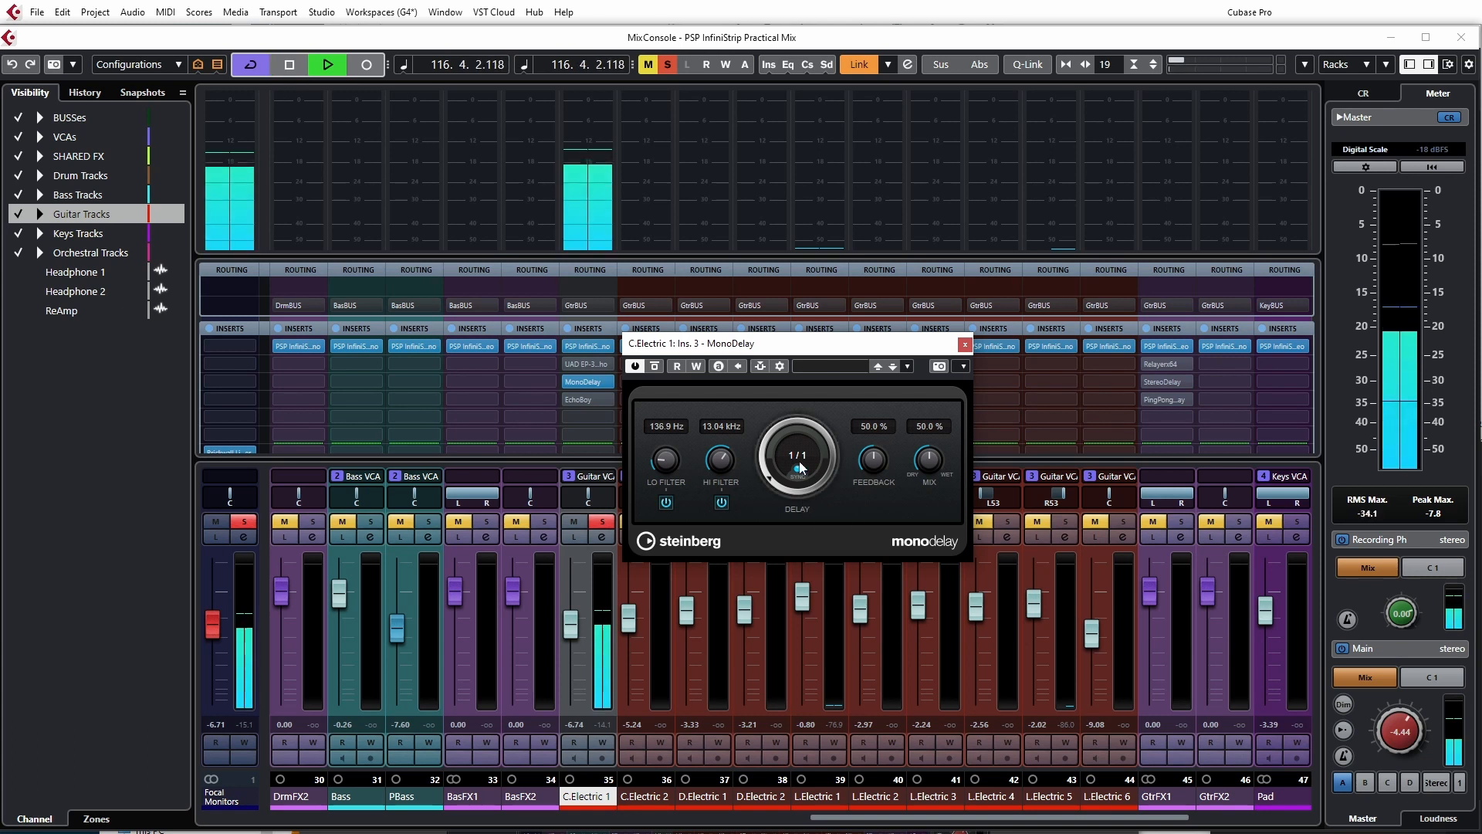
{"action": "key", "text": "space"}
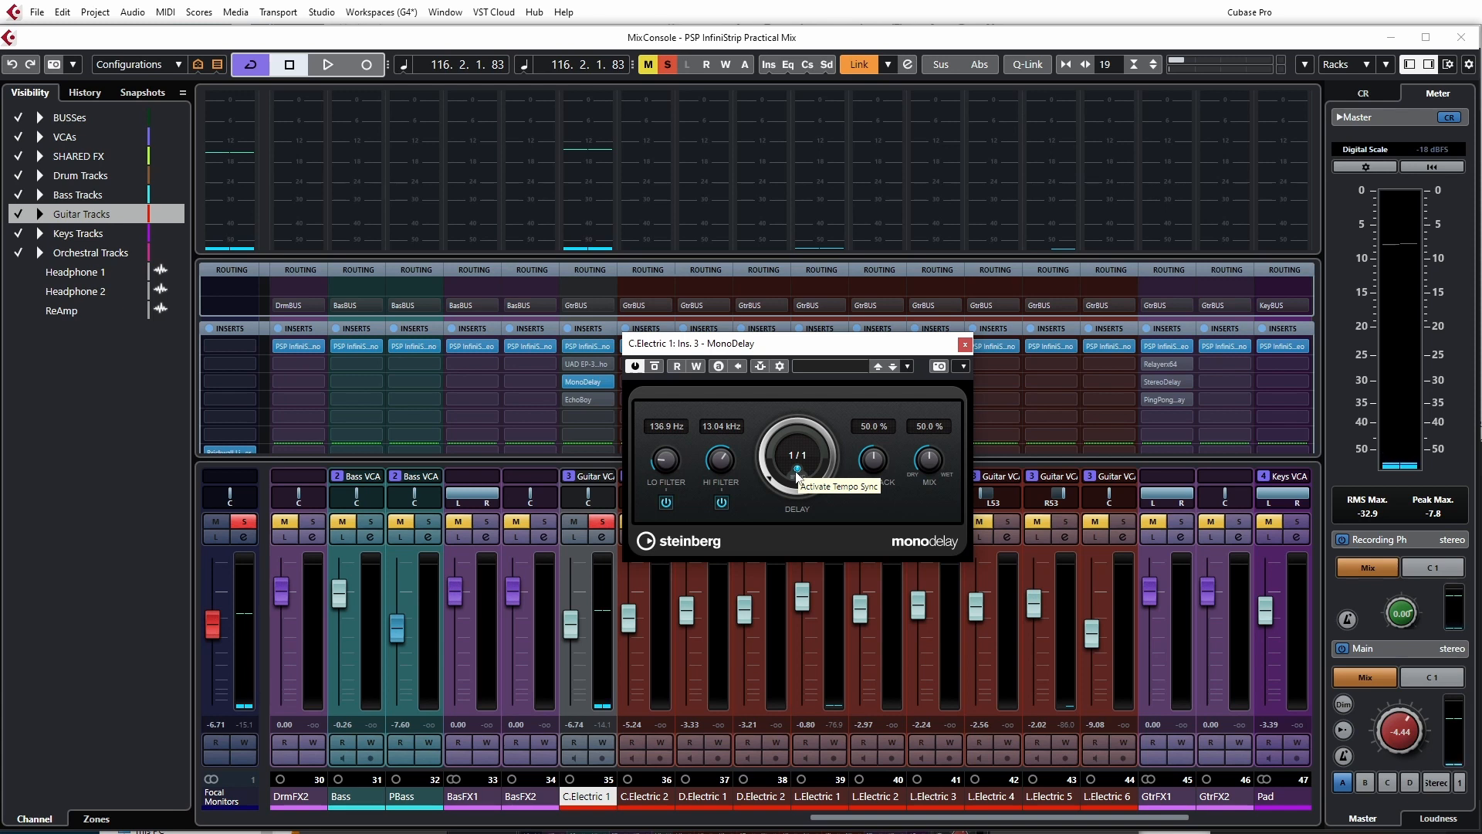
Step: Bring up the project window, set the project tempo to 220, and play the guitar to hear the synced delay
{"action": "key", "text": "F3"}
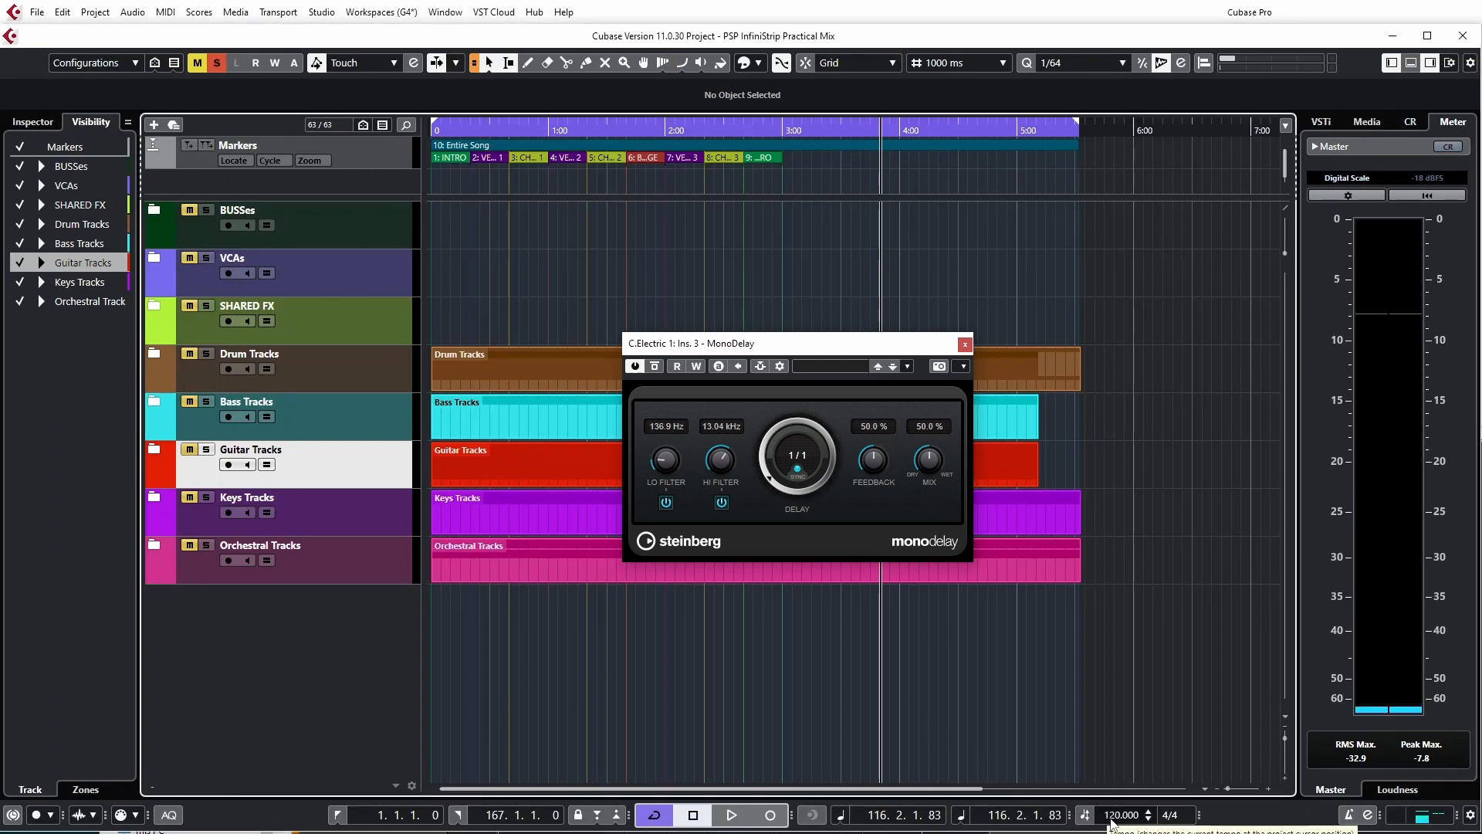
{"action": "left_click_drag", "start_coordinate": [1144, 816], "coordinate": [1158, 820]}
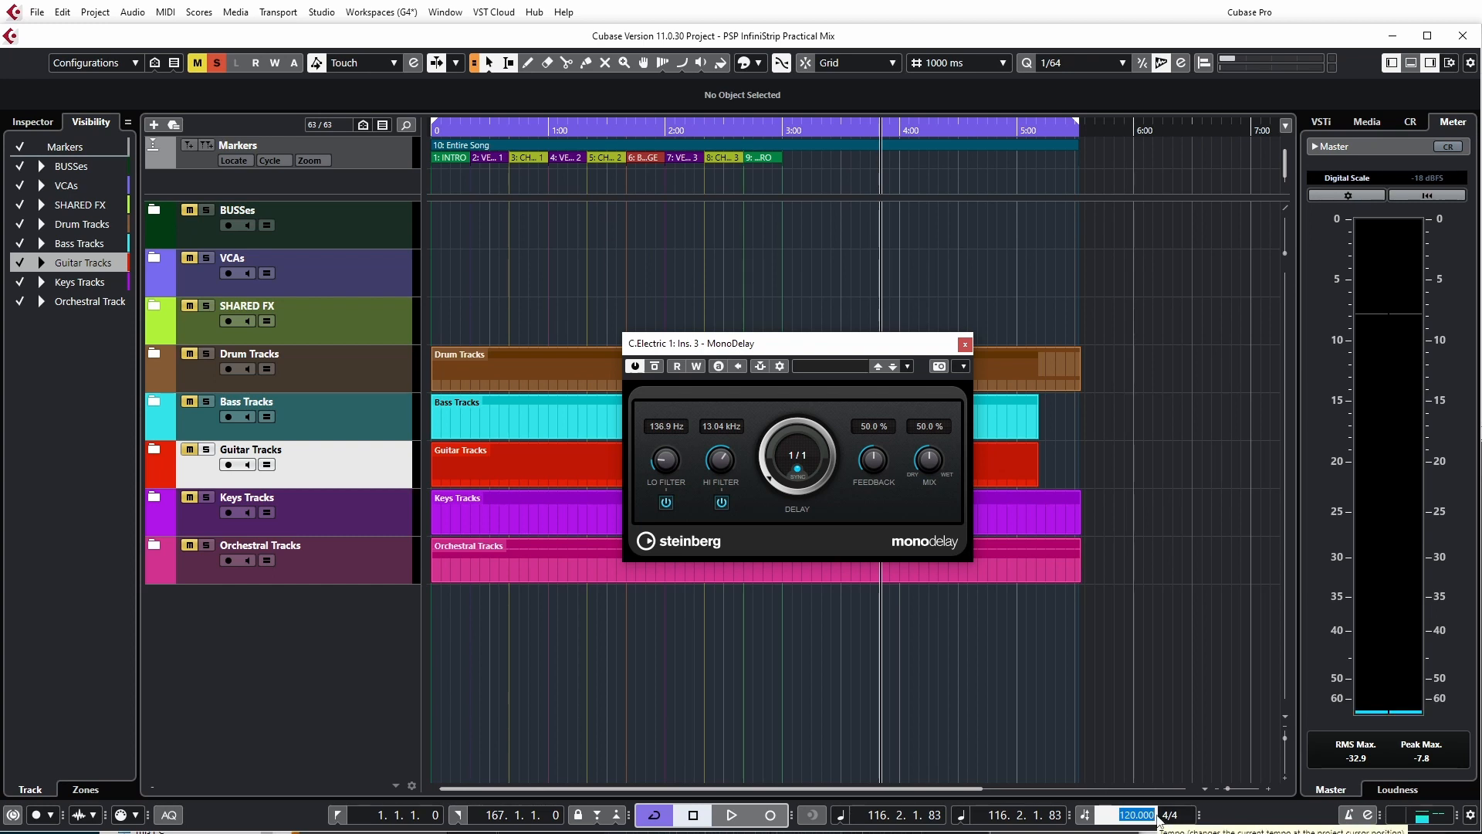
{"action": "type", "text": "220"}
{"action": "key", "text": "Return"}
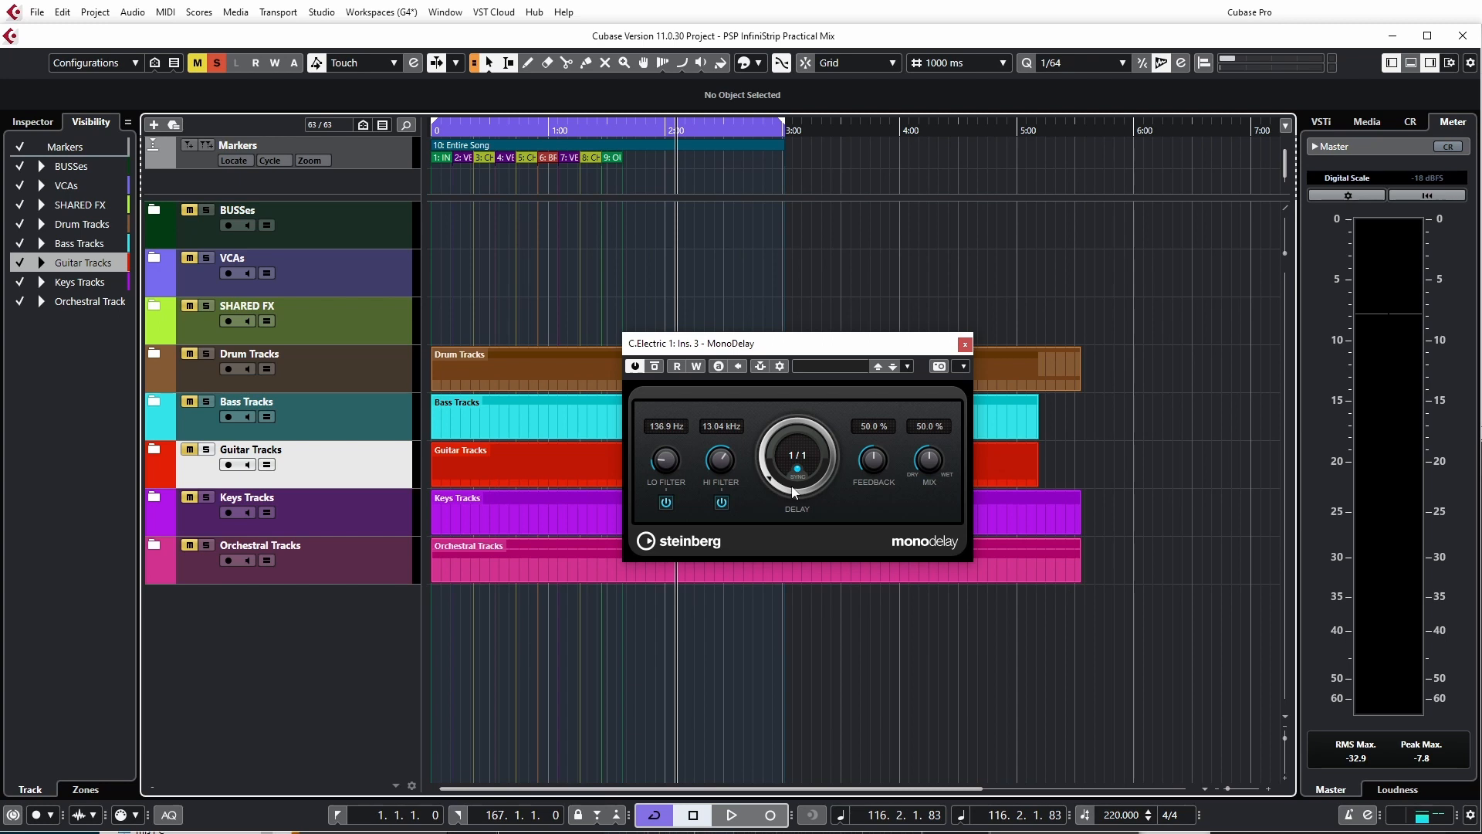
{"action": "key", "text": "space"}
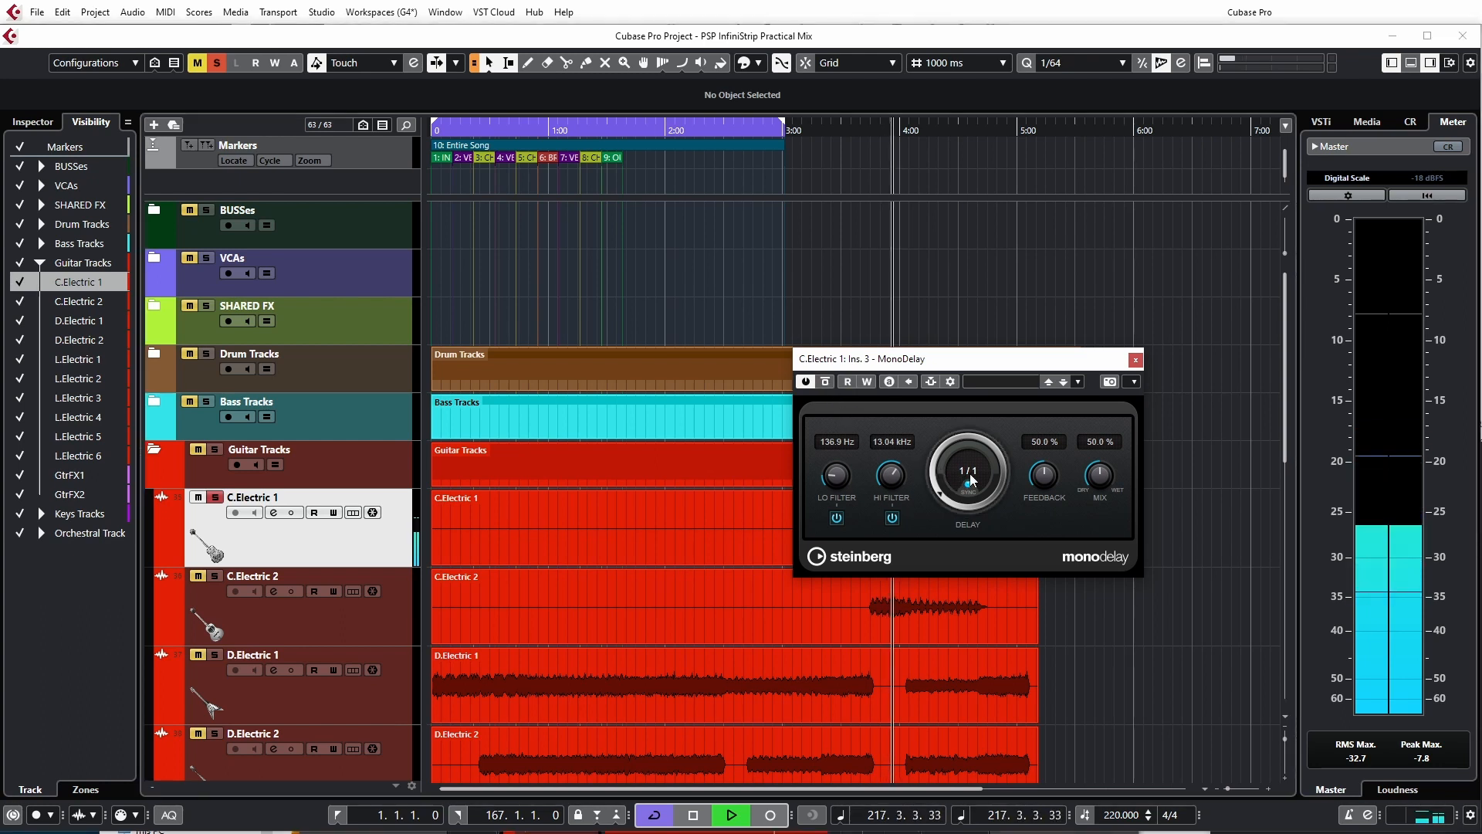
{"action": "key", "text": "space"}
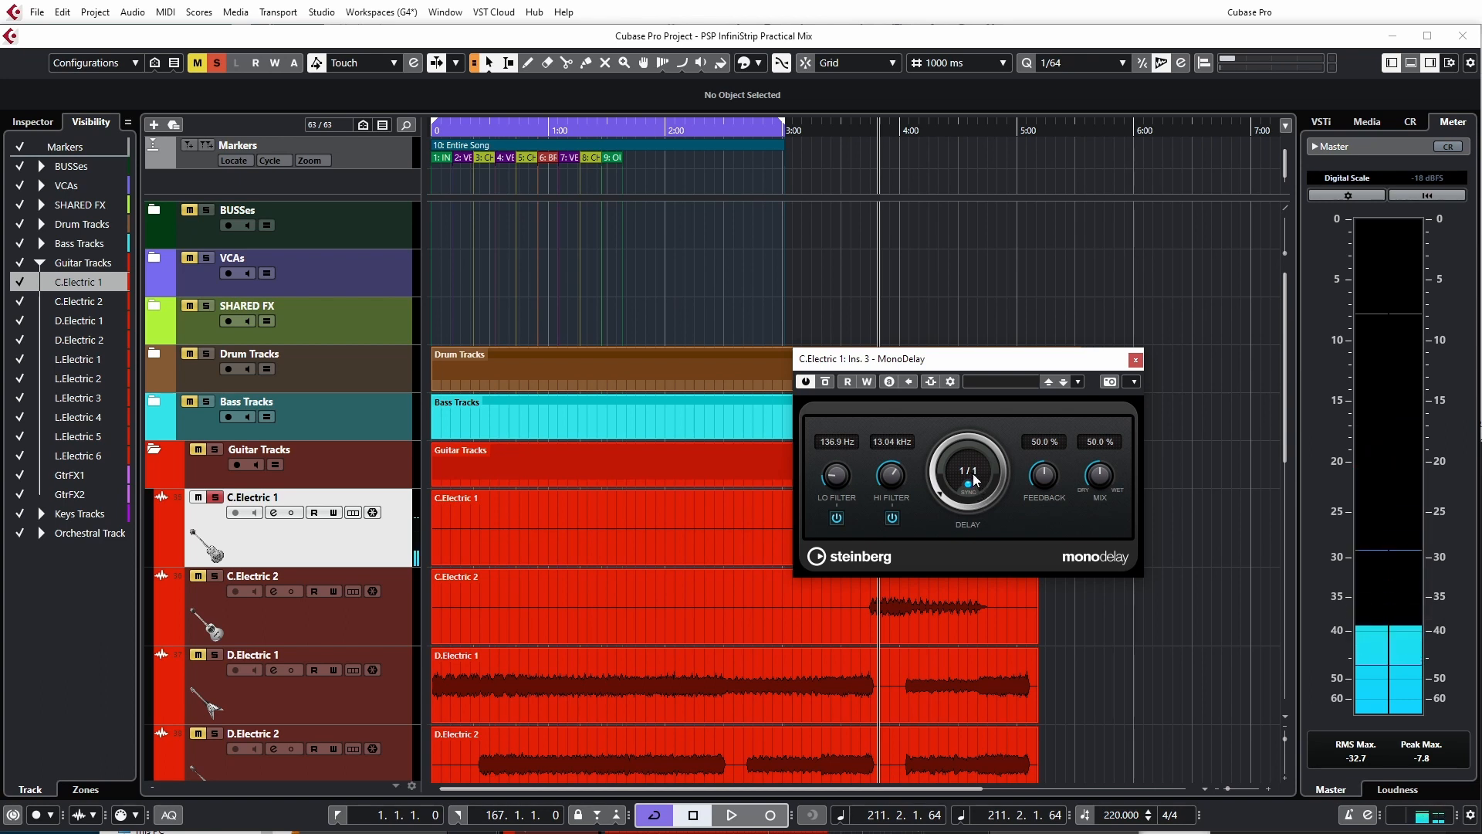
Step: Change MonoDelay's synced delay time to 1/8, then try 1/4
{"action": "left_click", "coordinate": [975, 478]}
{"action": "left_click", "coordinate": [980, 473]}
{"action": "left_click", "coordinate": [977, 473]}
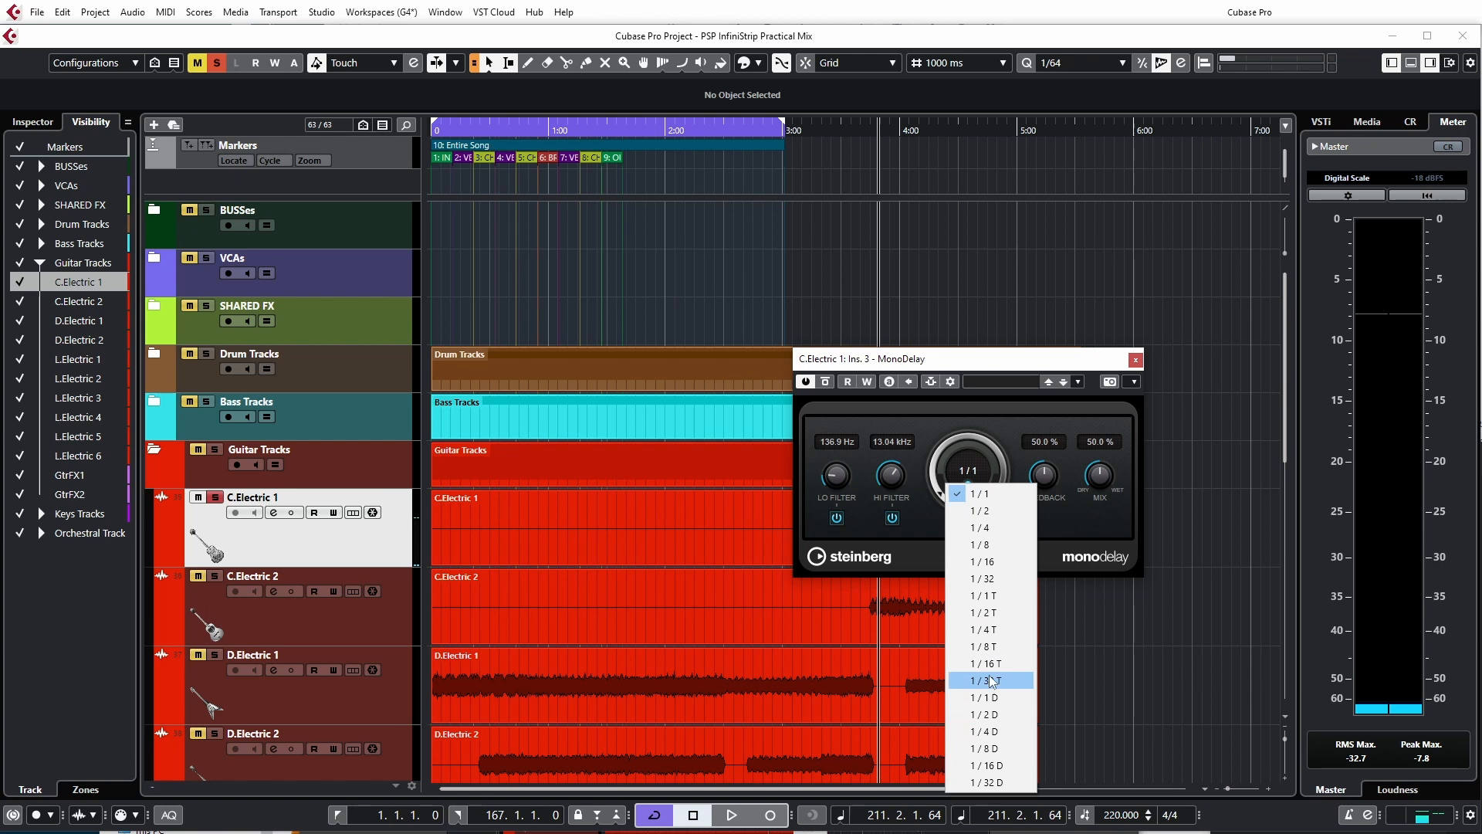
{"action": "left_click", "coordinate": [980, 545]}
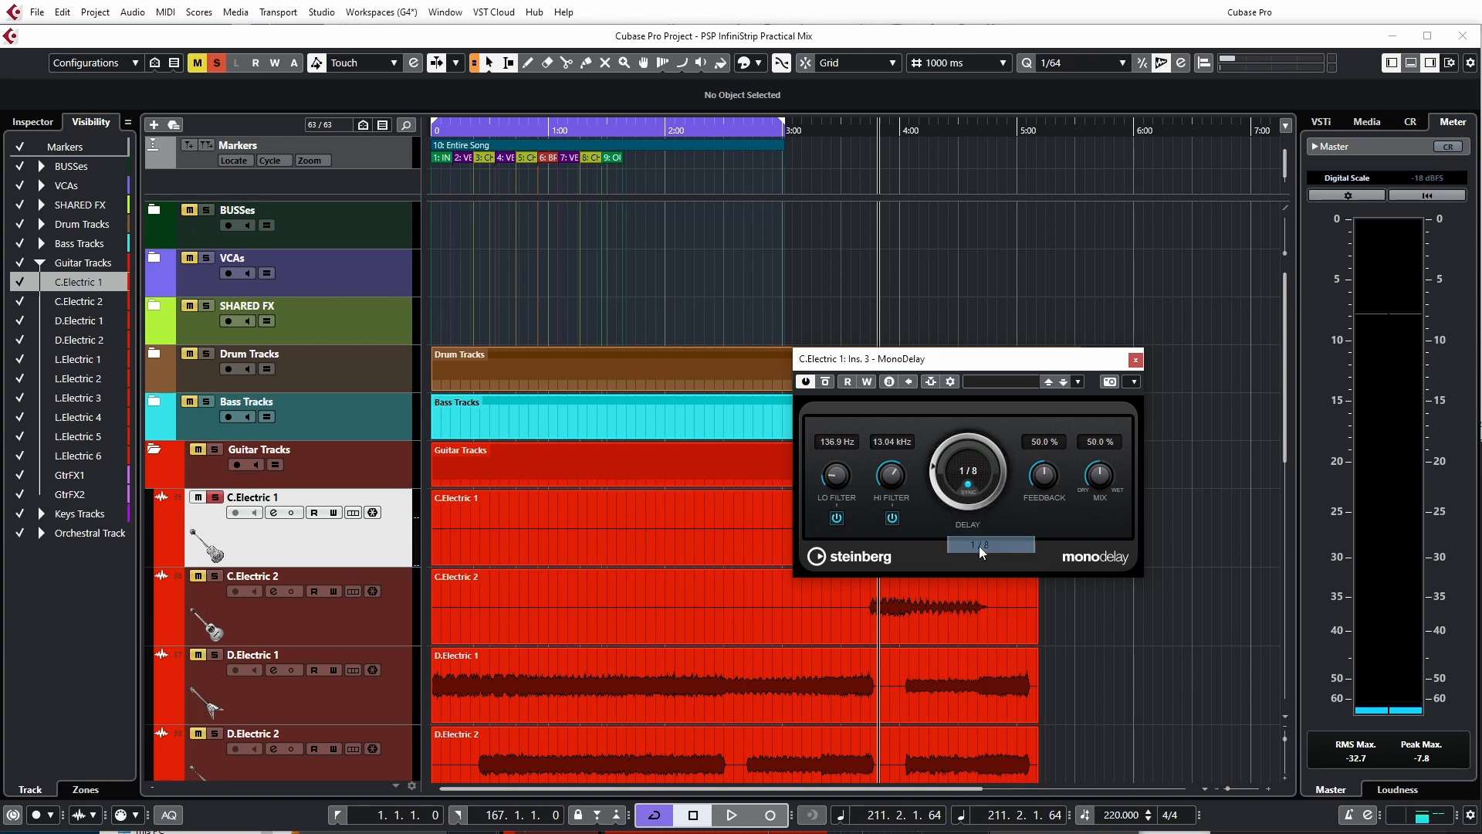
{"action": "left_click", "coordinate": [977, 476]}
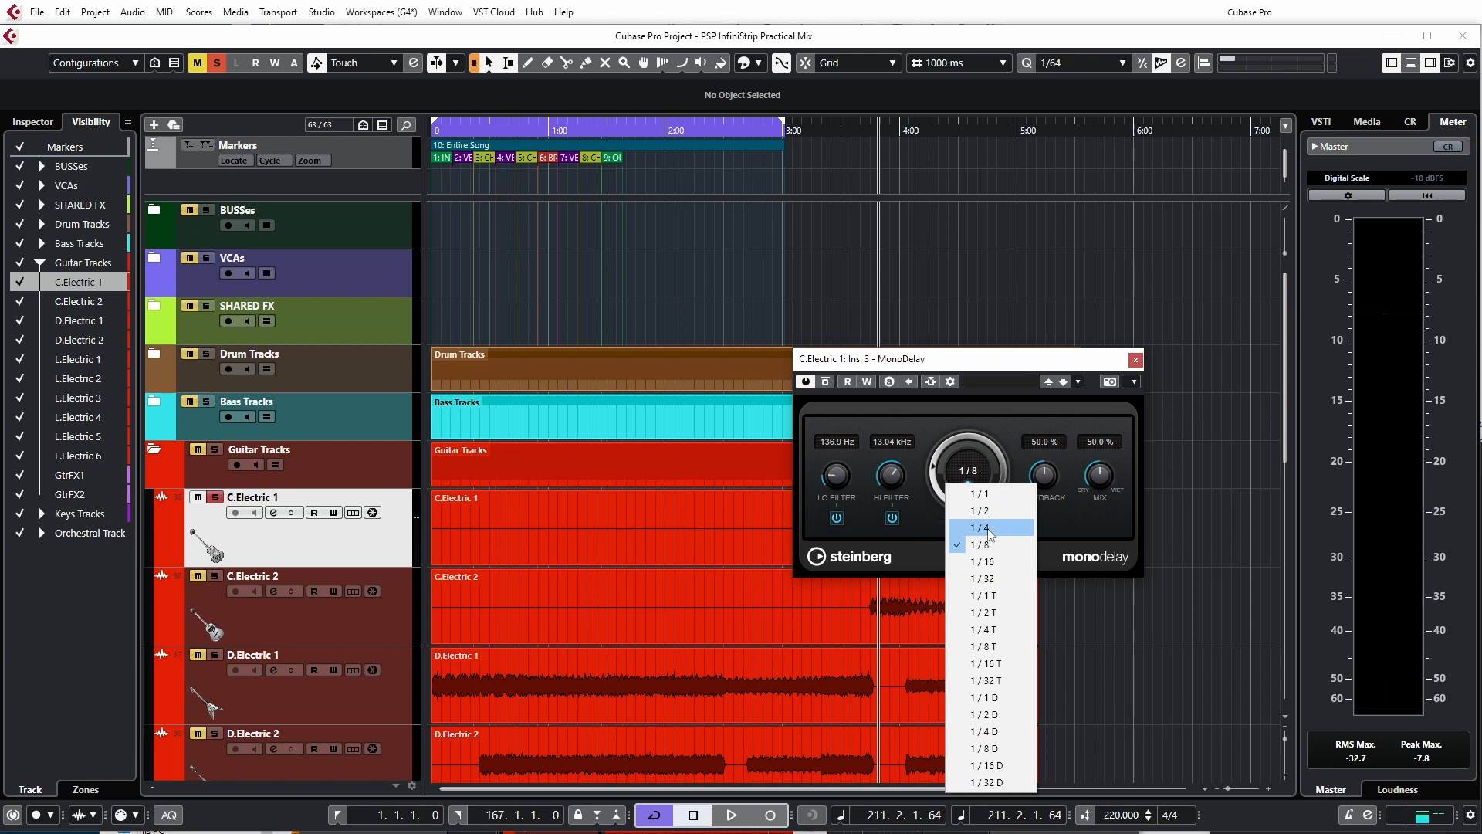
{"action": "left_click", "coordinate": [987, 528]}
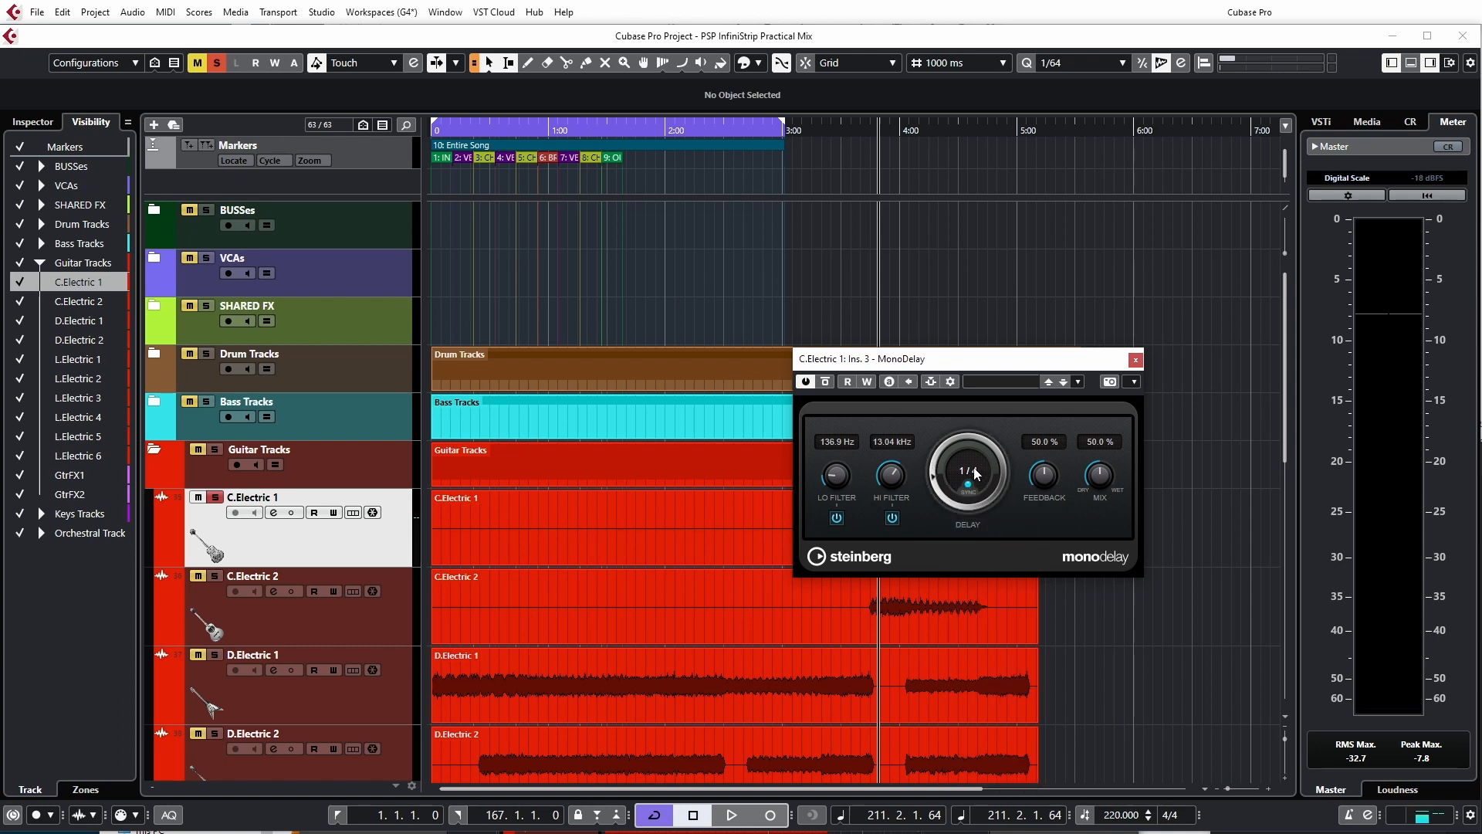
Step: Set MonoDelay's synced delay time to 1/8 and audition it at the 220 tempo
{"action": "left_click", "coordinate": [977, 474]}
{"action": "left_click", "coordinate": [974, 523]}
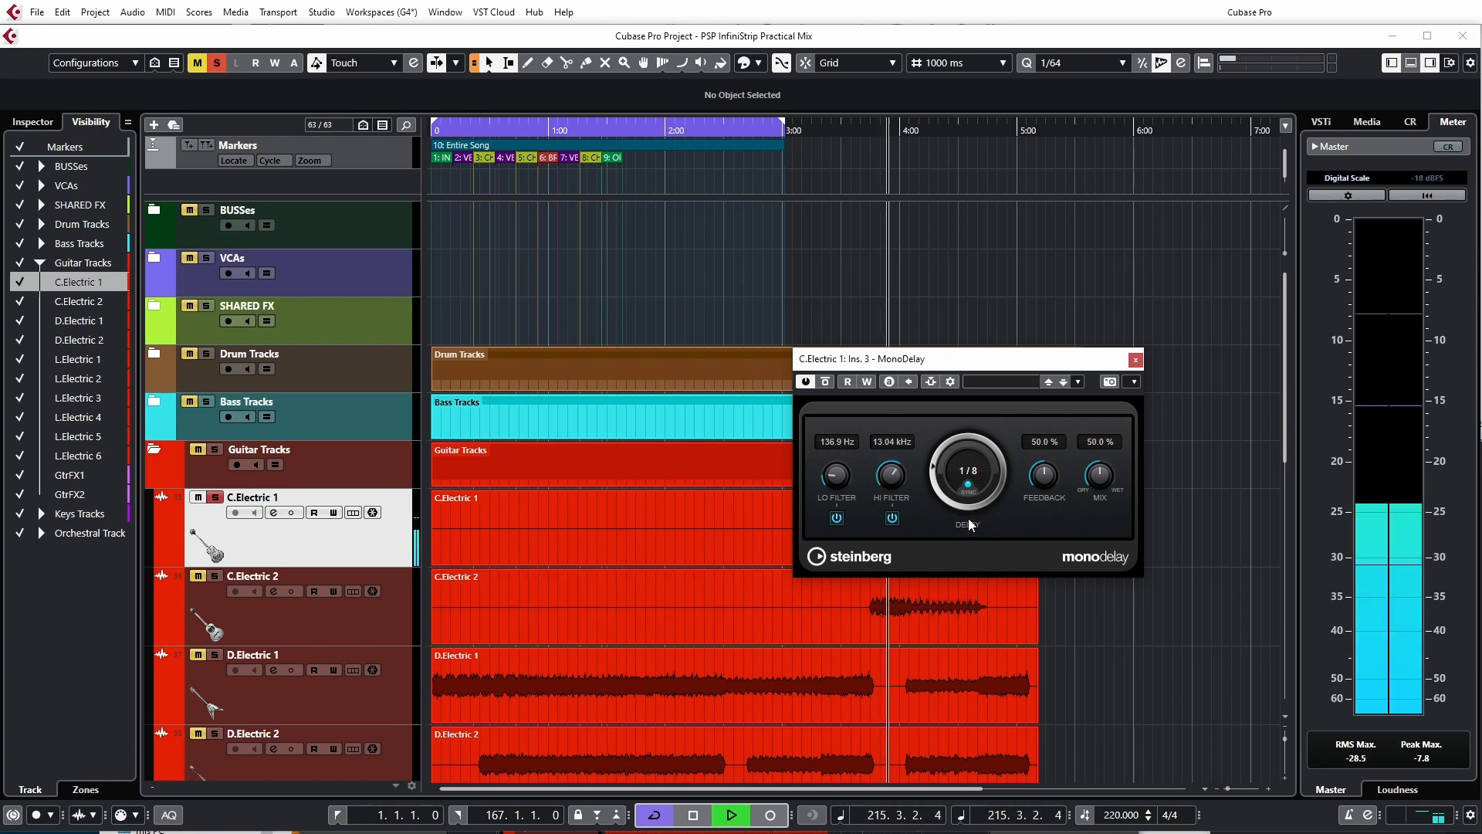
{"action": "key", "text": "space"}
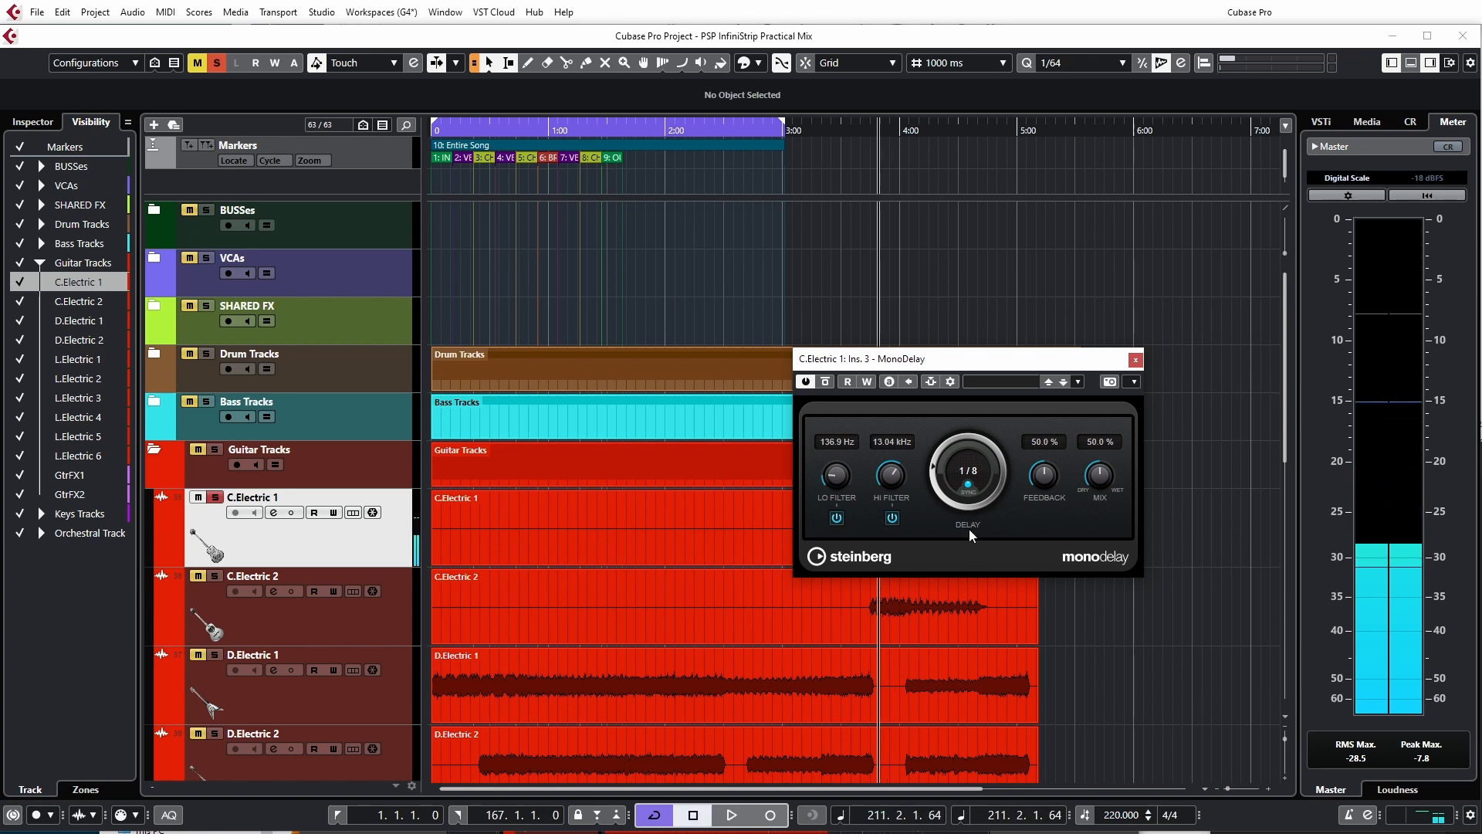
Step: Set the project tempo to 120
{"action": "left_click", "coordinate": [1135, 815]}
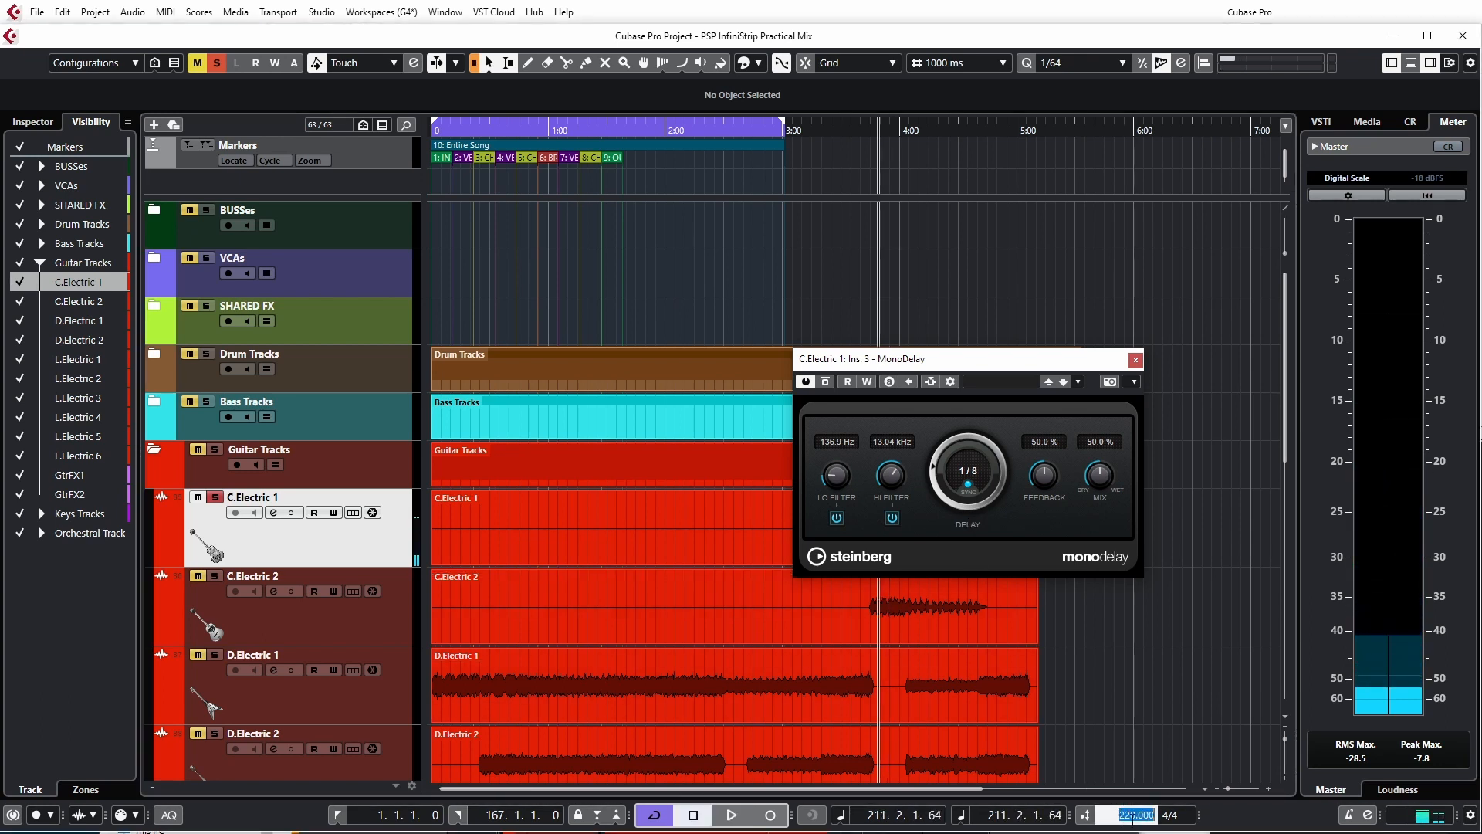
{"action": "type", "text": "120"}
{"action": "key", "text": "Return"}
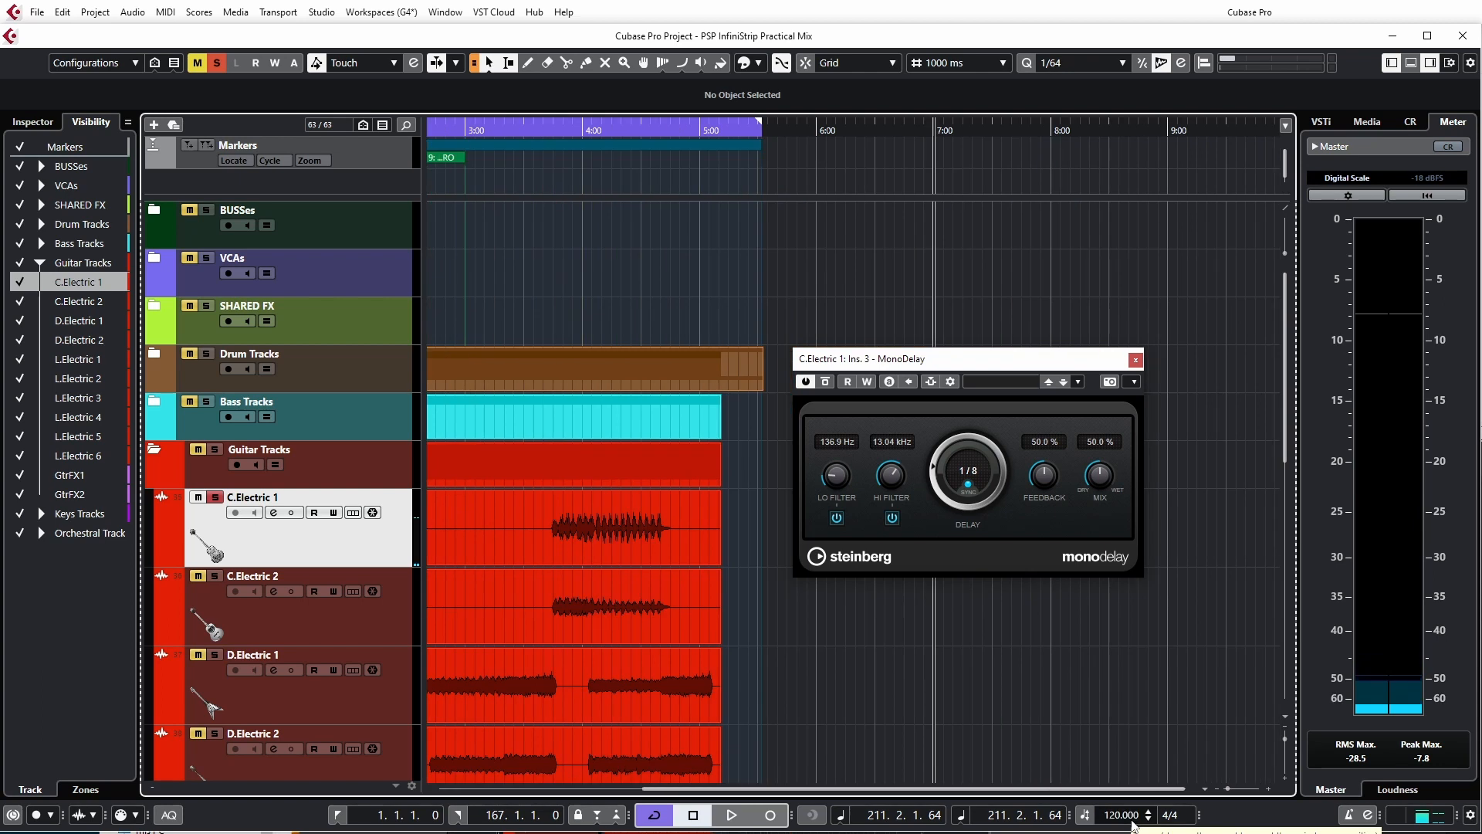
Step: Move the project cursor to the start of the C.Electric 1 guitar part and audition the 1/8 delay
{"action": "left_click", "coordinate": [567, 185]}
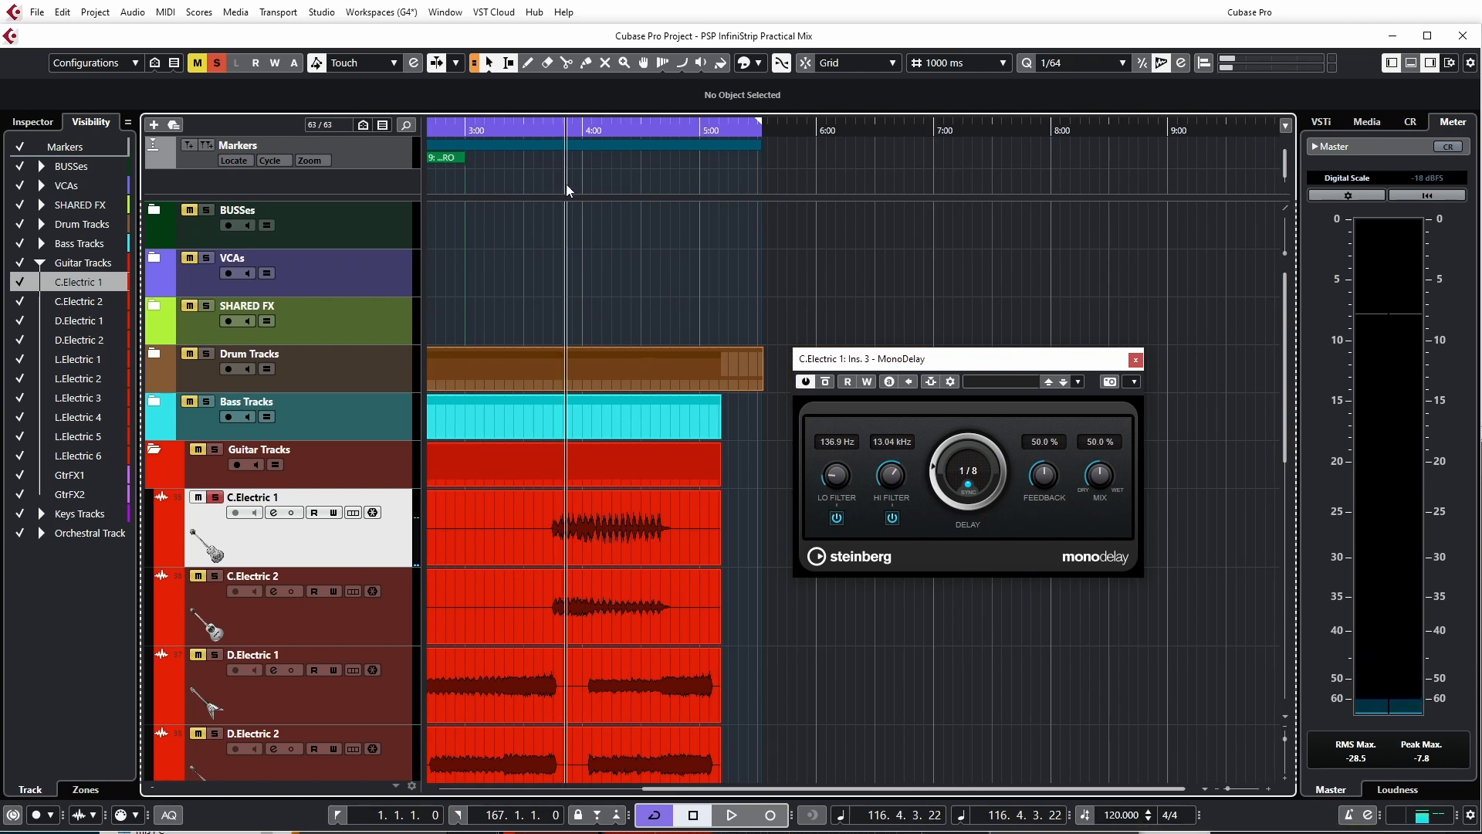
{"action": "left_click", "coordinate": [563, 192]}
{"action": "left_click", "coordinate": [558, 193]}
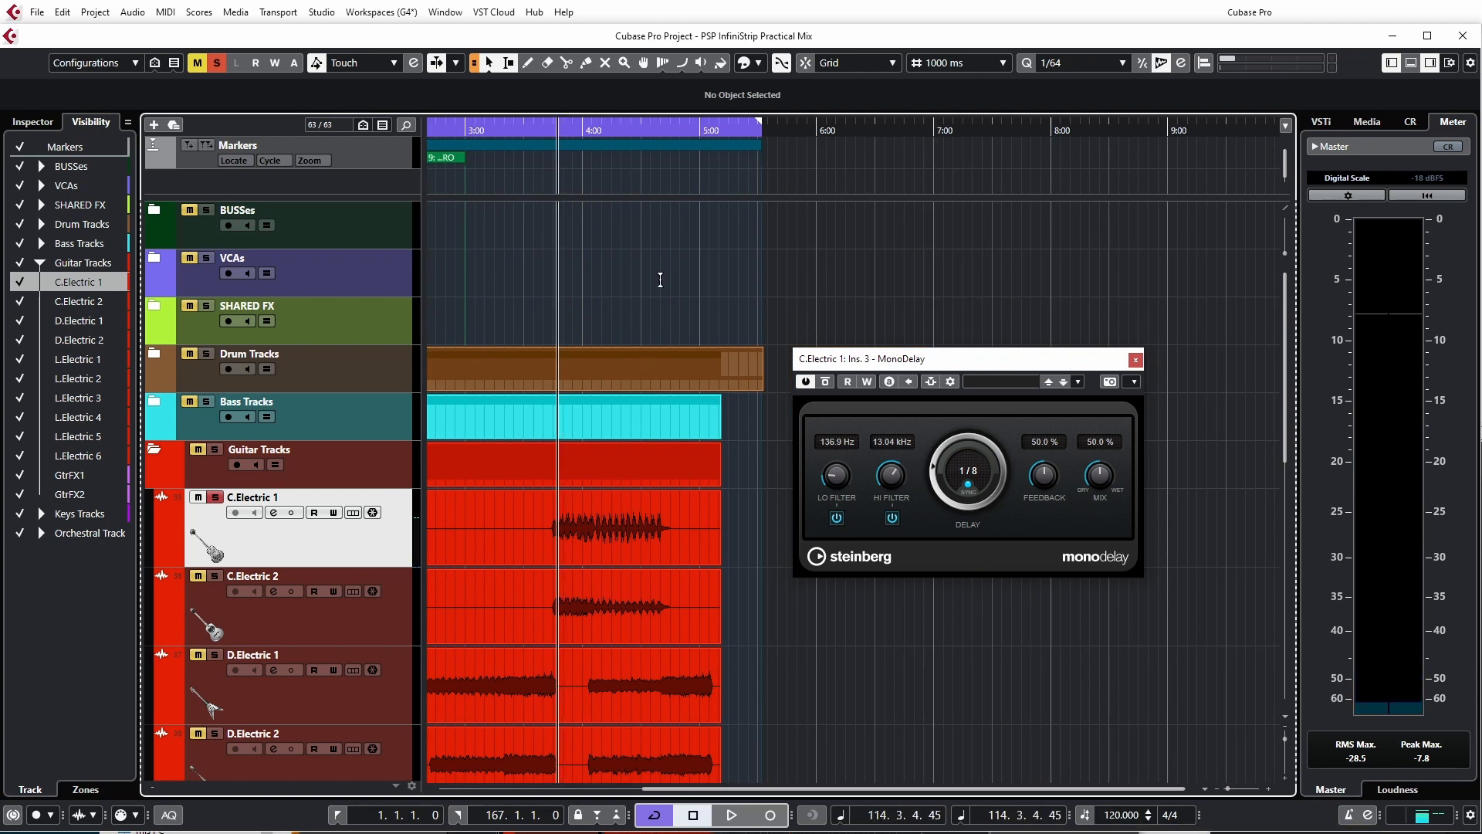
{"action": "key", "text": "space"}
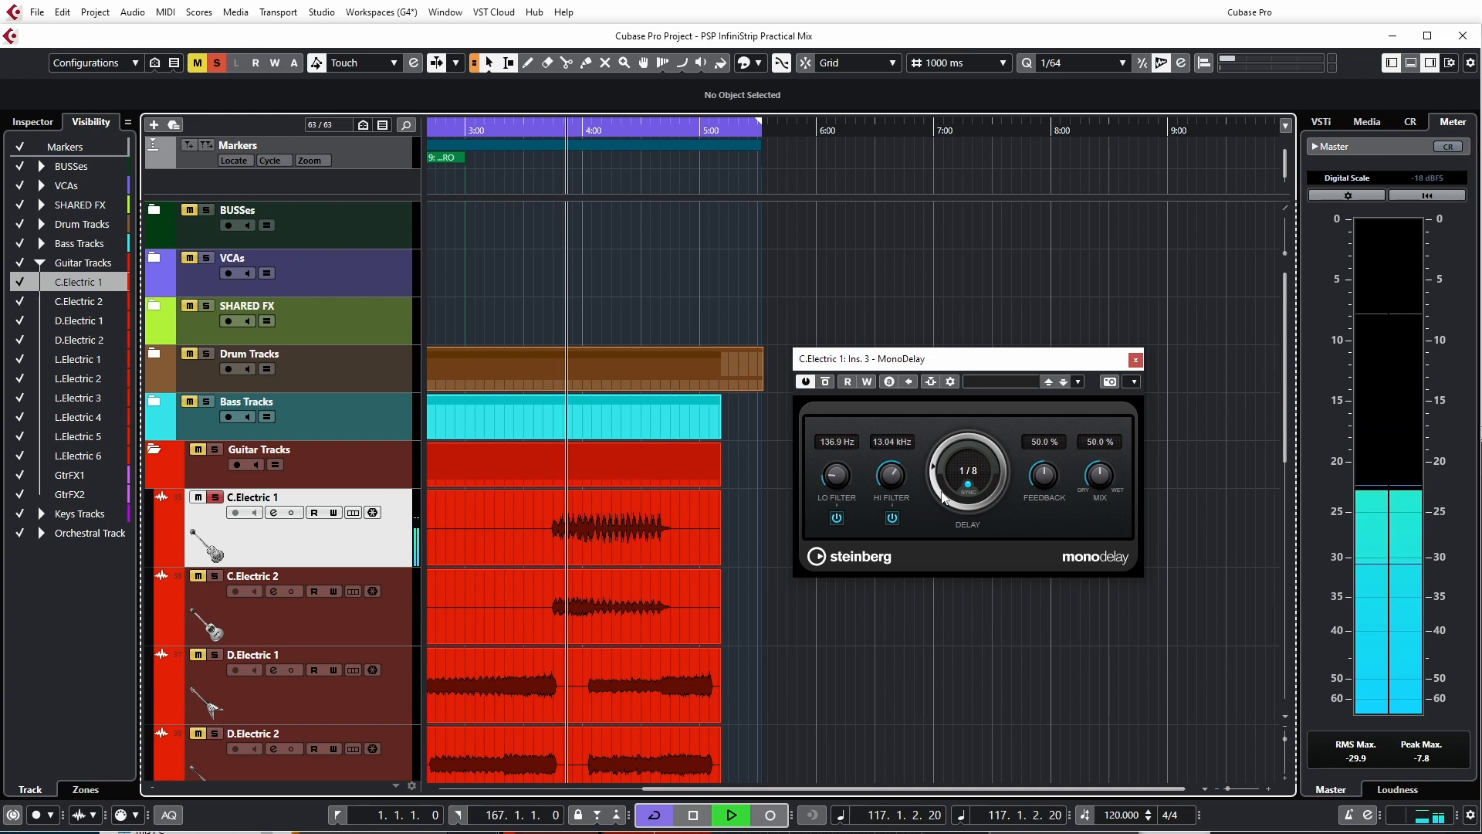
{"action": "key", "text": "space"}
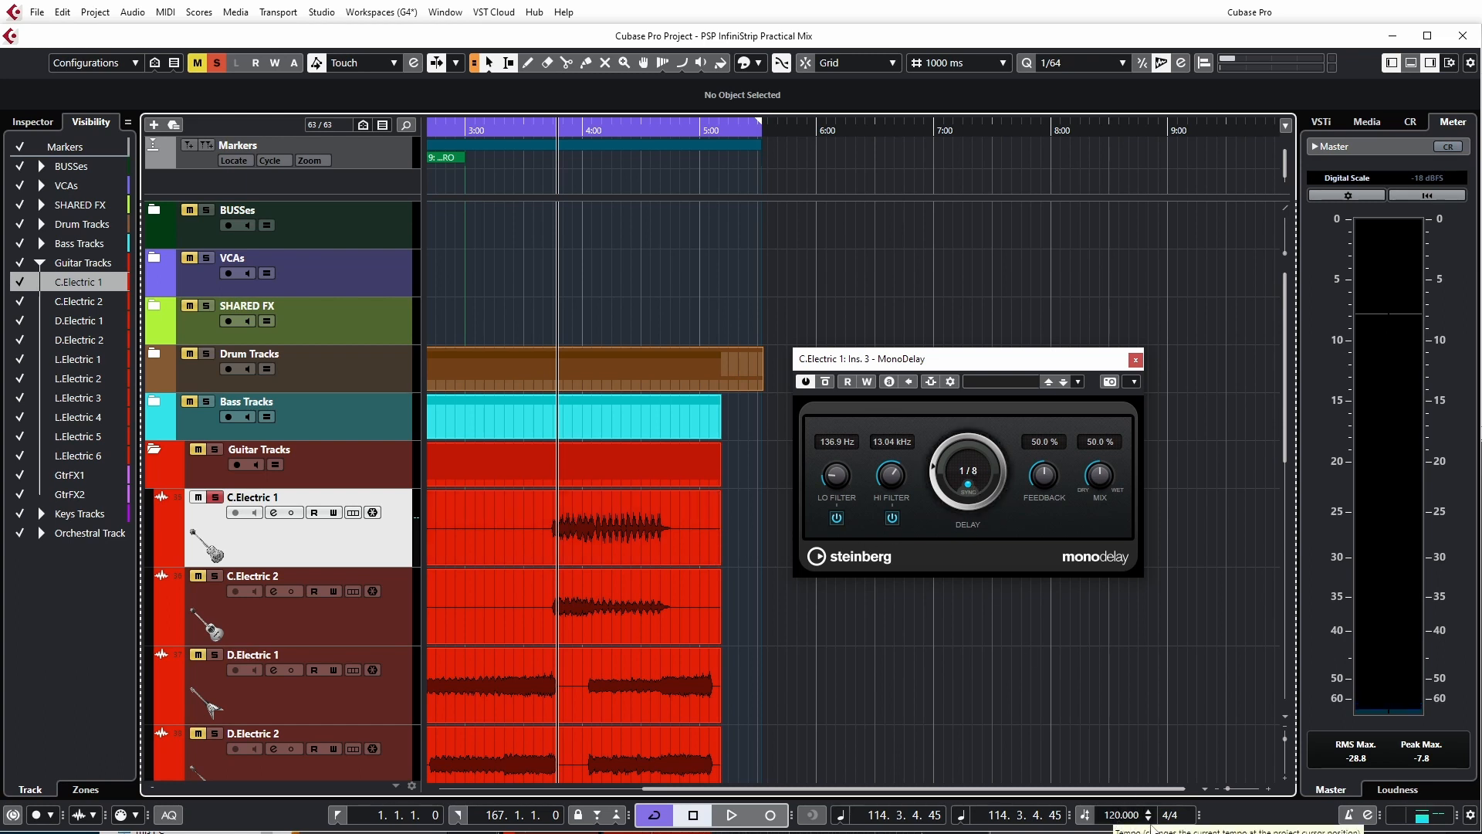
Step: Turn off MonoDelay's tempo sync so the delay time is set in milliseconds
{"action": "left_click", "coordinate": [967, 487]}
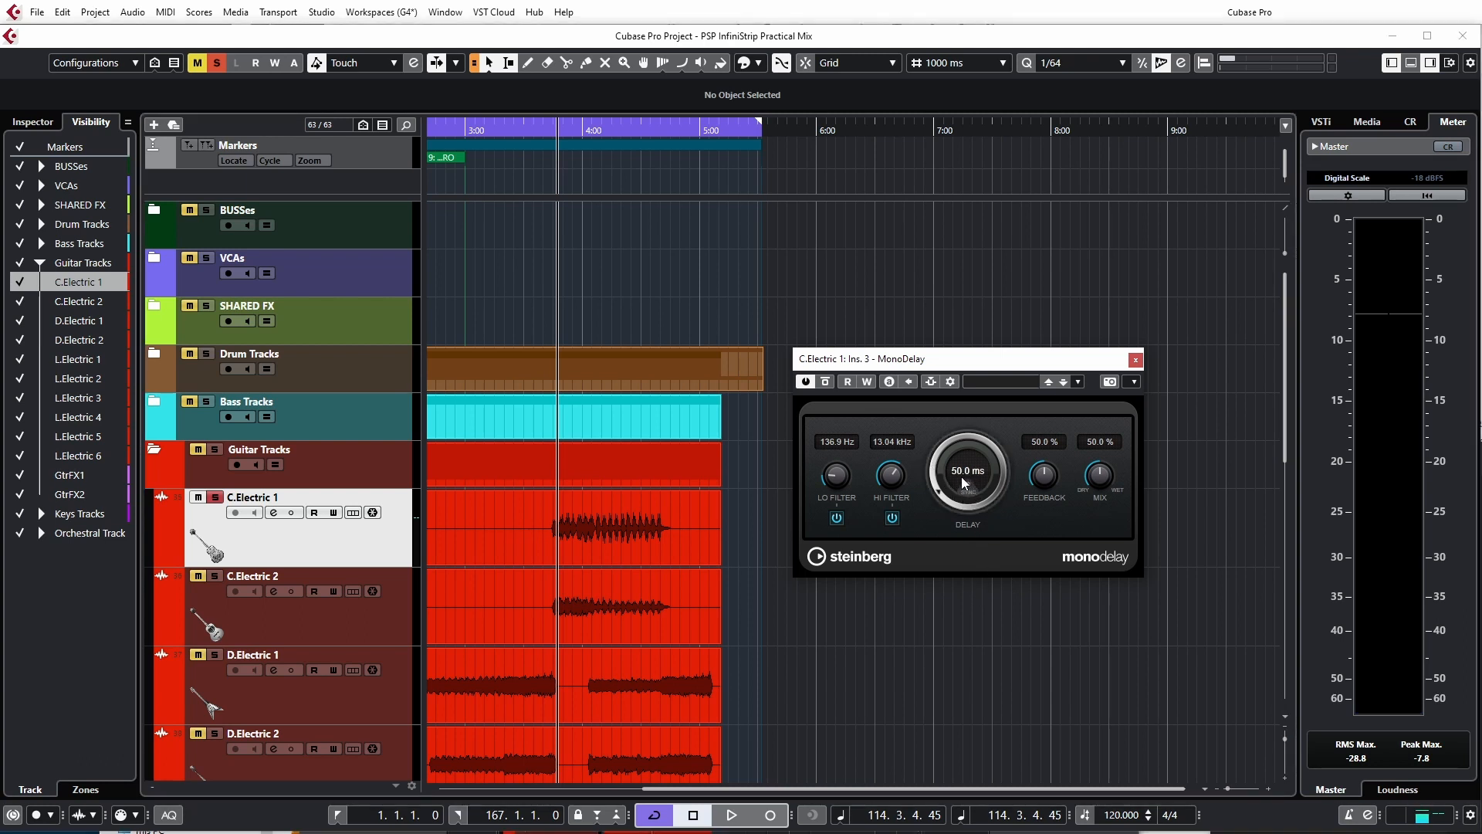
Step: Audition the C.Electric 1 guitar with MonoDelay's delay time set to 50.0 ms and to 100.1 ms
{"action": "left_click_drag", "start_coordinate": [960, 448], "coordinate": [956, 482]}
{"action": "key", "text": "space"}
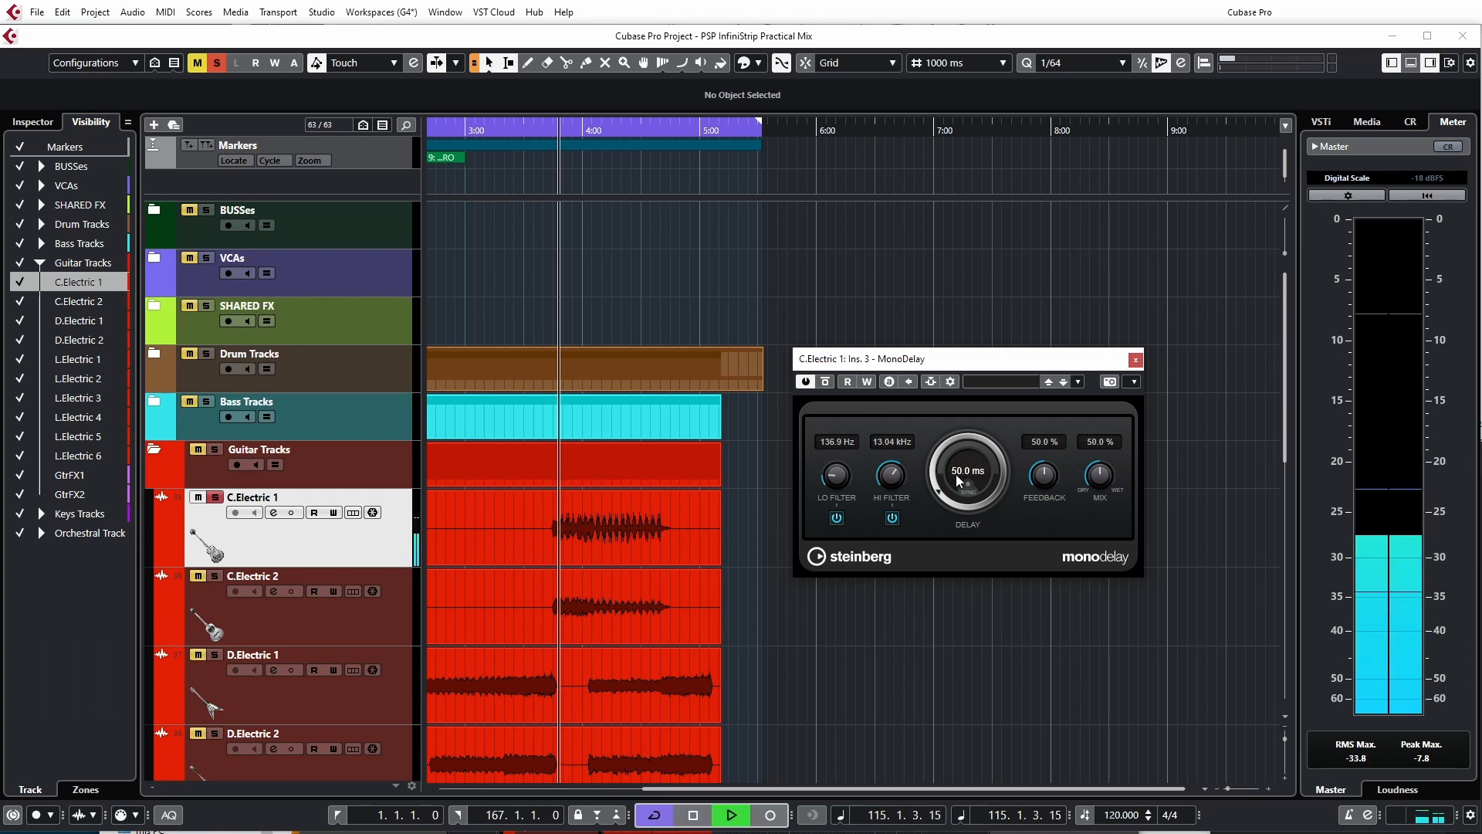
{"action": "left_click_drag", "start_coordinate": [960, 452], "coordinate": [964, 495]}
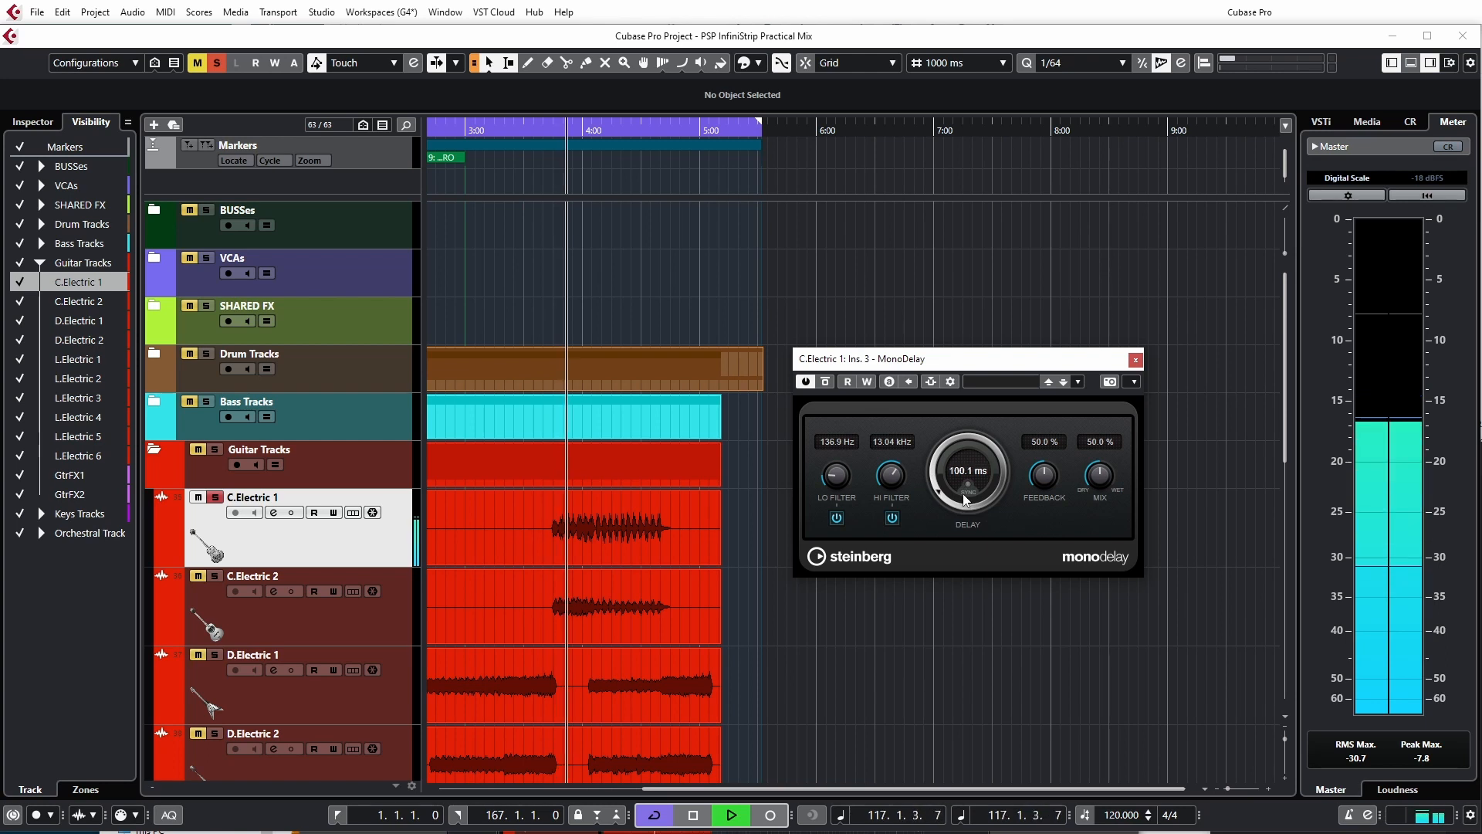
{"action": "key", "text": "space"}
{"action": "key", "text": "space"}
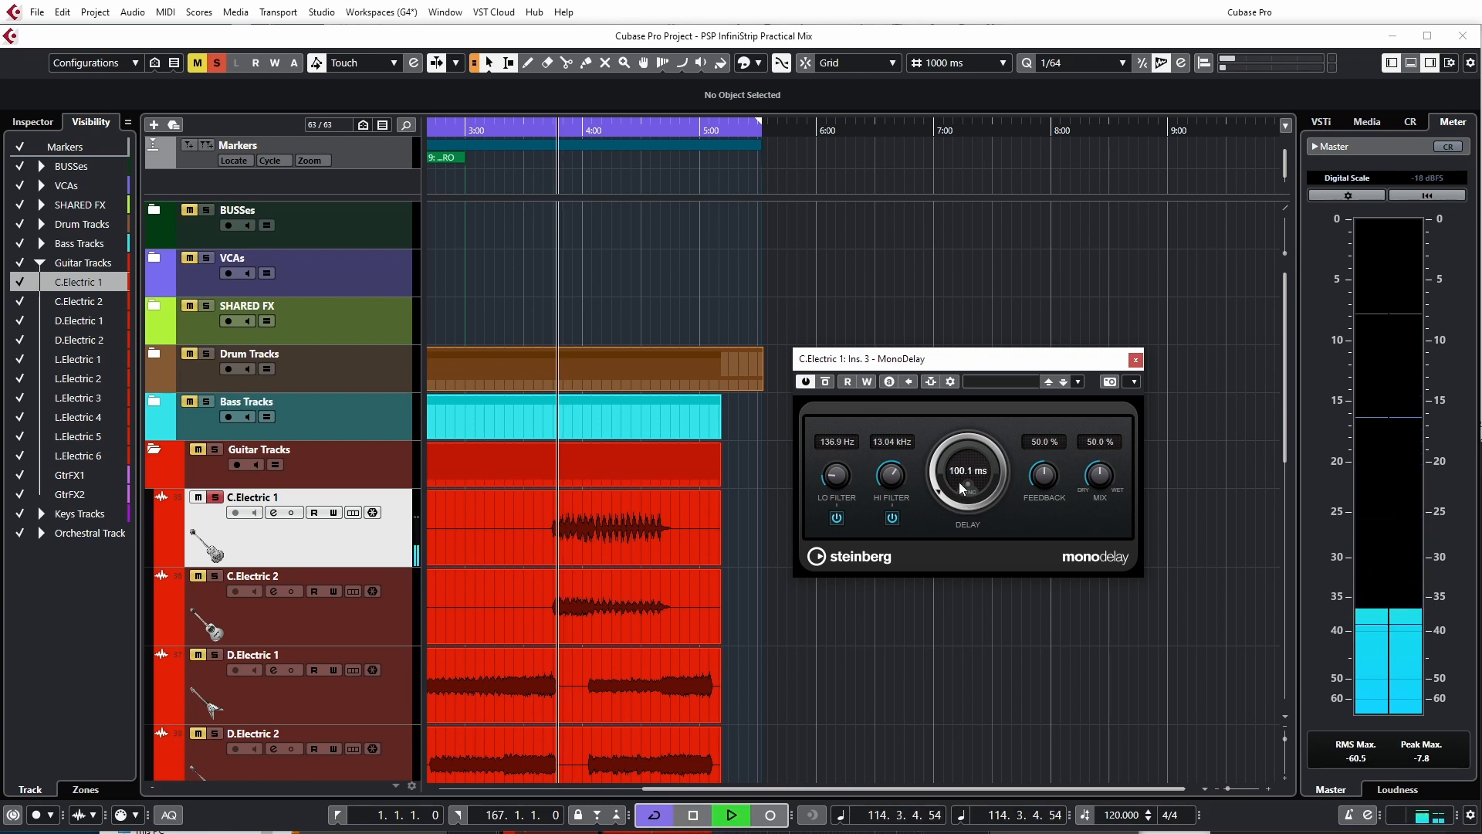
{"action": "key", "text": "space"}
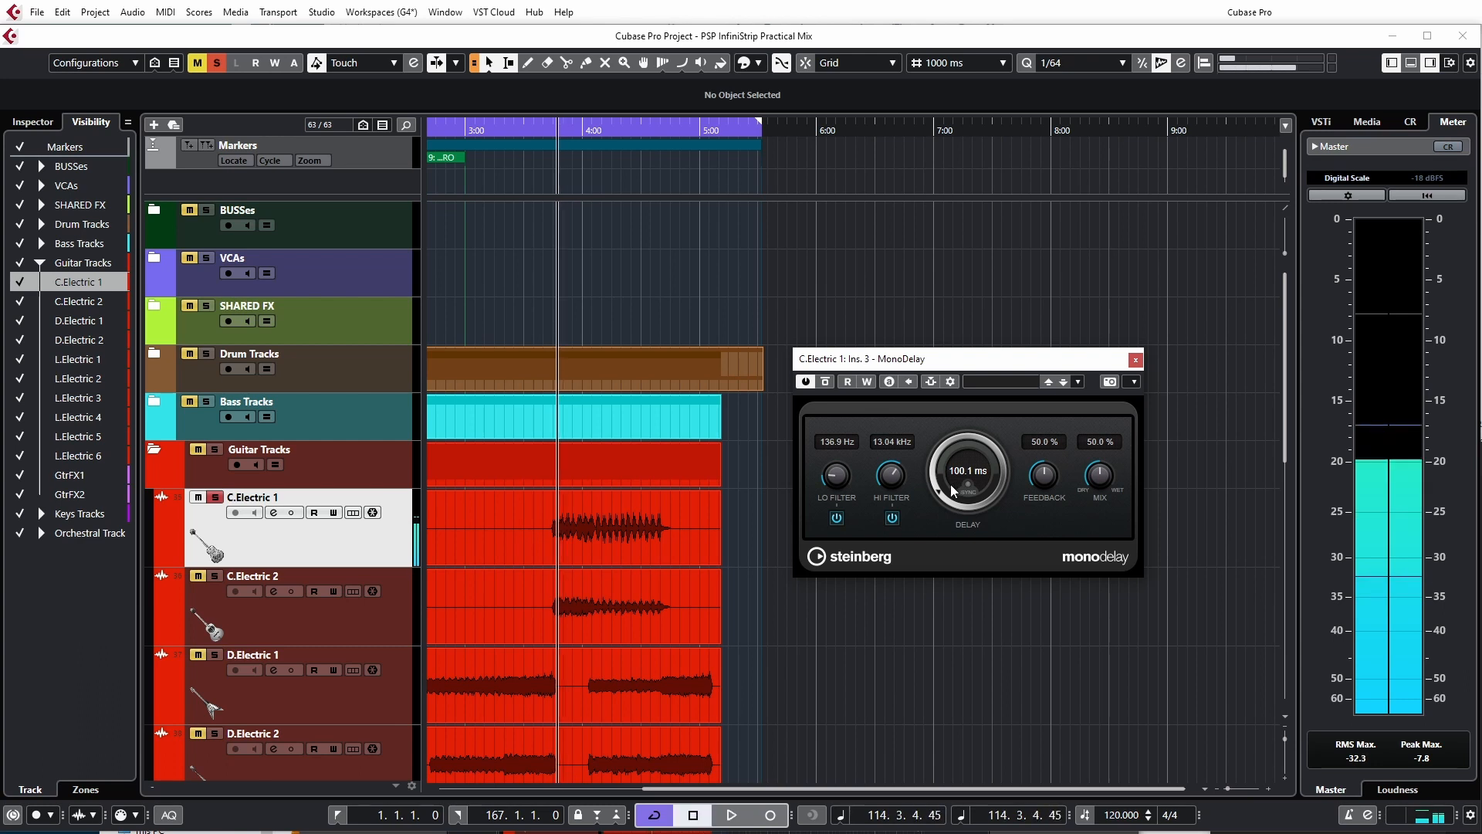
Step: Set MonoDelay's delay time to 1600.1 ms and audition the long delay
{"action": "mouse_move", "coordinate": [955, 480]}
{"action": "left_mouse_down"}
{"action": "mouse_move", "coordinate": [954, 455]}
{"action": "mouse_move", "coordinate": [957, 473]}
{"action": "left_mouse_up"}
{"action": "key", "text": "space"}
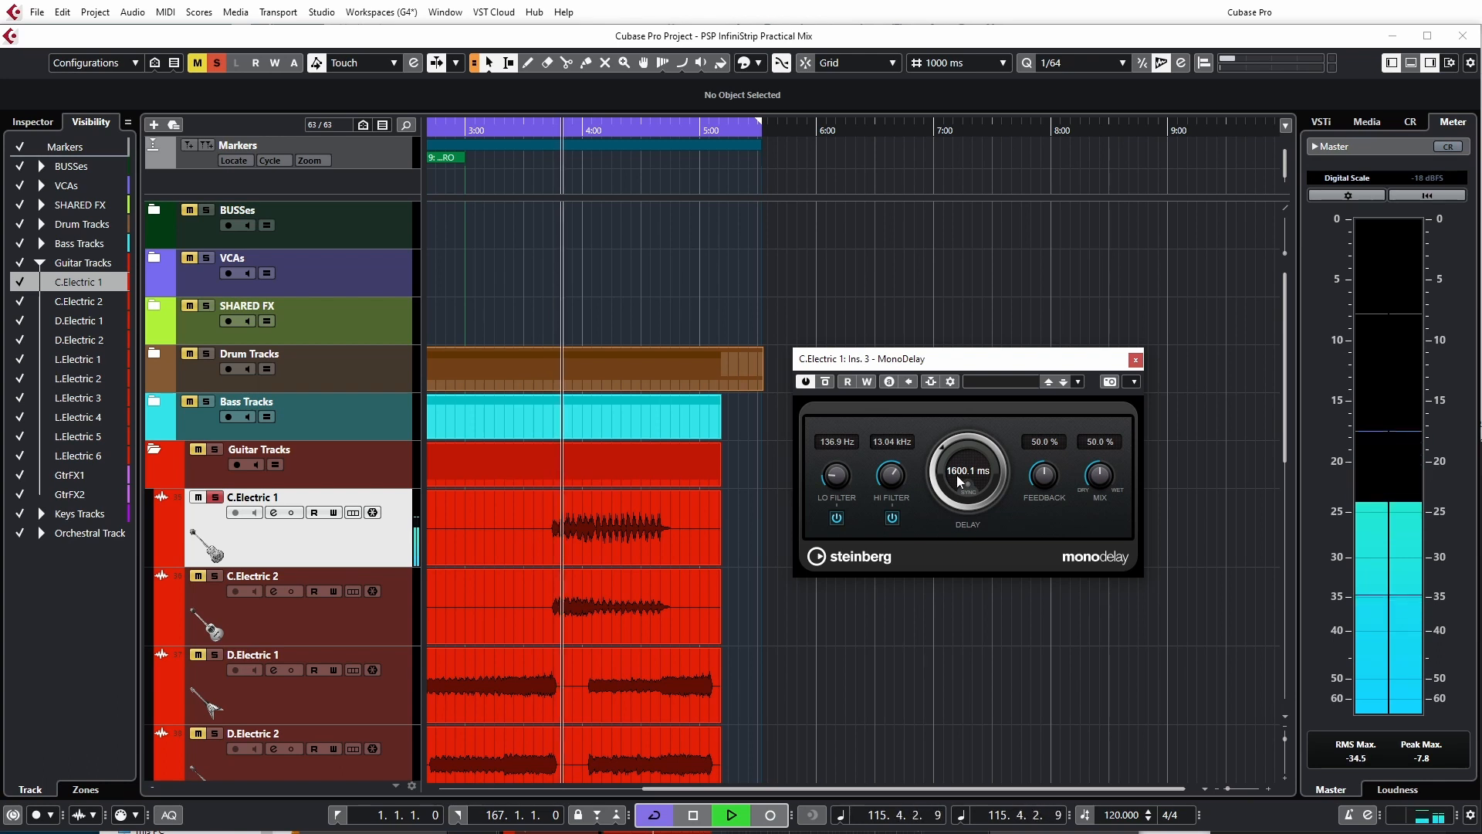
{"action": "key", "text": "space"}
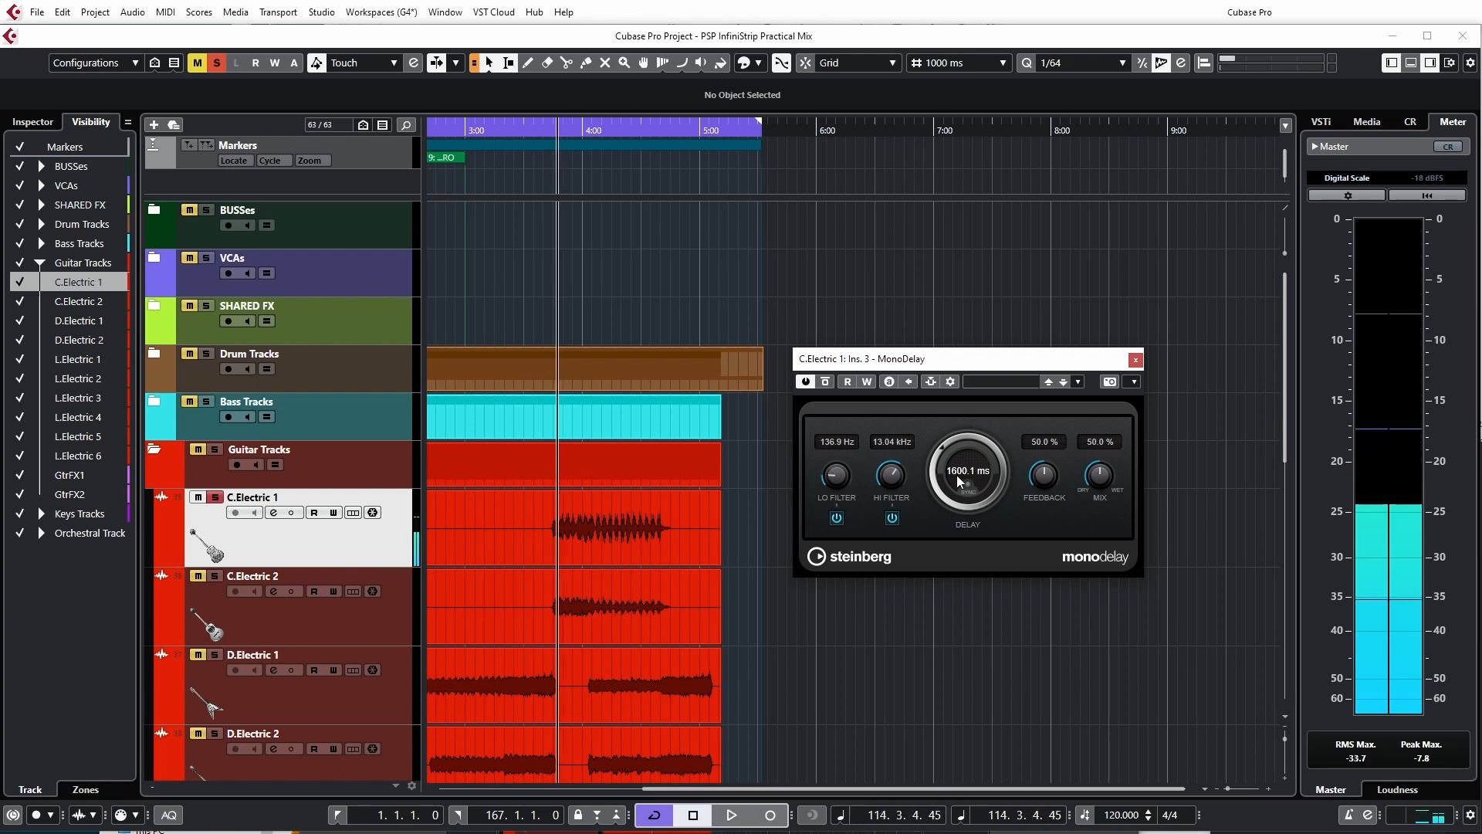
Step: Sweep MonoDelay's delay time up through 2850.0 ms to 3750.0 ms and back down to 350.1 ms
{"action": "left_click_drag", "start_coordinate": [957, 475], "coordinate": [961, 419]}
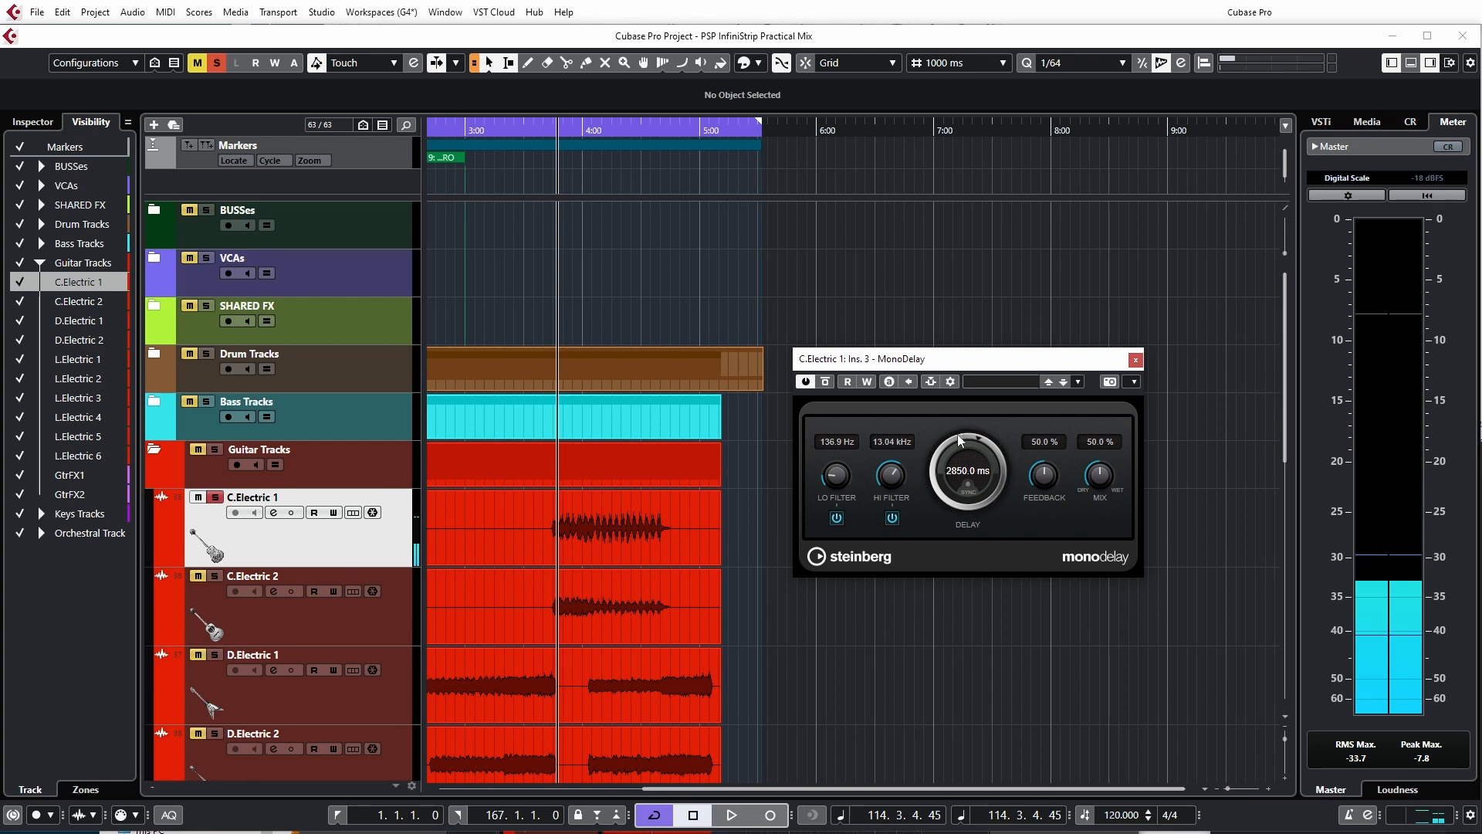
{"action": "left_click_drag", "start_coordinate": [959, 470], "coordinate": [963, 444]}
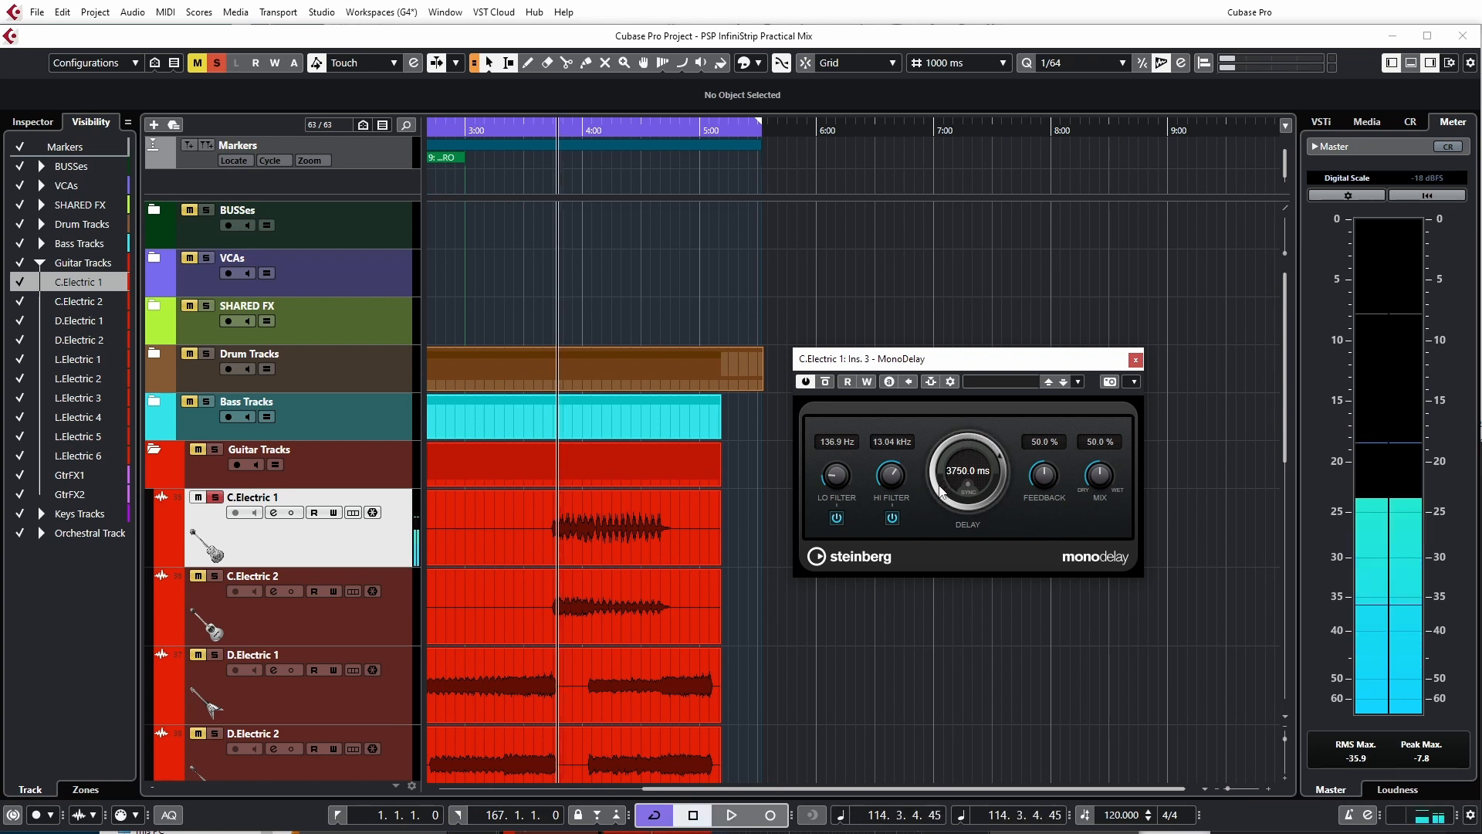
{"action": "left_click_drag", "start_coordinate": [956, 476], "coordinate": [963, 627]}
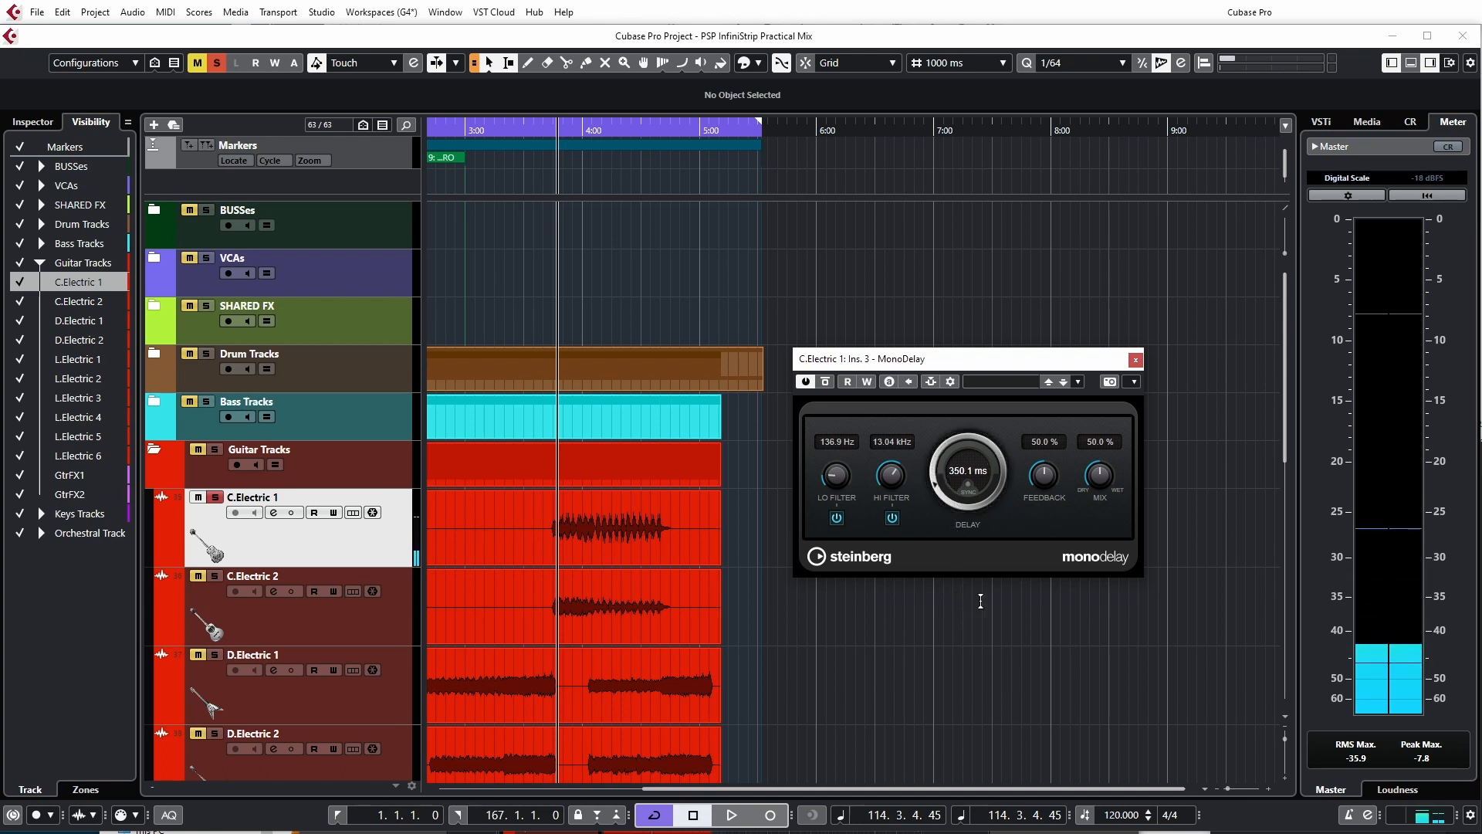
Step: Turn MonoDelay's tempo sync on, set the delay time to 1/4 and audition it
{"action": "left_click", "coordinate": [964, 472]}
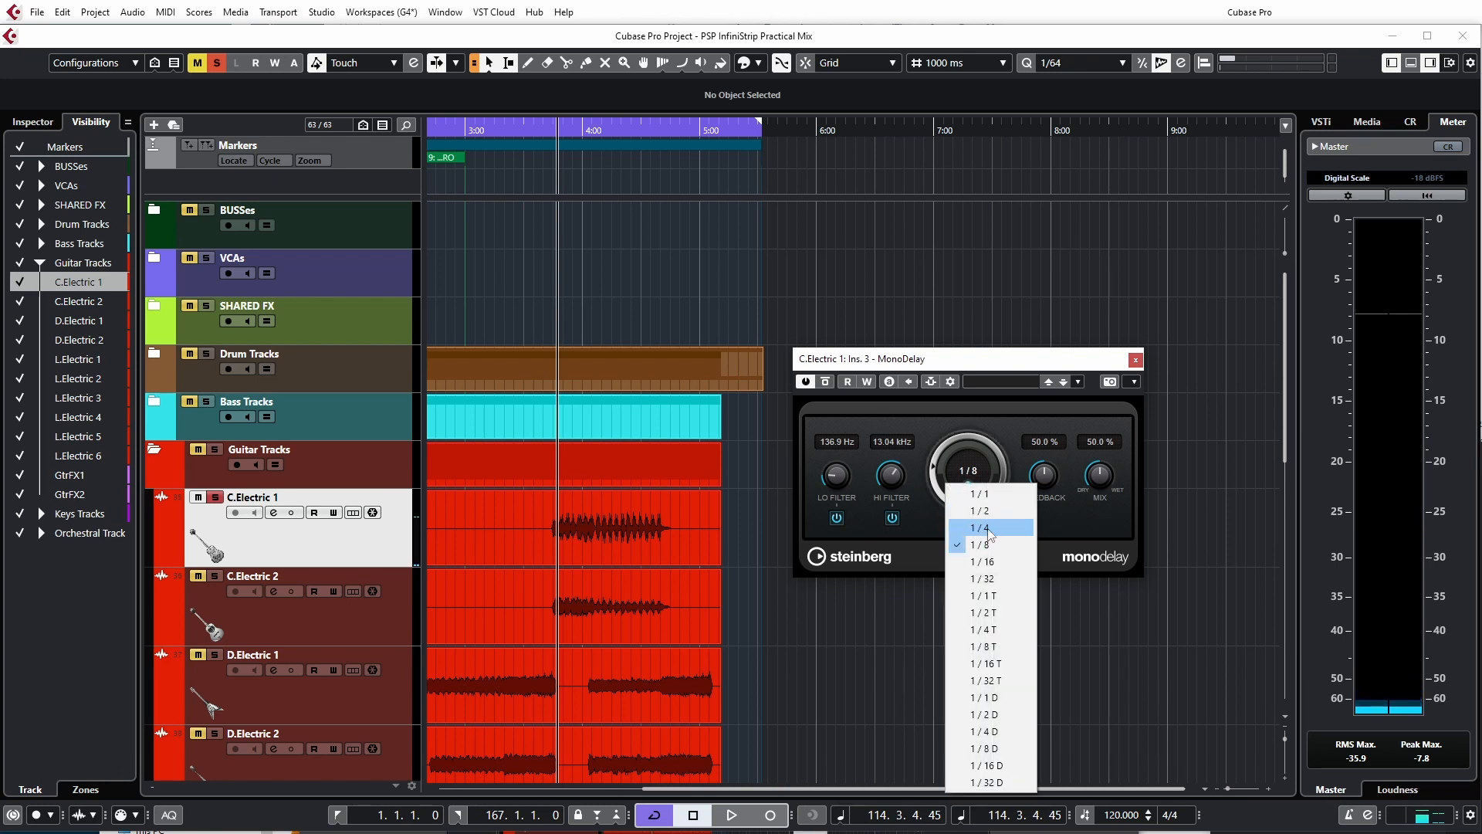
{"action": "left_click", "coordinate": [990, 529]}
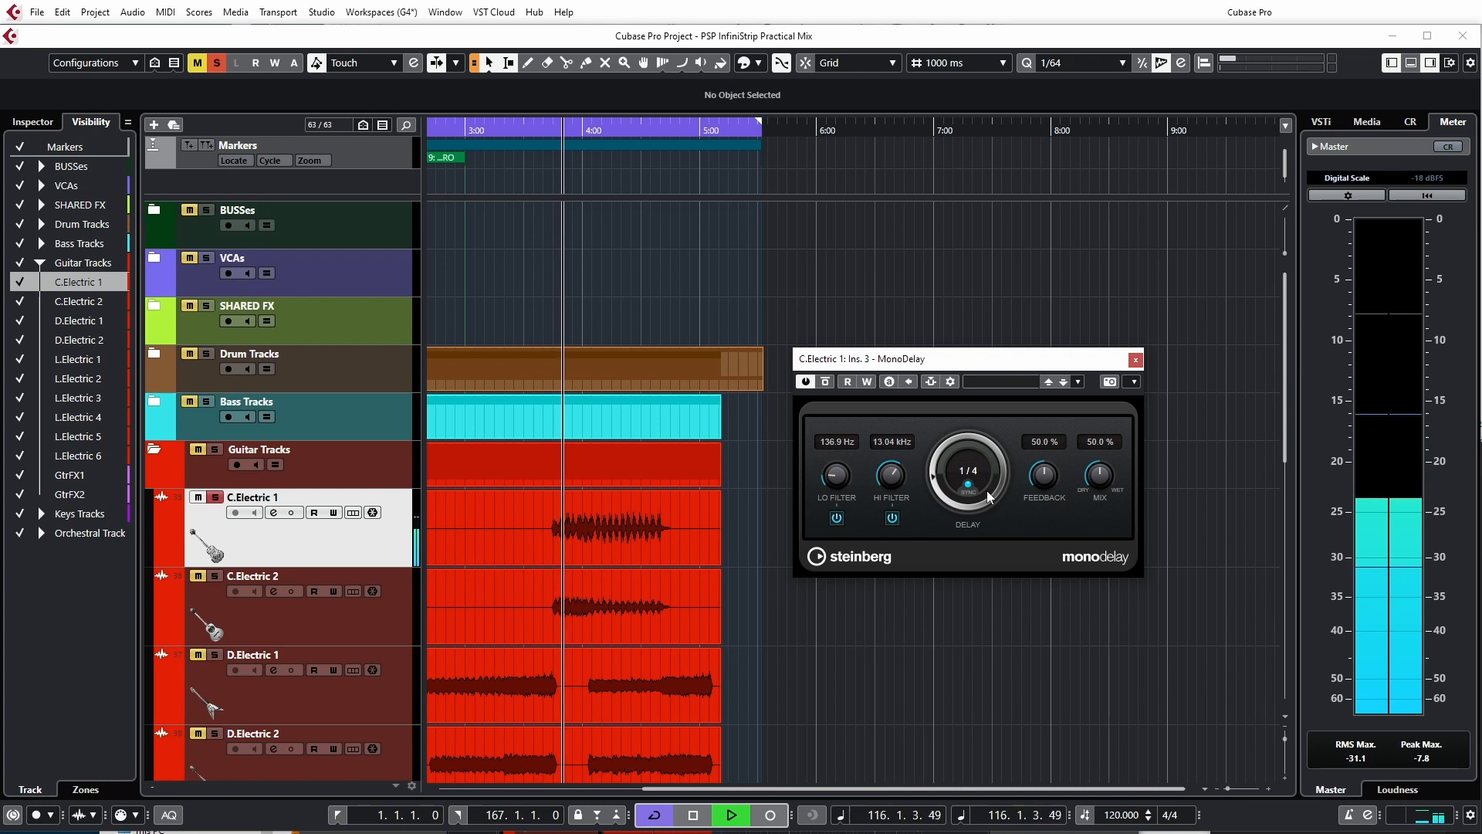
{"action": "key", "text": "space"}
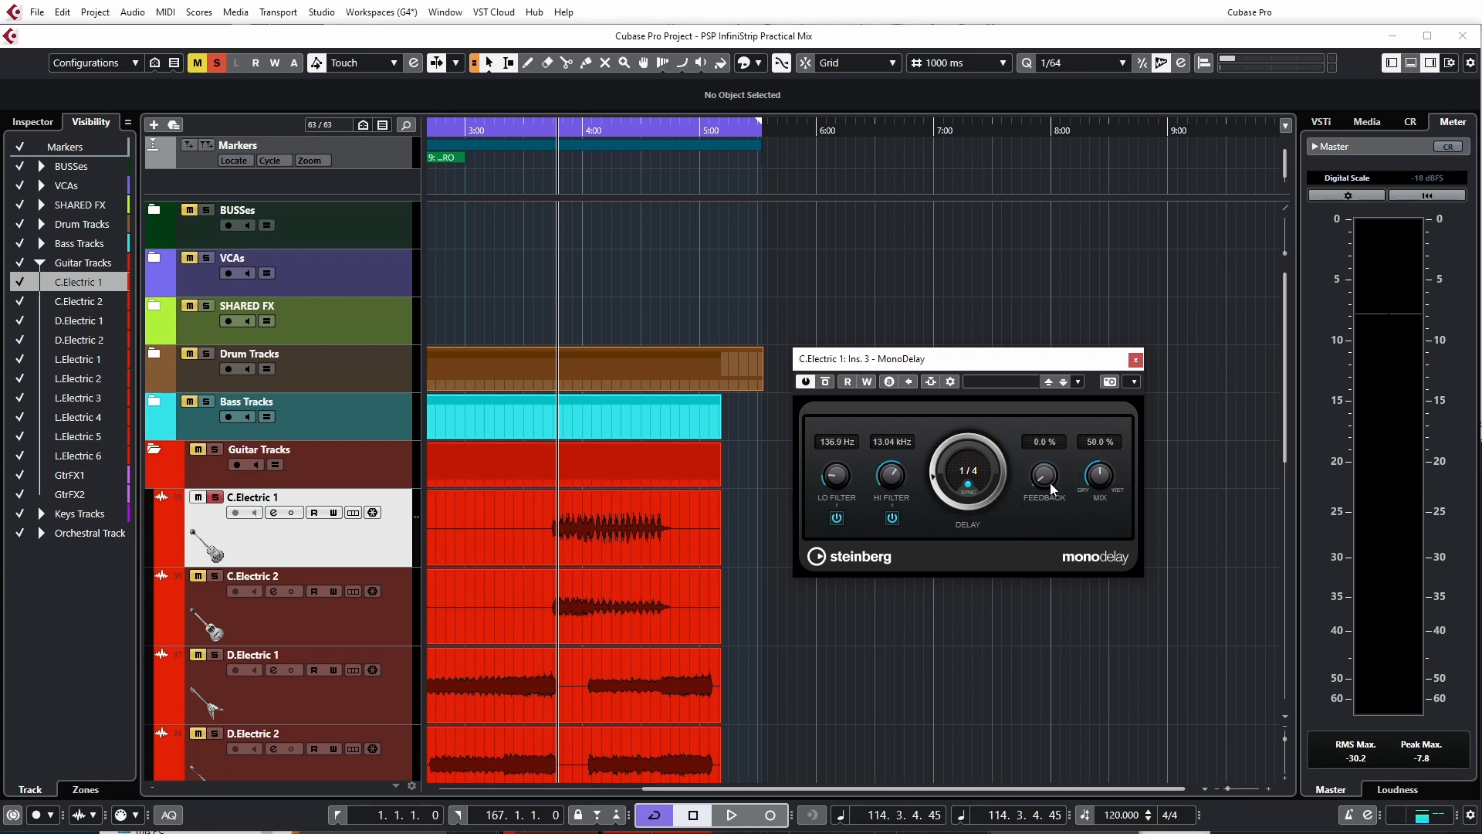
Step: Audition the opening of the guitar part repeatedly with the 1/4 delay and feedback at 0.0 %
{"action": "key", "text": "space"}
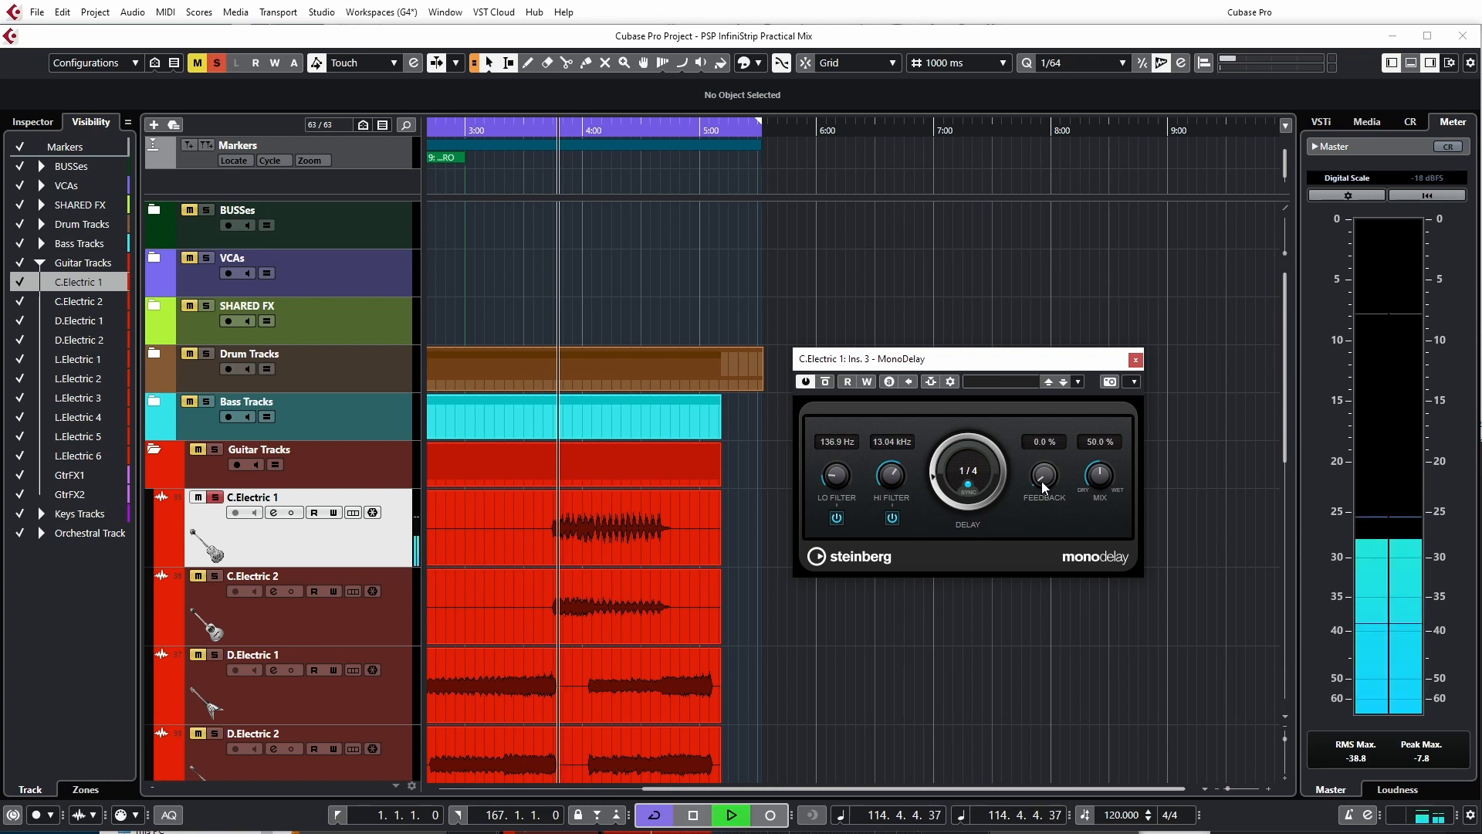
{"action": "key", "text": "space"}
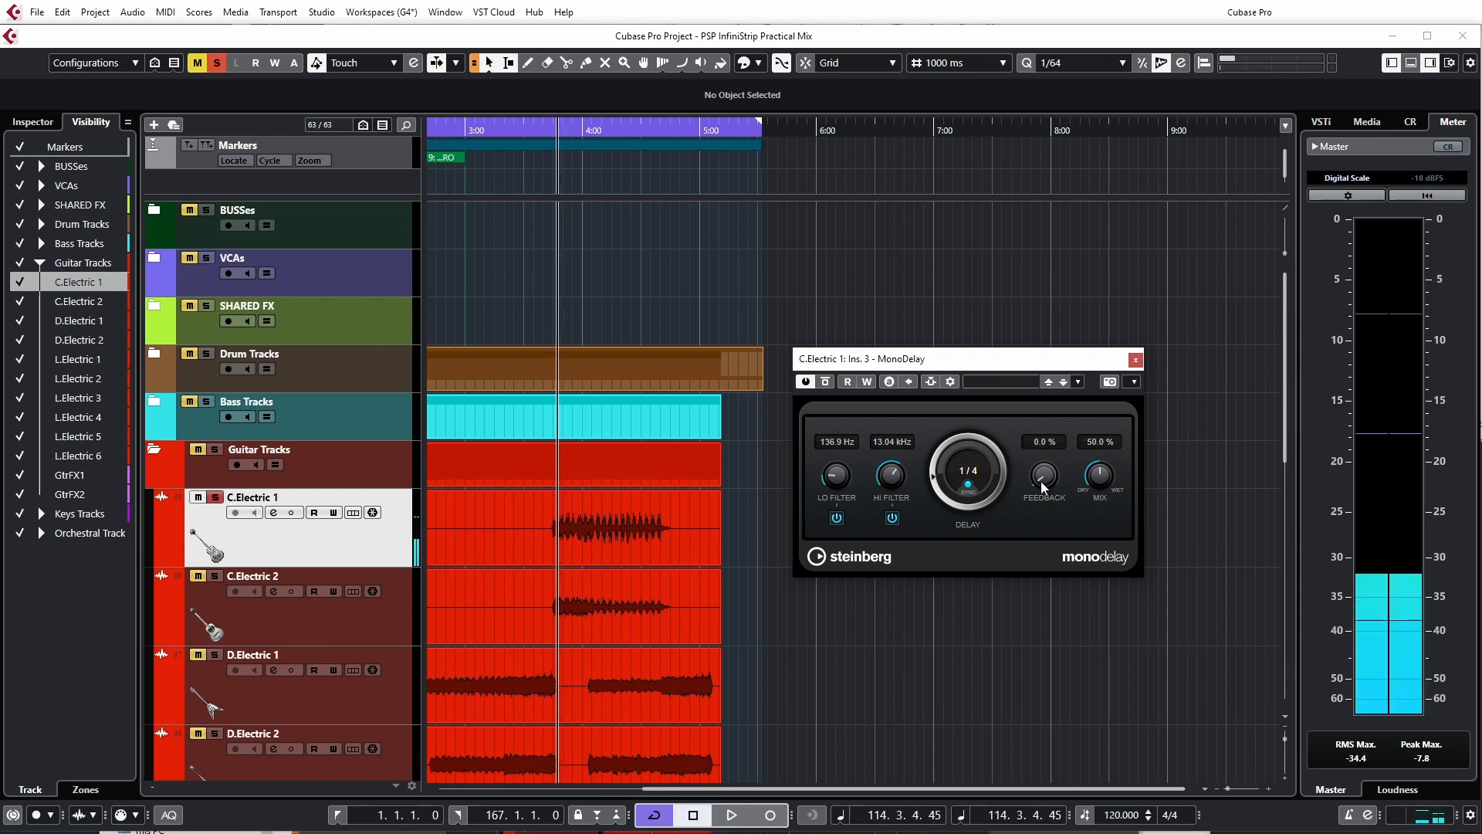
{"action": "key", "text": "space"}
{"action": "key", "text": "space"}
{"action": "key", "text": "space"}
{"action": "key", "text": "space"}
{"action": "key", "text": "space"}
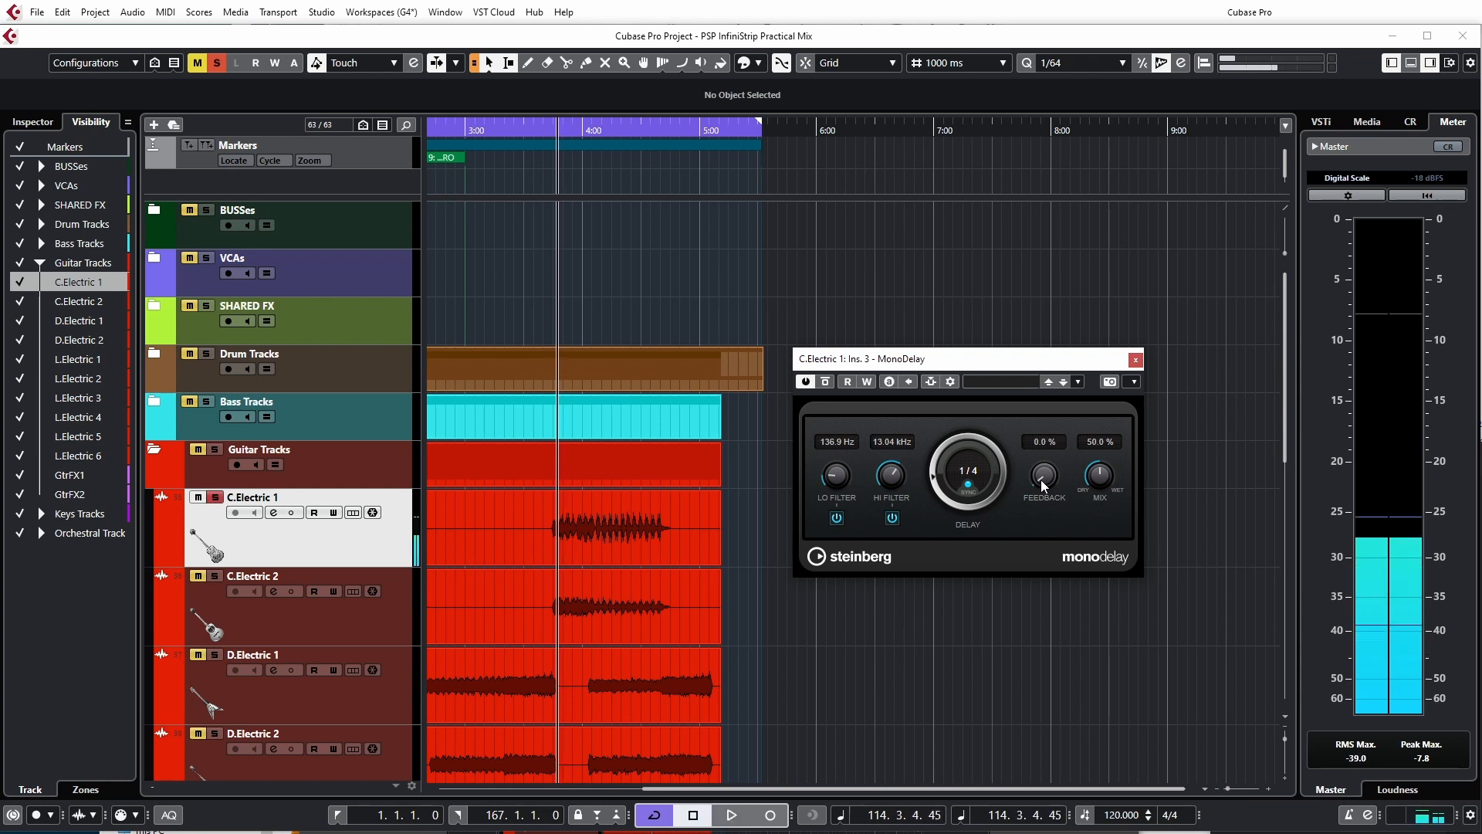
Step: Raise MonoDelay's feedback to 11.5 % and audition the added repeats
{"action": "left_click_drag", "start_coordinate": [1041, 480], "coordinate": [1038, 473]}
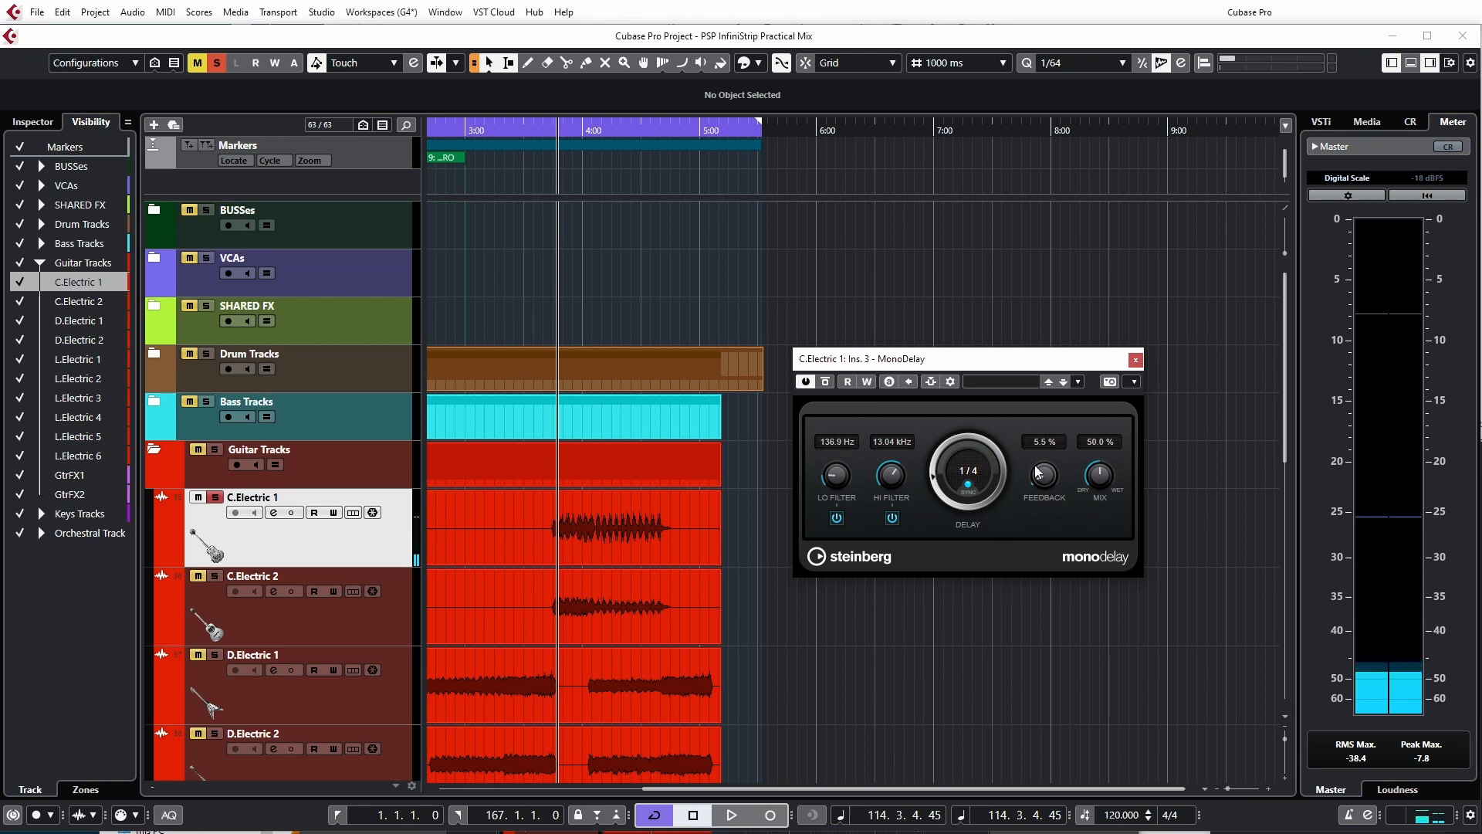
{"action": "key", "text": "space"}
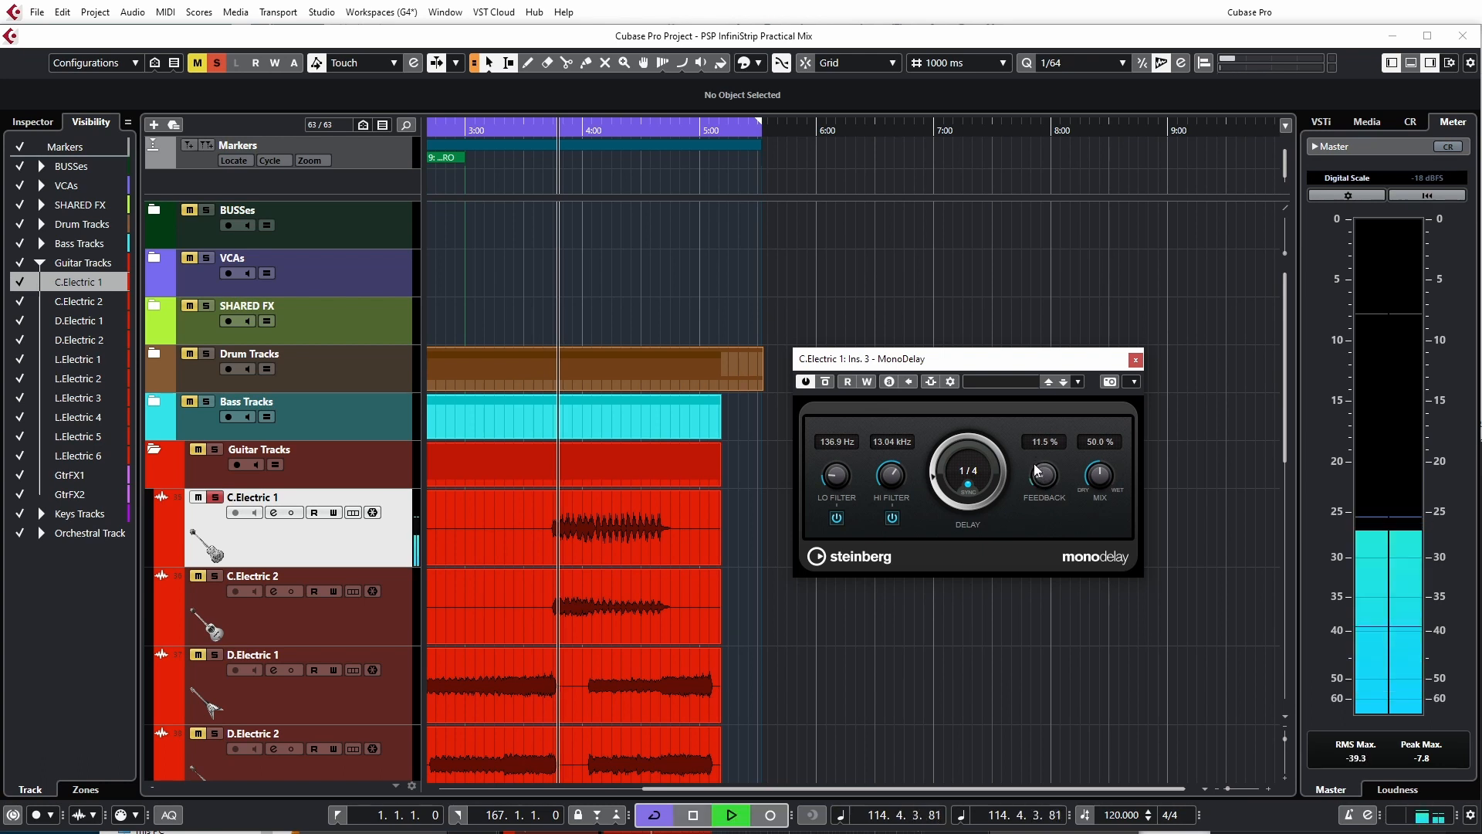
{"action": "key", "text": "space"}
{"action": "left_click_drag", "start_coordinate": [1035, 465], "coordinate": [1035, 463]}
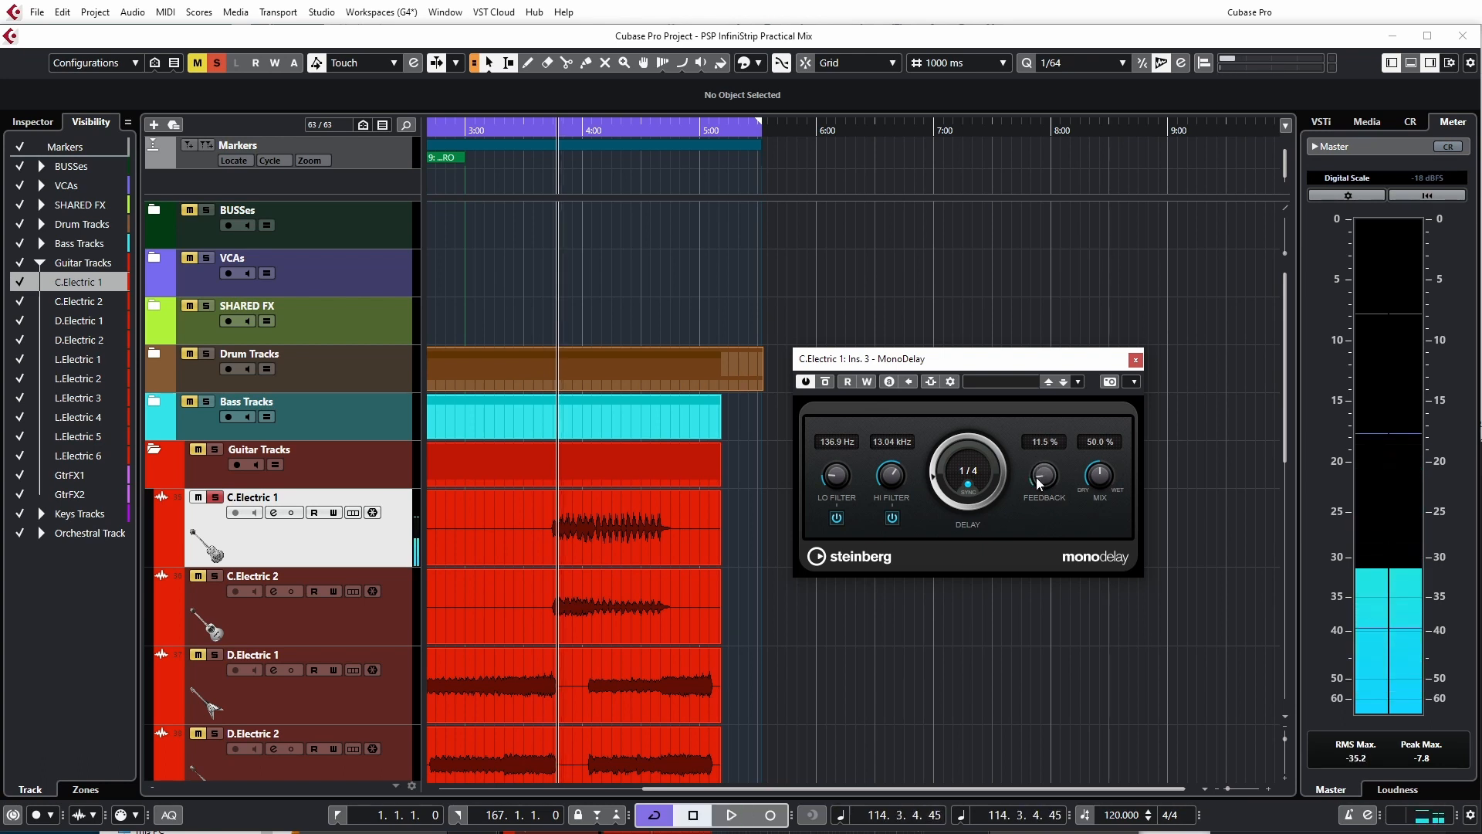
Step: Raise MonoDelay's feedback in stages to 22.0 %, 31.0 % and 48.5 %, auditioning the repeats along the way
{"action": "left_click_drag", "start_coordinate": [1040, 475], "coordinate": [1043, 470]}
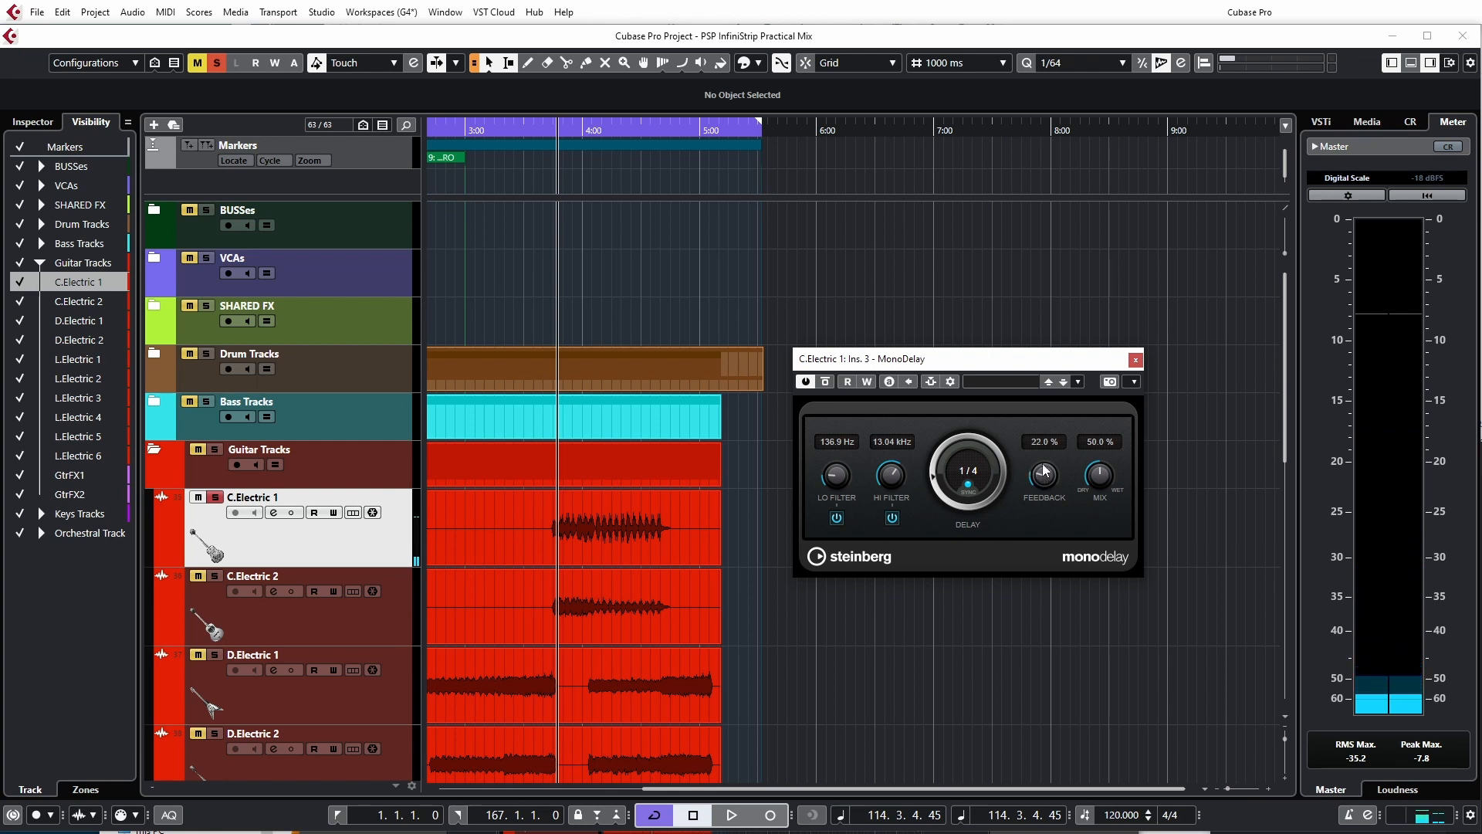
{"action": "key", "text": "space"}
{"action": "key", "text": "space"}
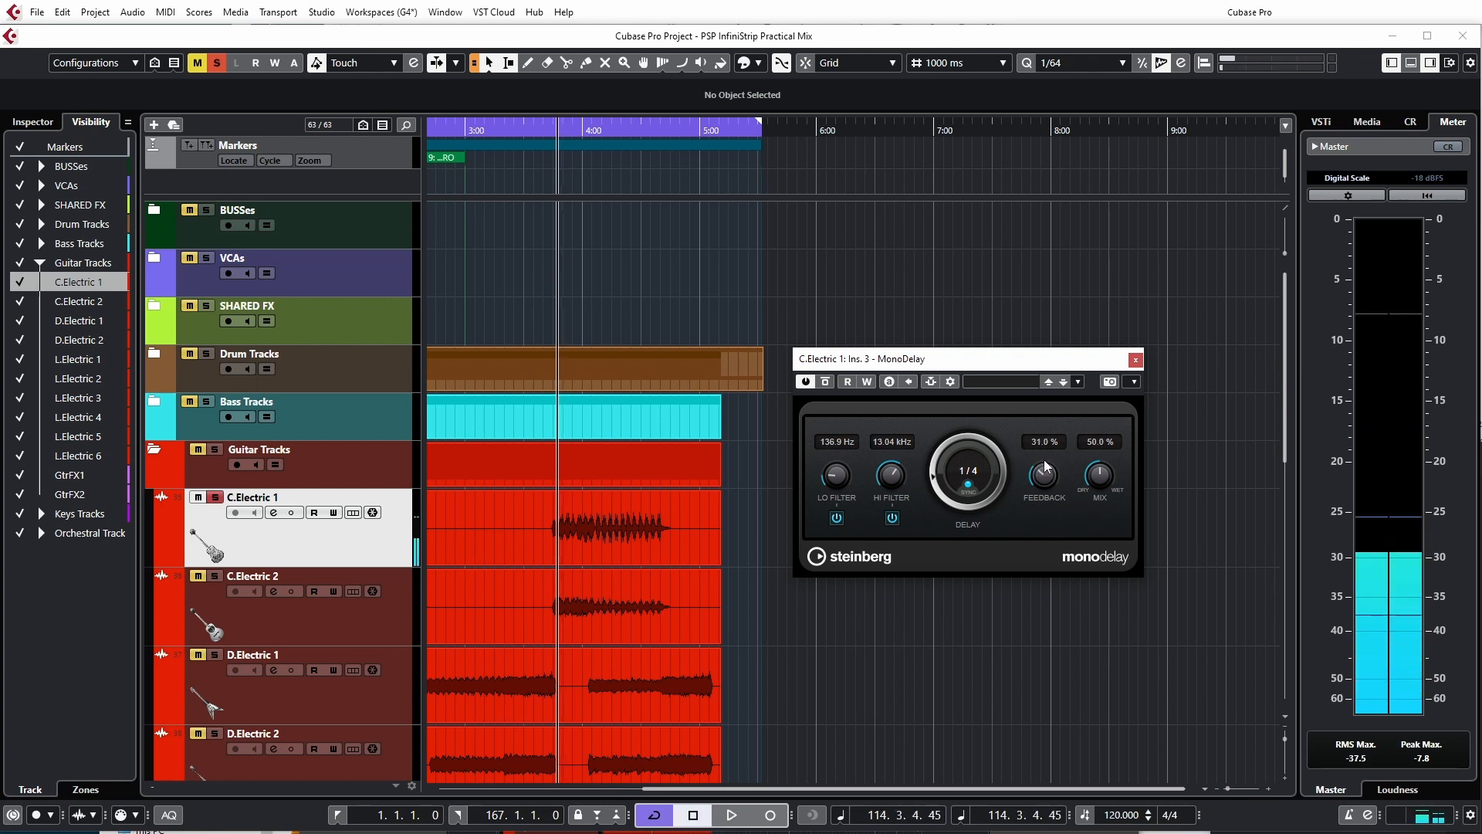
{"action": "left_click_drag", "start_coordinate": [1043, 460], "coordinate": [1041, 451]}
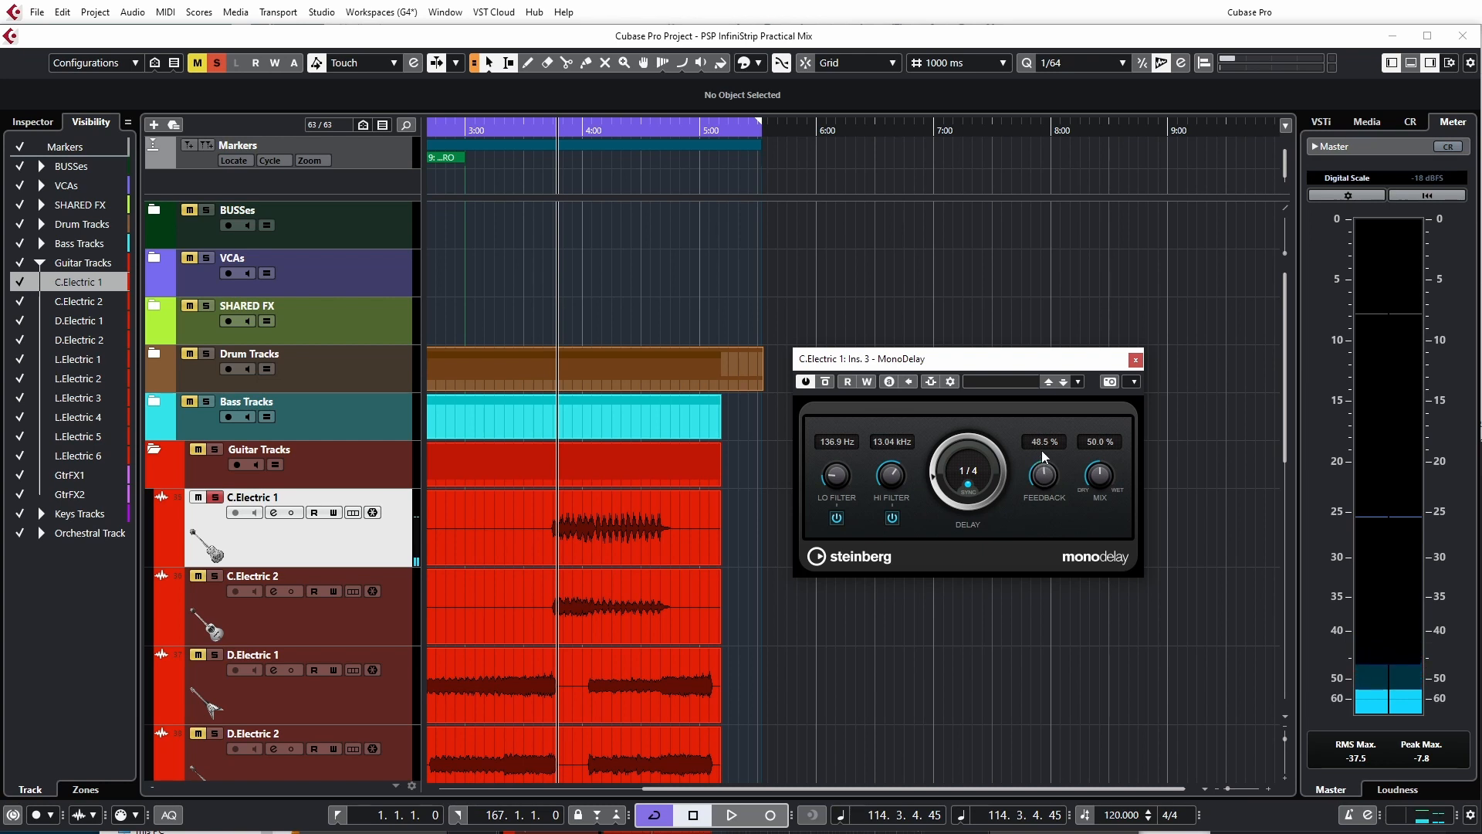
{"action": "key", "text": "space"}
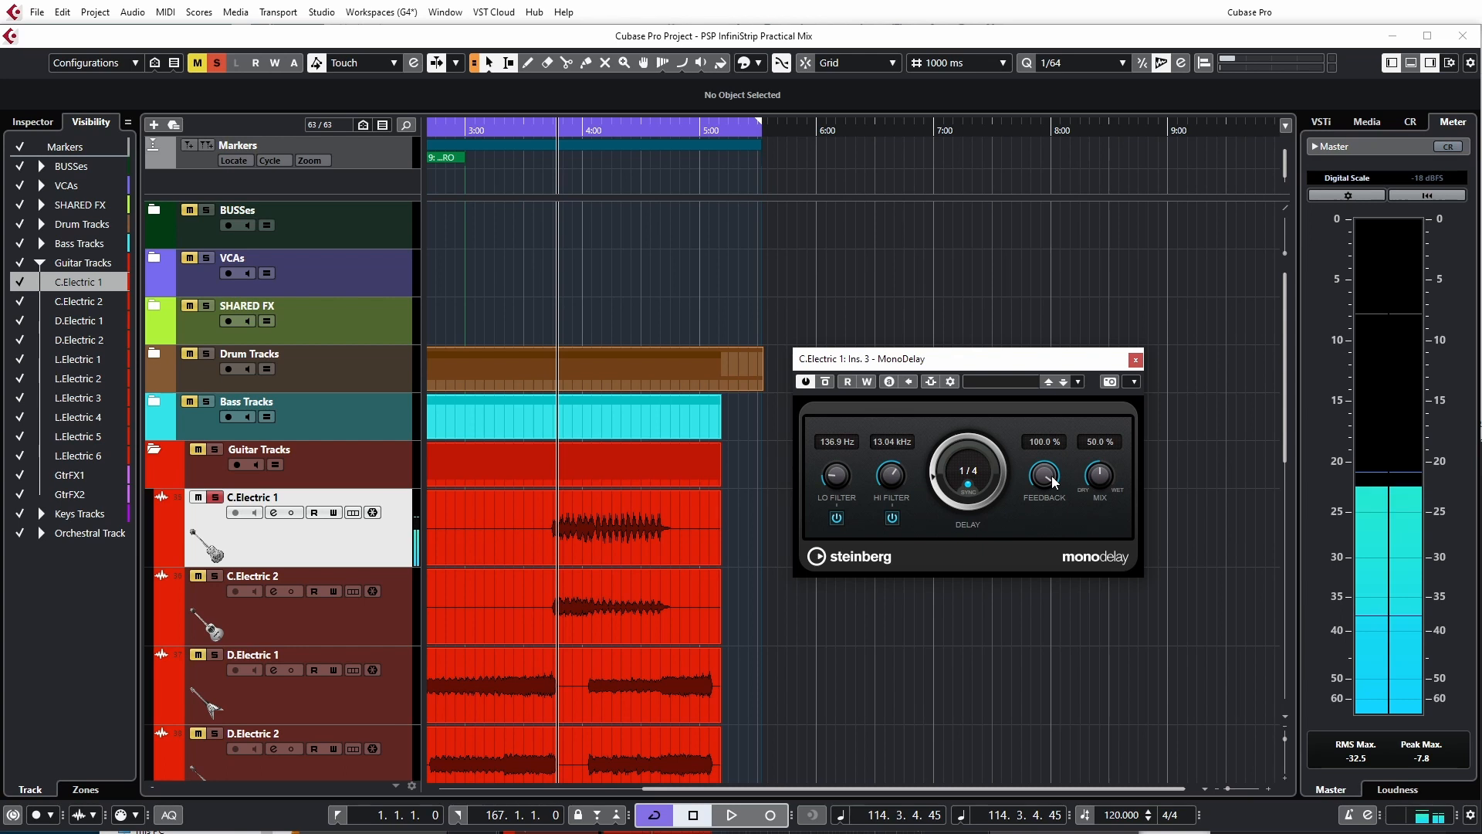
Step: Lower MonoDelay's feedback to 28.0 %, audition it, and fine-tune the feedback to 26.0 %
{"action": "left_click_drag", "start_coordinate": [1052, 476], "coordinate": [1004, 536]}
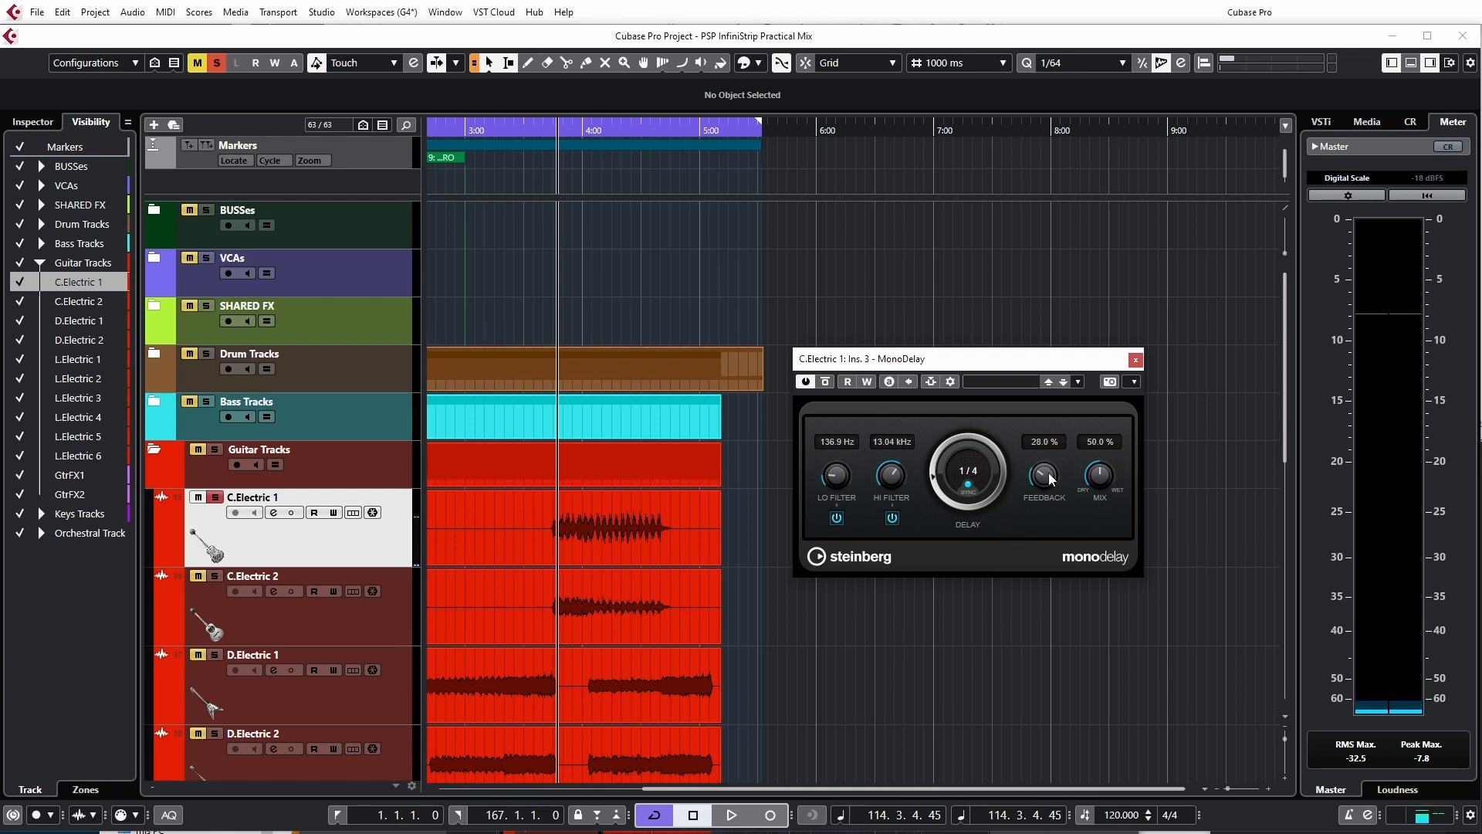
{"action": "key", "text": "space"}
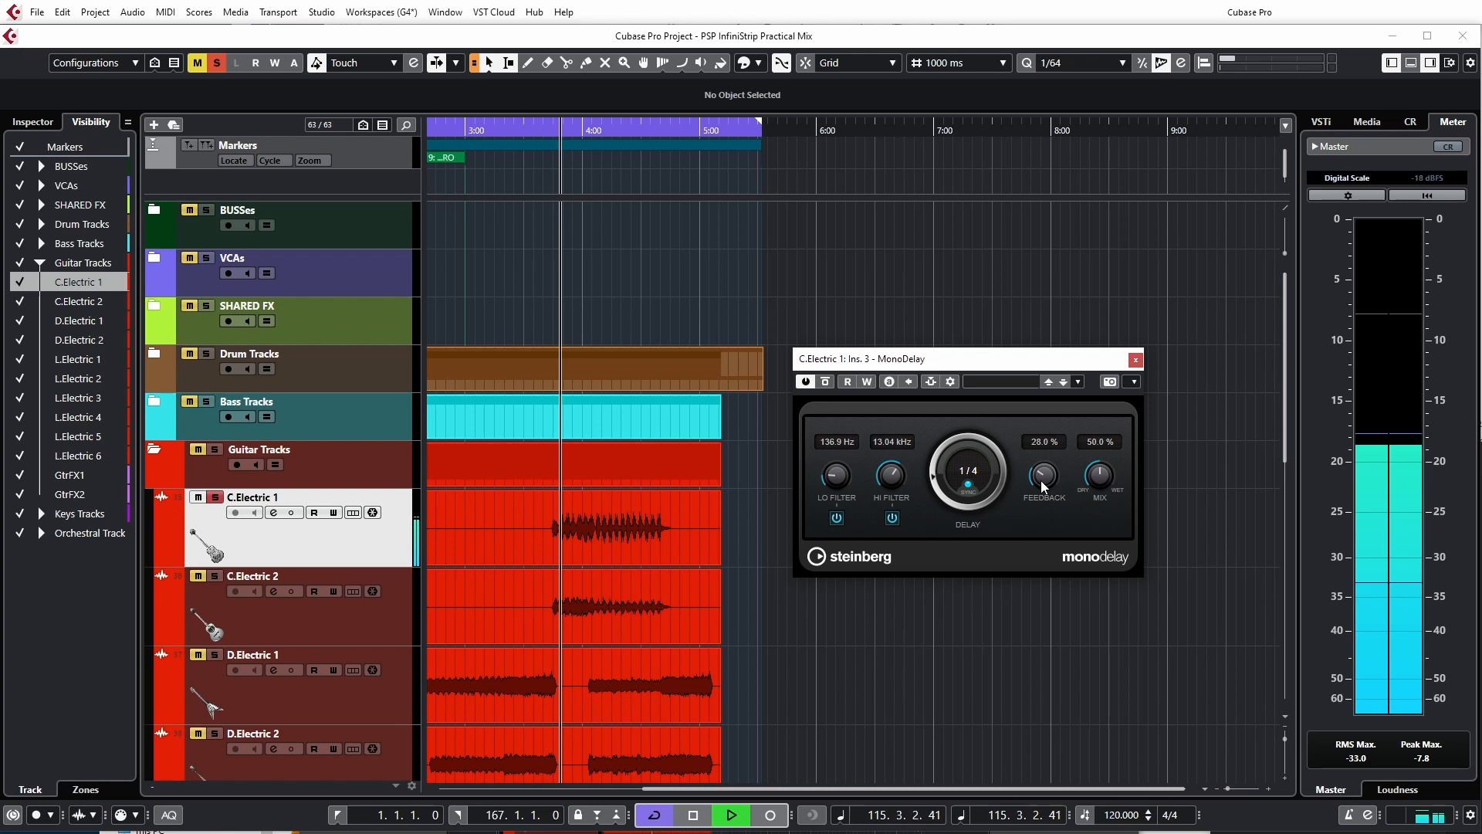
{"action": "mouse_move", "coordinate": [1040, 476]}
{"action": "left_mouse_down"}
{"action": "mouse_move", "coordinate": [1039, 495]}
{"action": "mouse_move", "coordinate": [1039, 472]}
{"action": "left_mouse_up"}
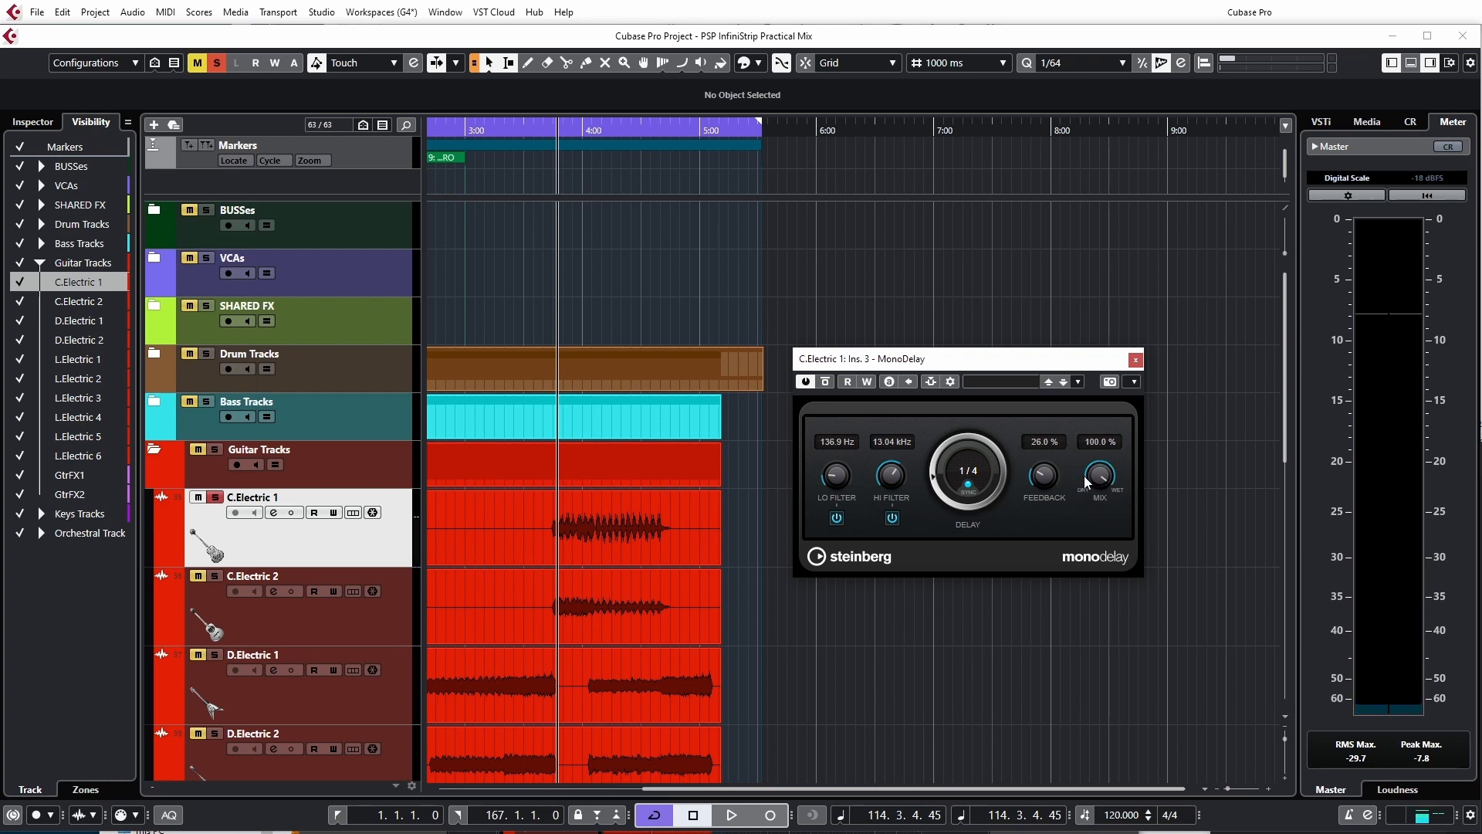
Step: Audition the fully wet signal with the mix at 100.0 % while raising the feedback to 46.5 %
{"action": "key", "text": "space"}
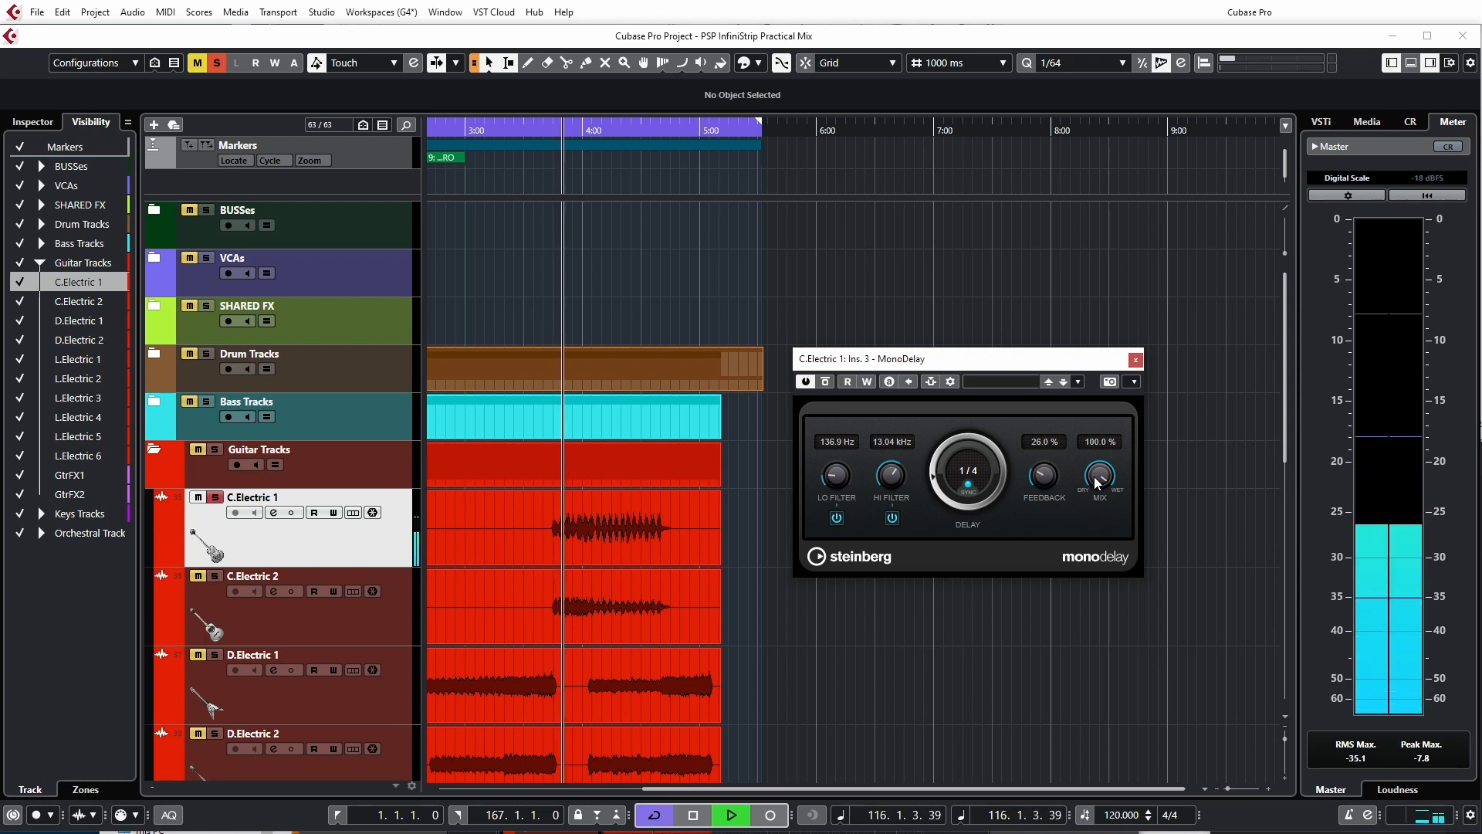
{"action": "left_click_drag", "start_coordinate": [1042, 474], "coordinate": [1038, 442]}
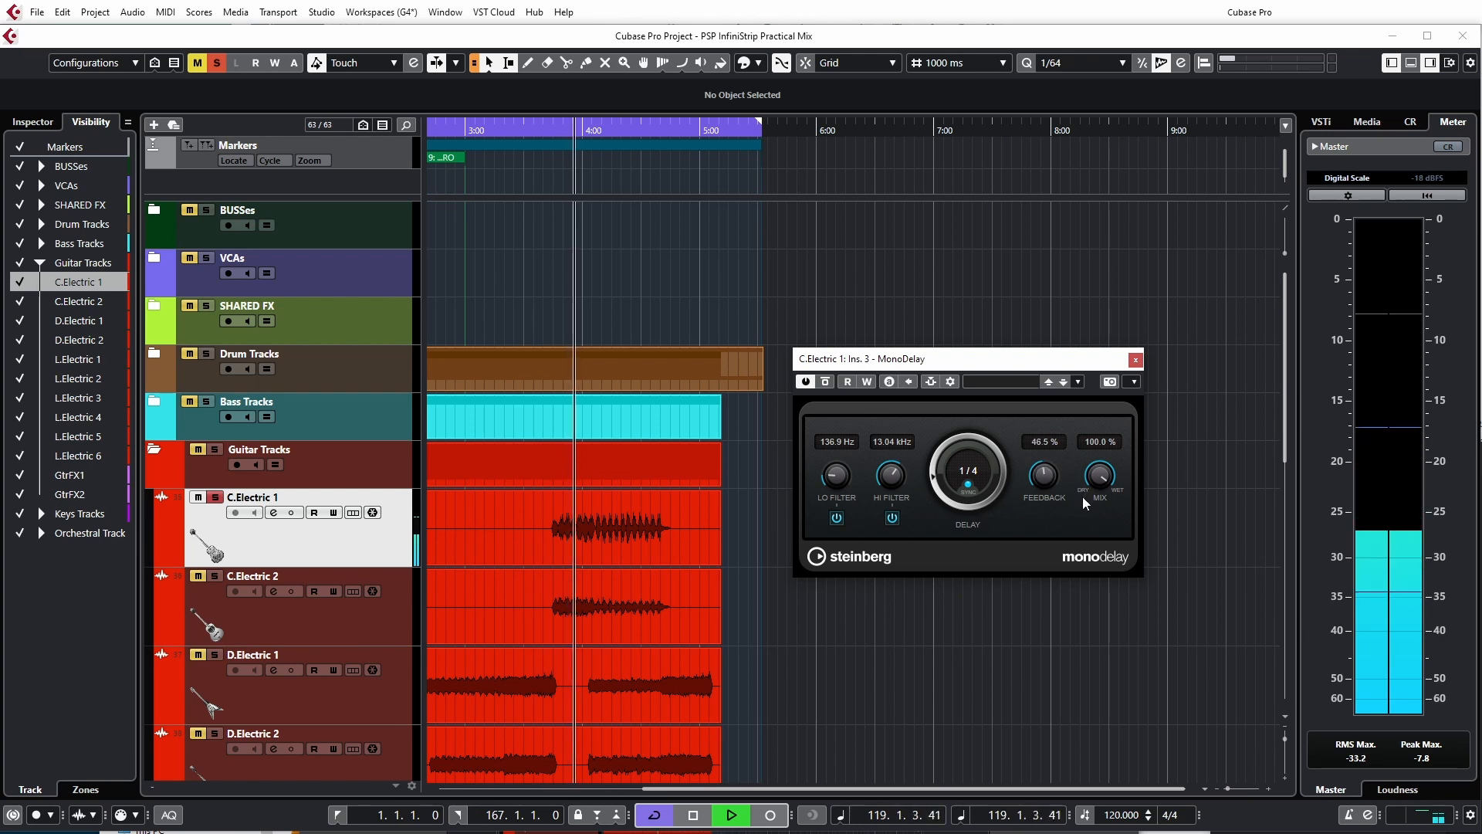
{"action": "key", "text": "space"}
Step: Set MonoDelay's mix to 0.0 % and audition the dry guitar
{"action": "left_click_drag", "start_coordinate": [1085, 488], "coordinate": [1088, 564]}
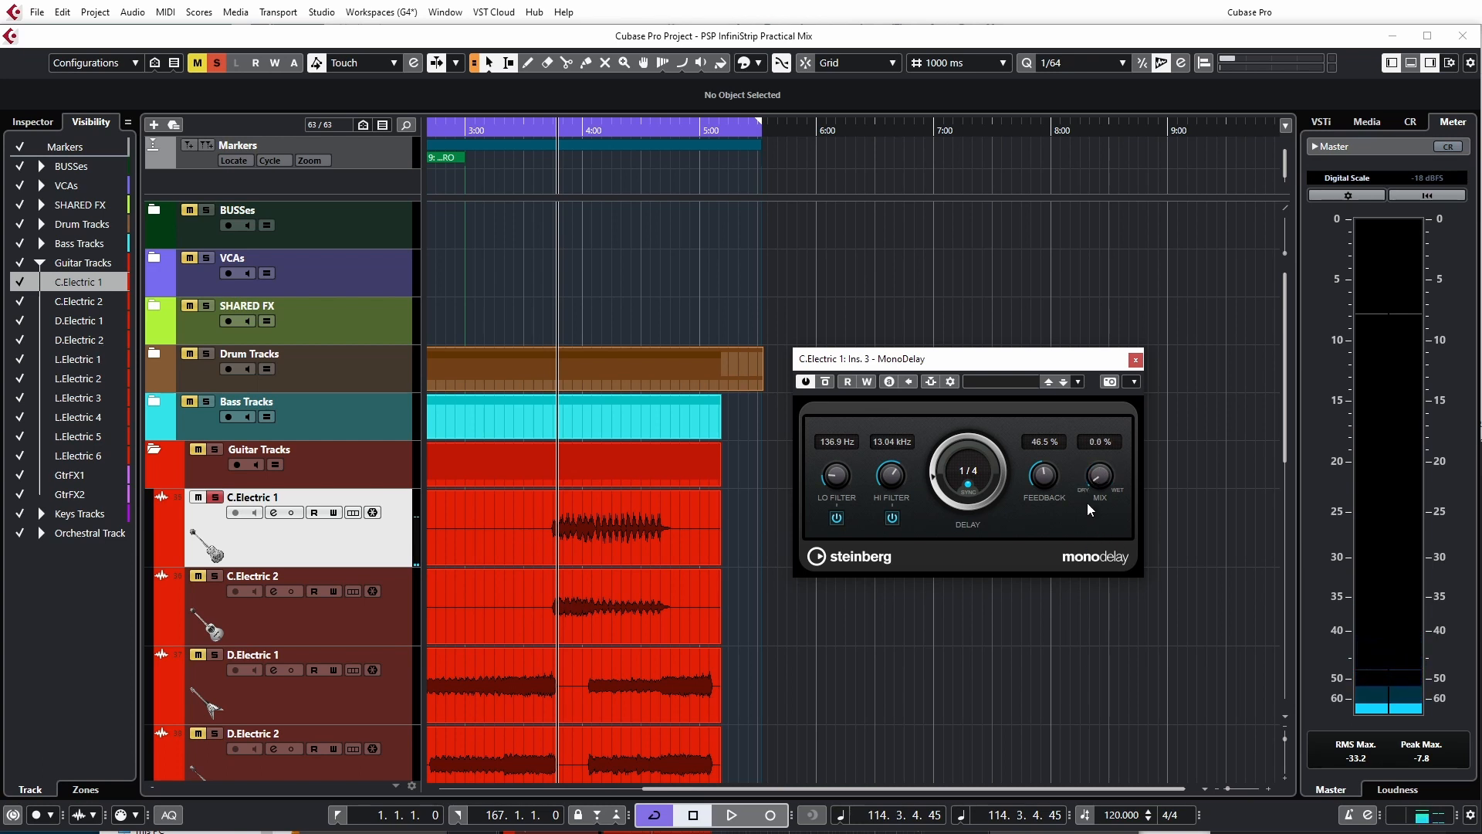
{"action": "key", "text": "space"}
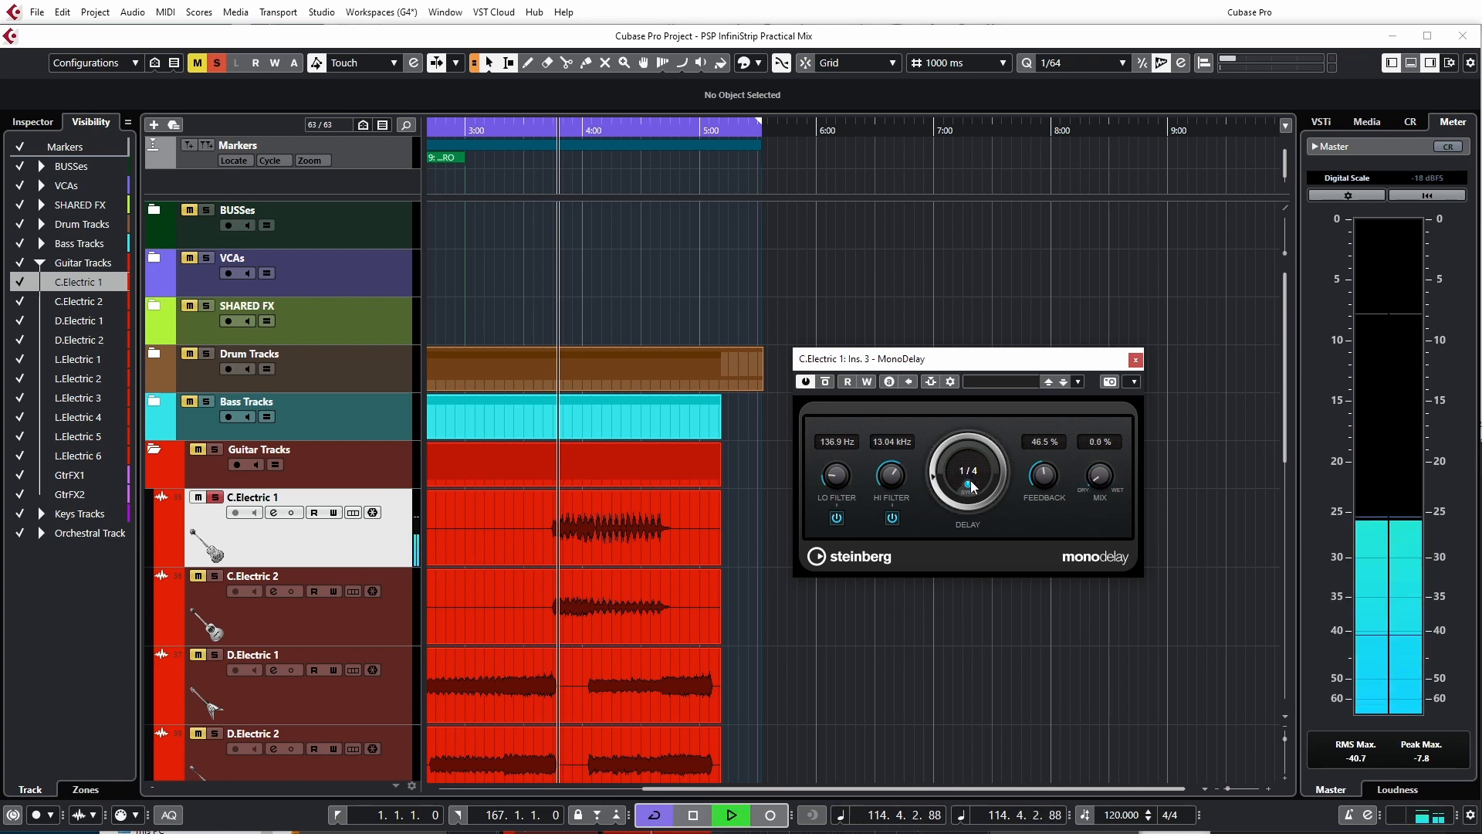
{"action": "key", "text": "space"}
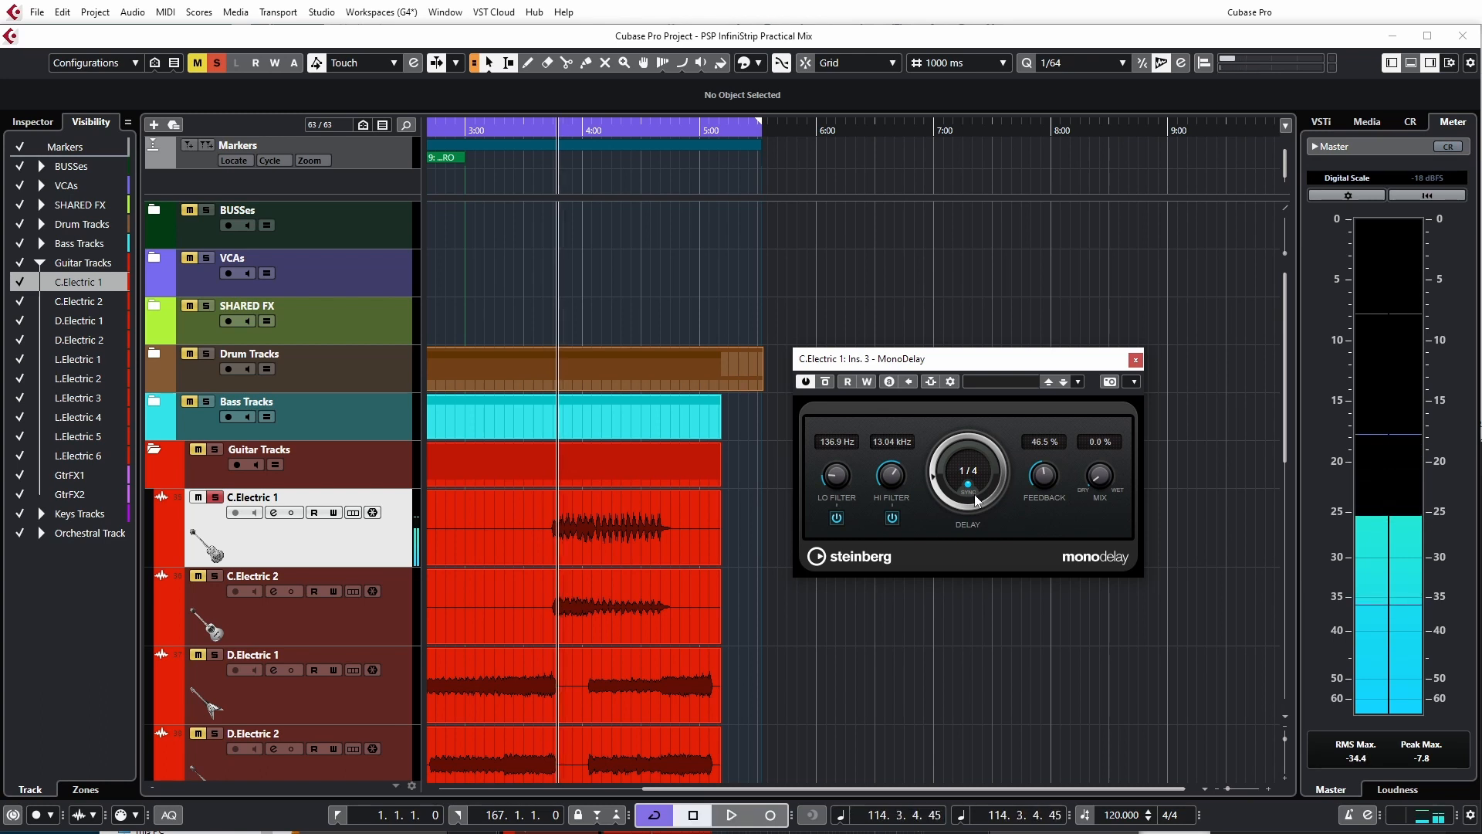
Step: Raise MonoDelay's mix from fully dry while the guitar plays to blend in the delay
{"action": "key", "text": "space"}
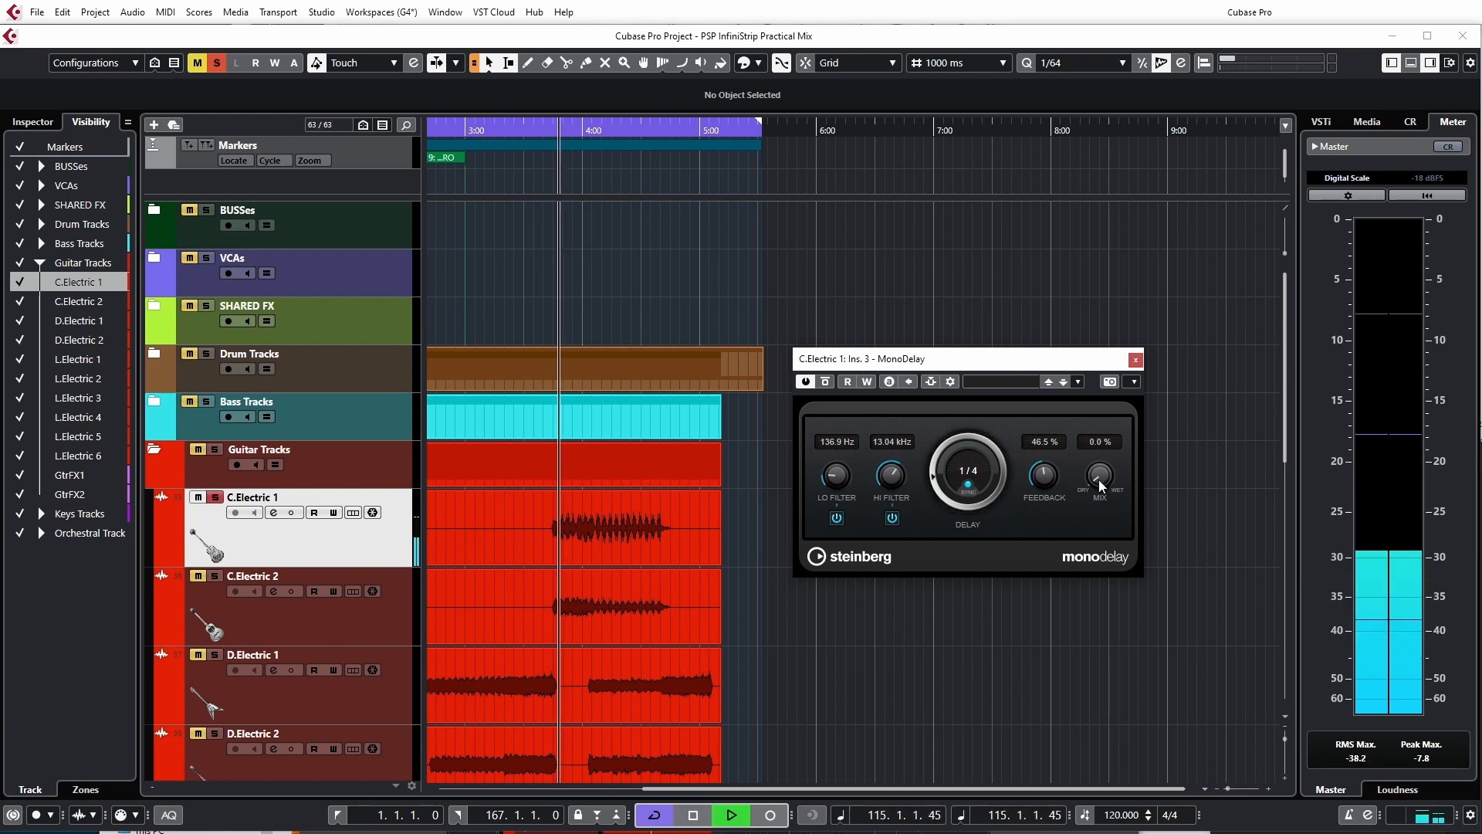
{"action": "left_click_drag", "start_coordinate": [1100, 483], "coordinate": [1101, 437]}
{"action": "left_click_drag", "start_coordinate": [1100, 434], "coordinate": [1101, 437]}
{"action": "key", "text": "space"}
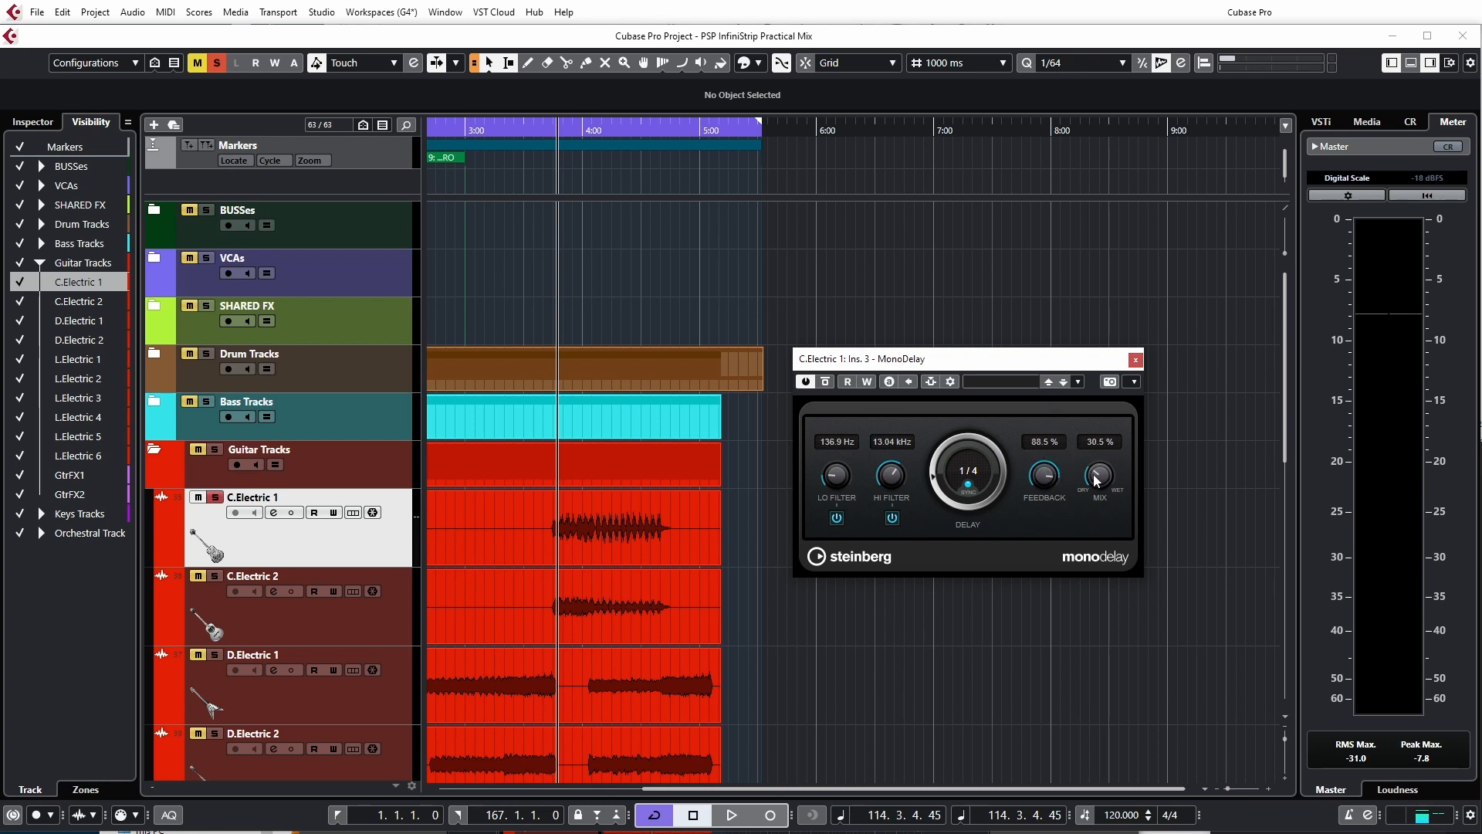
Step: Audition MonoDelay's dry/wet balance, raise the mix to 79.0 % and lower the feedback to 11.0 %
{"action": "key", "text": "space"}
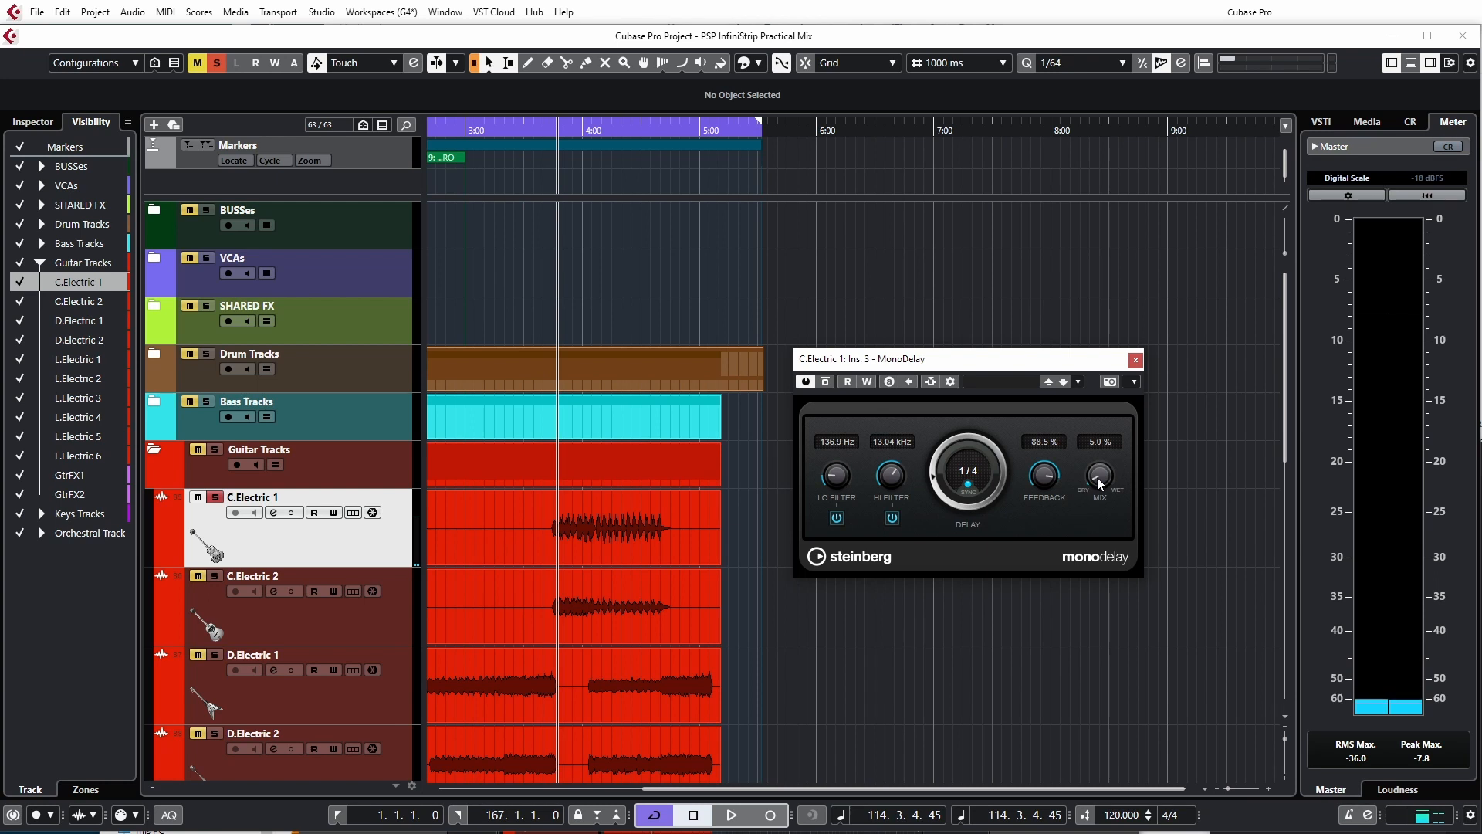
{"action": "left_click_drag", "start_coordinate": [1099, 476], "coordinate": [1108, 379]}
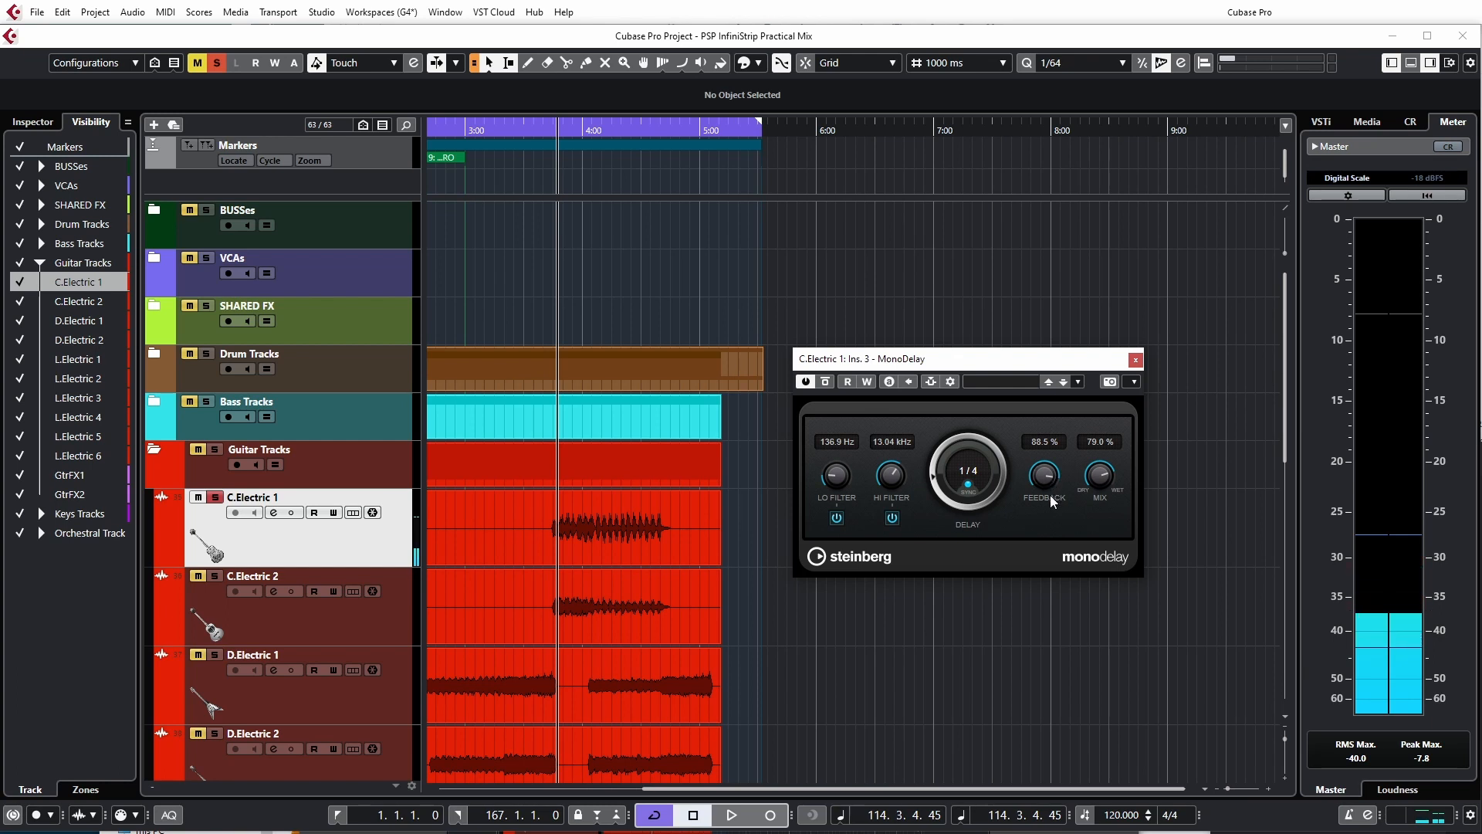
{"action": "left_click_drag", "start_coordinate": [1045, 479], "coordinate": [1017, 570]}
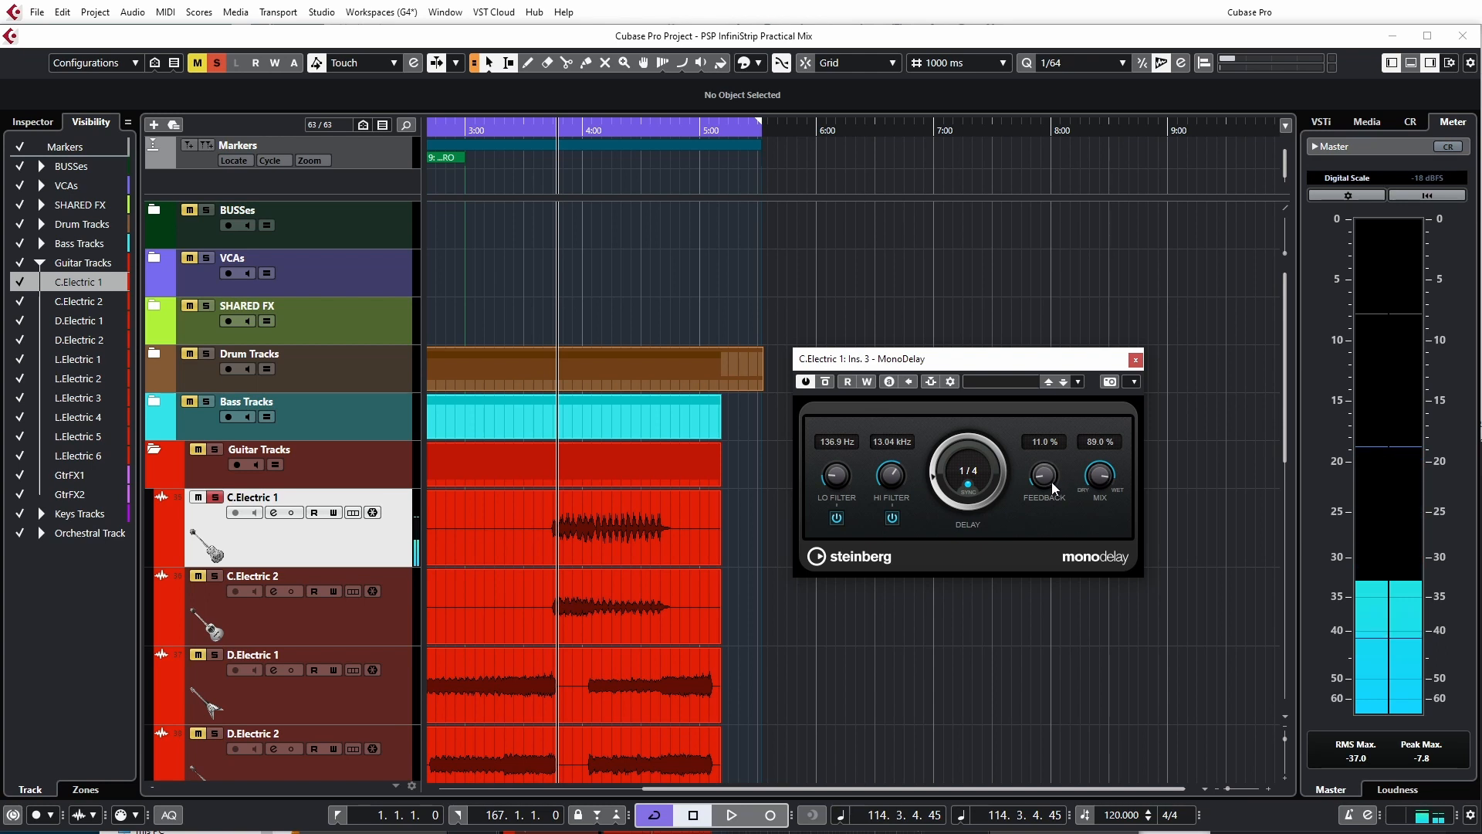
Step: Set MonoDelay's feedback to 35.0 % and mix to 39.5 %, and audition the guitar
{"action": "left_click_drag", "start_coordinate": [1043, 475], "coordinate": [1085, 500]}
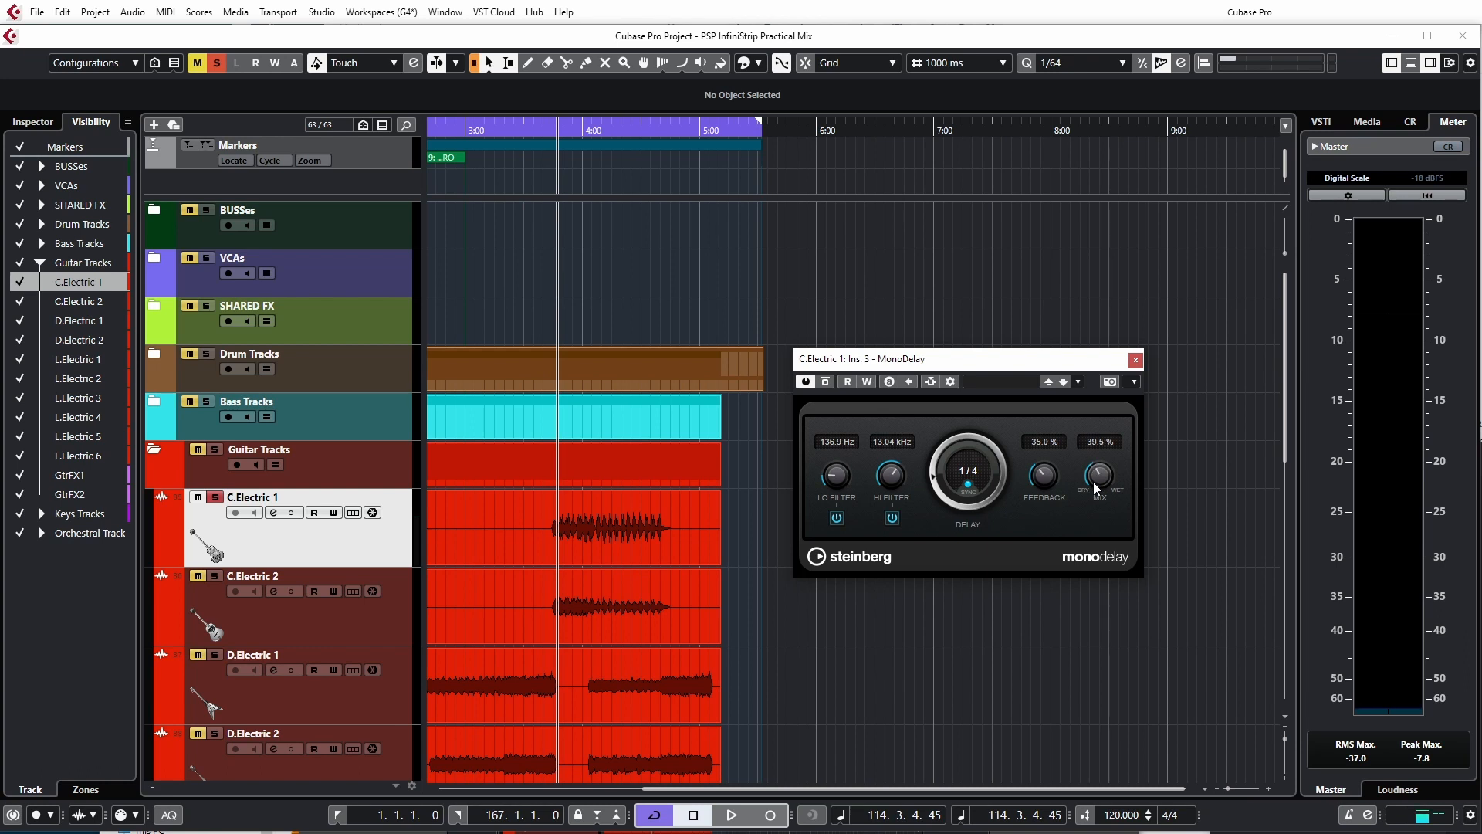
{"action": "key", "text": "space"}
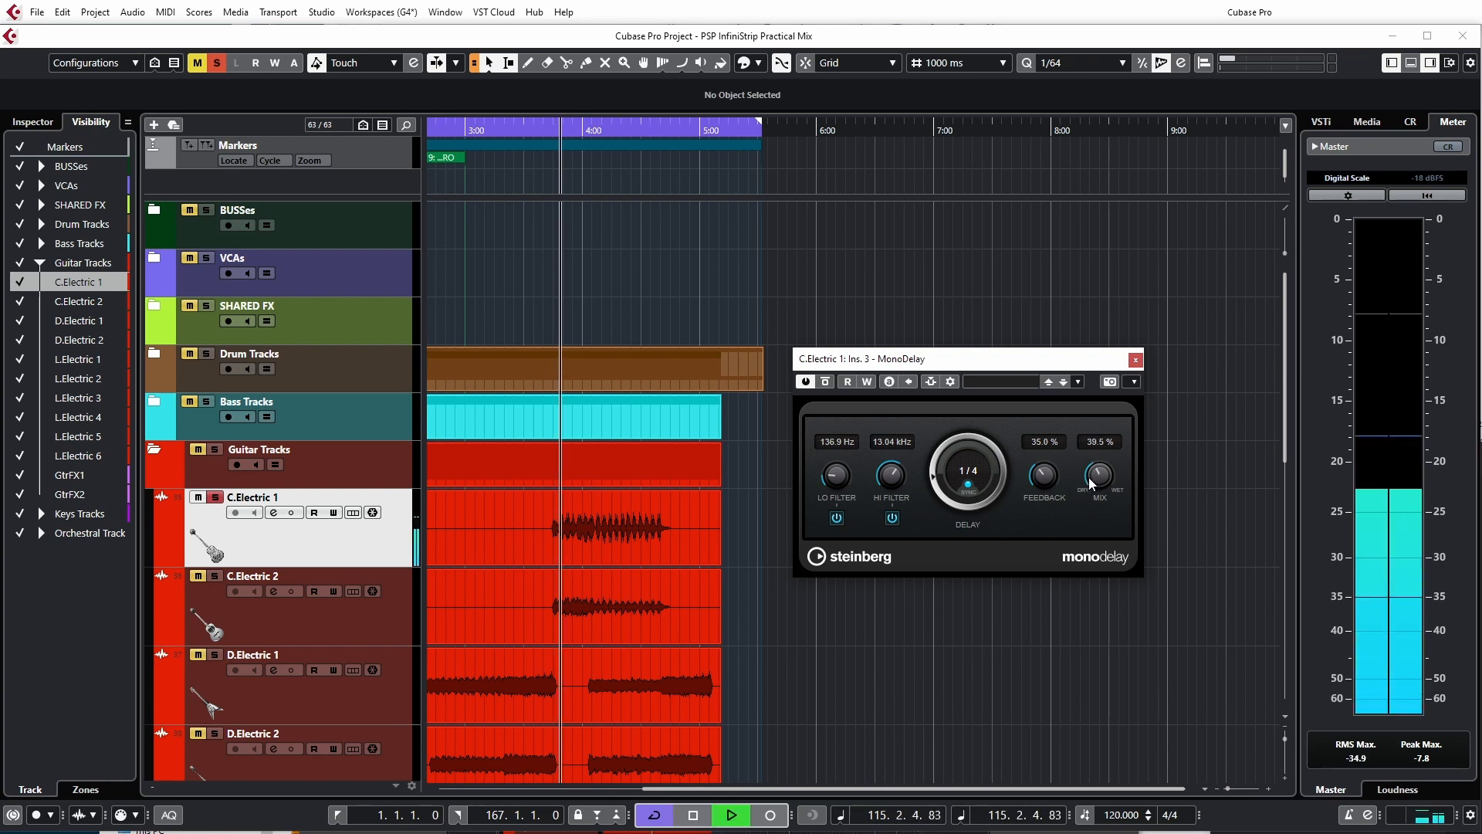
{"action": "key", "text": "space"}
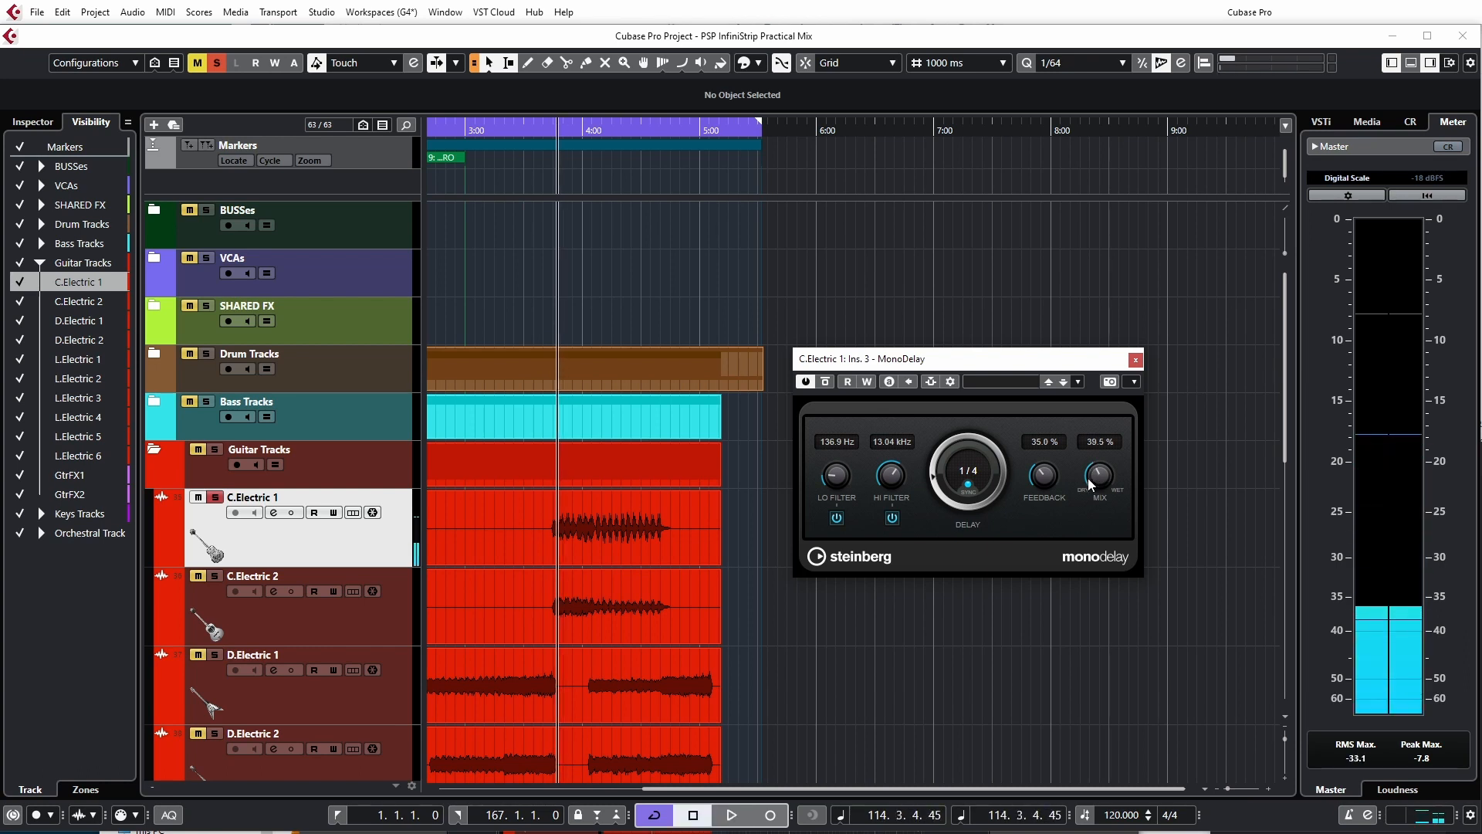
Step: Bypass and close MonoDelay, and open the EchoBoy insert on the C.Electric 1 channel in the MixConsole
{"action": "left_click", "coordinate": [826, 382]}
{"action": "left_click", "coordinate": [1135, 360]}
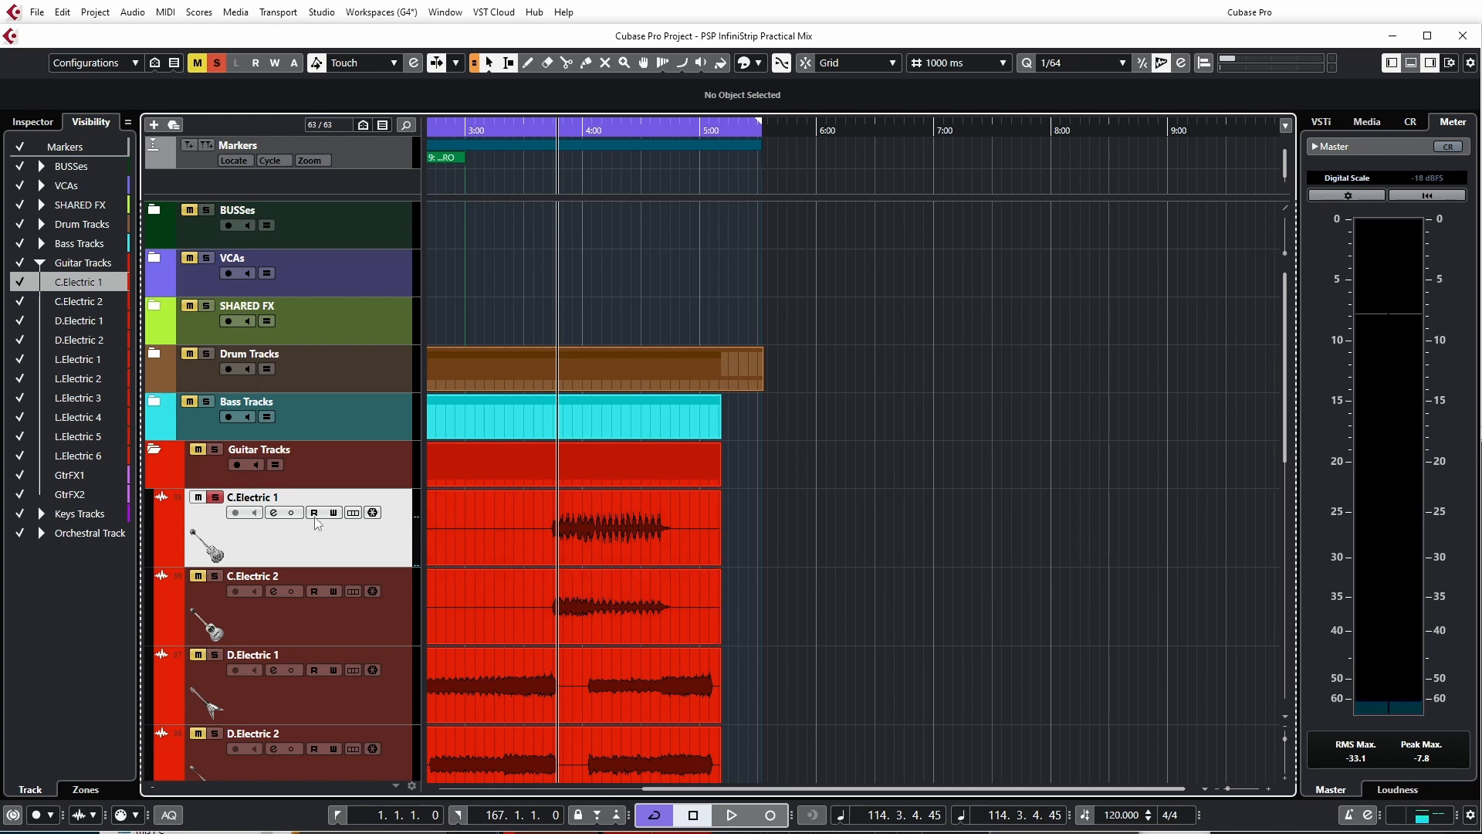
{"action": "key", "text": "F3"}
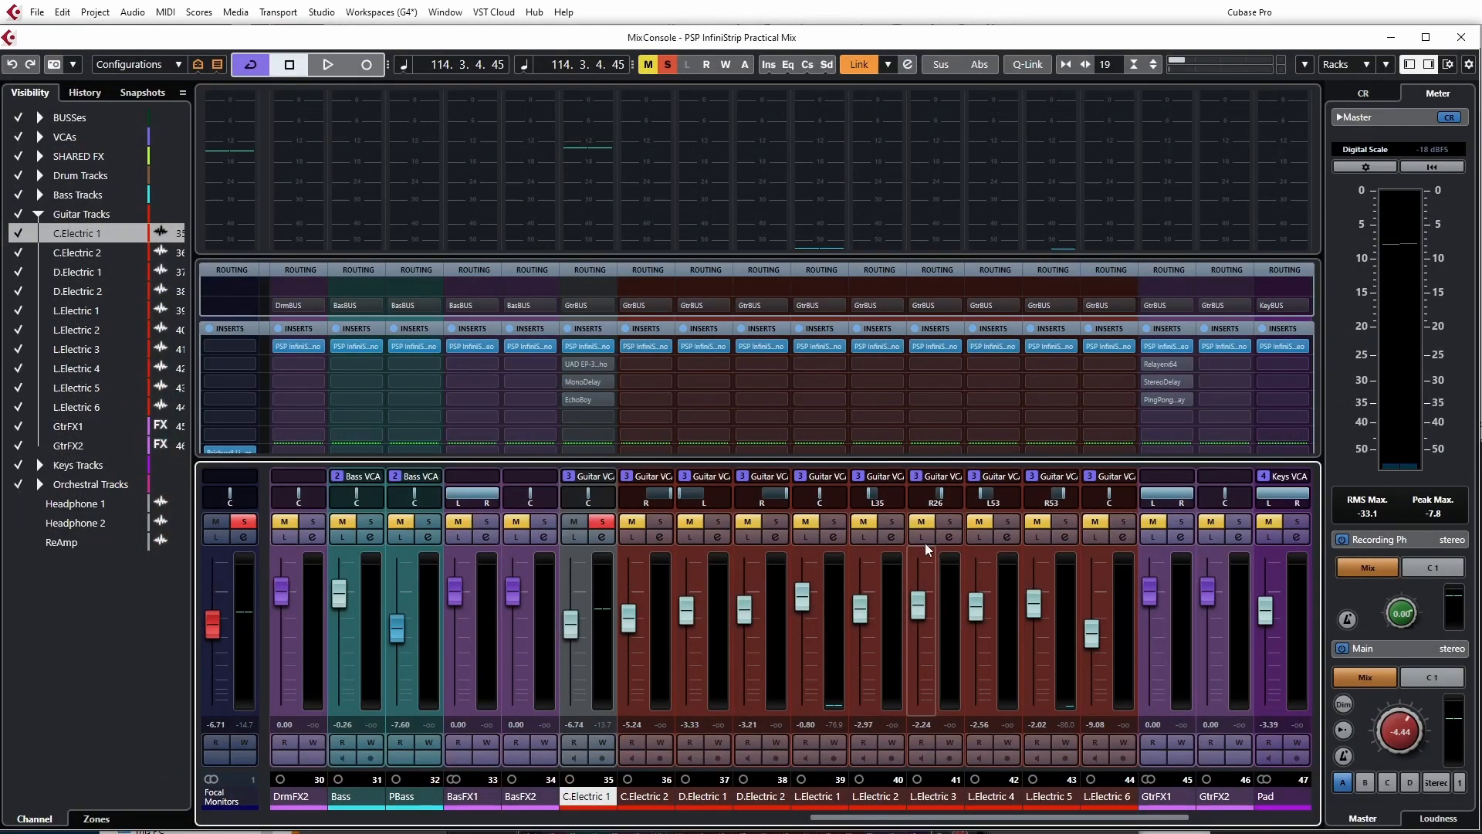
{"action": "left_click", "coordinate": [582, 401]}
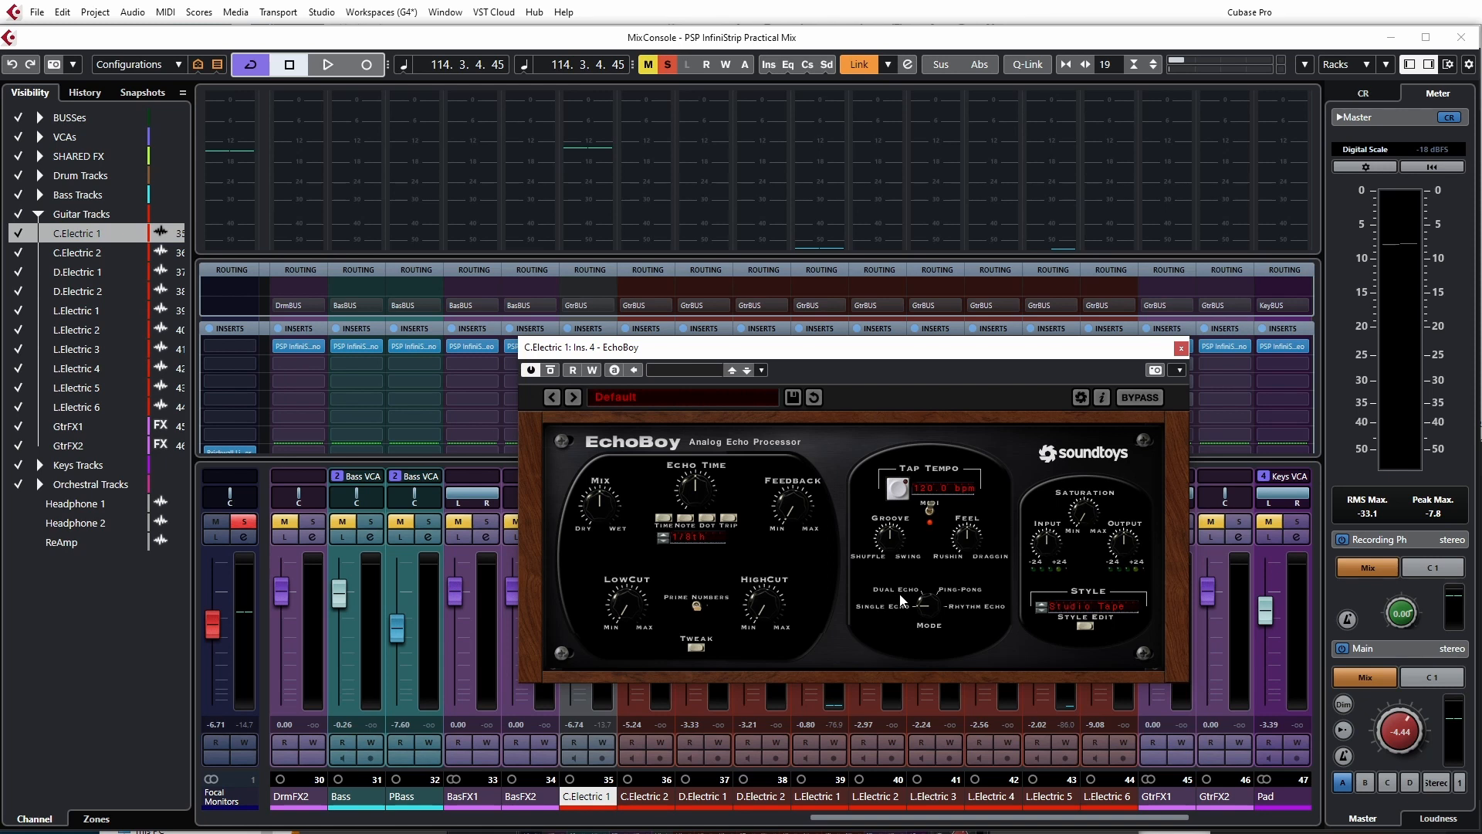
Step: Load the AcoustiChorus preset from EchoBoy's 06 Guitar category and audition it on the guitar
{"action": "key", "text": "space"}
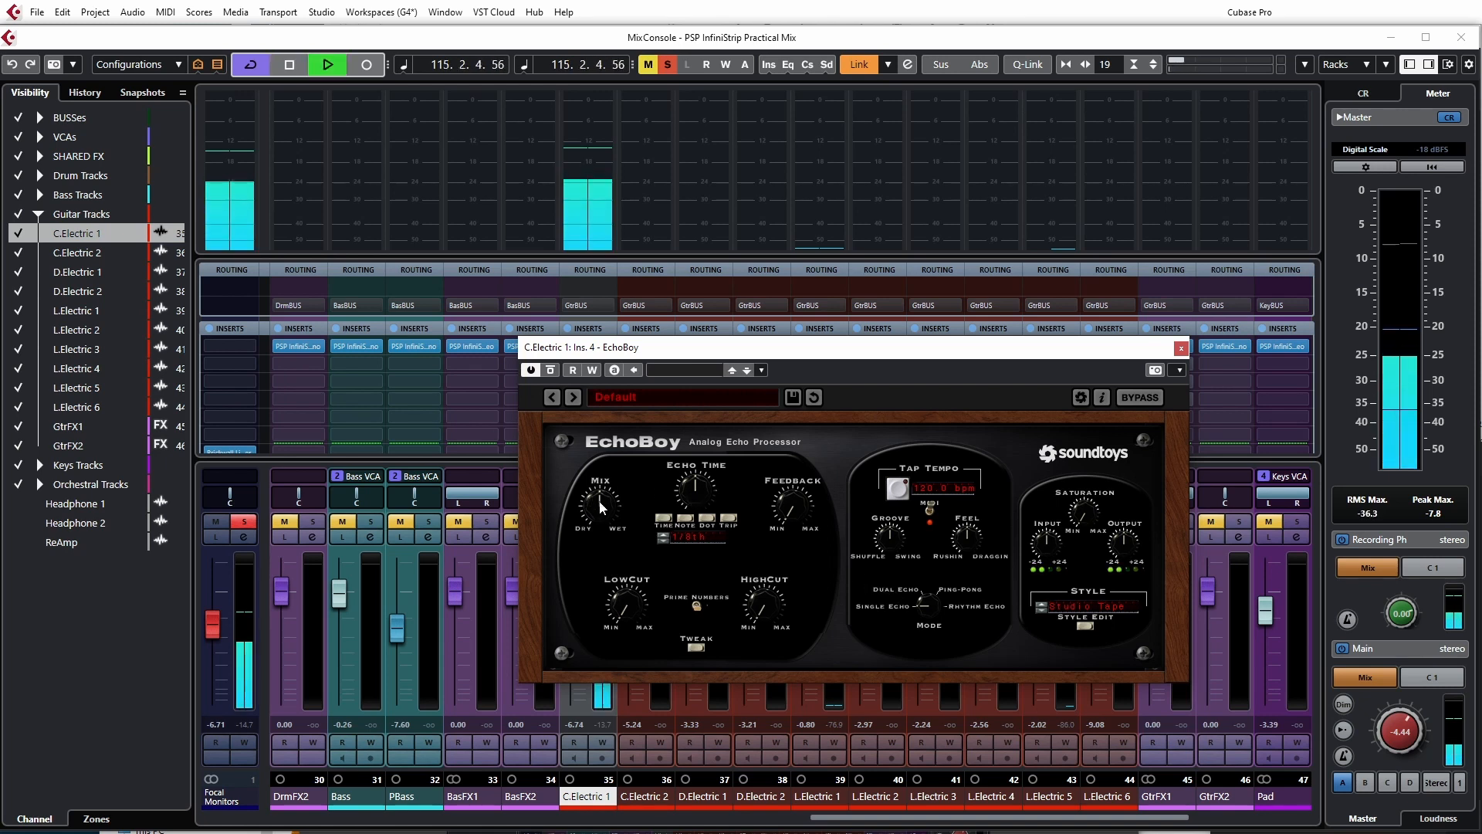
{"action": "left_click", "coordinate": [628, 396]}
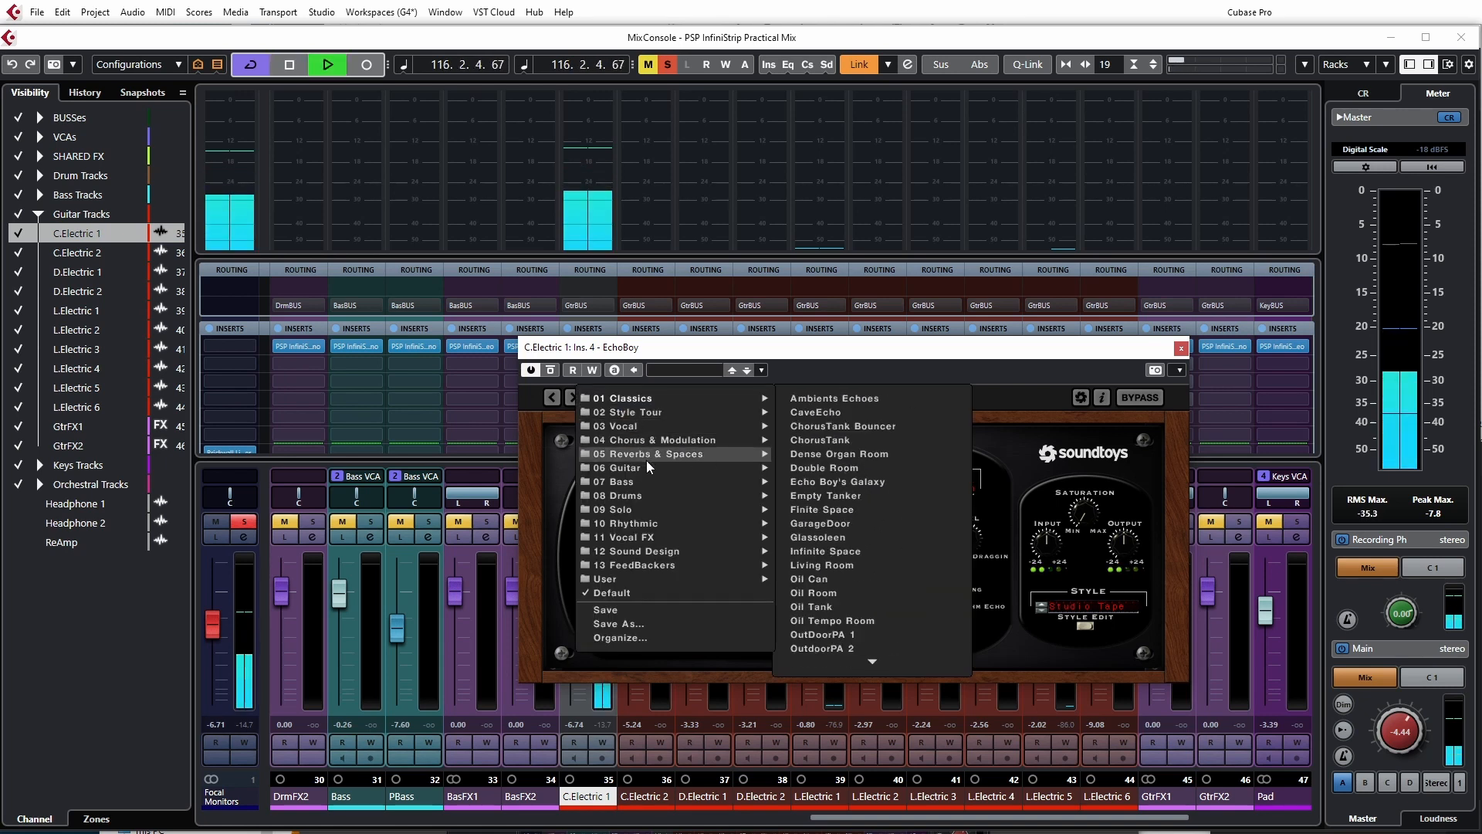
{"action": "mouse_move", "coordinate": [627, 470]}
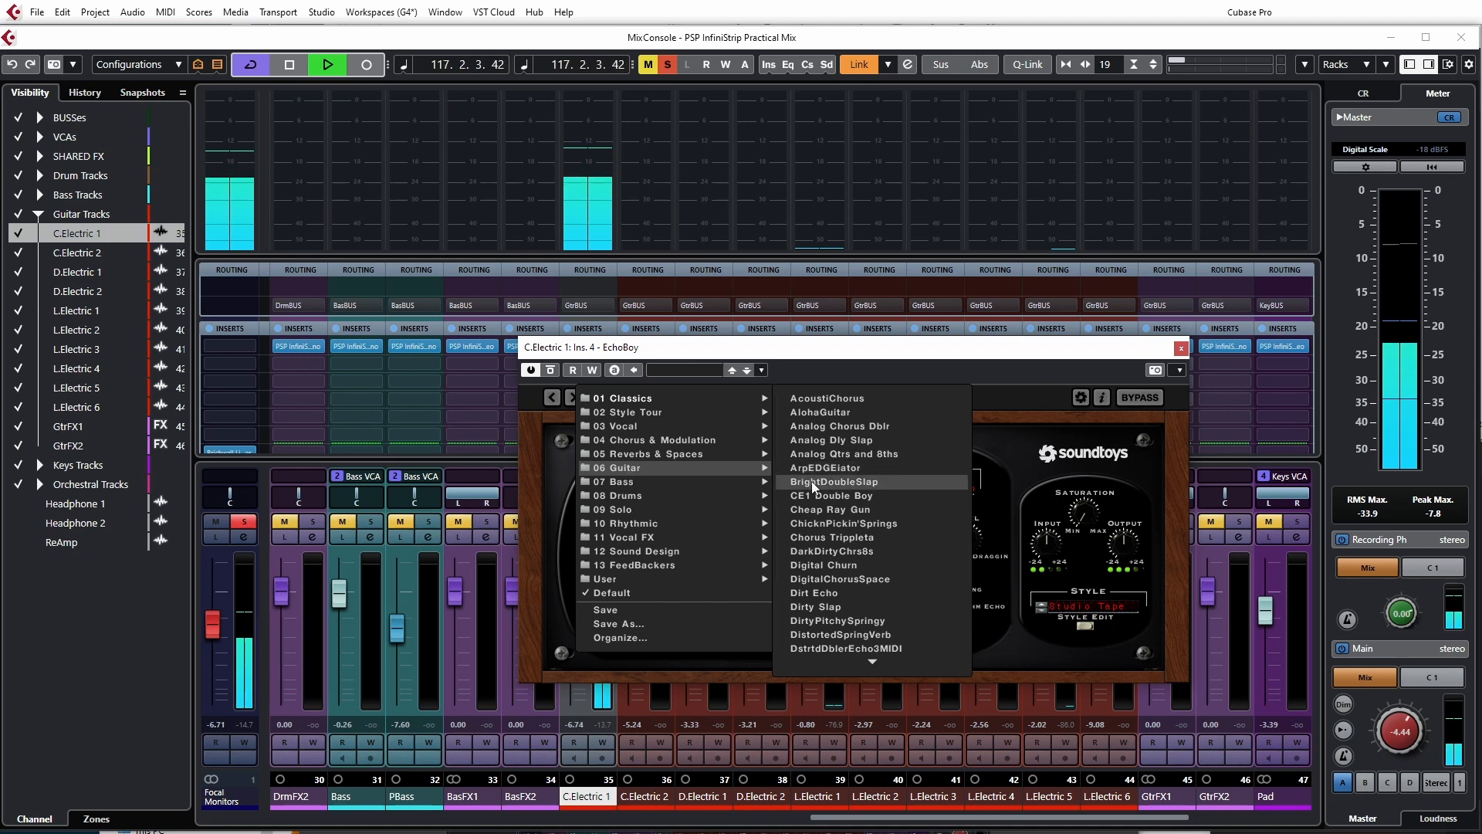
{"action": "left_click", "coordinate": [824, 399]}
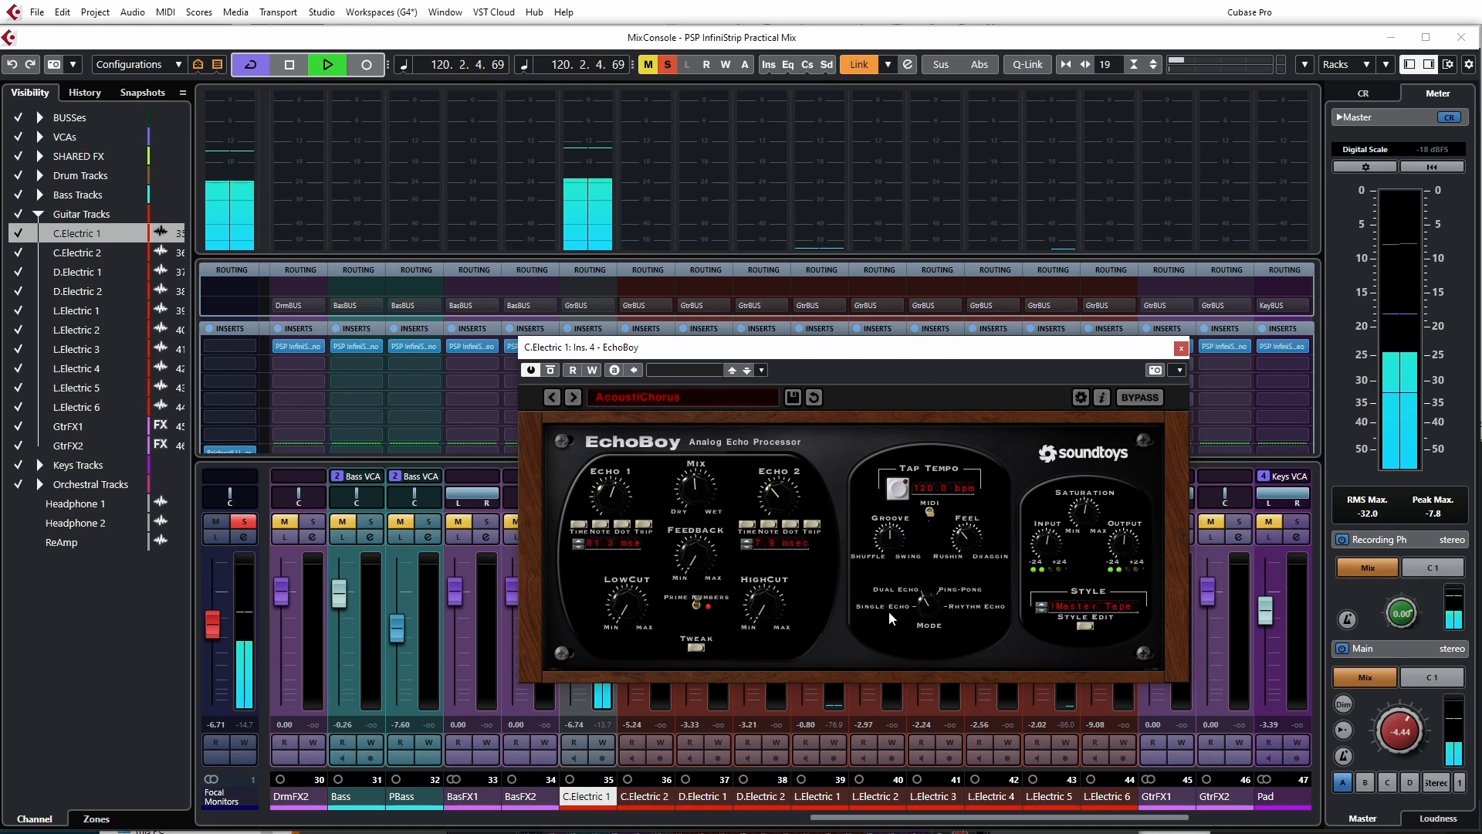
{"action": "key", "text": "space"}
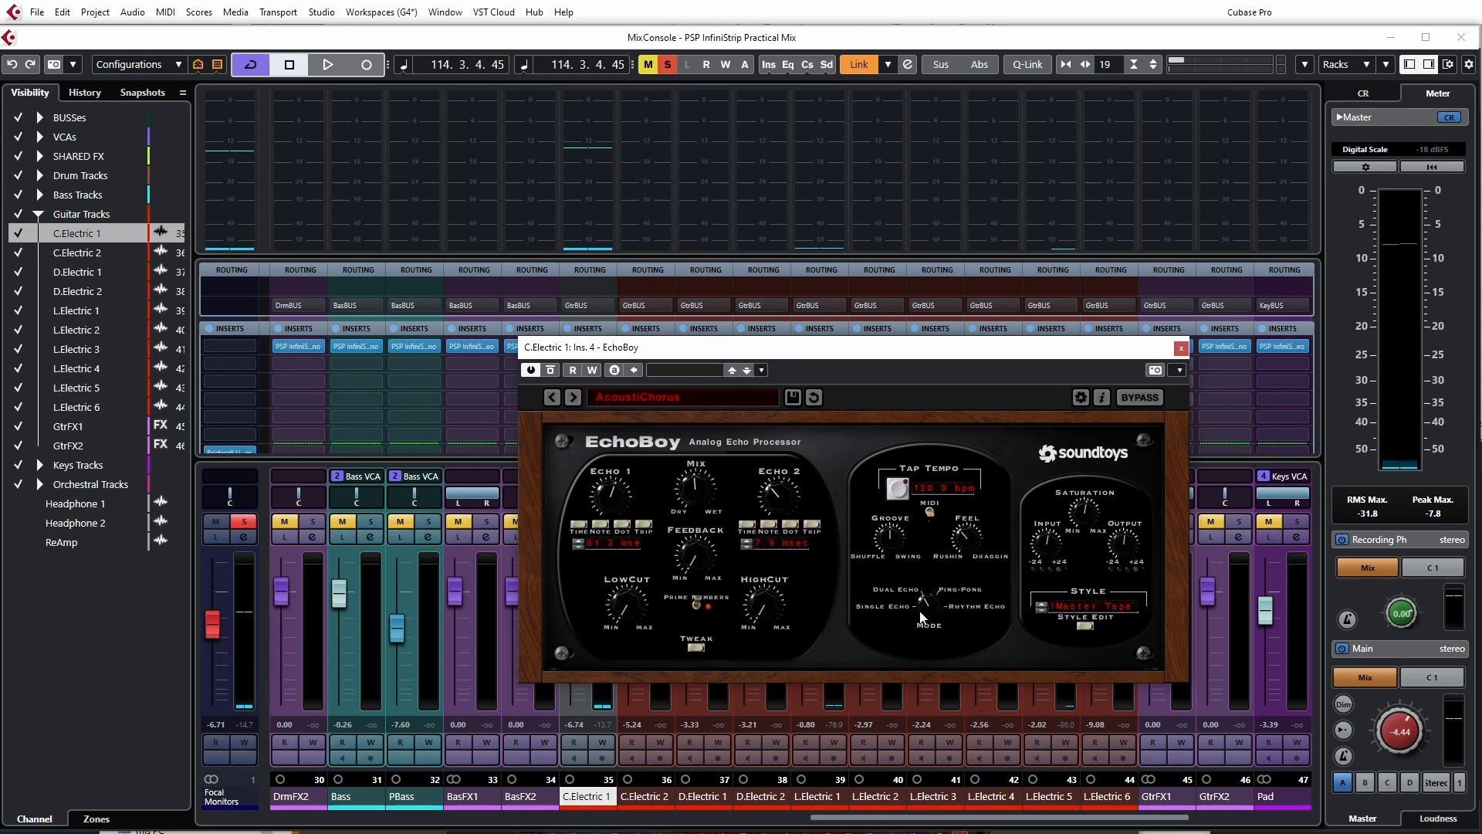
Step: Audition EchoBoy while shortening the Echo 1 time and lengthening Echo 2 to about 677 ms
{"action": "key", "text": "space"}
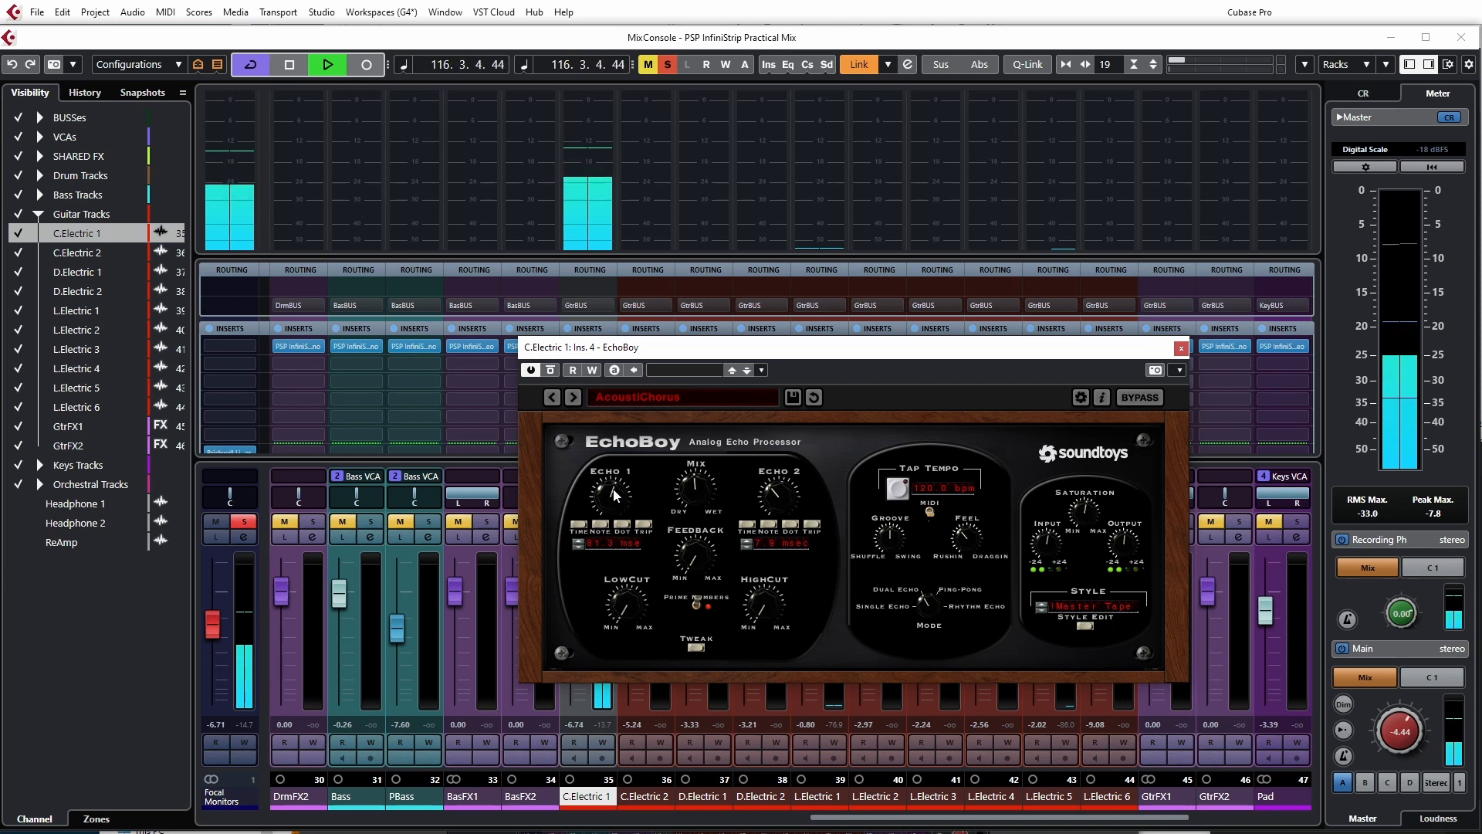
{"action": "left_click_drag", "start_coordinate": [771, 495], "coordinate": [796, 469]}
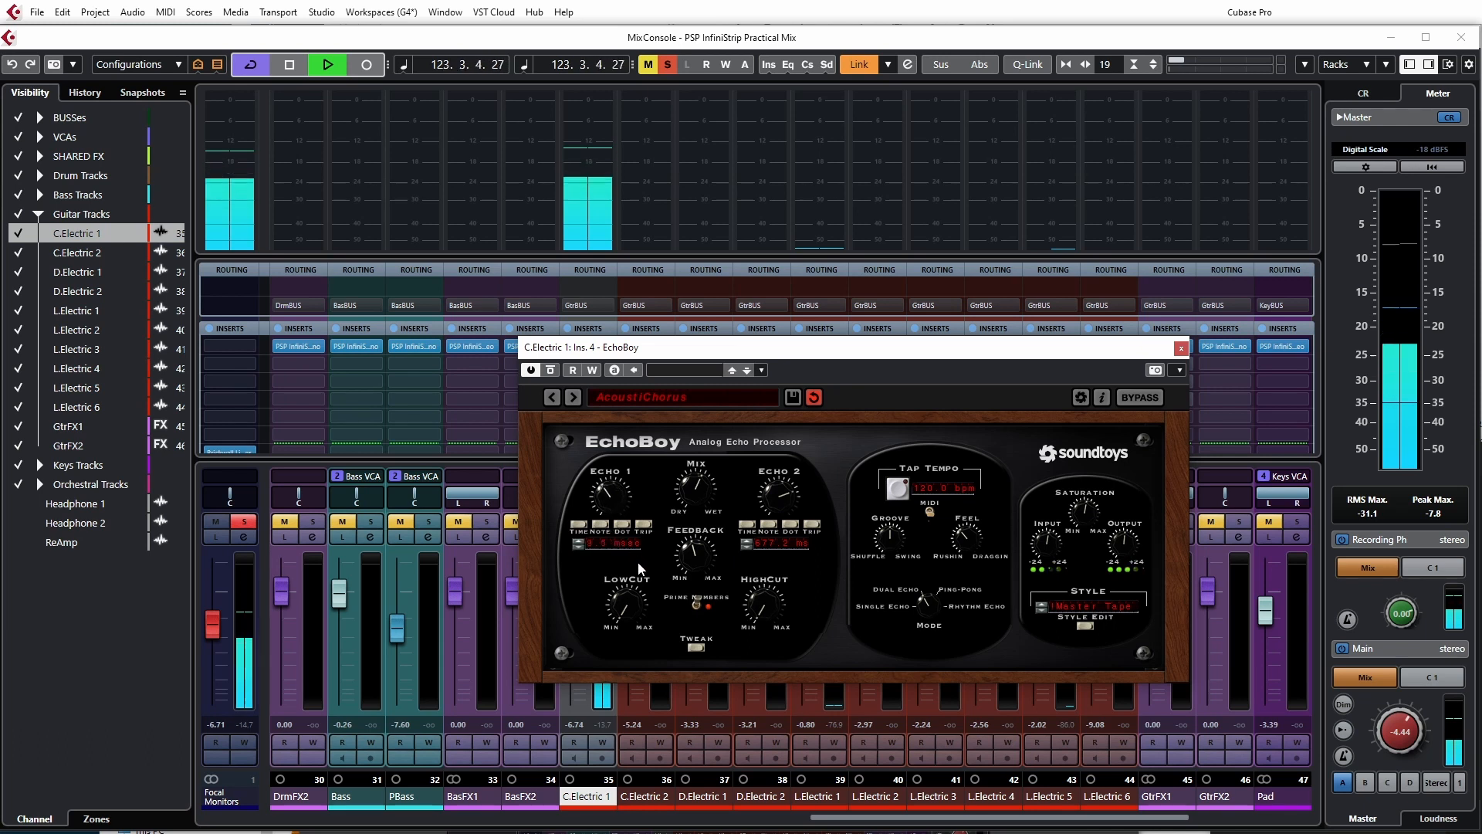
{"action": "key", "text": "space"}
Step: Set EchoBoy's Echo 1 to a 1/8 note and Echo 2 to a dotted 1/8, and adjust the low and high cut during playback
{"action": "left_click", "coordinate": [599, 524]}
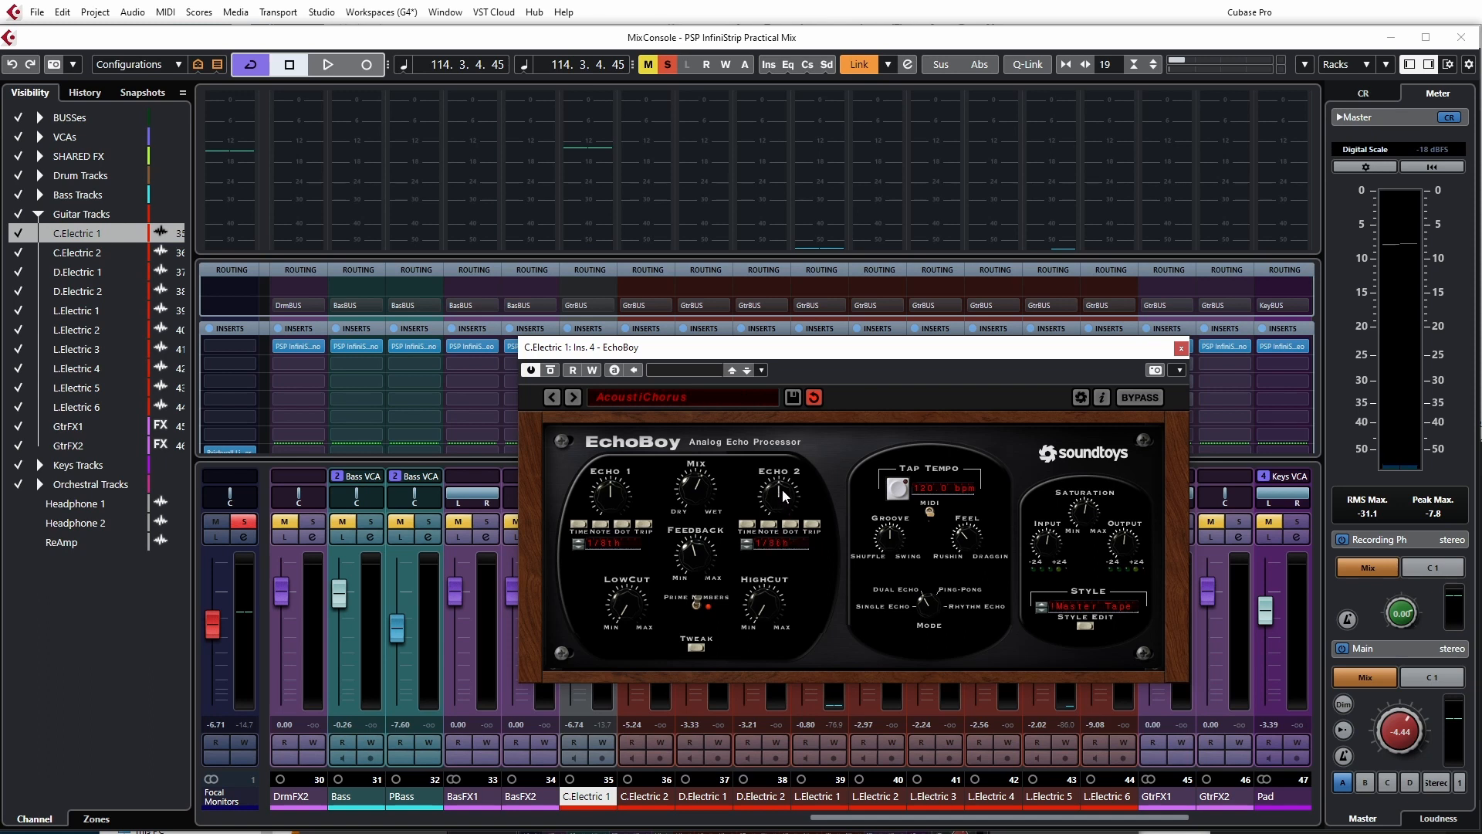
{"action": "left_click", "coordinate": [797, 532]}
{"action": "key", "text": "space"}
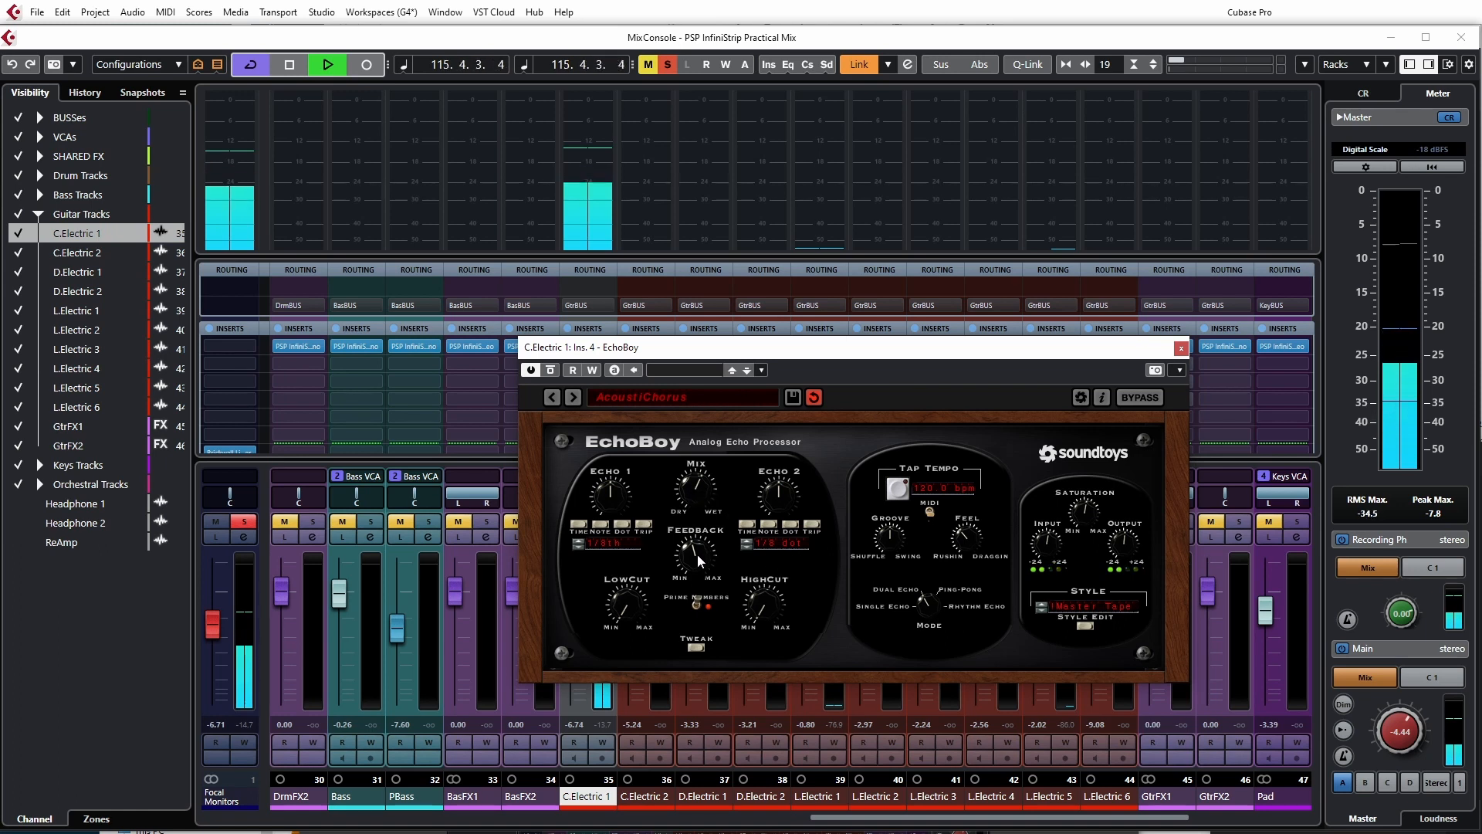
{"action": "mouse_move", "coordinate": [626, 612]}
{"action": "left_mouse_down"}
{"action": "mouse_move", "coordinate": [629, 588]}
{"action": "mouse_move", "coordinate": [620, 596]}
{"action": "left_mouse_up"}
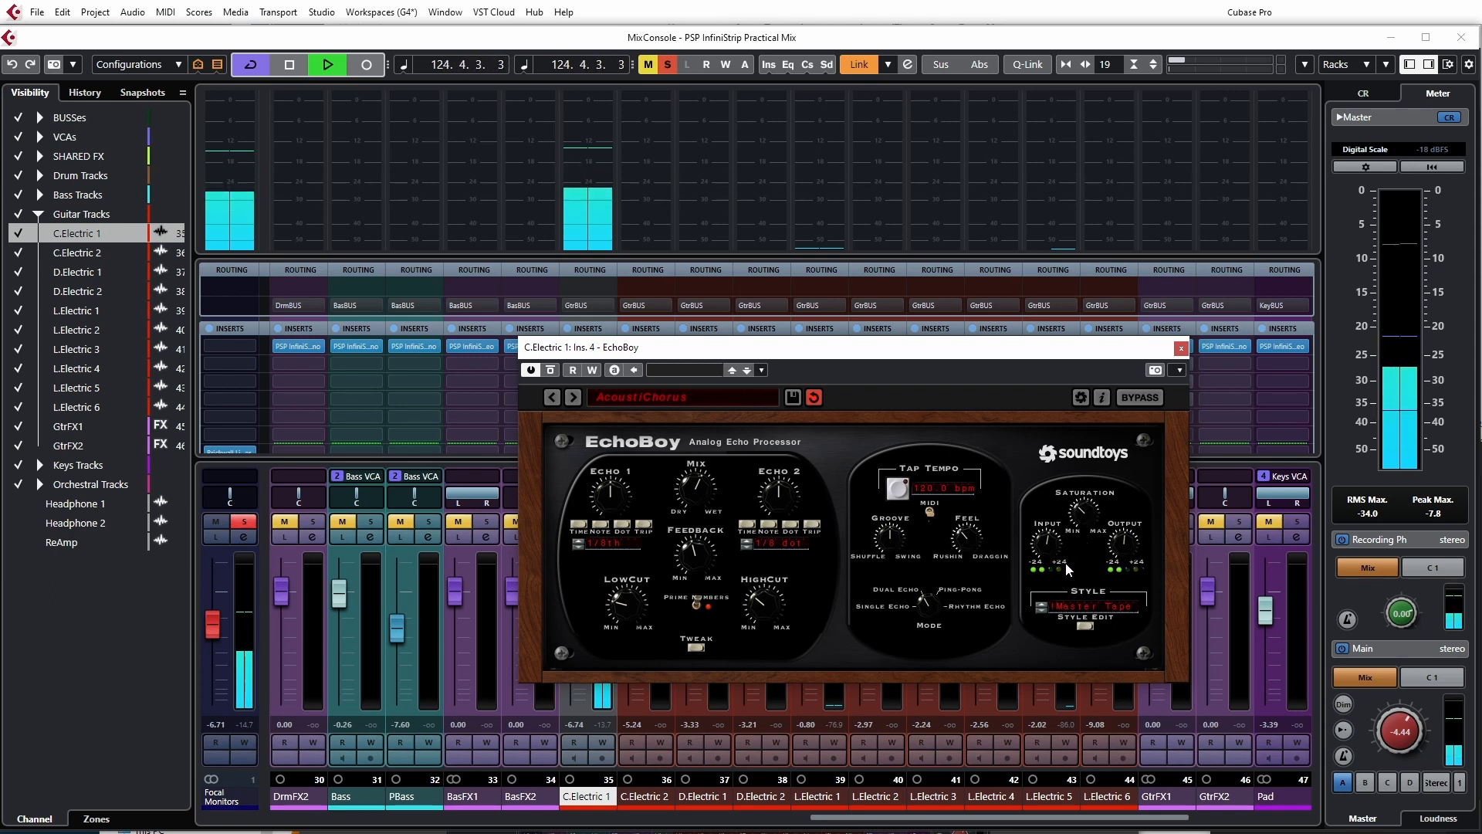
{"action": "key", "text": "space"}
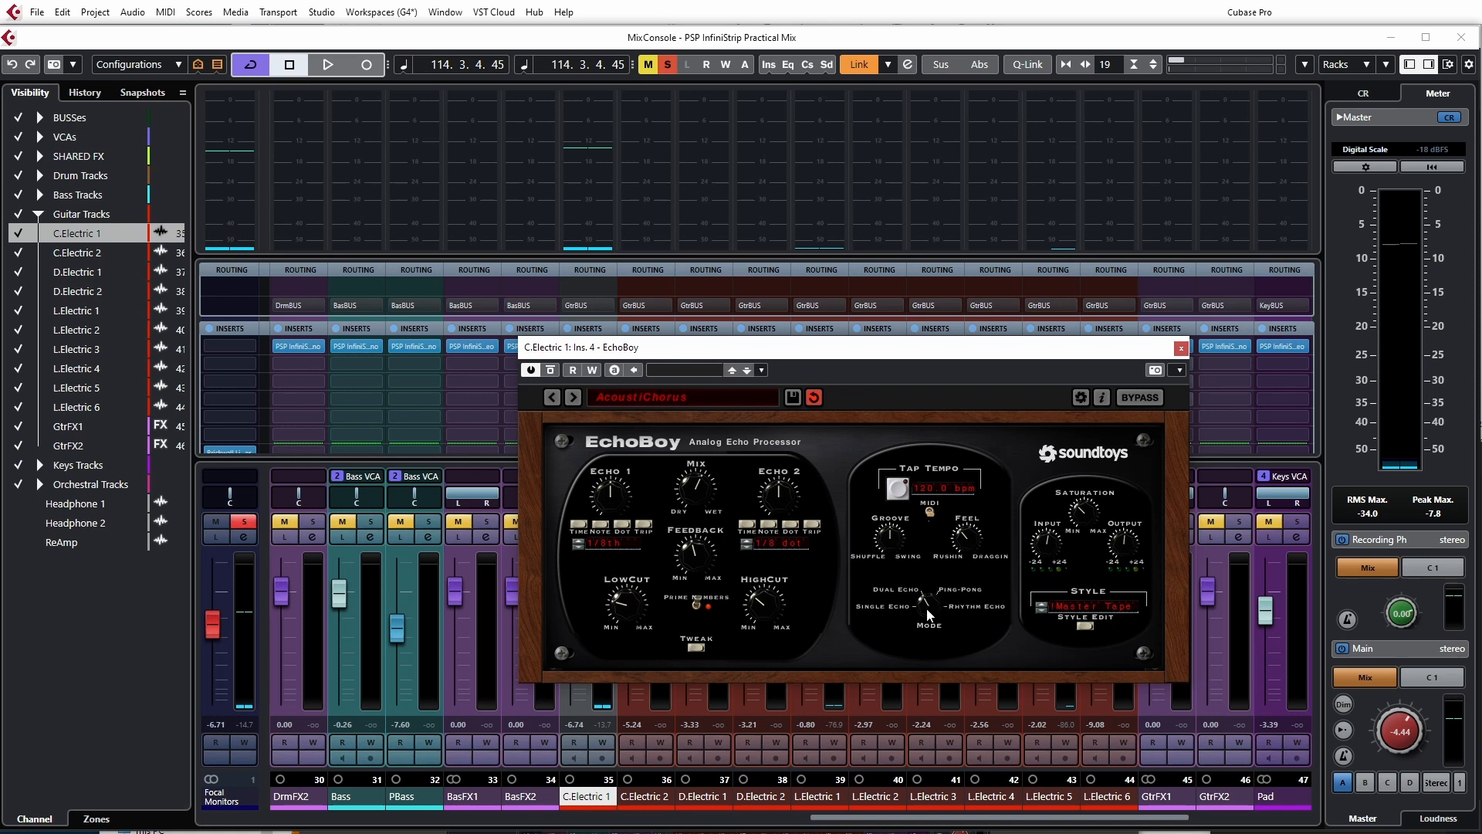
Step: Bypass and close EchoBoy, and open and activate the UAD EP-34 Tape Echo insert on C.Electric 1
{"action": "left_click", "coordinate": [1181, 348]}
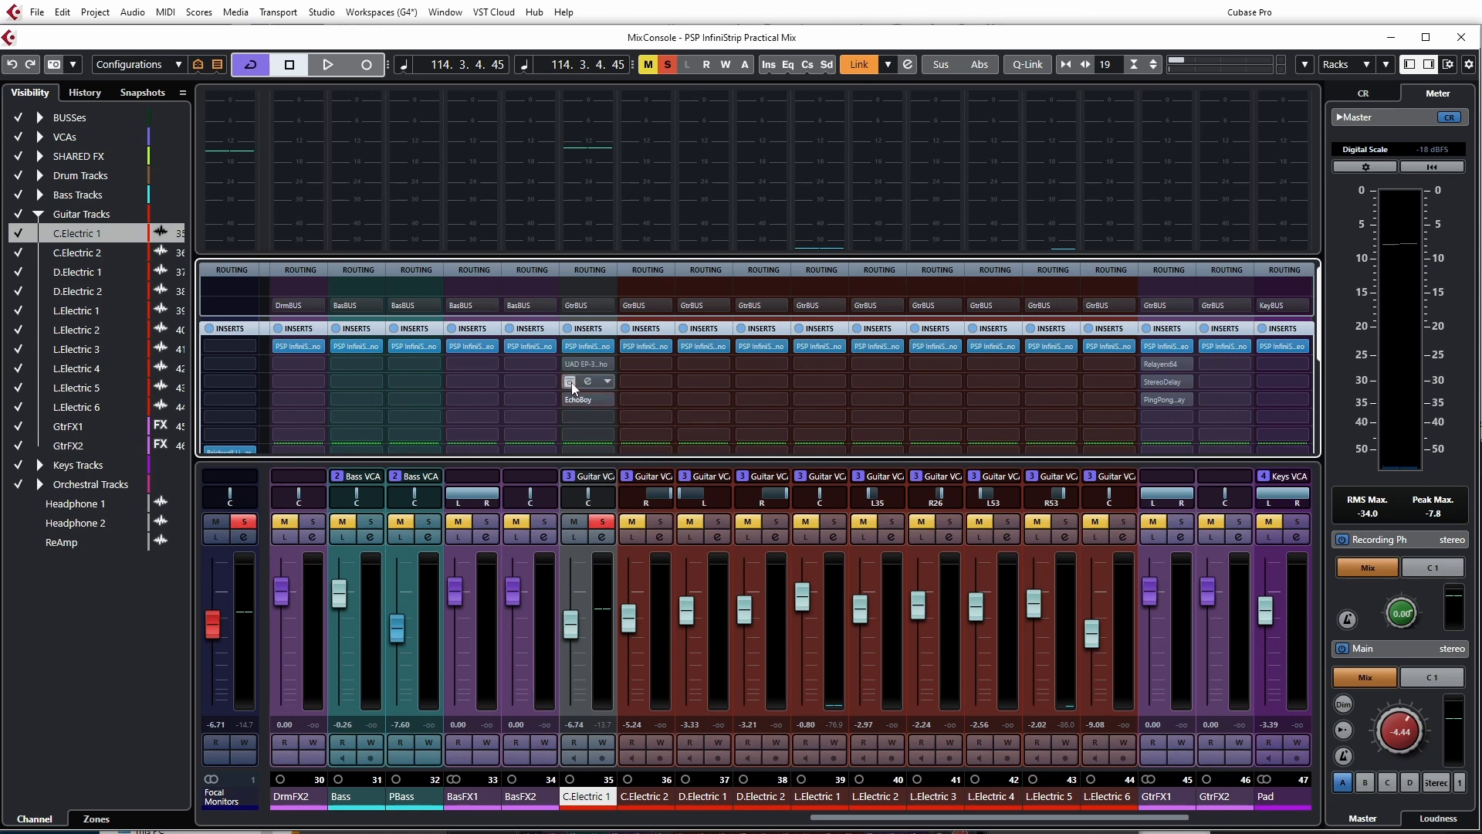
{"action": "left_click", "coordinate": [578, 364]}
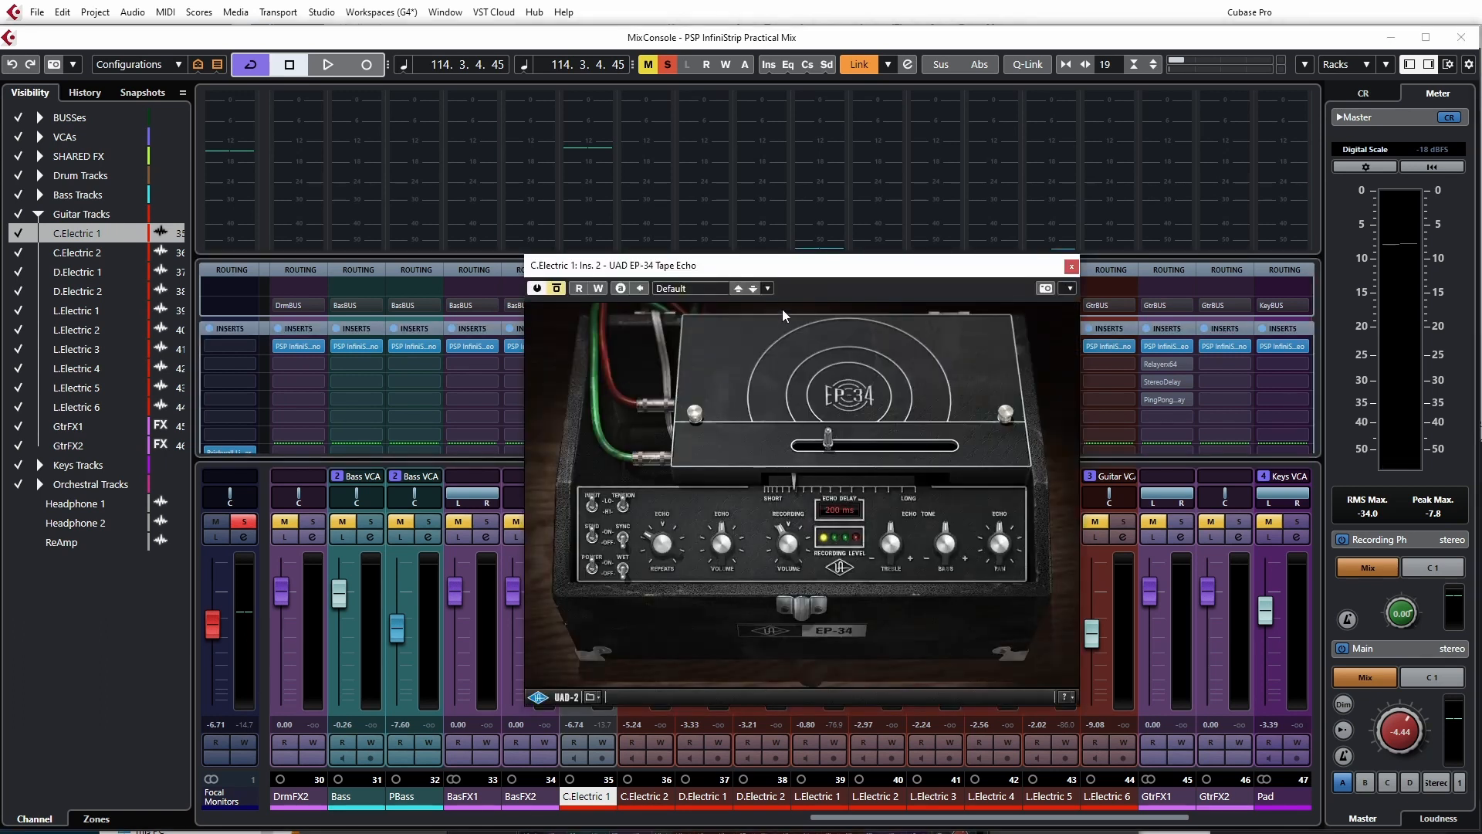
{"action": "left_click_drag", "start_coordinate": [795, 270], "coordinate": [800, 243]}
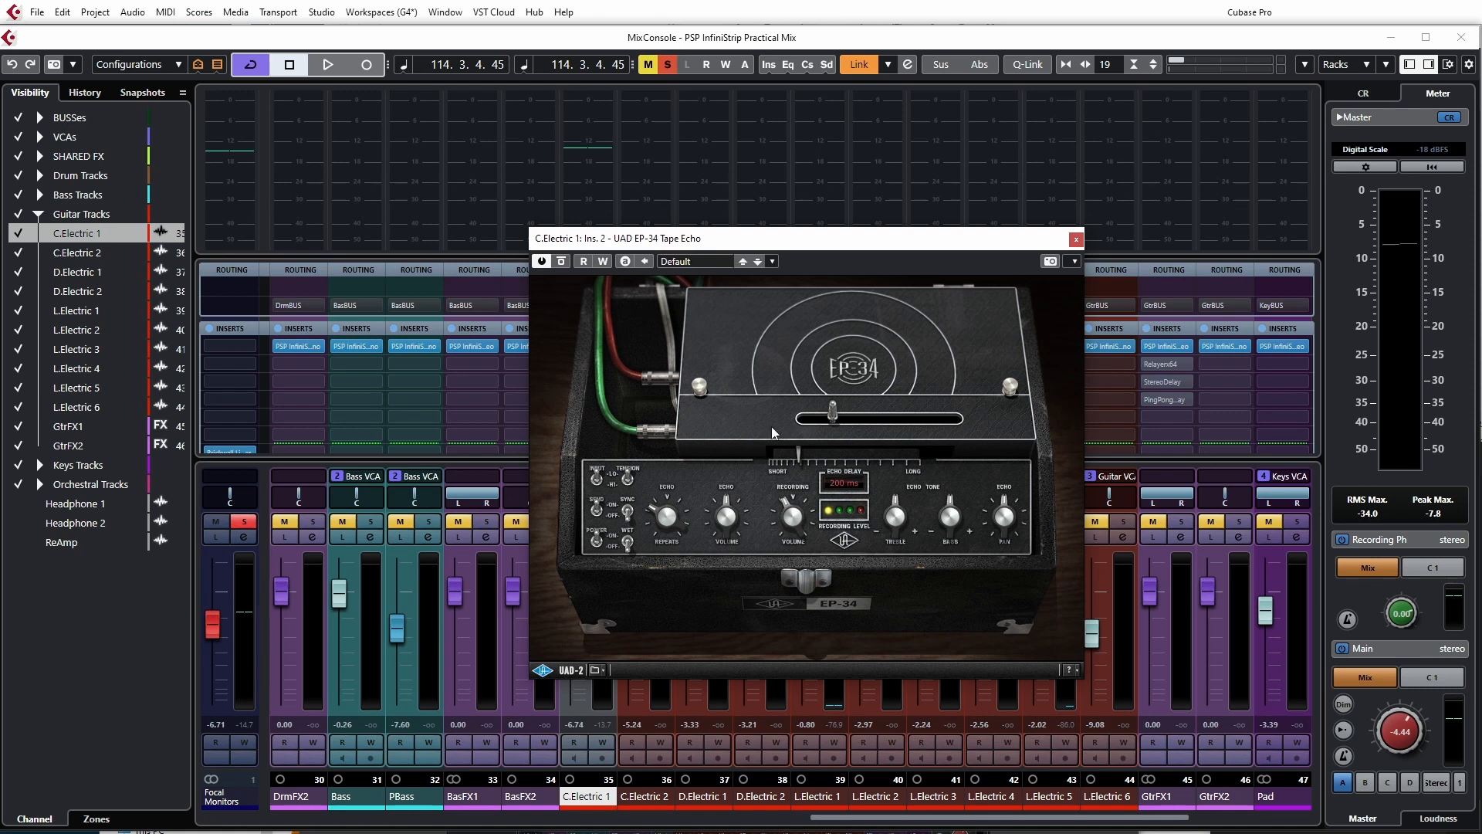
Step: Audition the guitar through the EP-34's Default preset with its window moved clear of the C.Electric 1 channel
{"action": "key", "text": "space"}
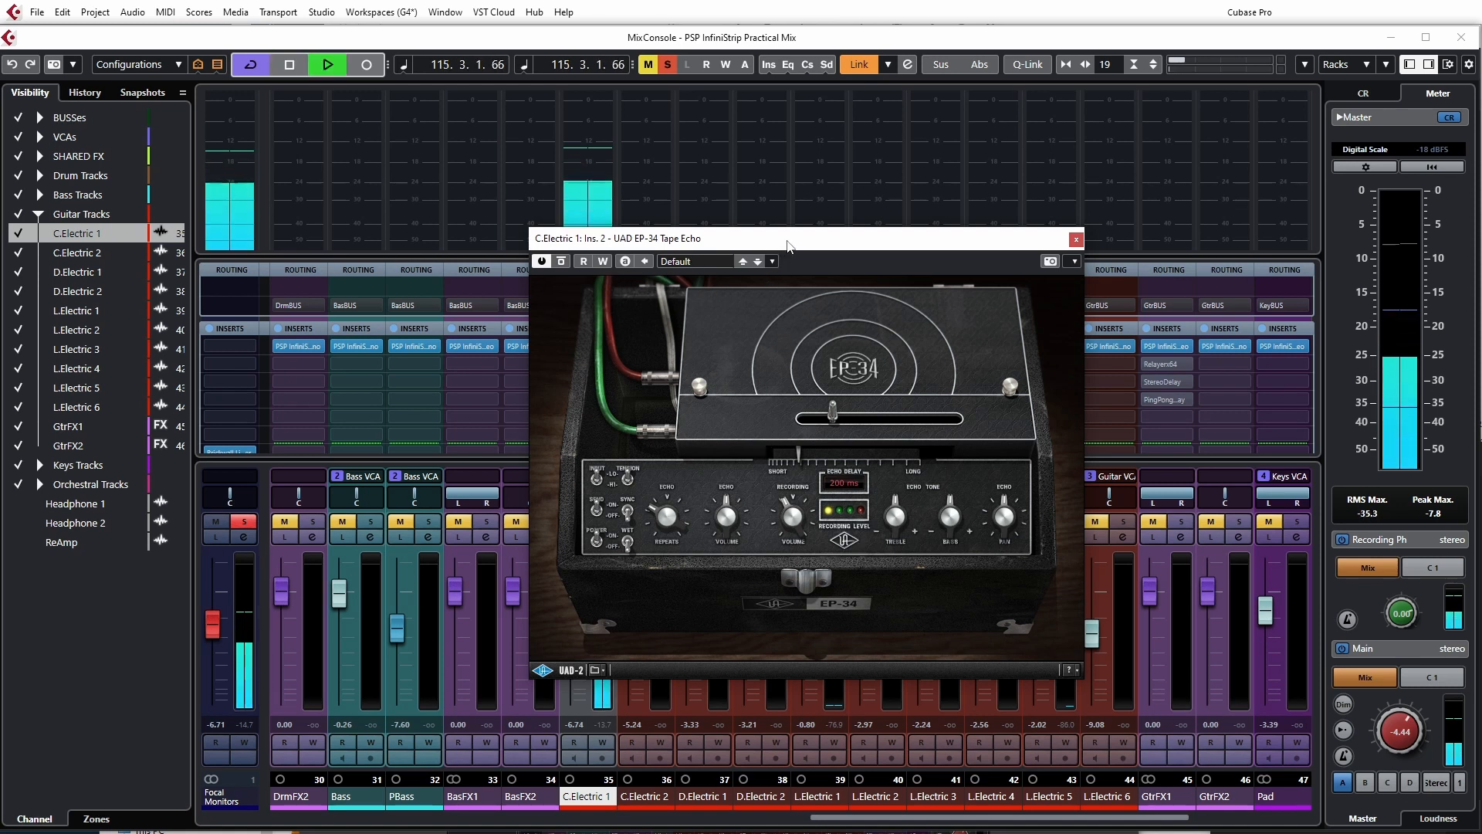
{"action": "left_click_drag", "start_coordinate": [787, 245], "coordinate": [967, 252]}
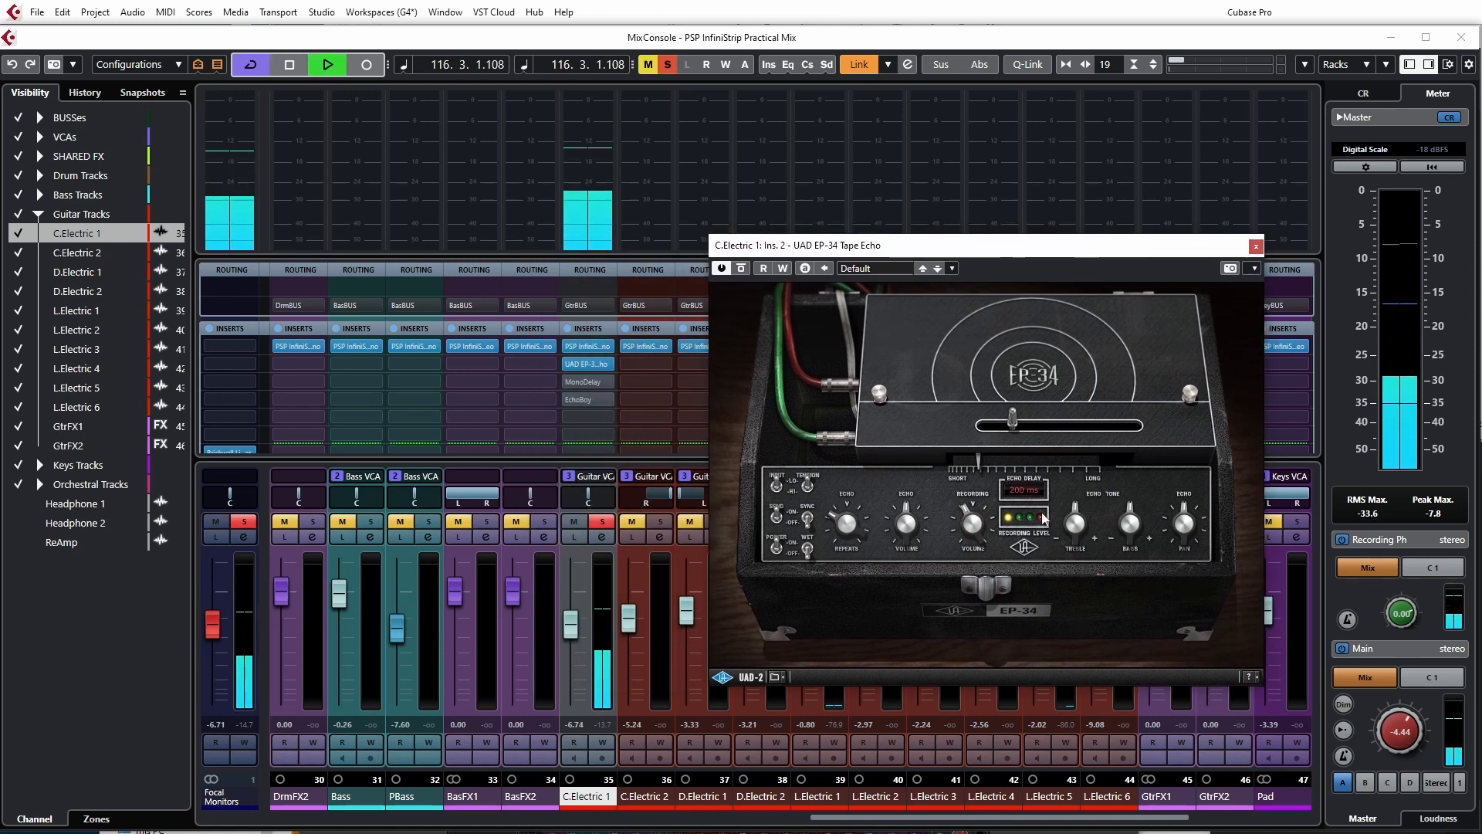
{"action": "key", "text": "space"}
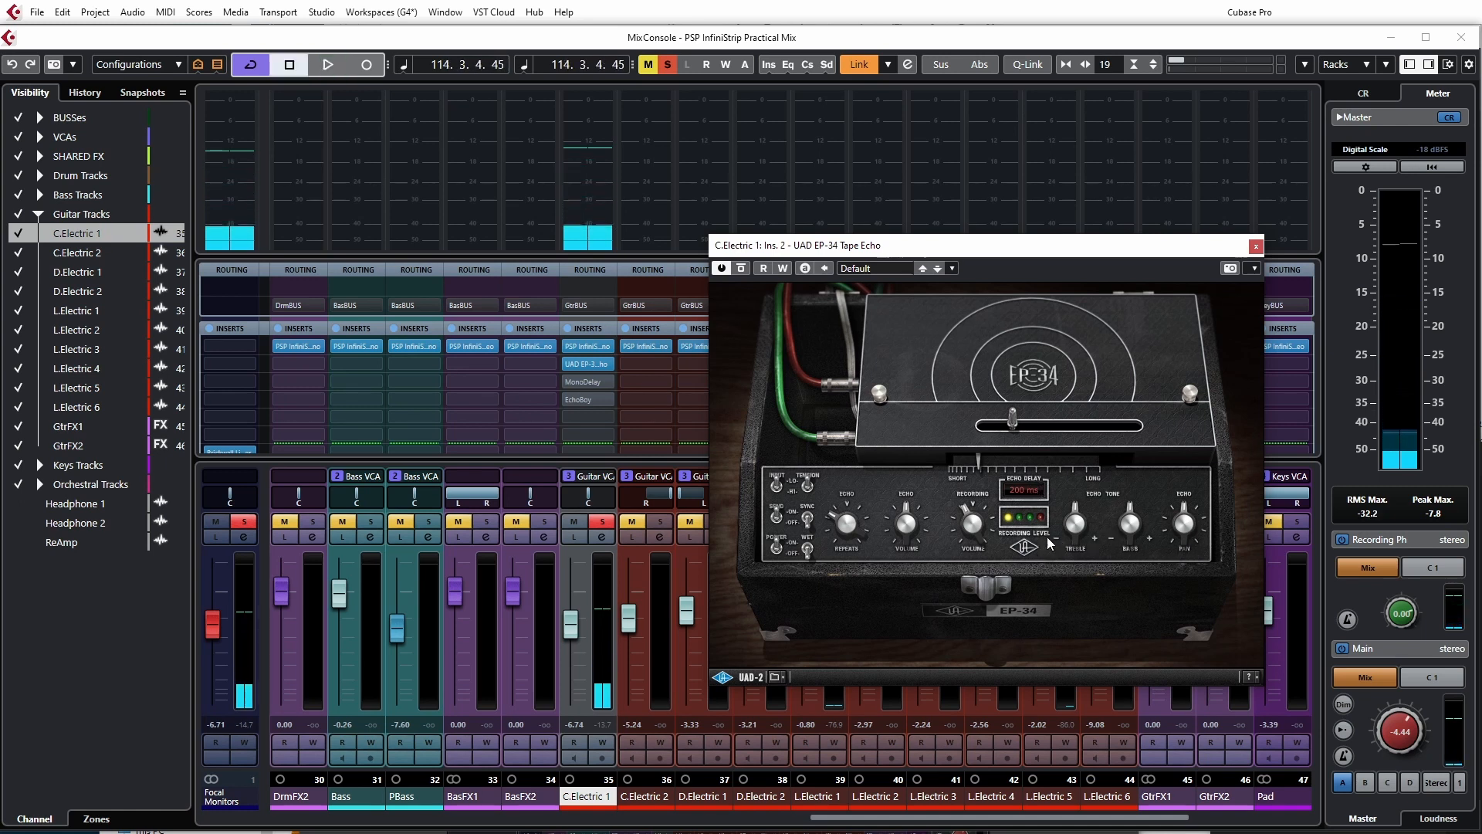
Step: Toggle the EP-34's Wet switch and adjust its echo volume while the guitar plays
{"action": "left_click", "coordinate": [808, 549]}
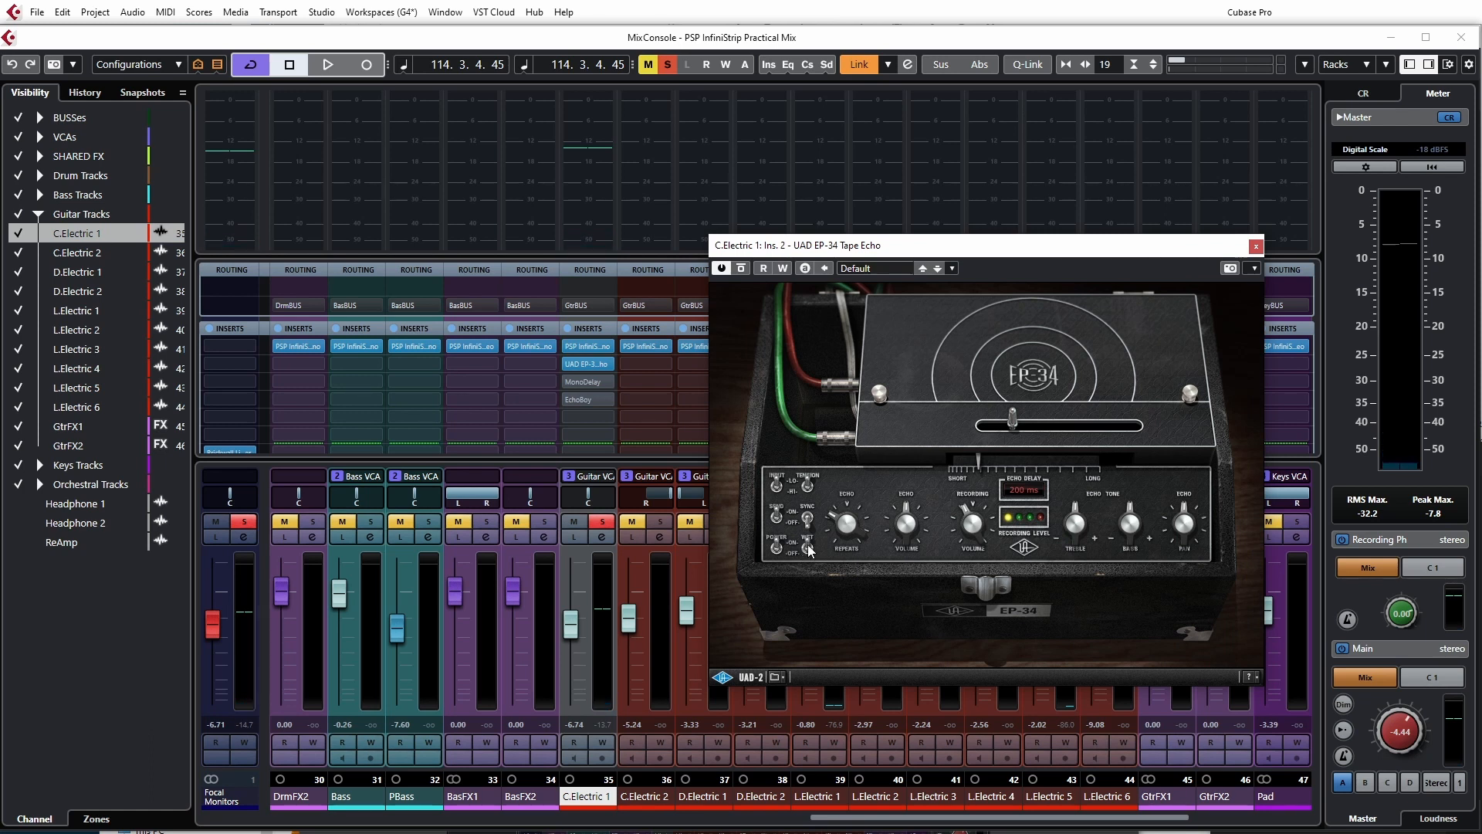
{"action": "key", "text": "space"}
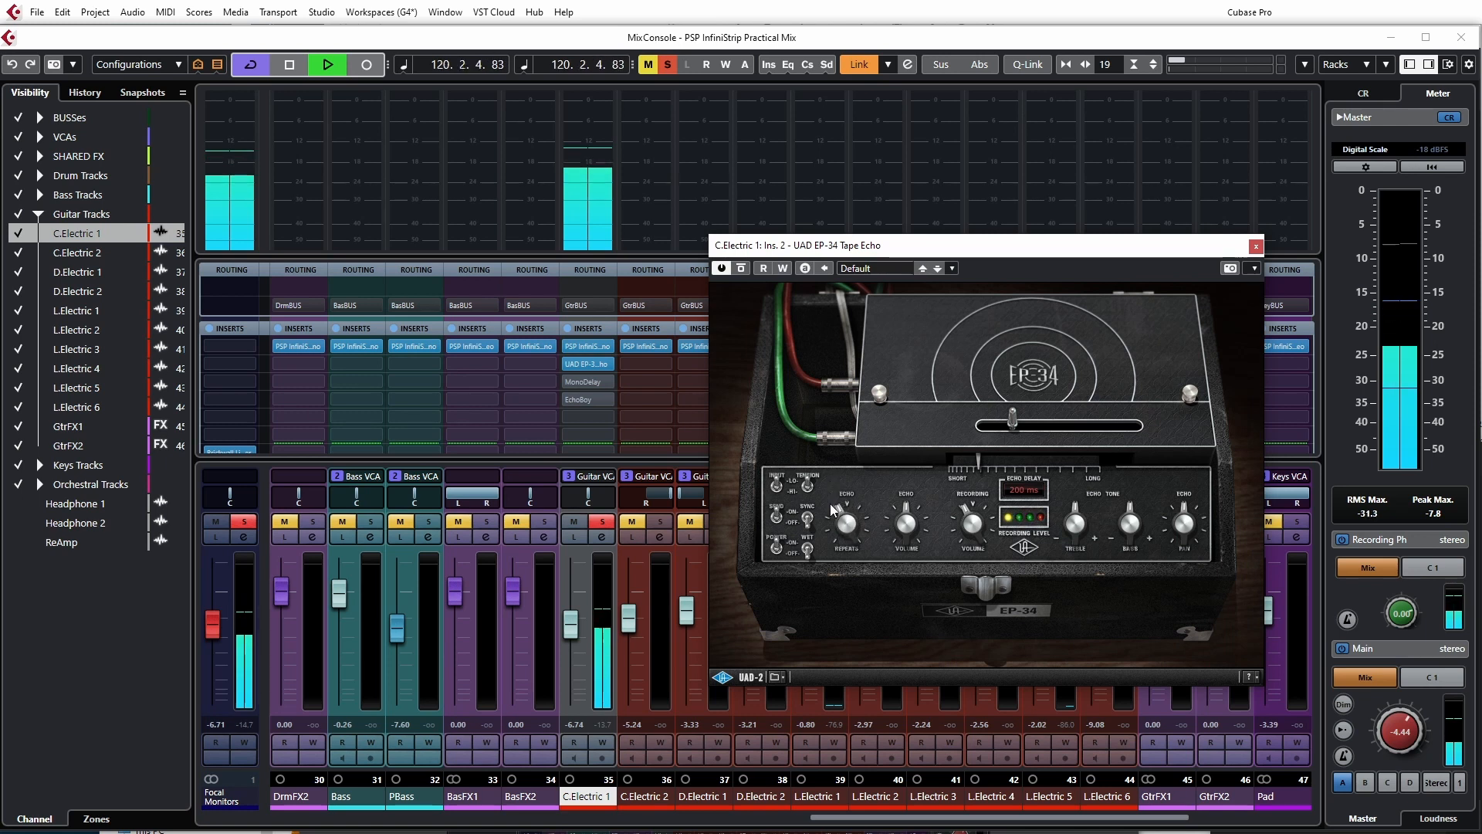
{"action": "left_click_drag", "start_coordinate": [910, 533], "coordinate": [905, 515]}
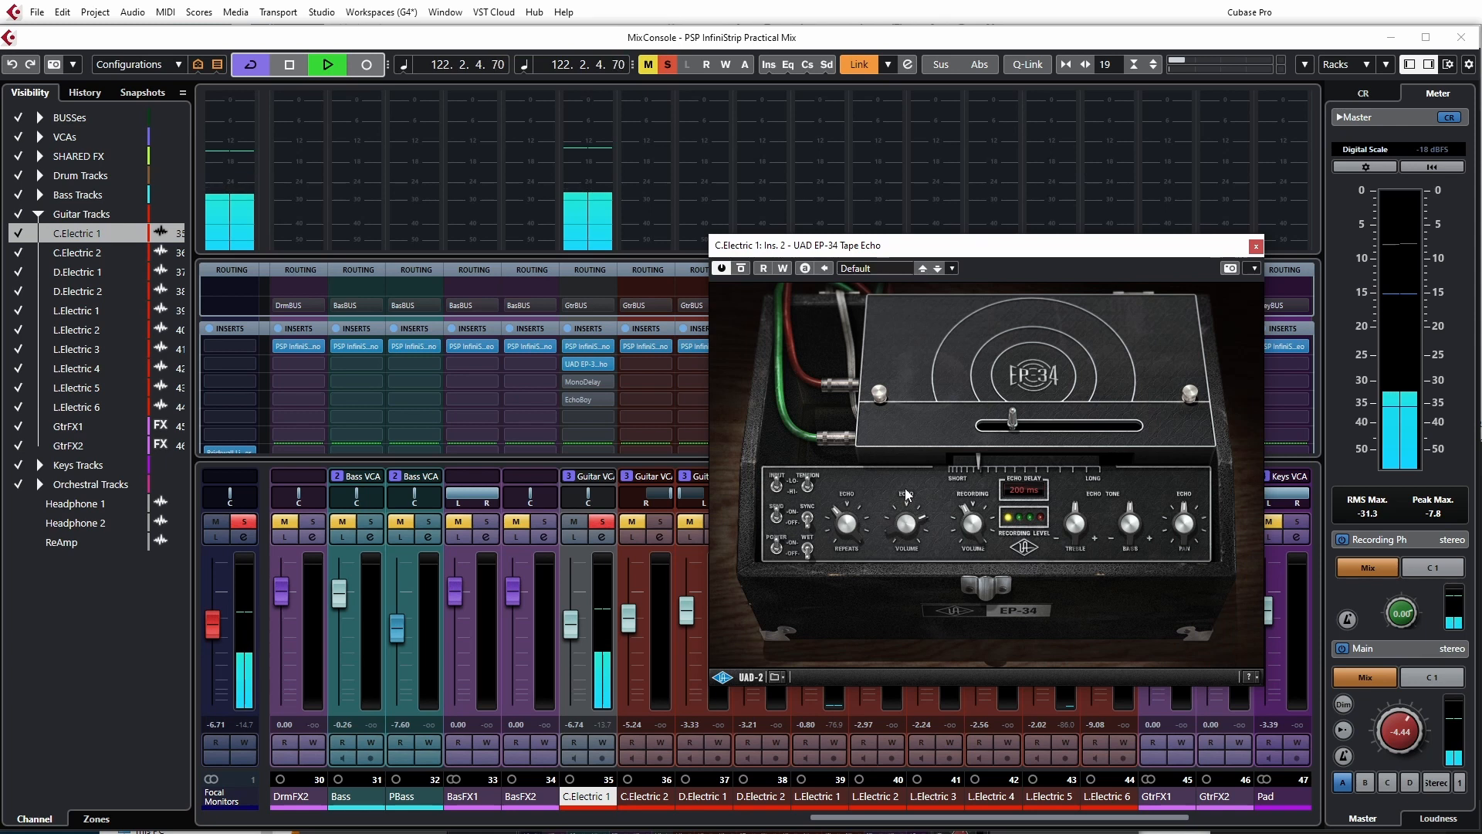
Step: Lengthen the EP-34's echo delay well beyond 200 ms and adjust its recording volume during playback
{"action": "left_click_drag", "start_coordinate": [905, 474], "coordinate": [1063, 471]}
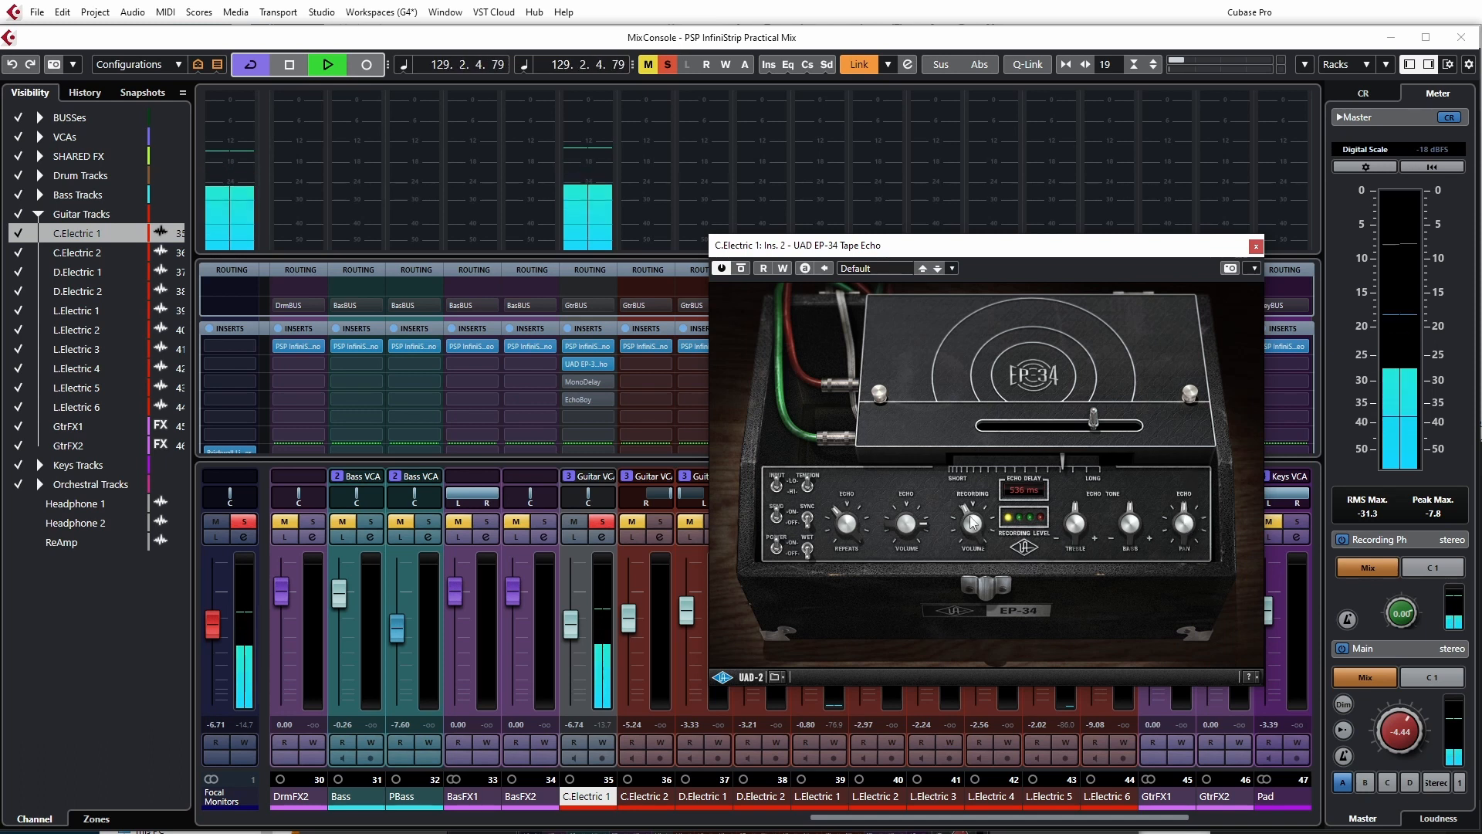
{"action": "left_click_drag", "start_coordinate": [968, 530], "coordinate": [985, 428]}
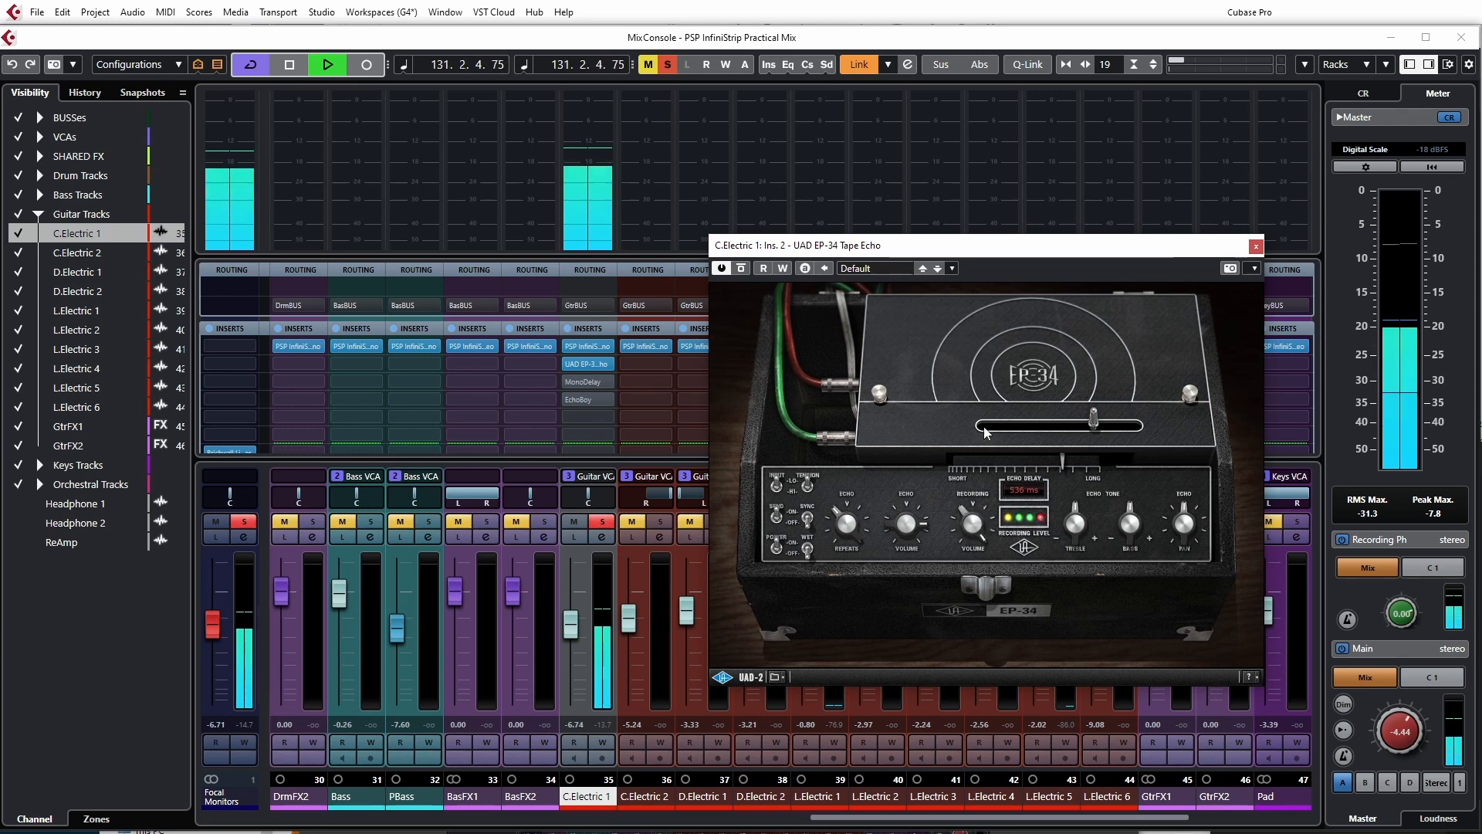
{"action": "key", "text": "space"}
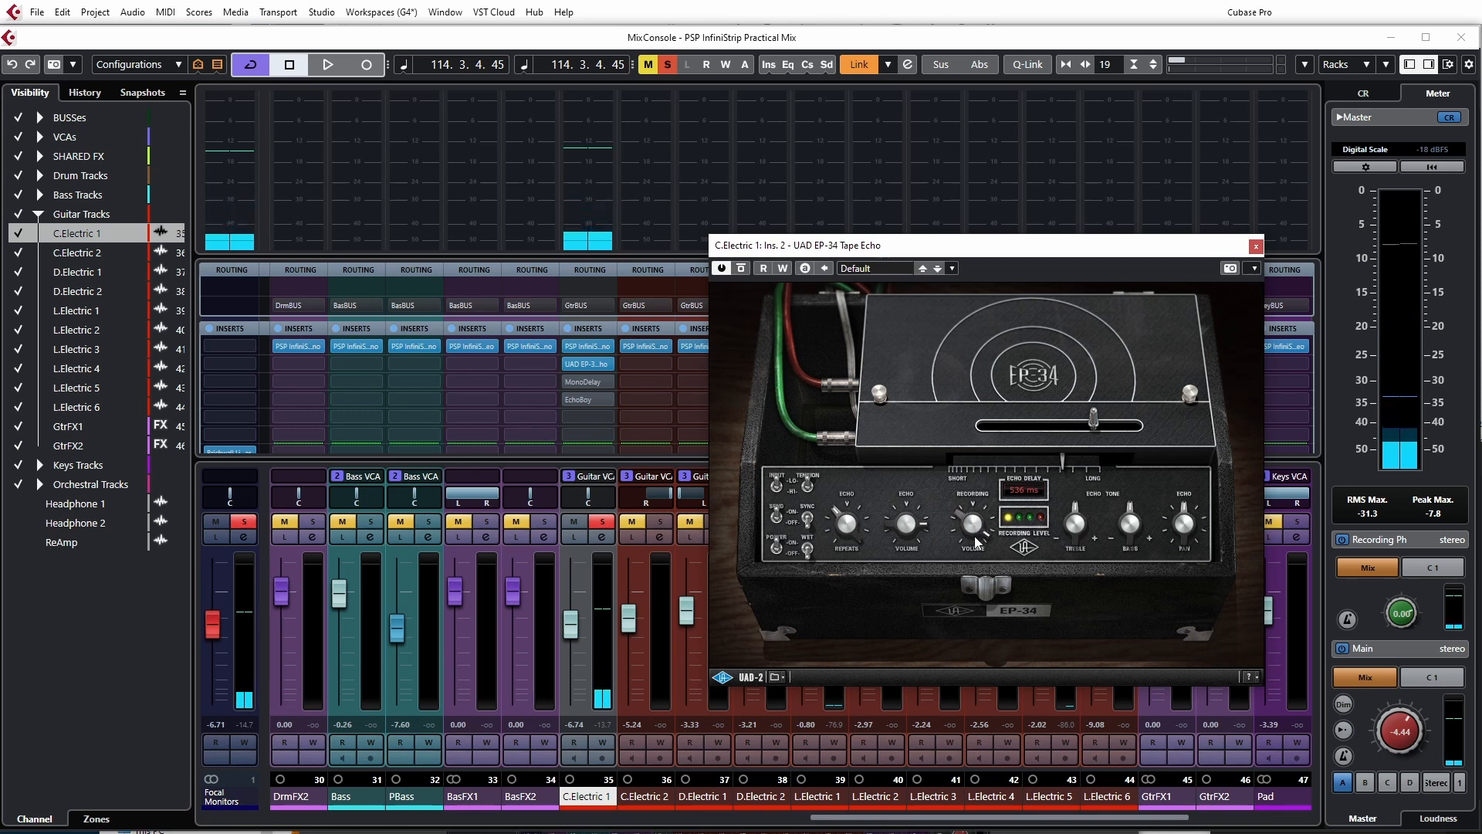
Step: Audition the tape echo's recording level and shorten the echo delay to 453 ms during playback
{"action": "key", "text": "space"}
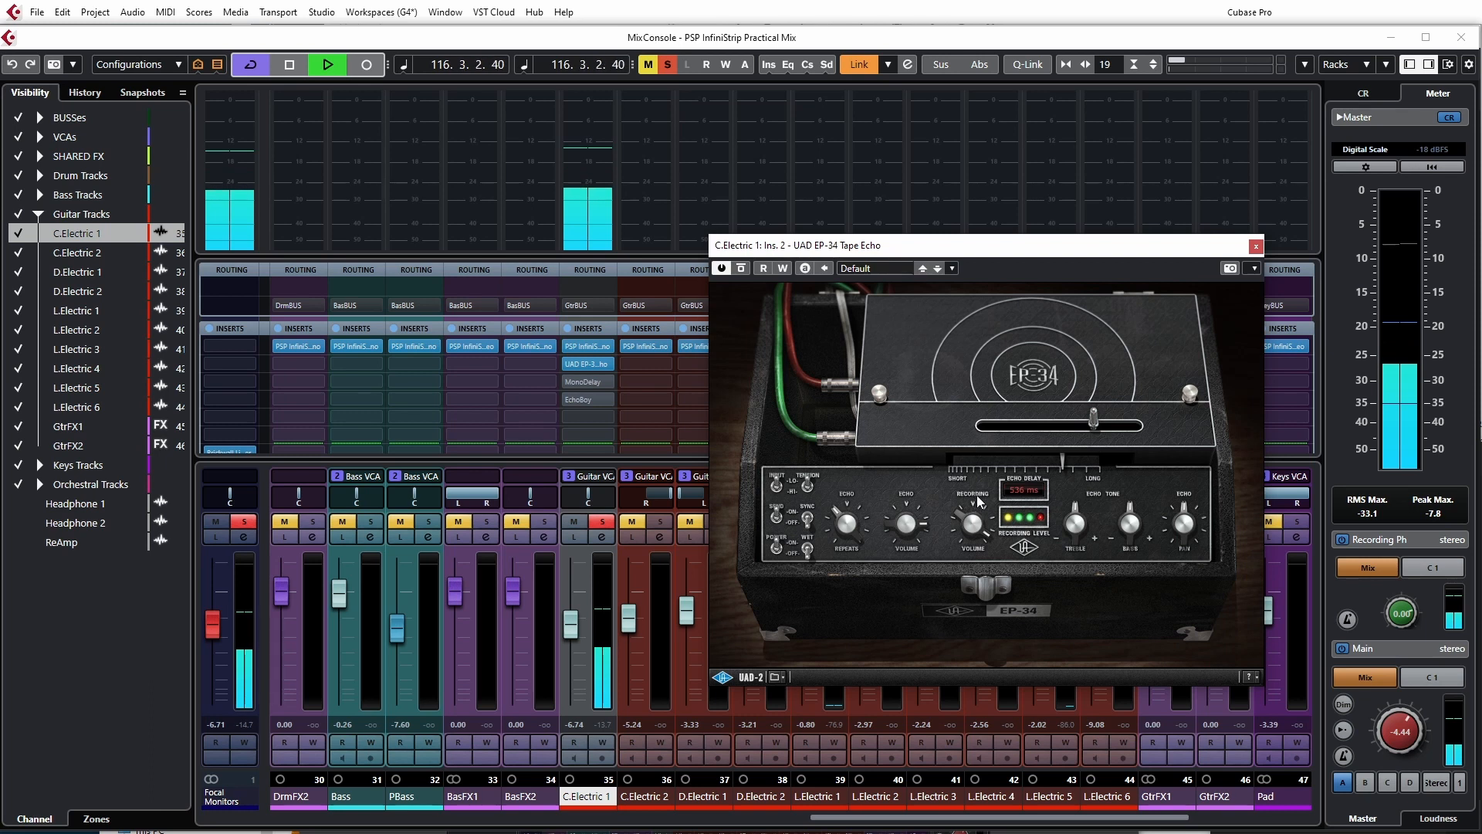
{"action": "key", "text": "space"}
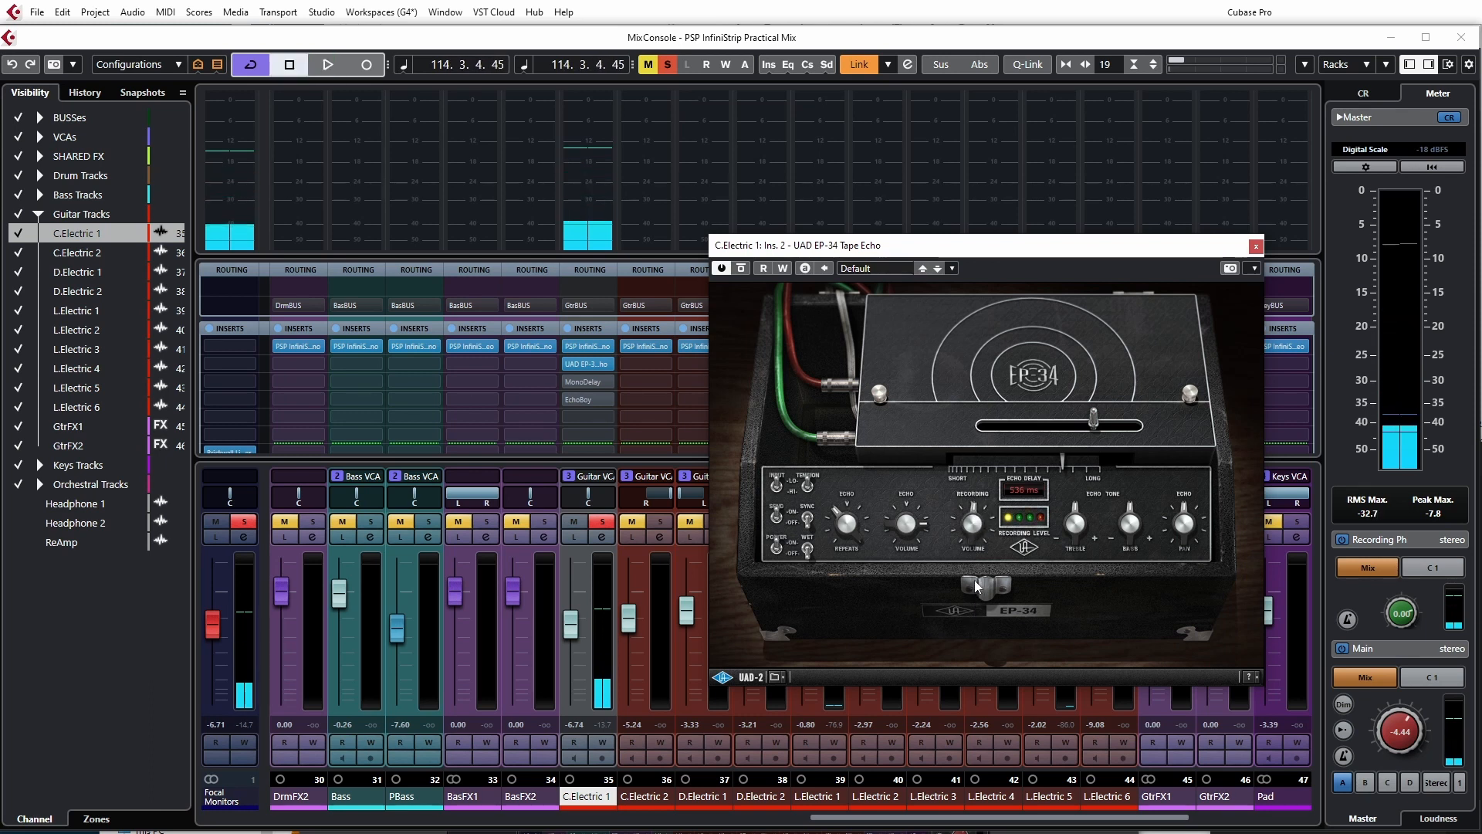
{"action": "key", "text": "space"}
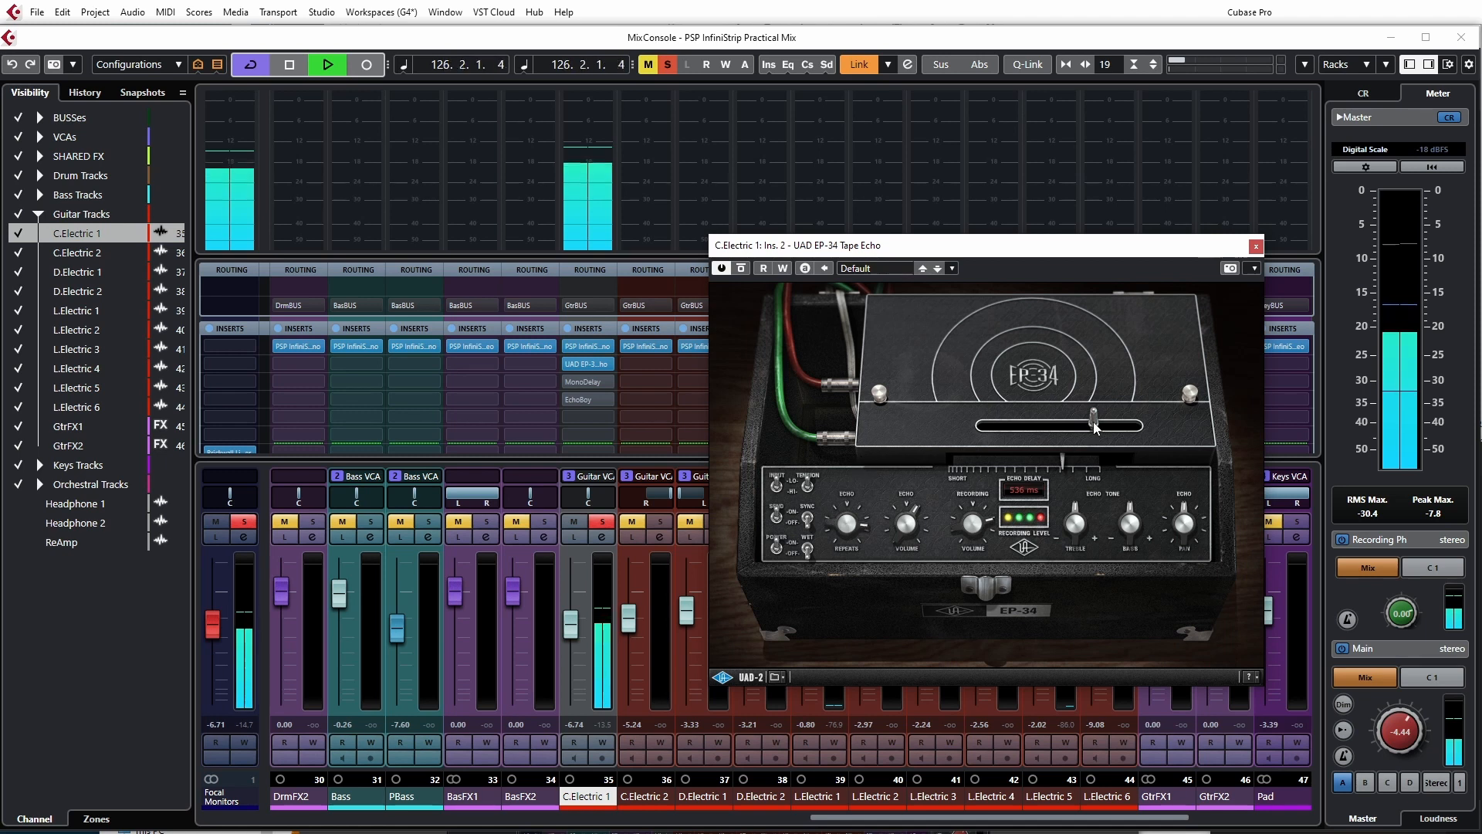
{"action": "mouse_move", "coordinate": [1094, 422]}
{"action": "left_mouse_down"}
{"action": "mouse_move", "coordinate": [1132, 428]}
{"action": "mouse_move", "coordinate": [994, 432]}
{"action": "mouse_move", "coordinate": [1073, 440]}
{"action": "left_mouse_up"}
{"action": "key", "text": "space"}
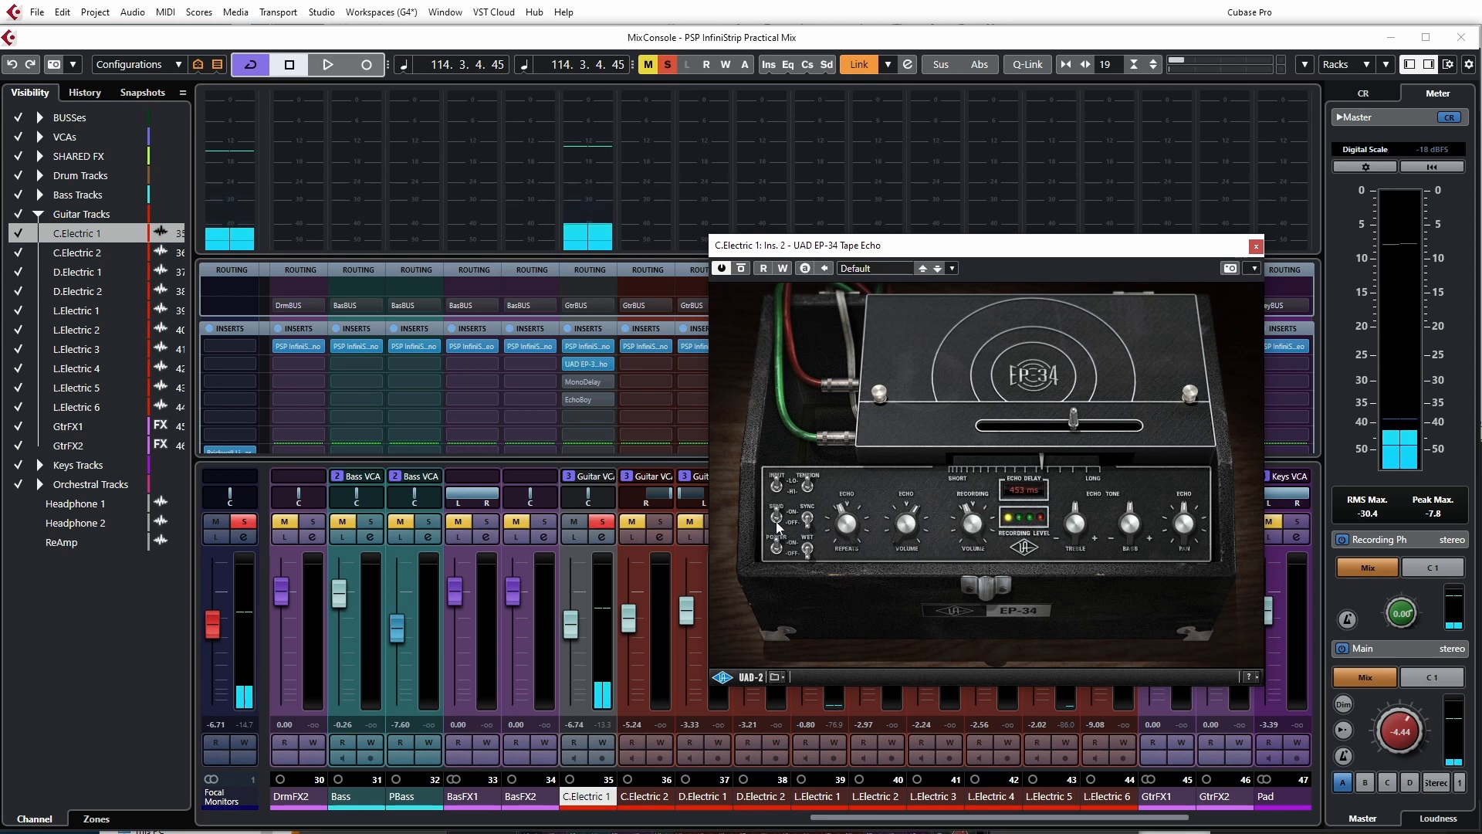
Step: Switch the EP-34's tempo sync on to set a note-based delay, and switch it back off with the delay at 500 ms
{"action": "left_click", "coordinate": [808, 513]}
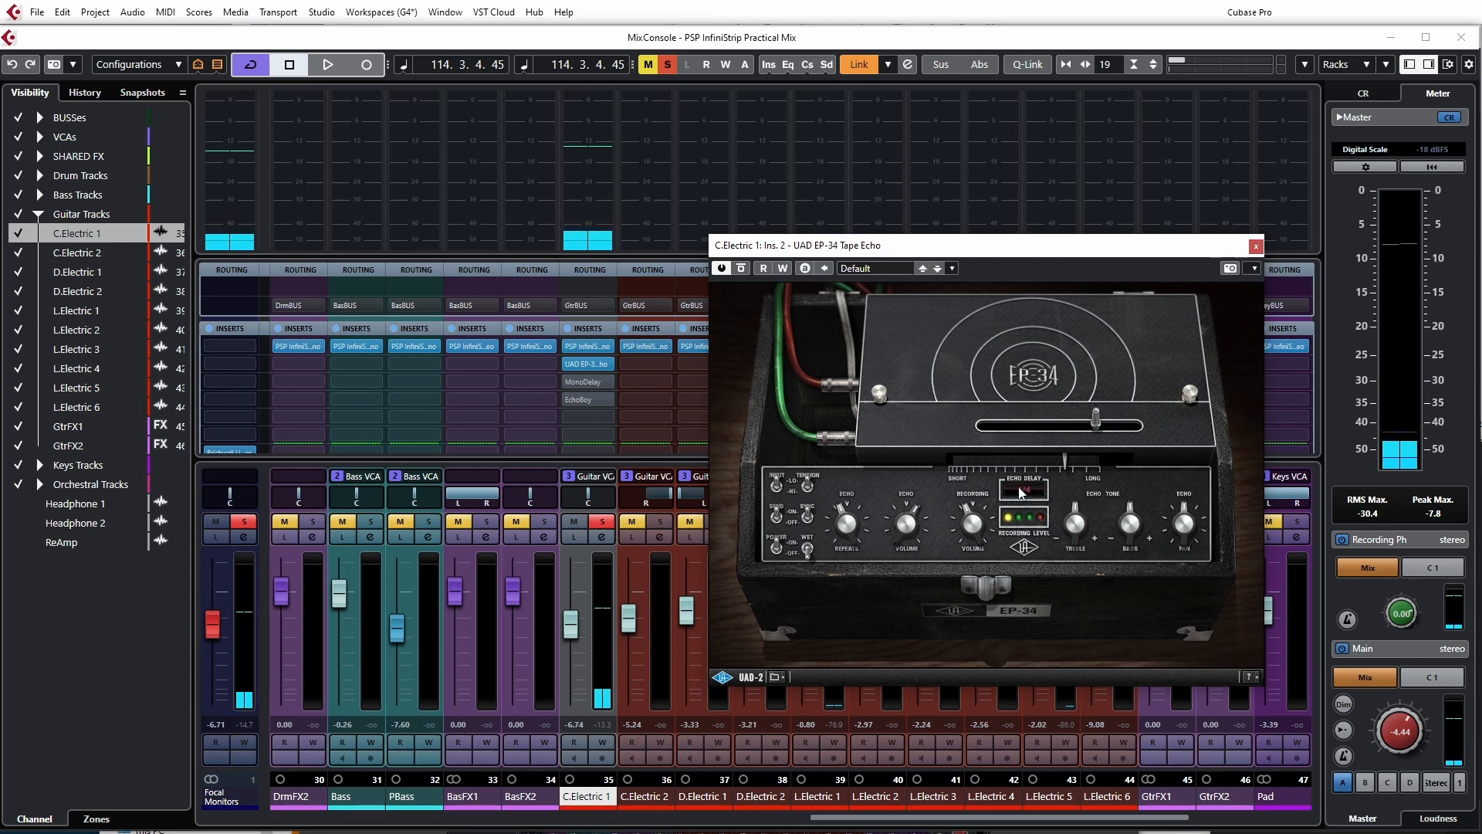
{"action": "left_click", "coordinate": [809, 518]}
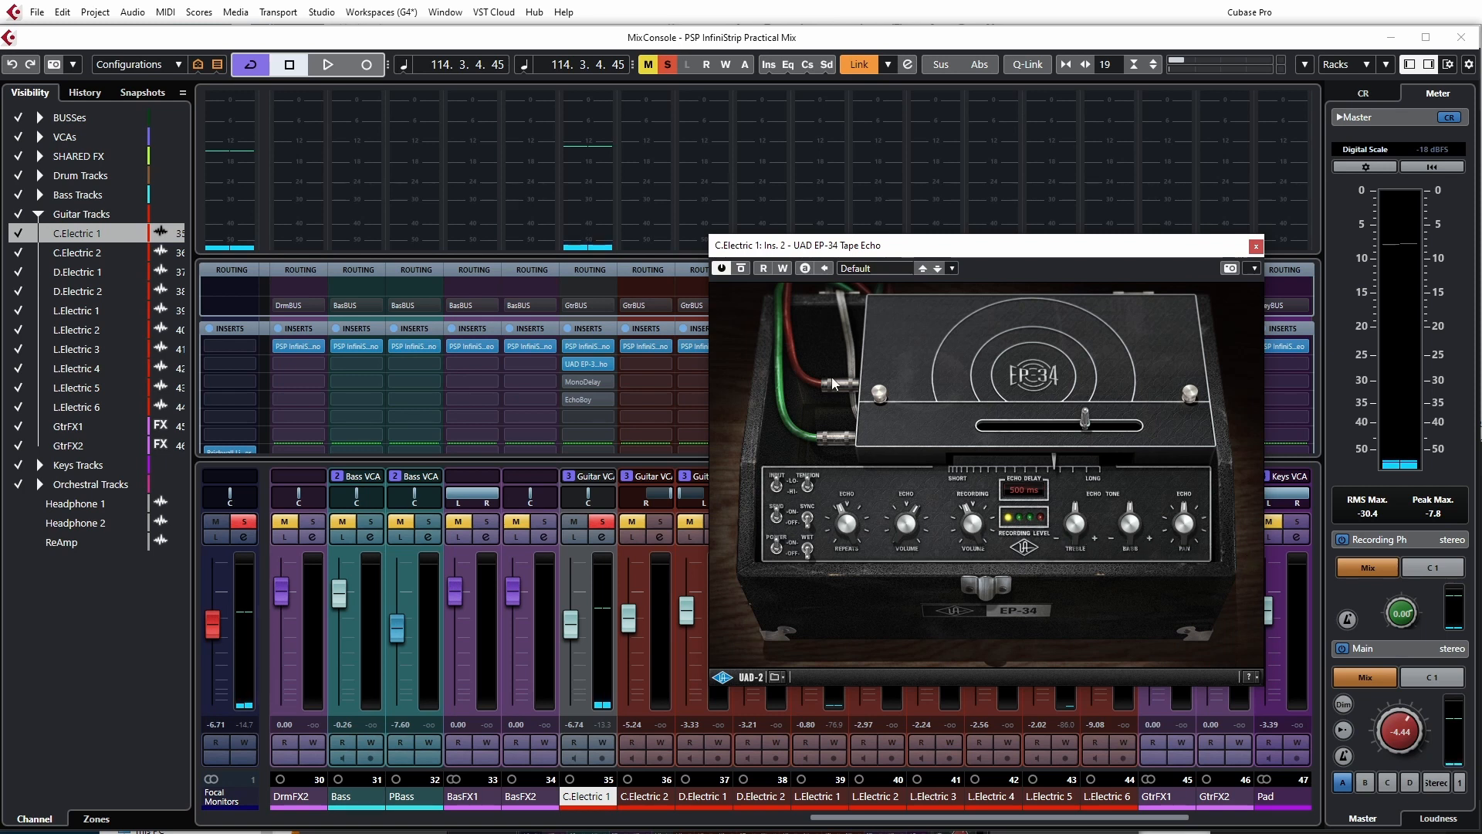
Step: Bypass the EP-34 tape echo and add a send from C.Electric 1 to GtrFX1
{"action": "left_click", "coordinate": [1256, 246]}
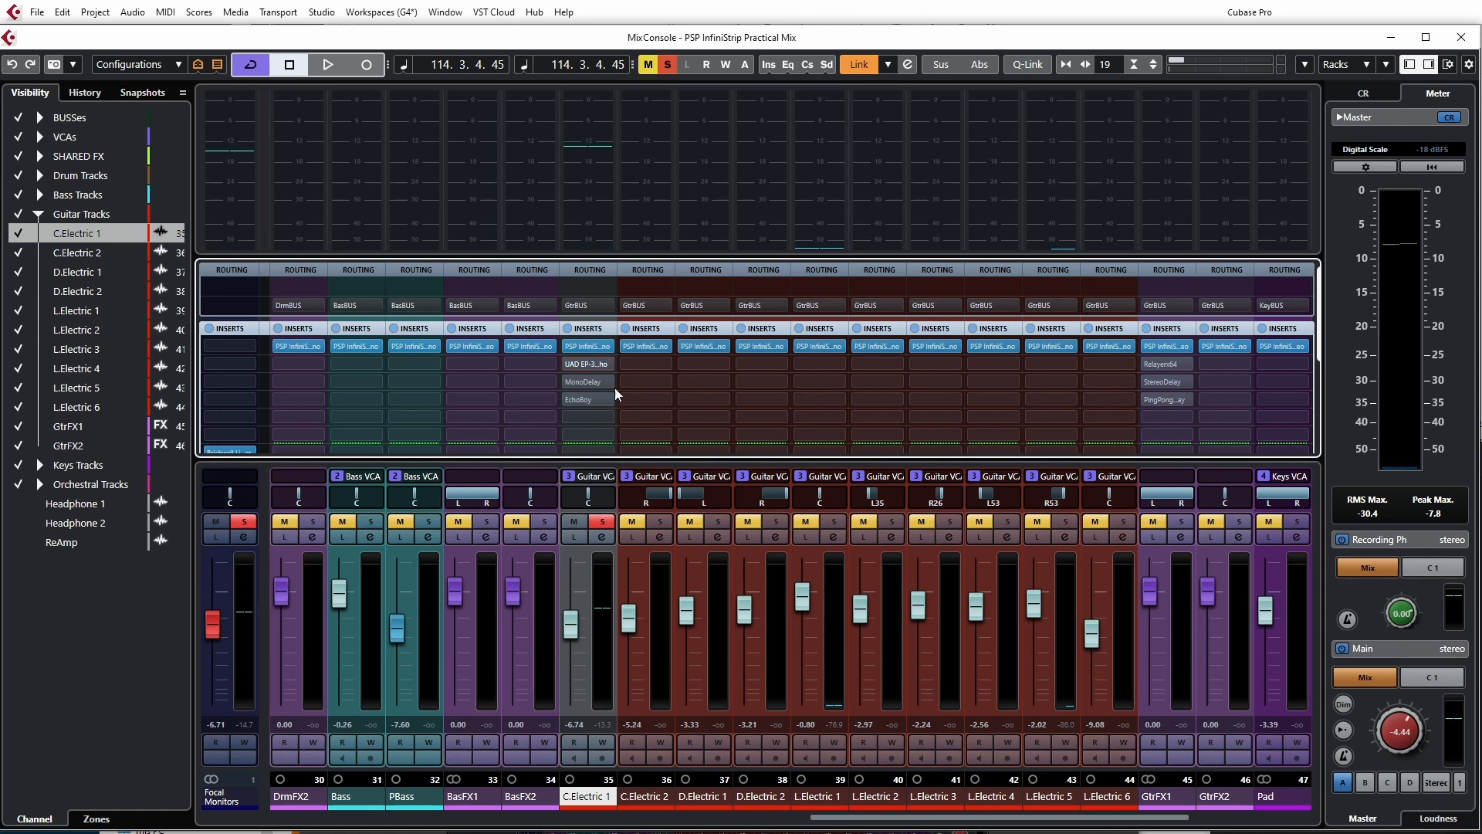
{"action": "left_click", "coordinate": [588, 328]}
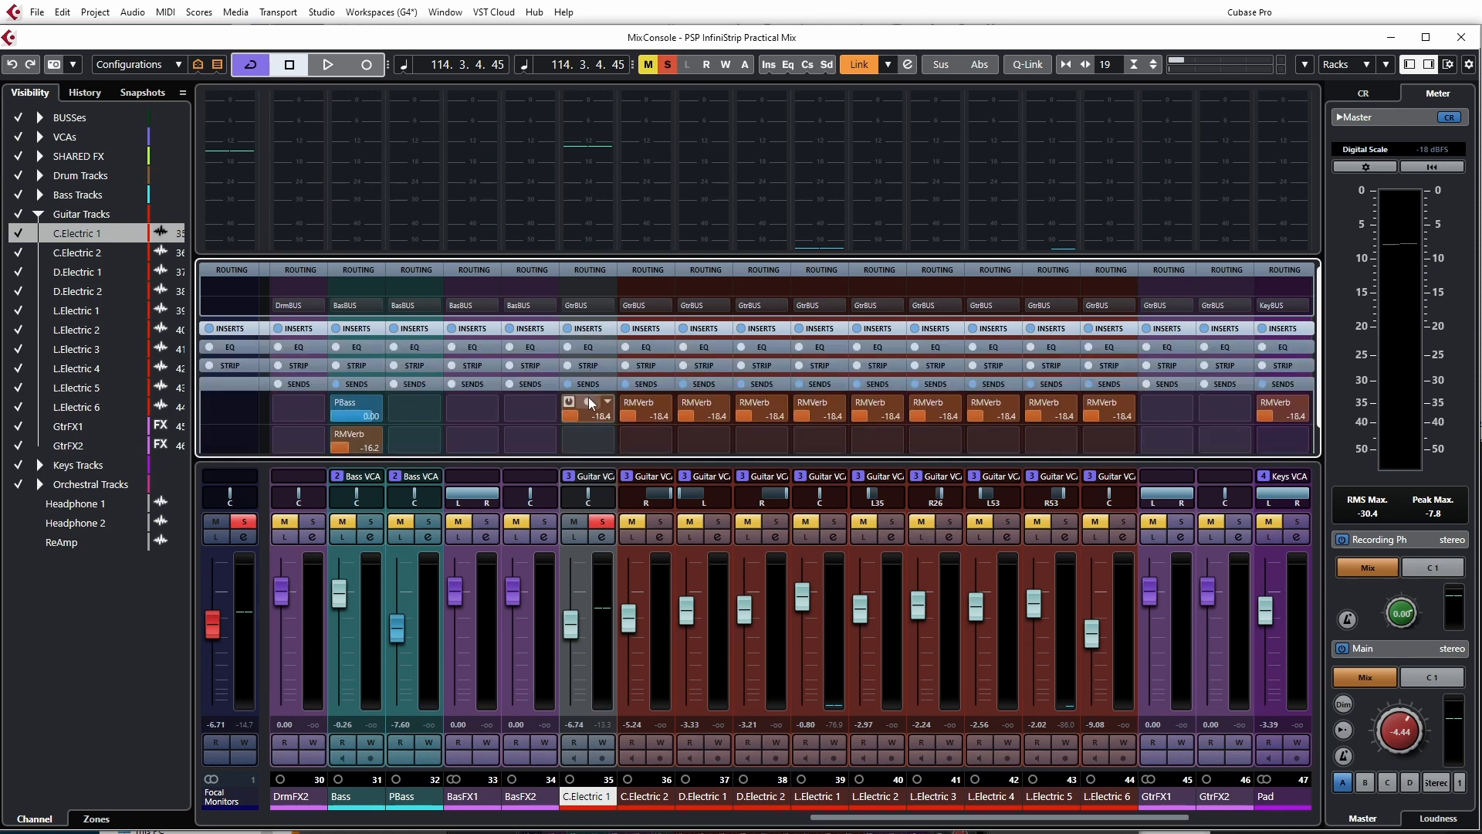
{"action": "left_click", "coordinate": [591, 330]}
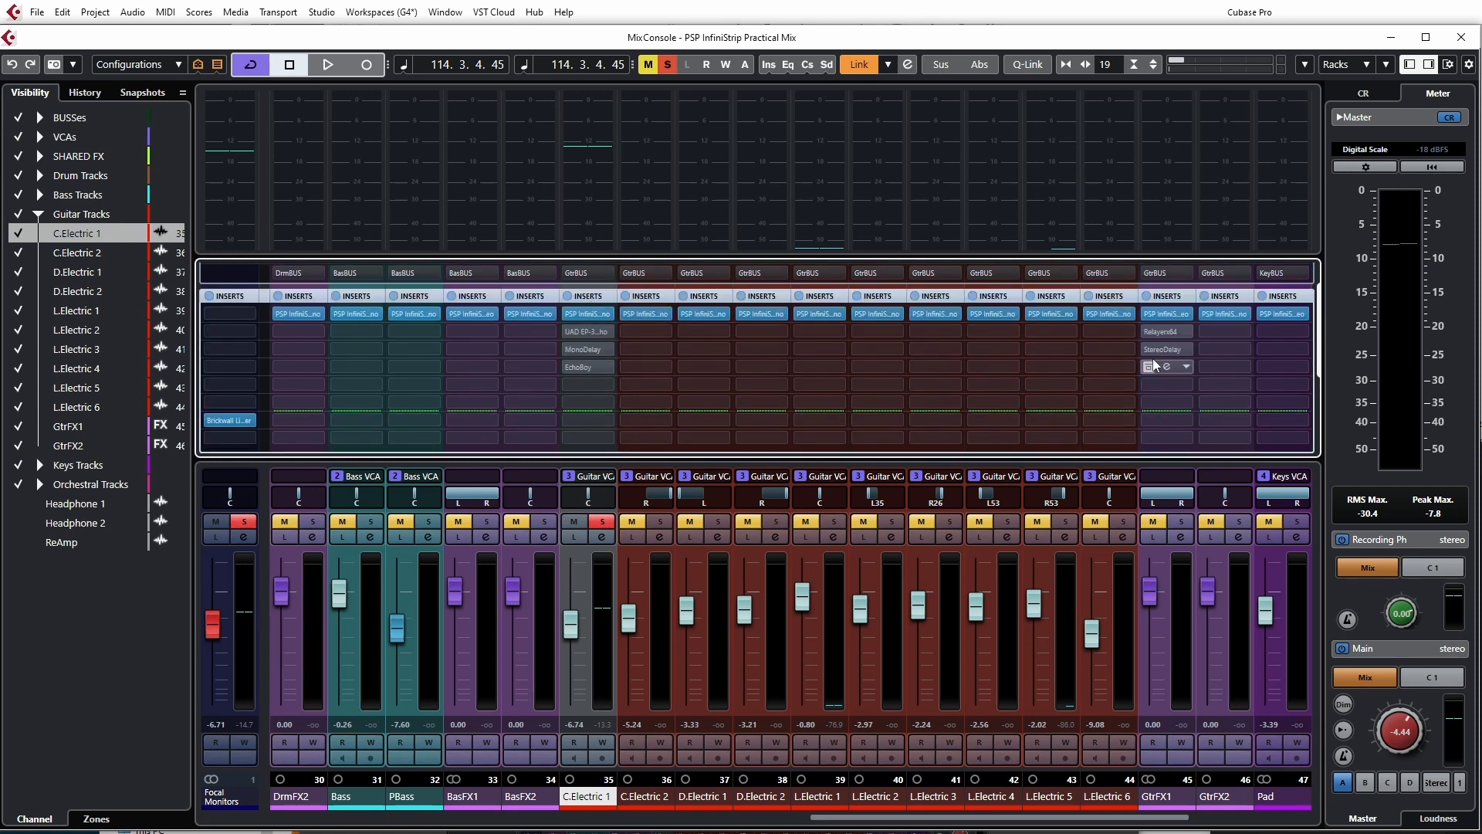
{"action": "left_click", "coordinate": [589, 302]}
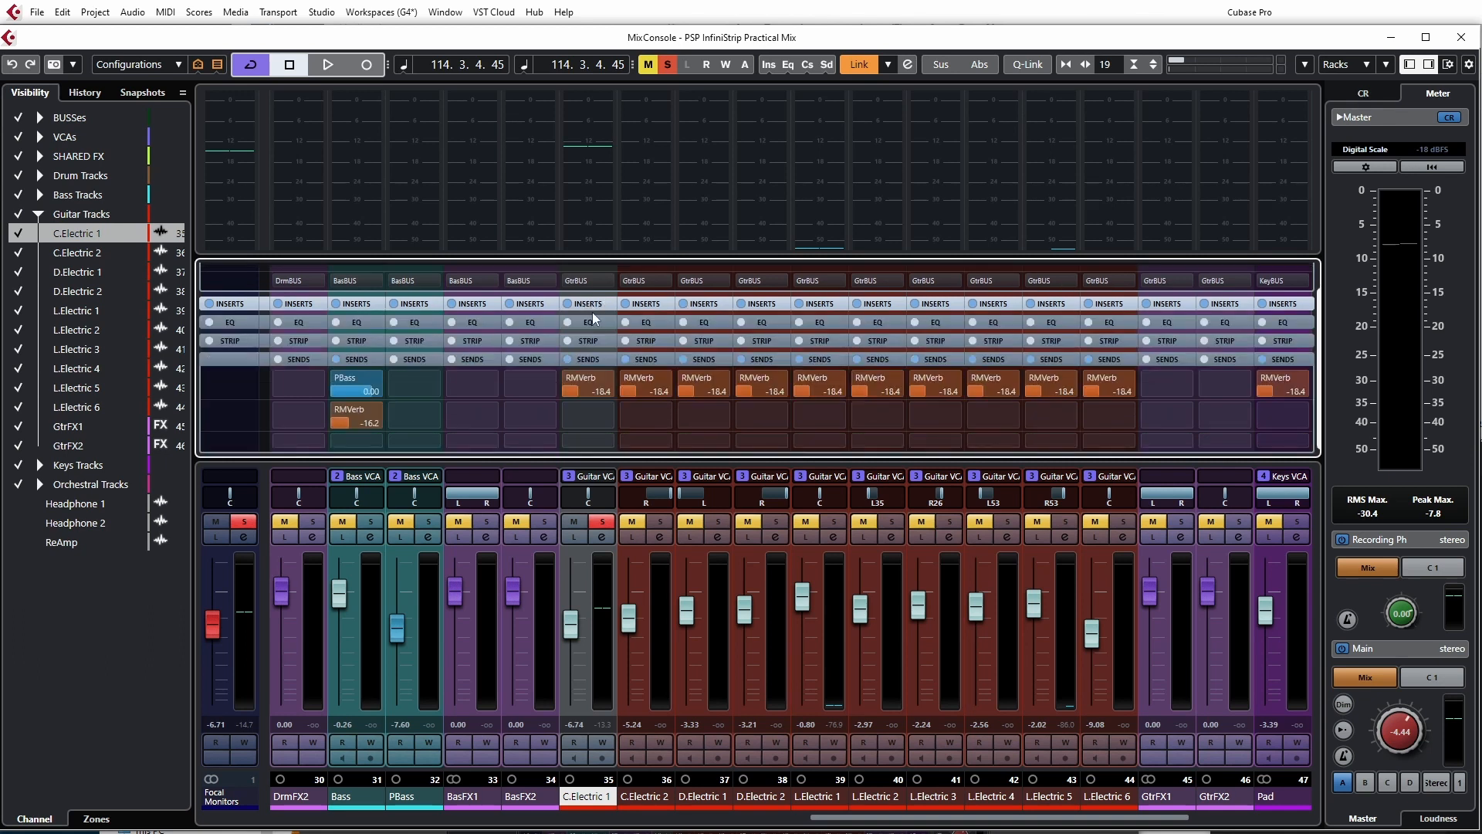
{"action": "left_click", "coordinate": [604, 418]}
{"action": "left_click", "coordinate": [613, 572]}
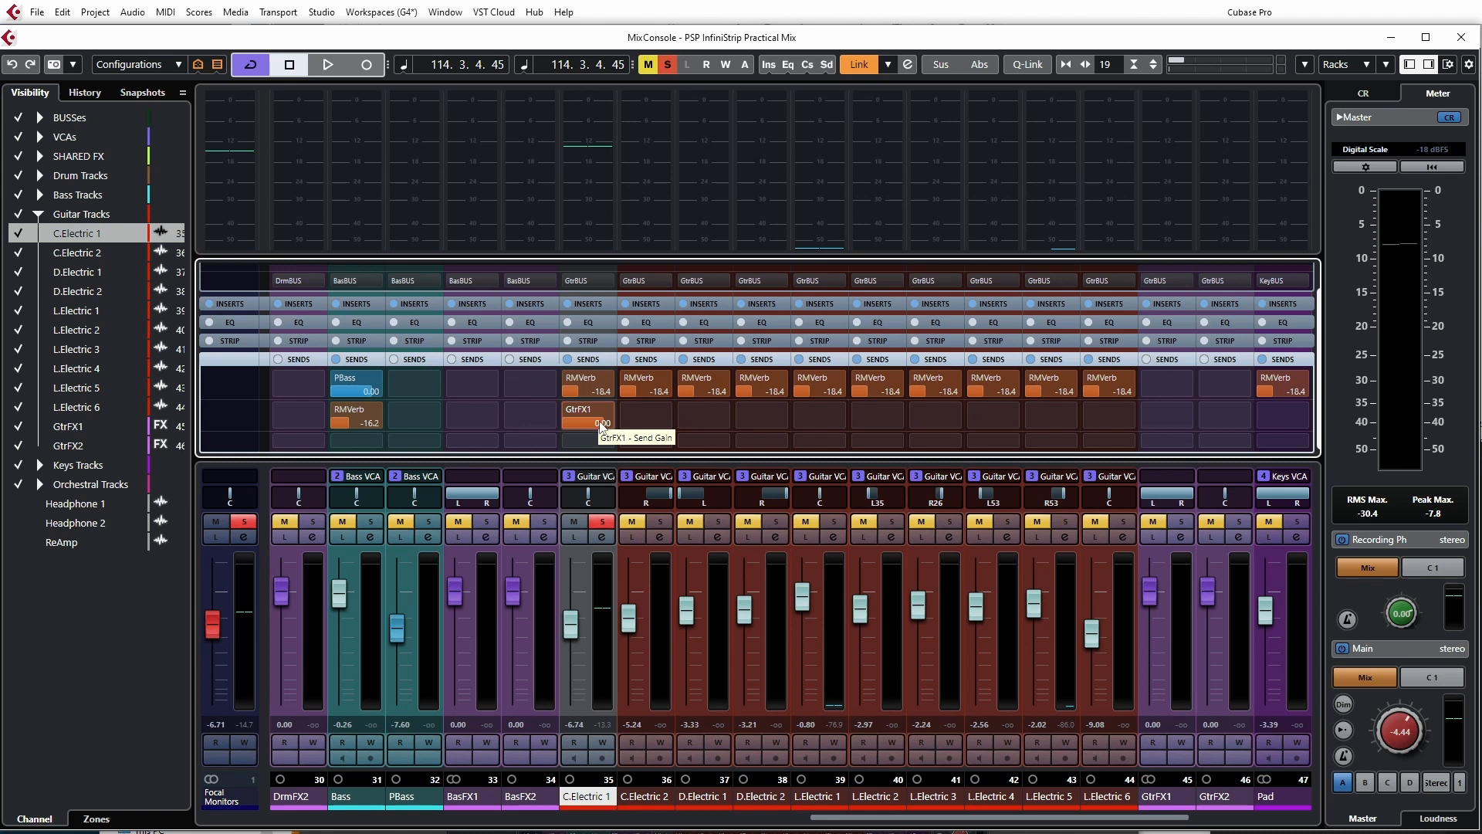
Step: Activate and open StereoDelay on the GtrFX1 channel and set the mix of both delays to 100 %
{"action": "left_click", "coordinate": [1164, 305]}
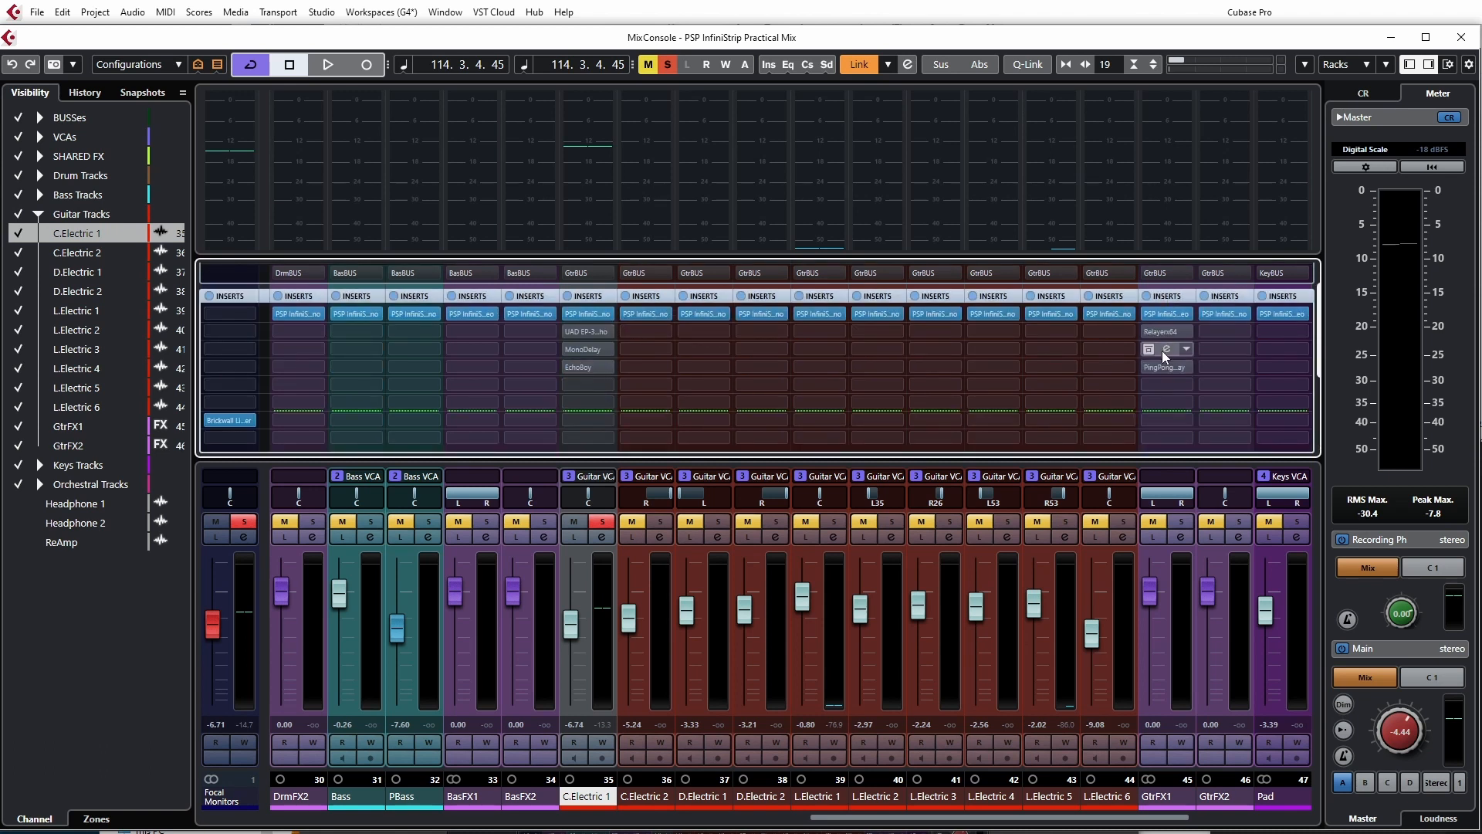
{"action": "left_click", "coordinate": [1166, 350]}
{"action": "left_click_drag", "start_coordinate": [695, 309], "coordinate": [893, 330]}
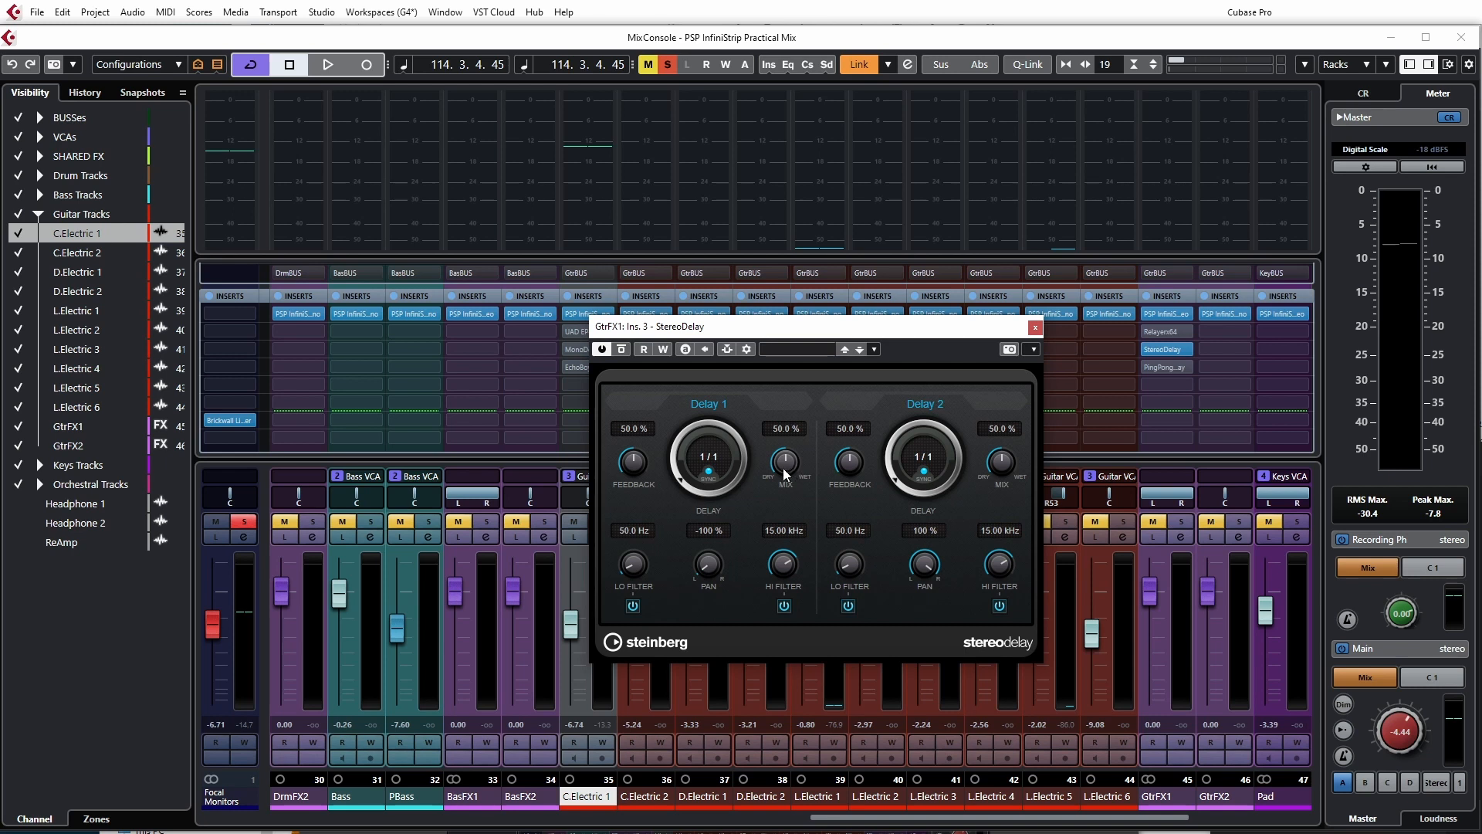
{"action": "left_click_drag", "start_coordinate": [782, 471], "coordinate": [785, 445]}
{"action": "left_click_drag", "start_coordinate": [1001, 470], "coordinate": [1002, 443]}
Step: Play the guitar and solo the GtrFX1 channel along with it to hear the stereo delay
{"action": "key", "text": "space"}
{"action": "left_click_drag", "start_coordinate": [924, 334], "coordinate": [997, 318]}
{"action": "left_click", "coordinate": [1169, 514]}
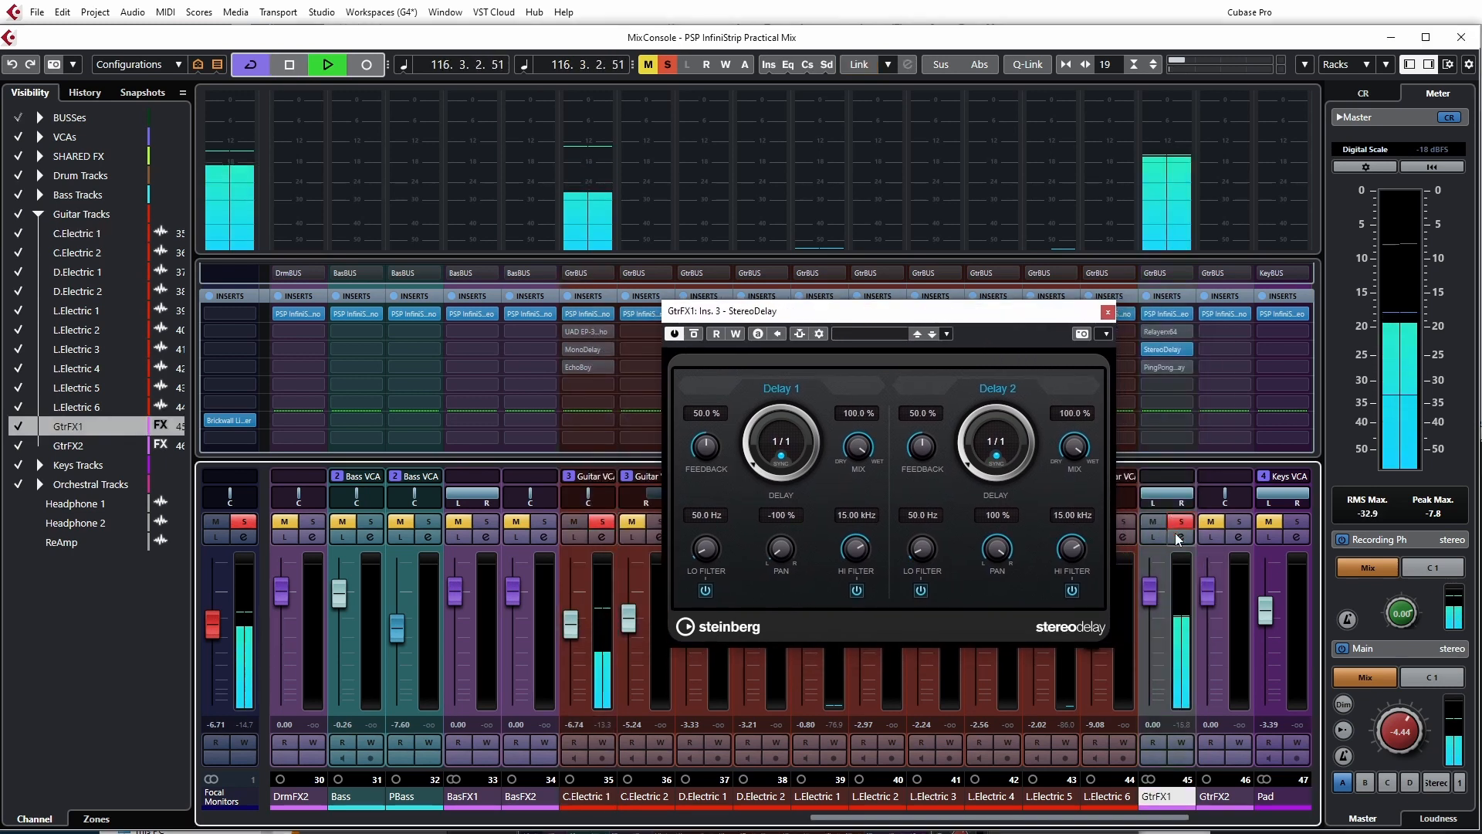
{"action": "key", "text": "space"}
{"action": "left_click_drag", "start_coordinate": [955, 315], "coordinate": [921, 318]}
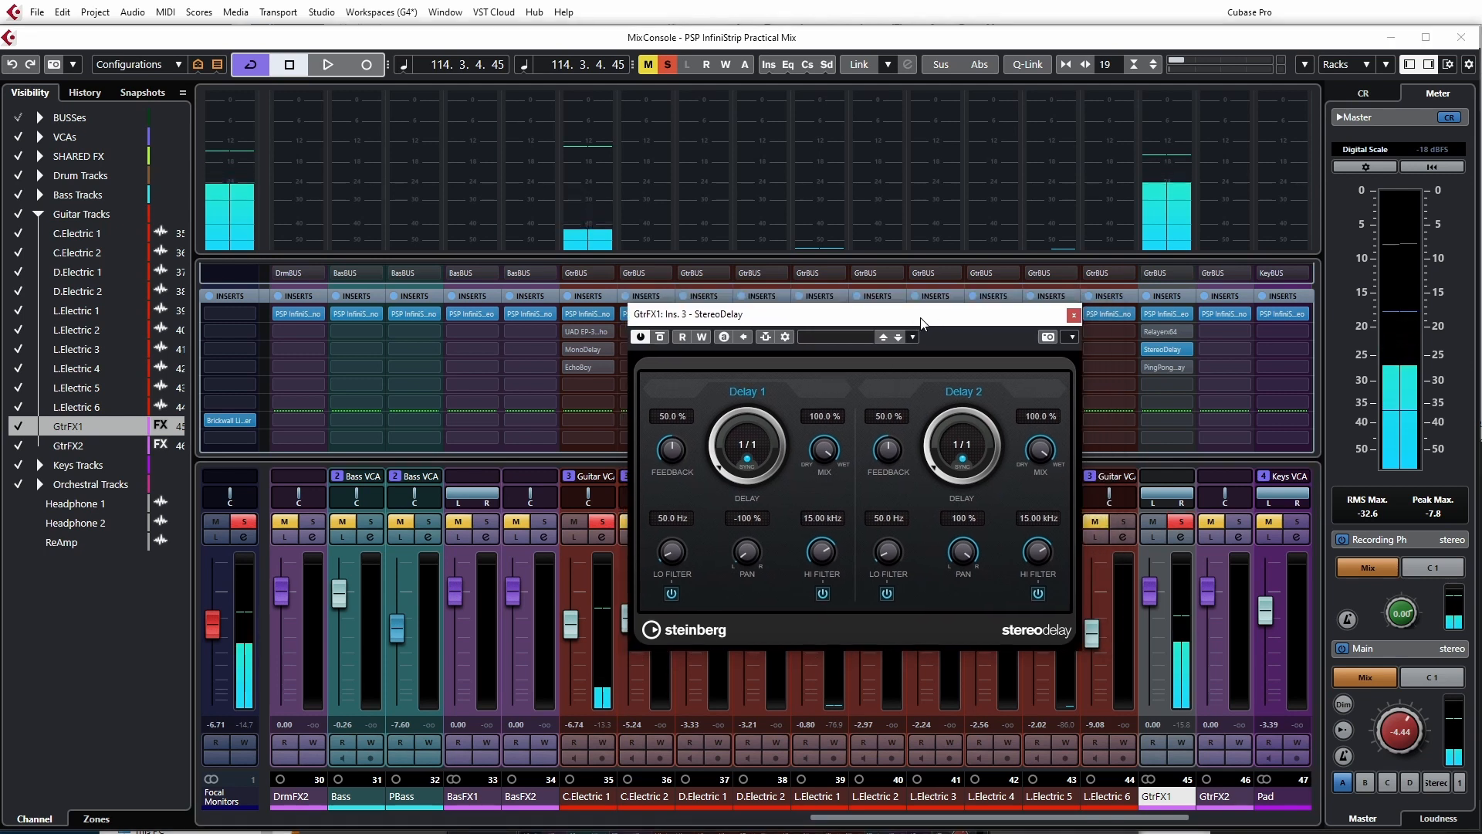
Step: Set Delay 1 to 1/8 and Delay 2 to 1/8 T in StereoDelay, and audition them during playback
{"action": "left_click", "coordinate": [736, 452]}
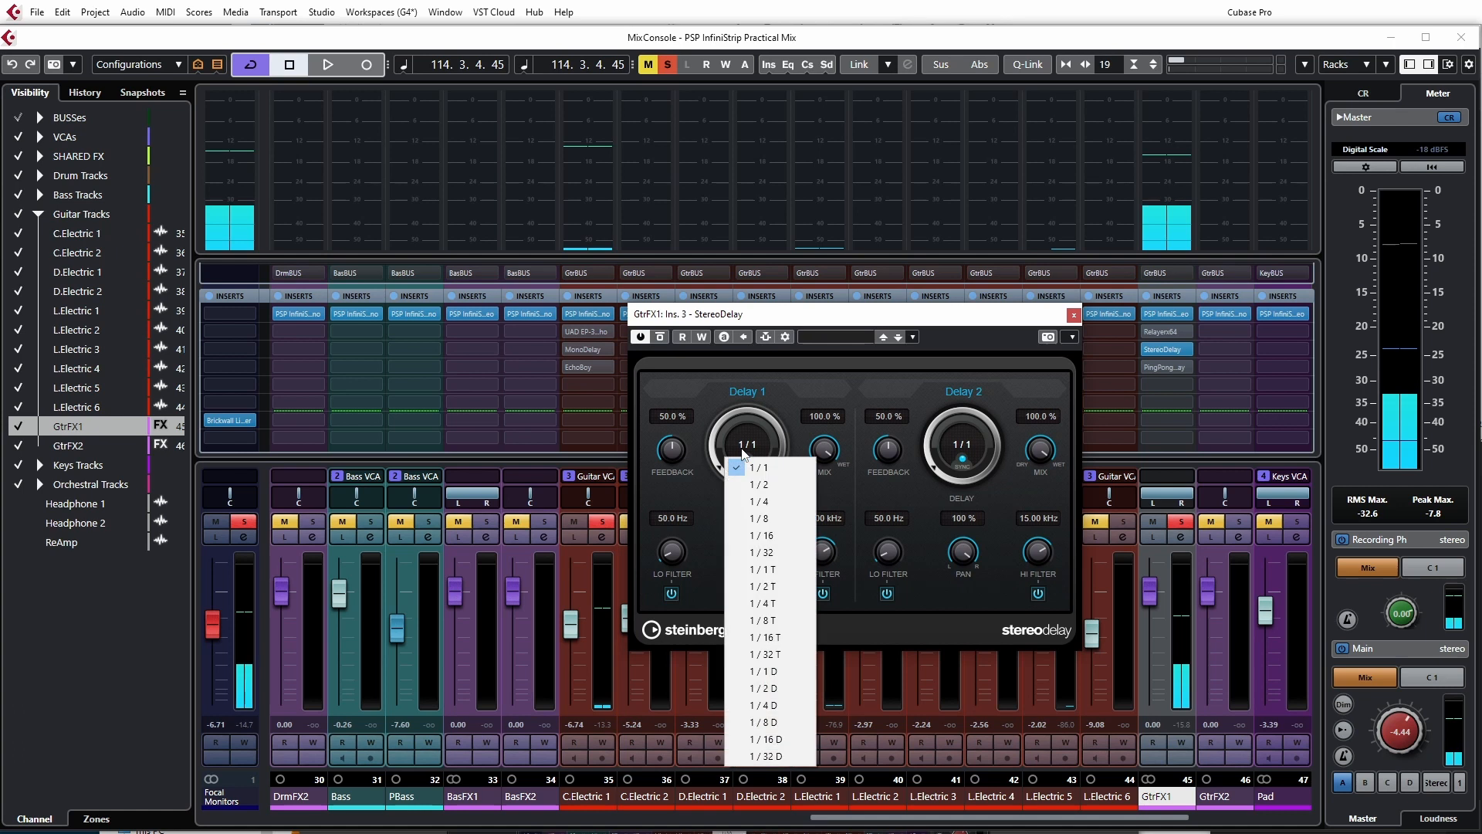
{"action": "left_click", "coordinate": [758, 517]}
{"action": "left_click", "coordinate": [951, 452]}
{"action": "left_click", "coordinate": [971, 518]}
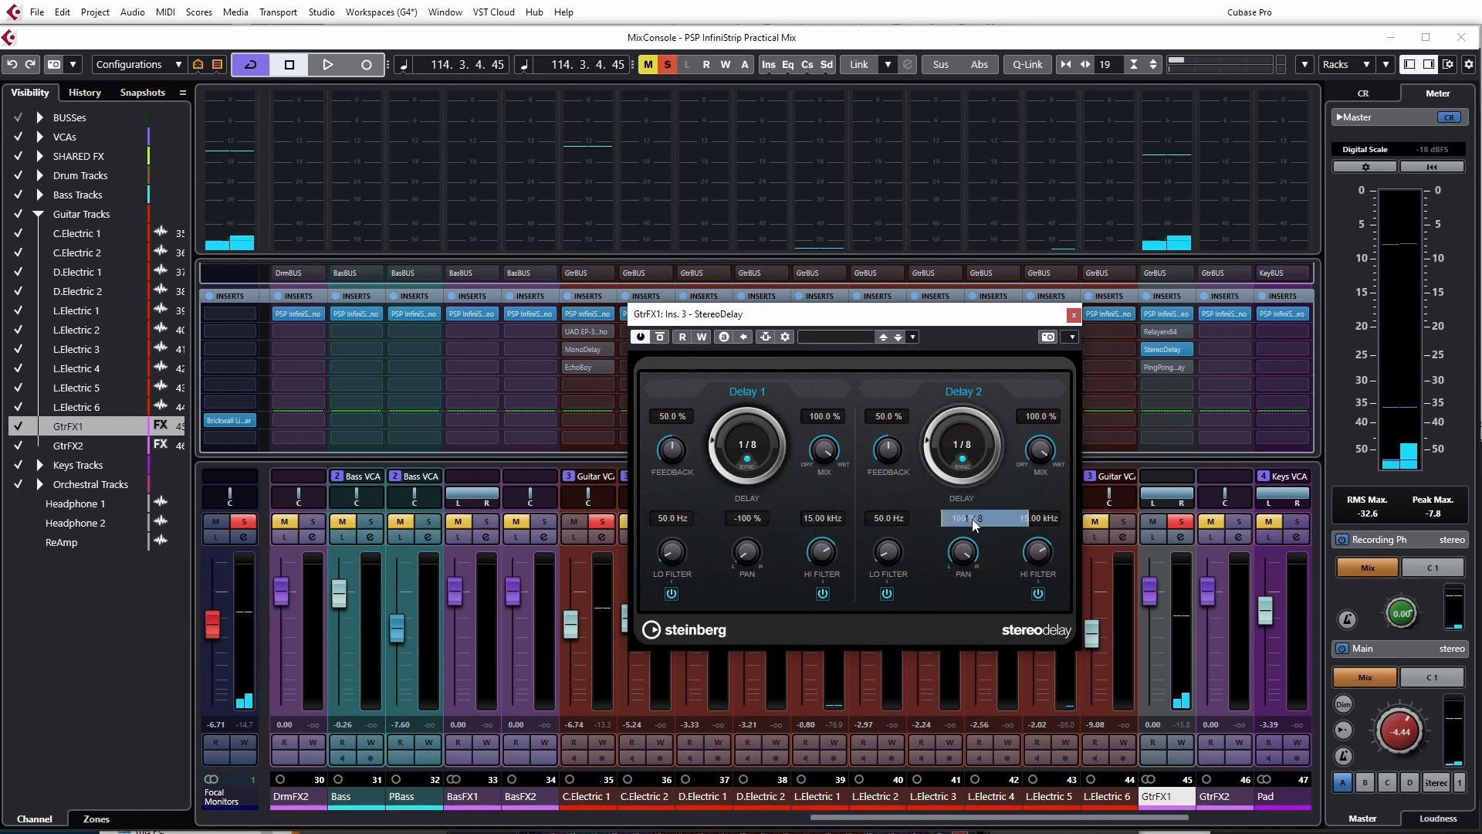
{"action": "left_click", "coordinate": [957, 452]}
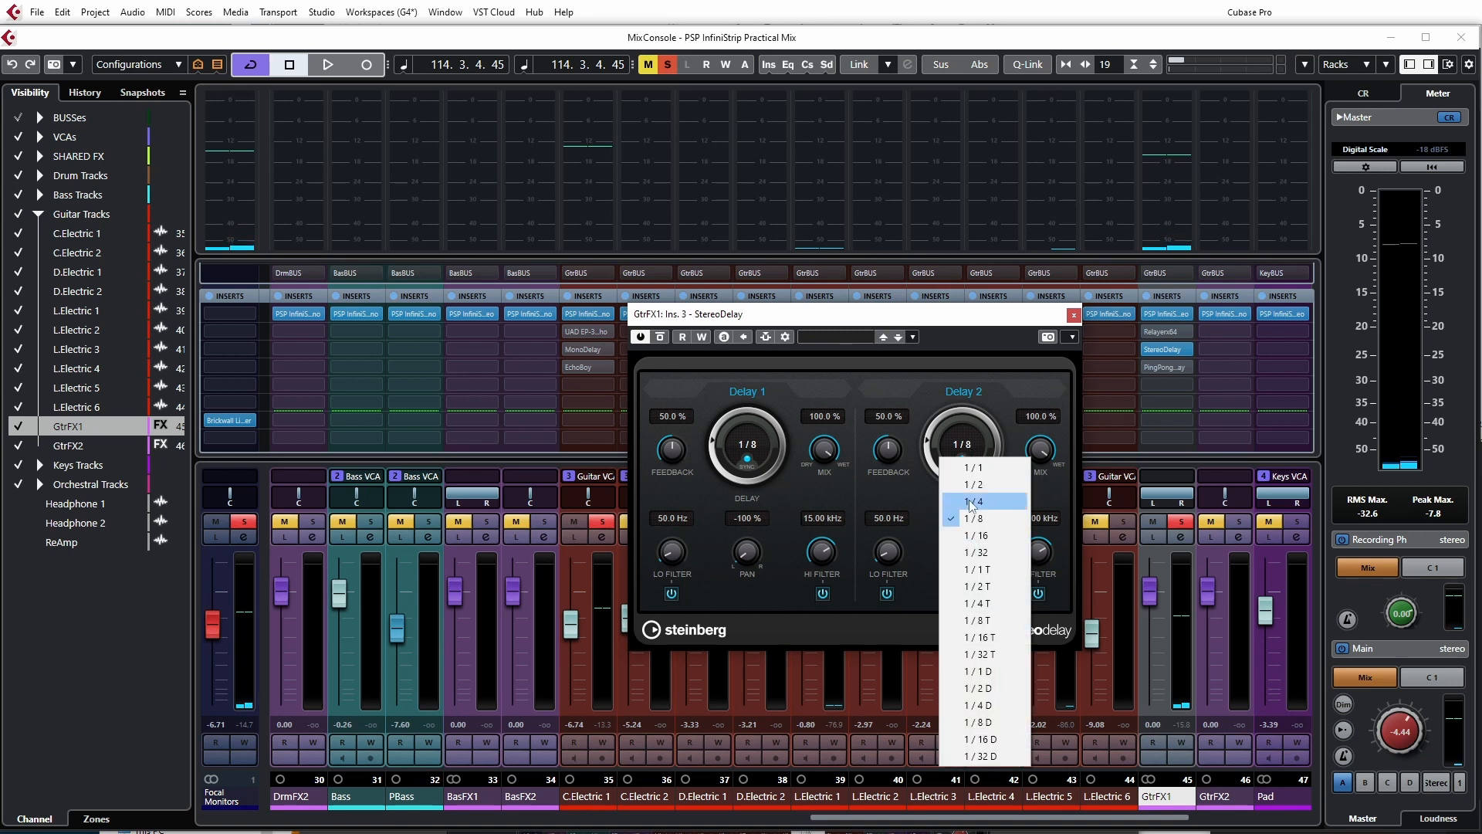
{"action": "left_click", "coordinate": [978, 621]}
{"action": "key", "text": "space"}
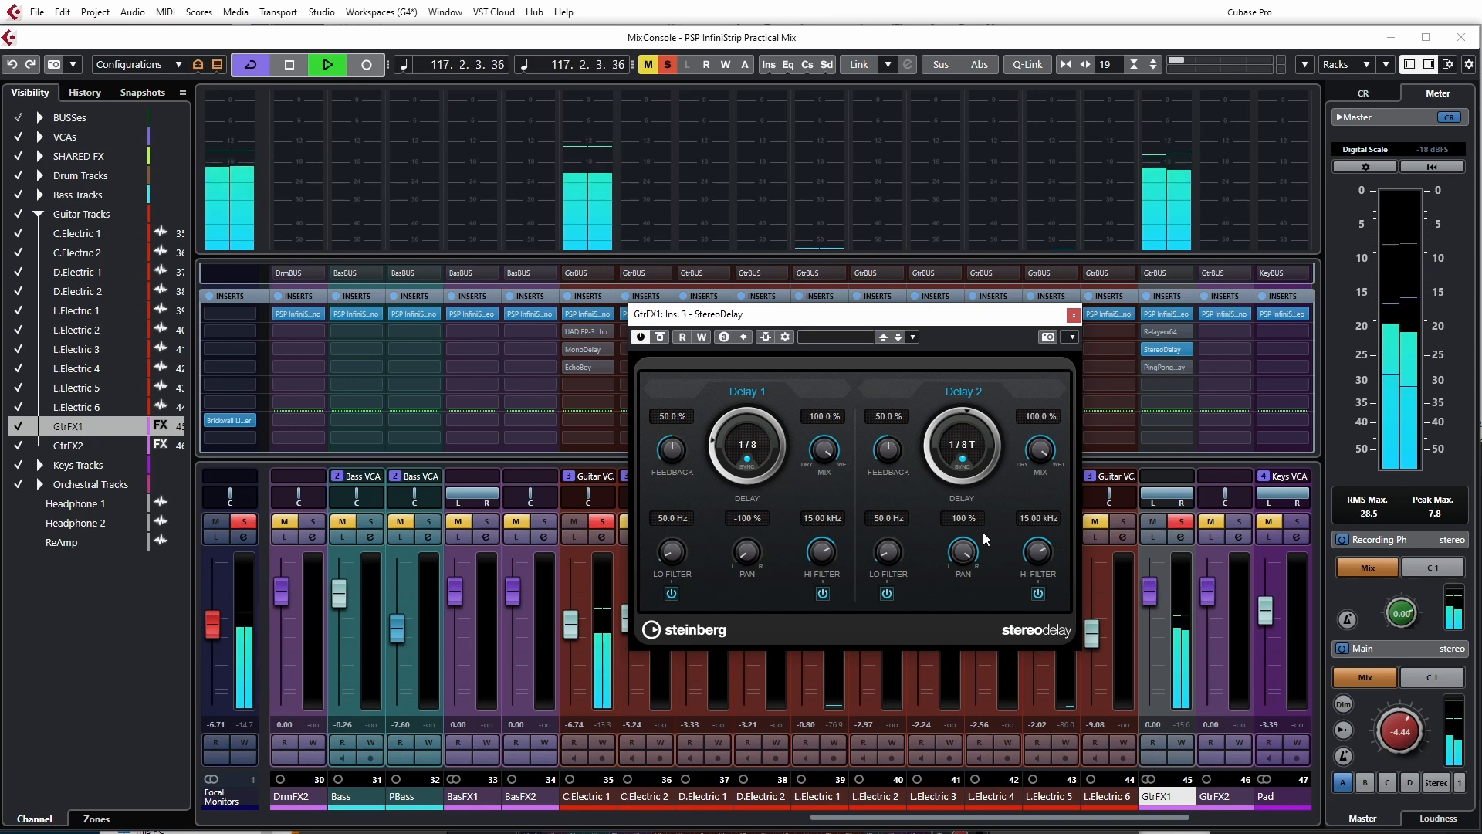
{"action": "key", "text": "space"}
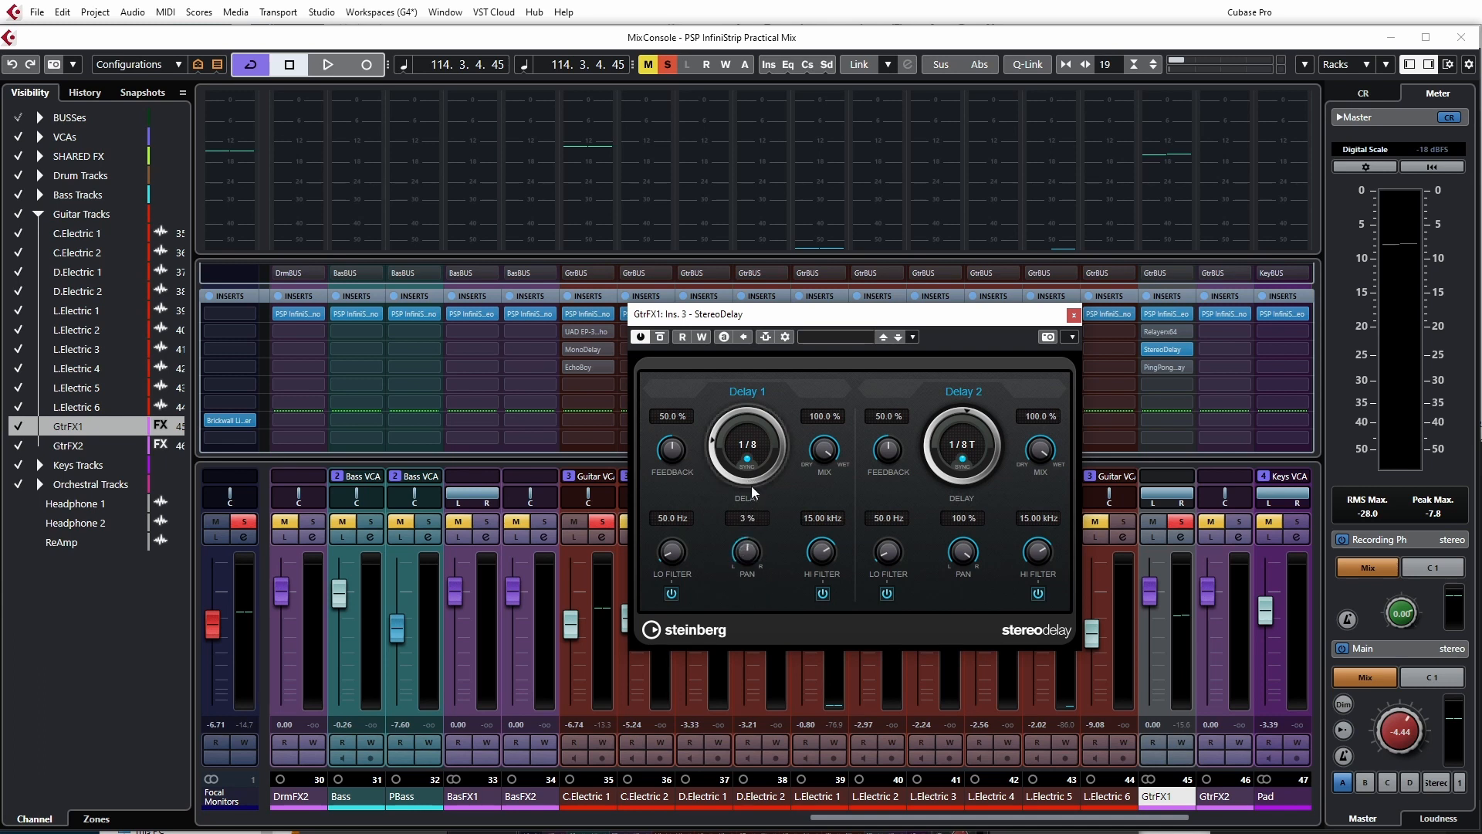
Step: Compare both delays panned to -100 % during playback, and return Delay 2's pan to 100 %
{"action": "key", "text": "space"}
{"action": "left_click_drag", "start_coordinate": [961, 553], "coordinate": [942, 730]}
{"action": "left_click_drag", "start_coordinate": [747, 552], "coordinate": [857, 676]}
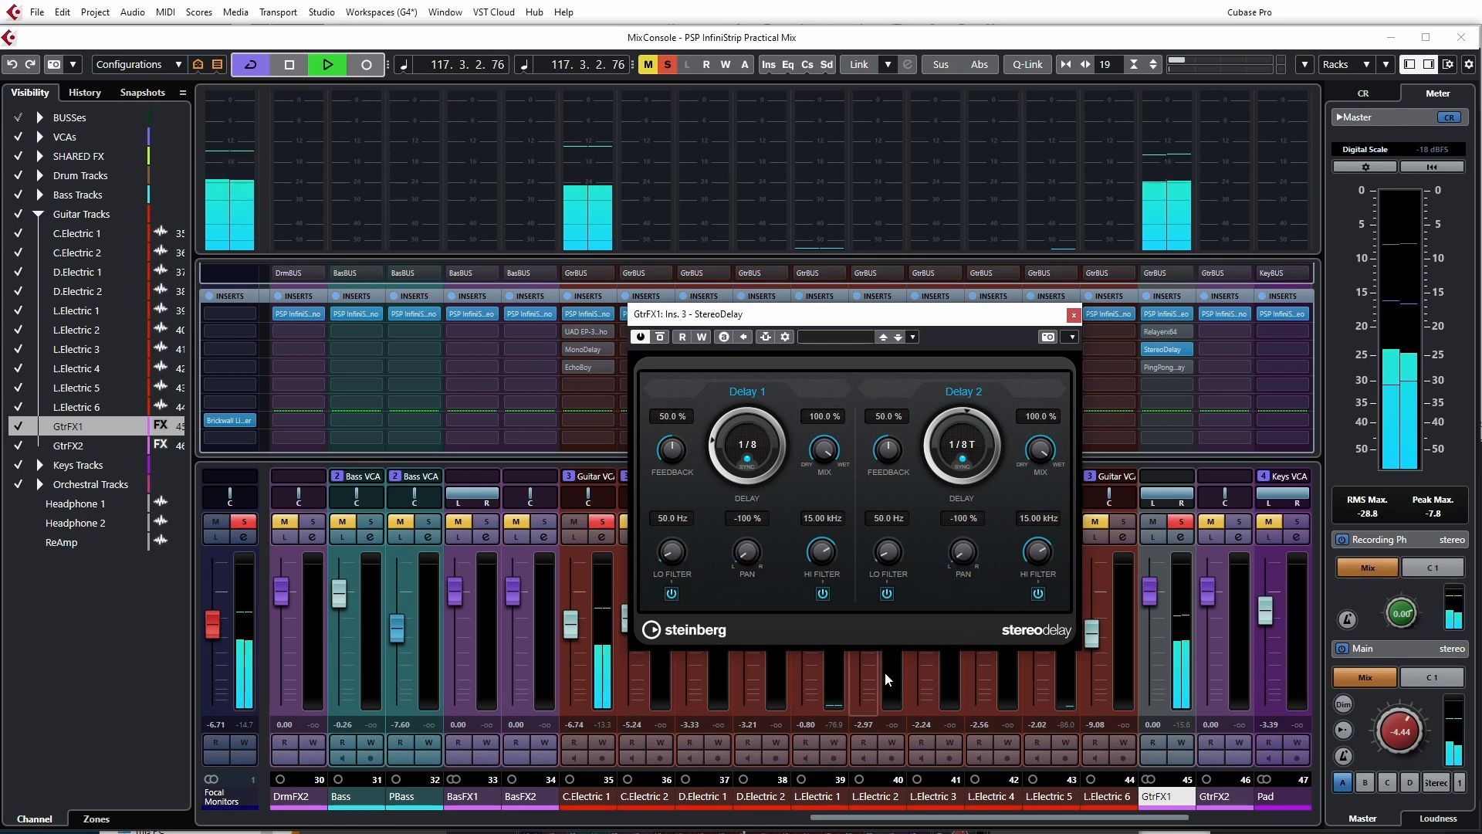
{"action": "left_click_drag", "start_coordinate": [964, 552], "coordinate": [1003, 348]}
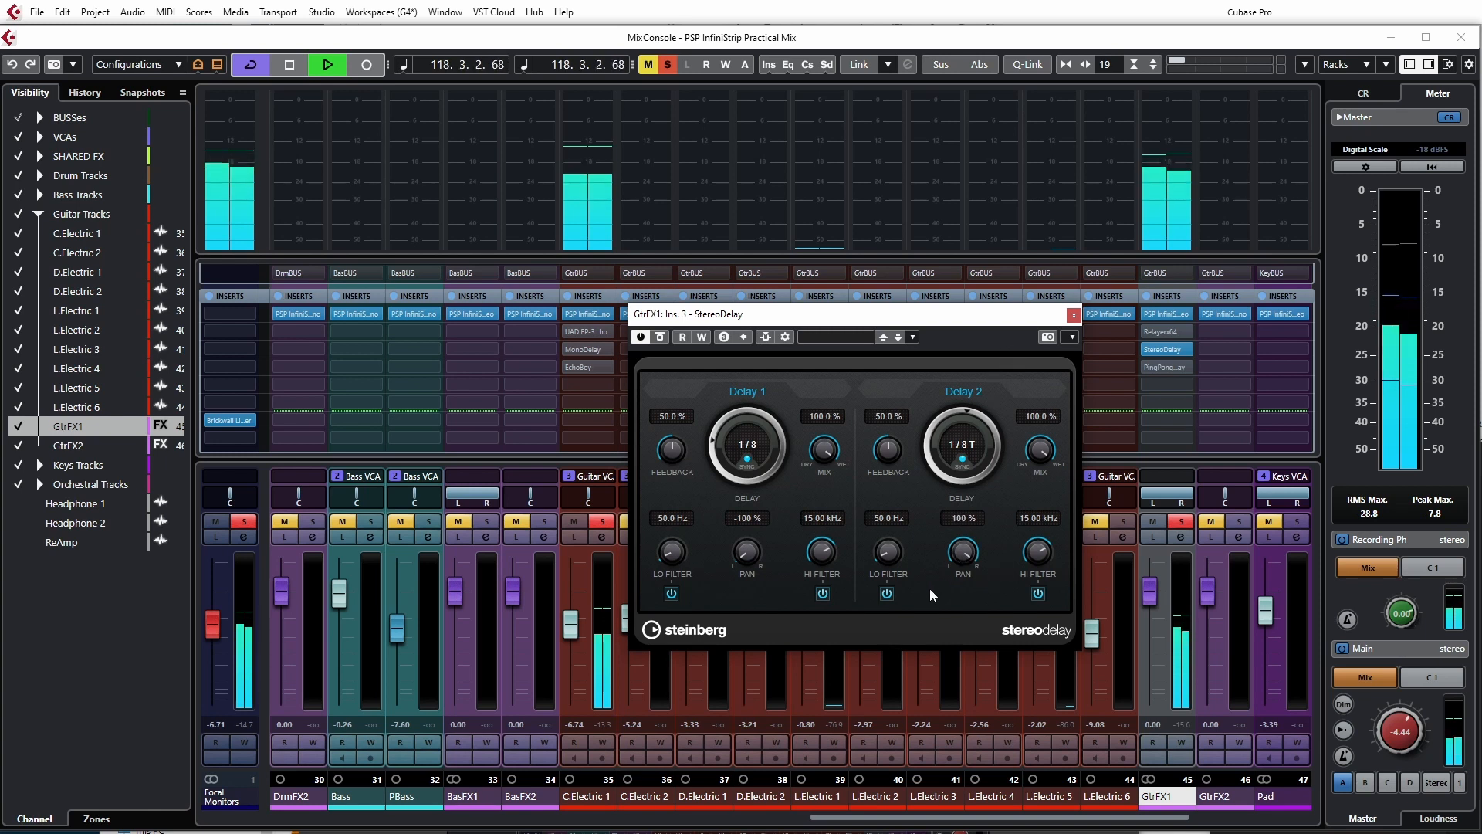
Step: Set Delay 2's lo and hi filters to 148.7 Hz and 13.78 kHz, and Delay 1's to 101.3 Hz and 12.18 kHz
{"action": "left_click_drag", "start_coordinate": [887, 562], "coordinate": [887, 545]}
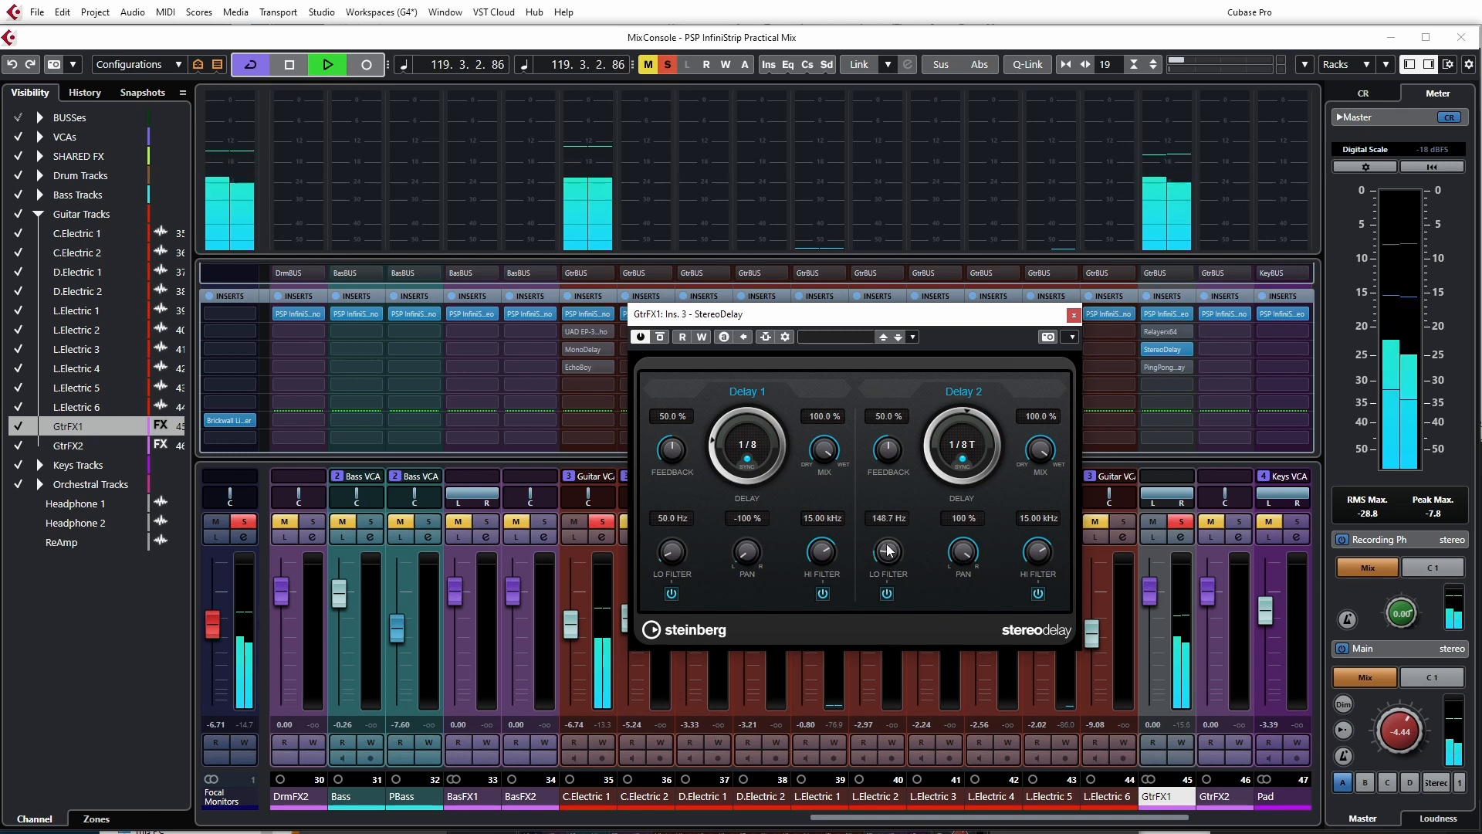
{"action": "left_click_drag", "start_coordinate": [1036, 553], "coordinate": [1036, 564]}
{"action": "left_click_drag", "start_coordinate": [822, 557], "coordinate": [826, 574]}
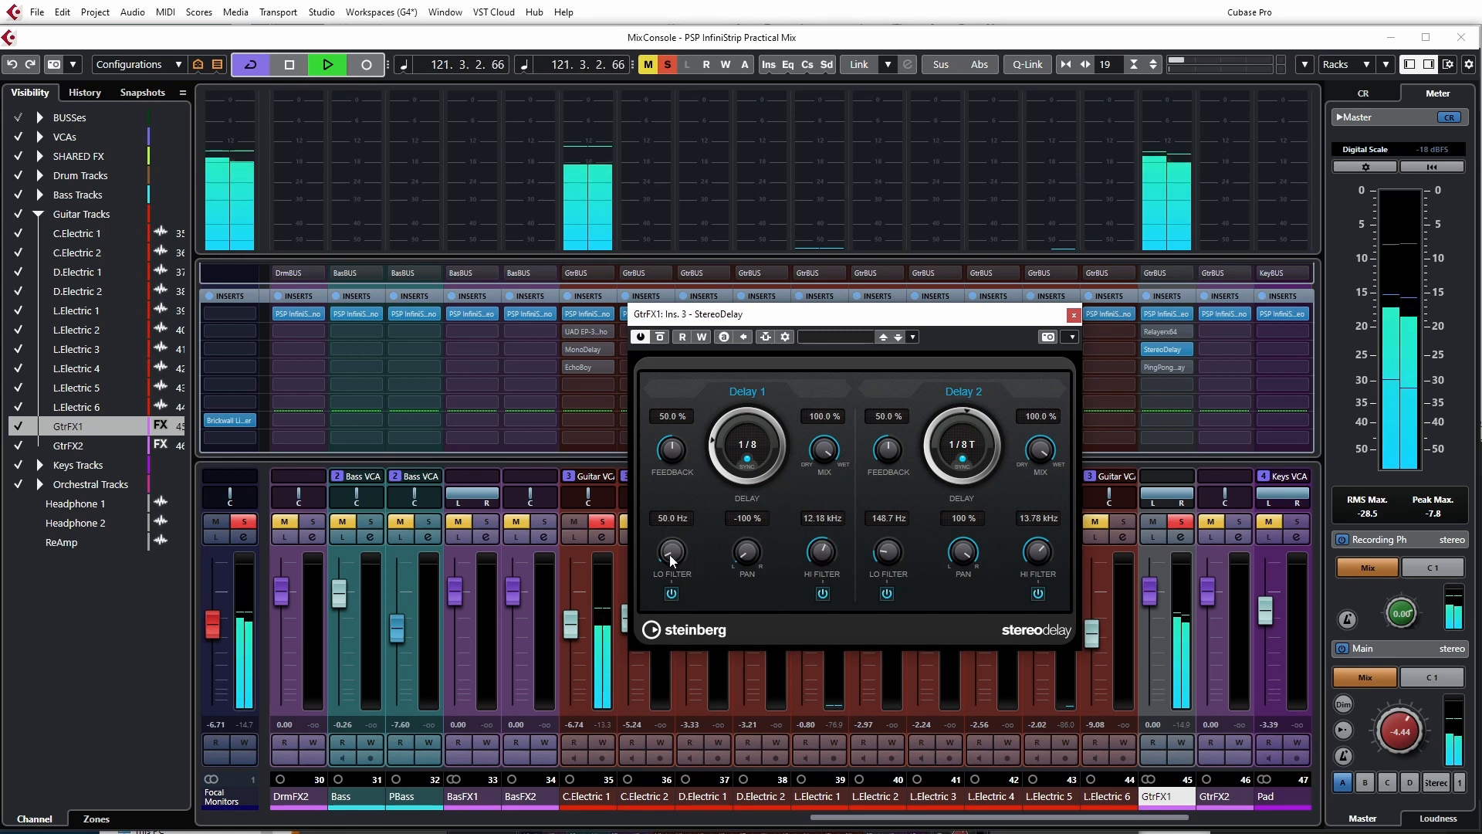
Step: Audition StereoDelay's feedback, setting Delay 1 to 92 % and Delay 2 to 93 %, and close the plug-in
{"action": "left_click_drag", "start_coordinate": [676, 451], "coordinate": [663, 491]}
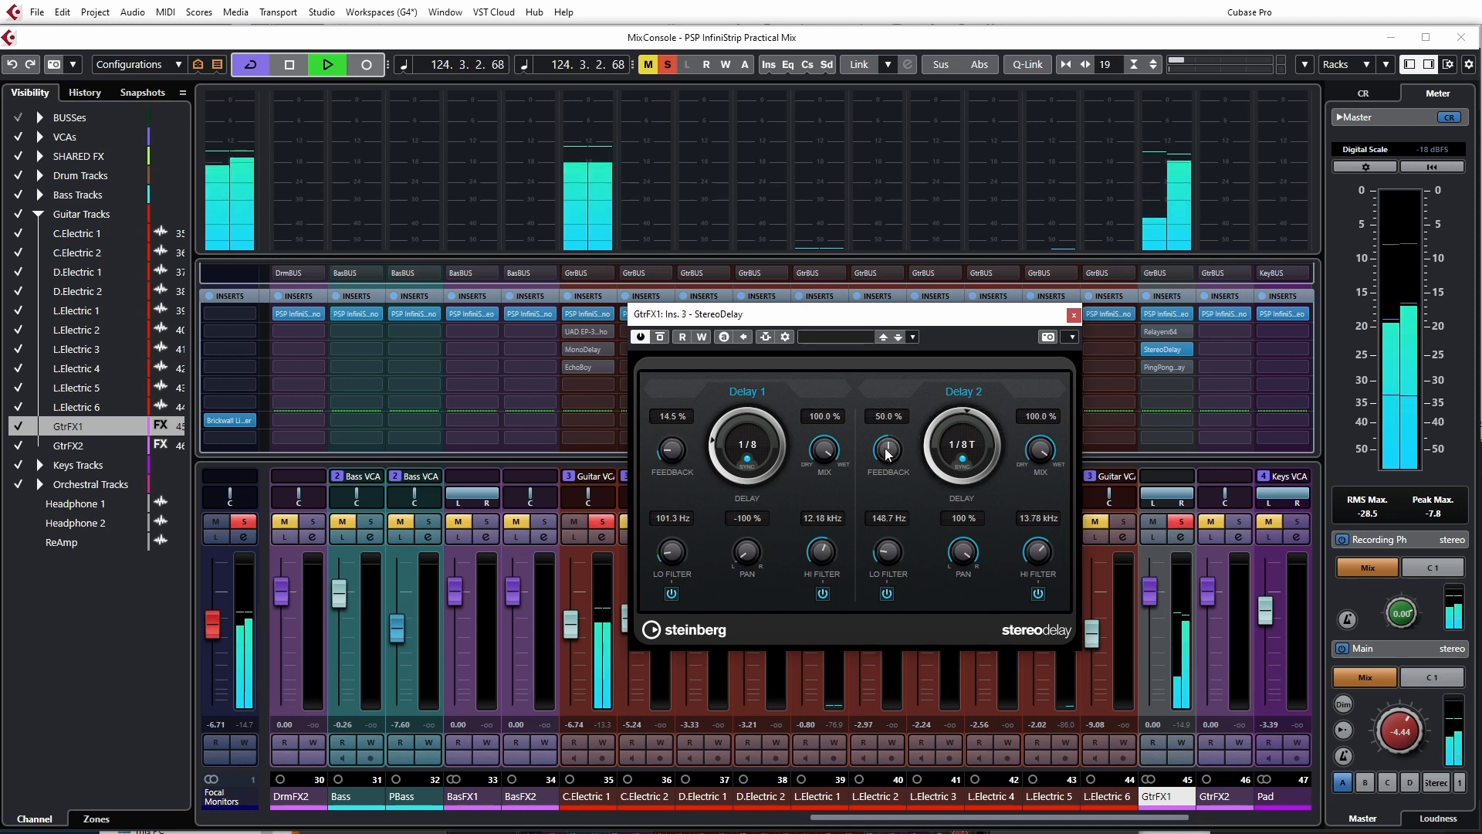
{"action": "key", "text": "space"}
{"action": "key", "text": "space"}
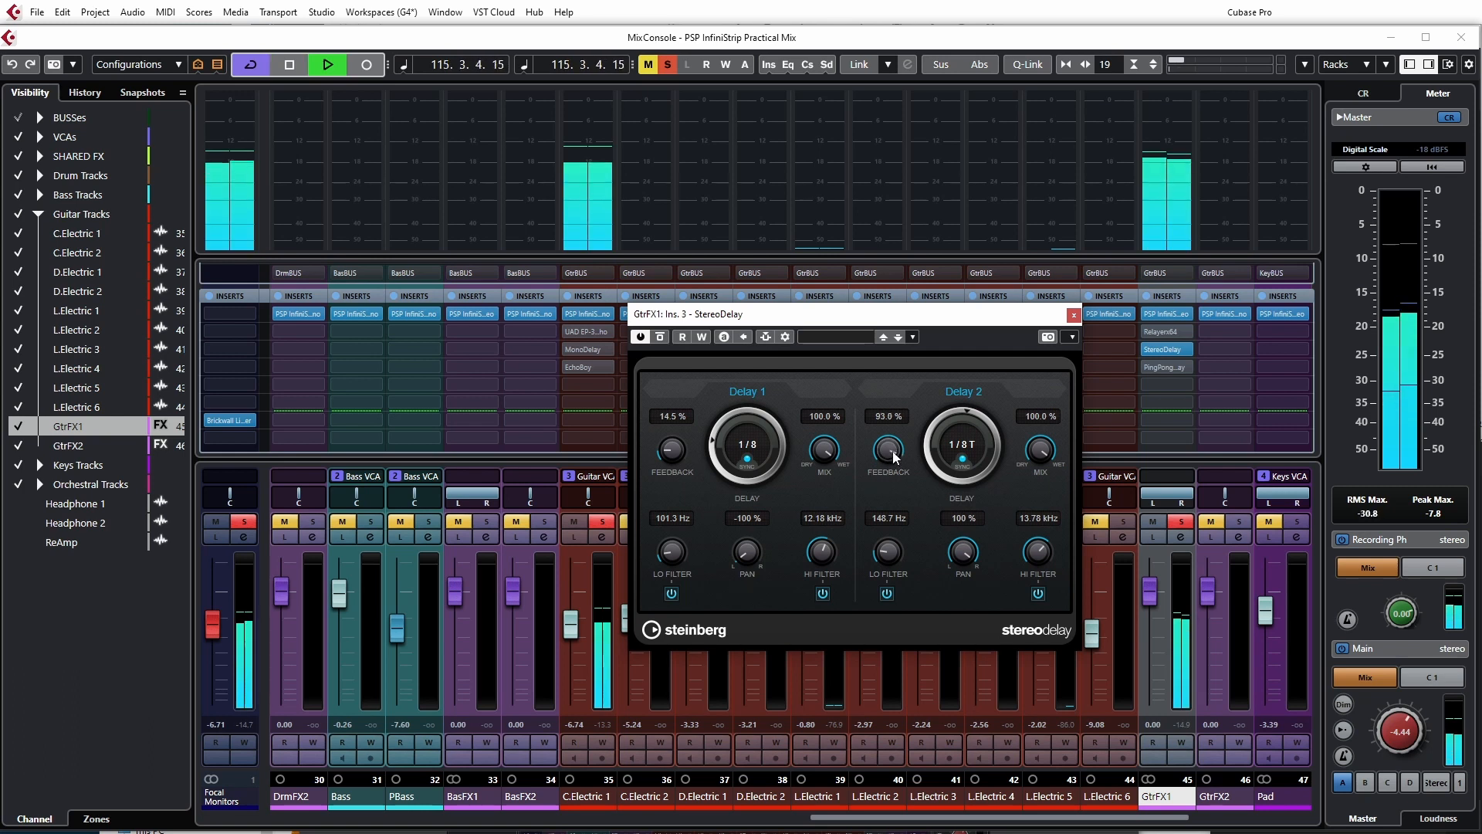
{"action": "left_click_drag", "start_coordinate": [674, 451], "coordinate": [820, 233]}
{"action": "key", "text": "space"}
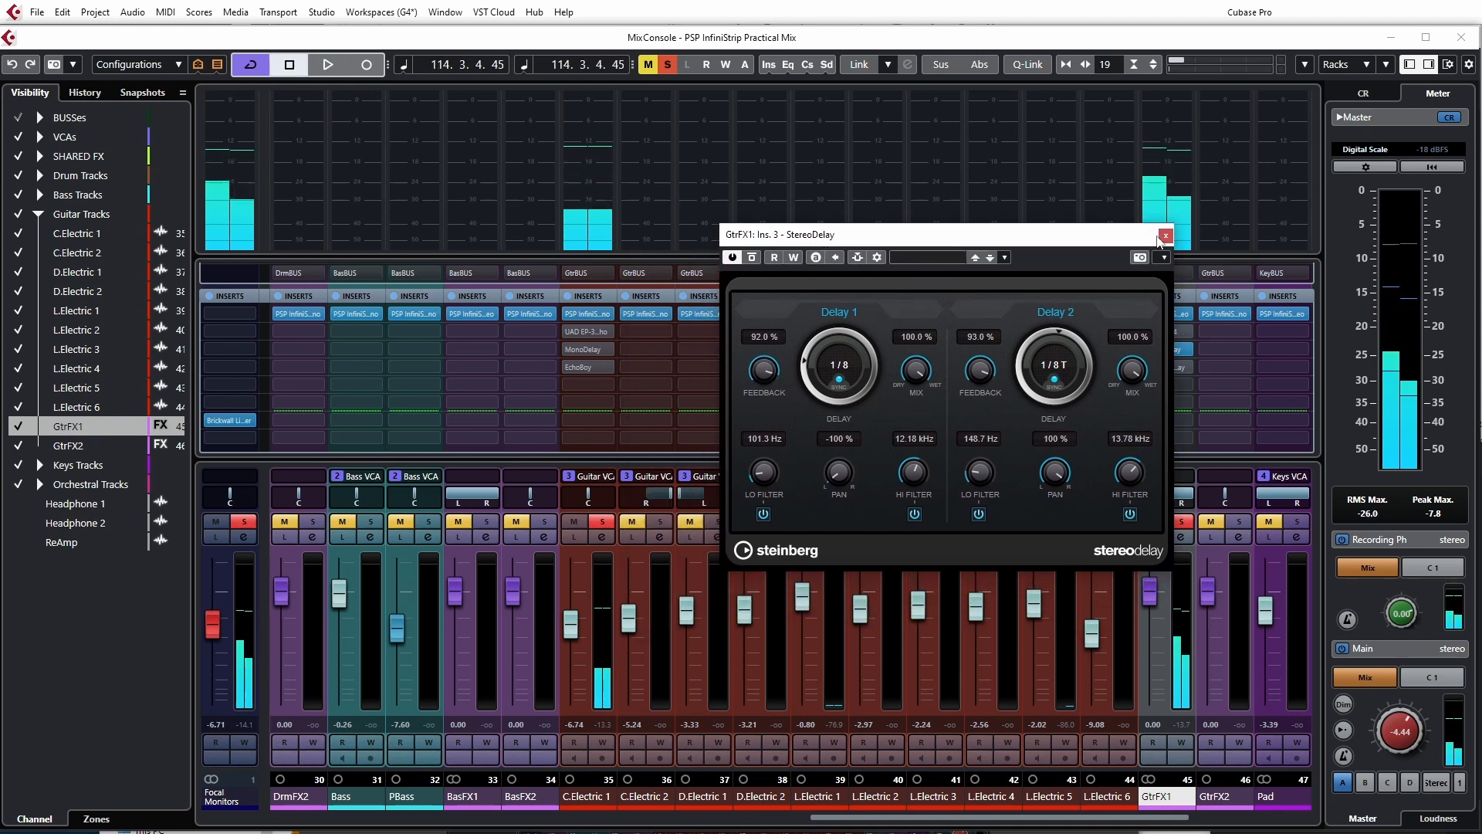
{"action": "left_click", "coordinate": [1166, 234]}
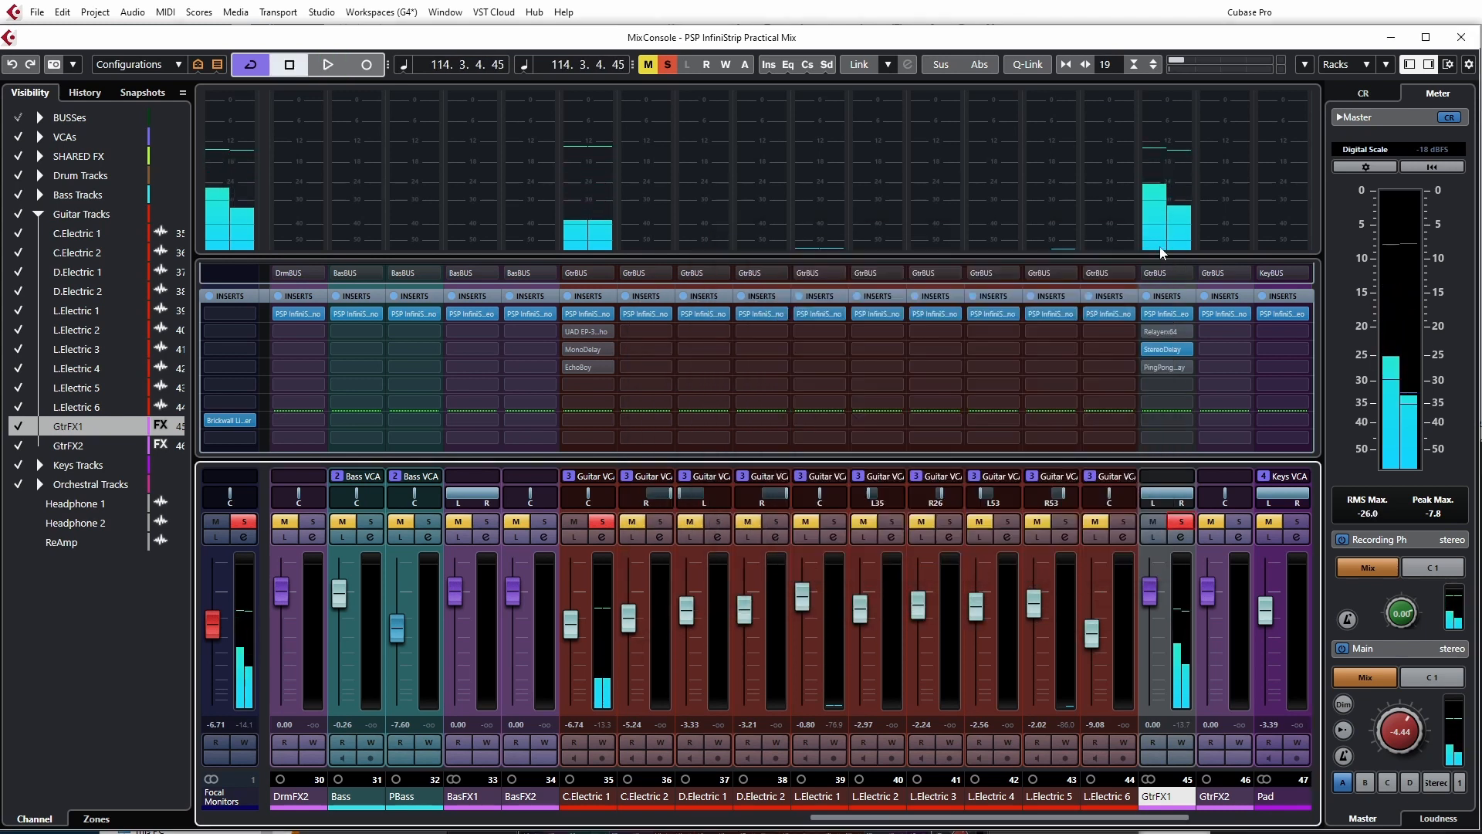
Step: Turn C.Electric 1's GtrFX1 send fully down and raise it to -21.4 dB while the guitar plays
{"action": "left_click", "coordinate": [594, 297]}
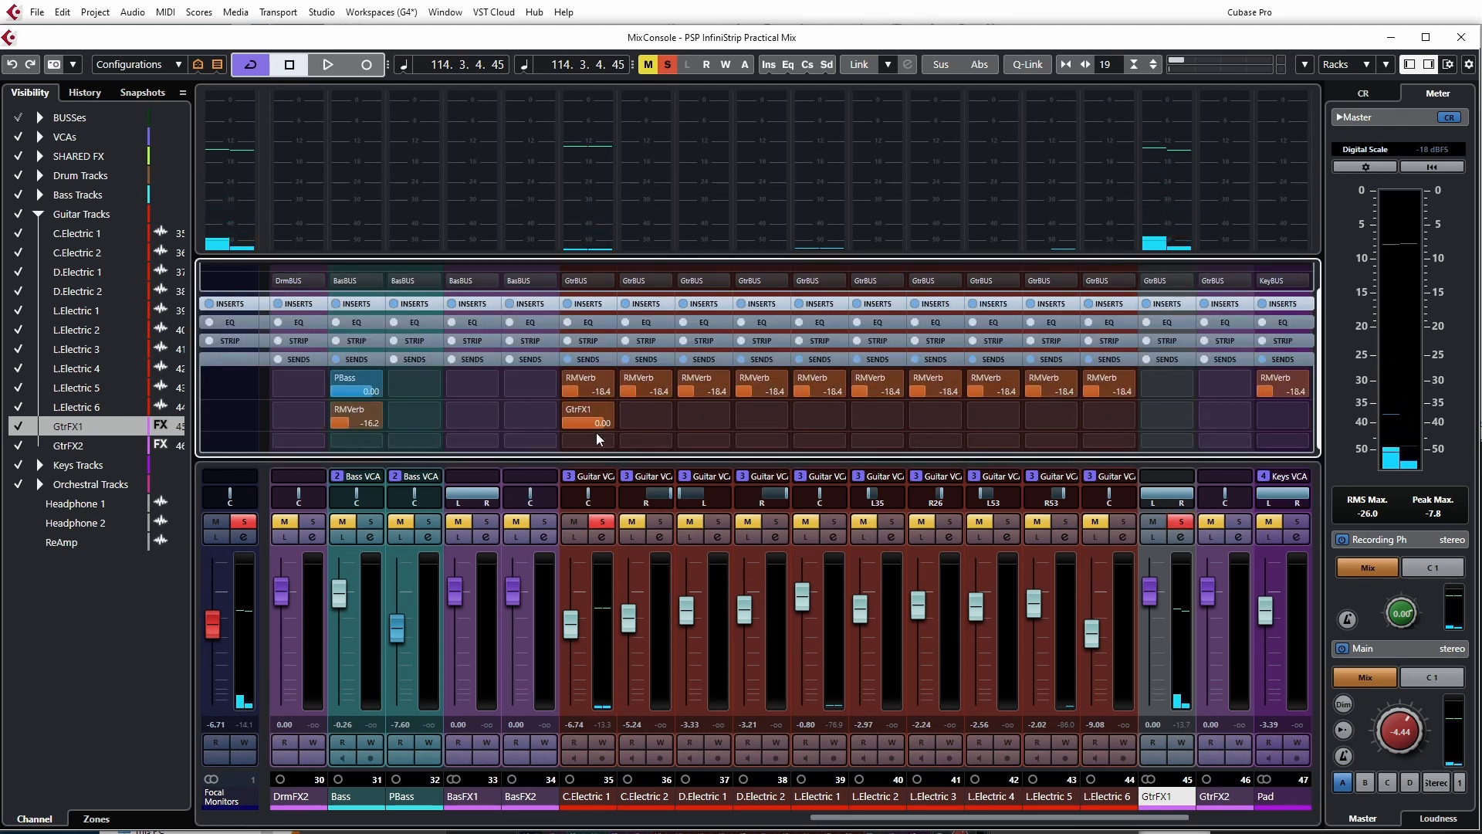
{"action": "left_click_drag", "start_coordinate": [601, 424], "coordinate": [479, 424]}
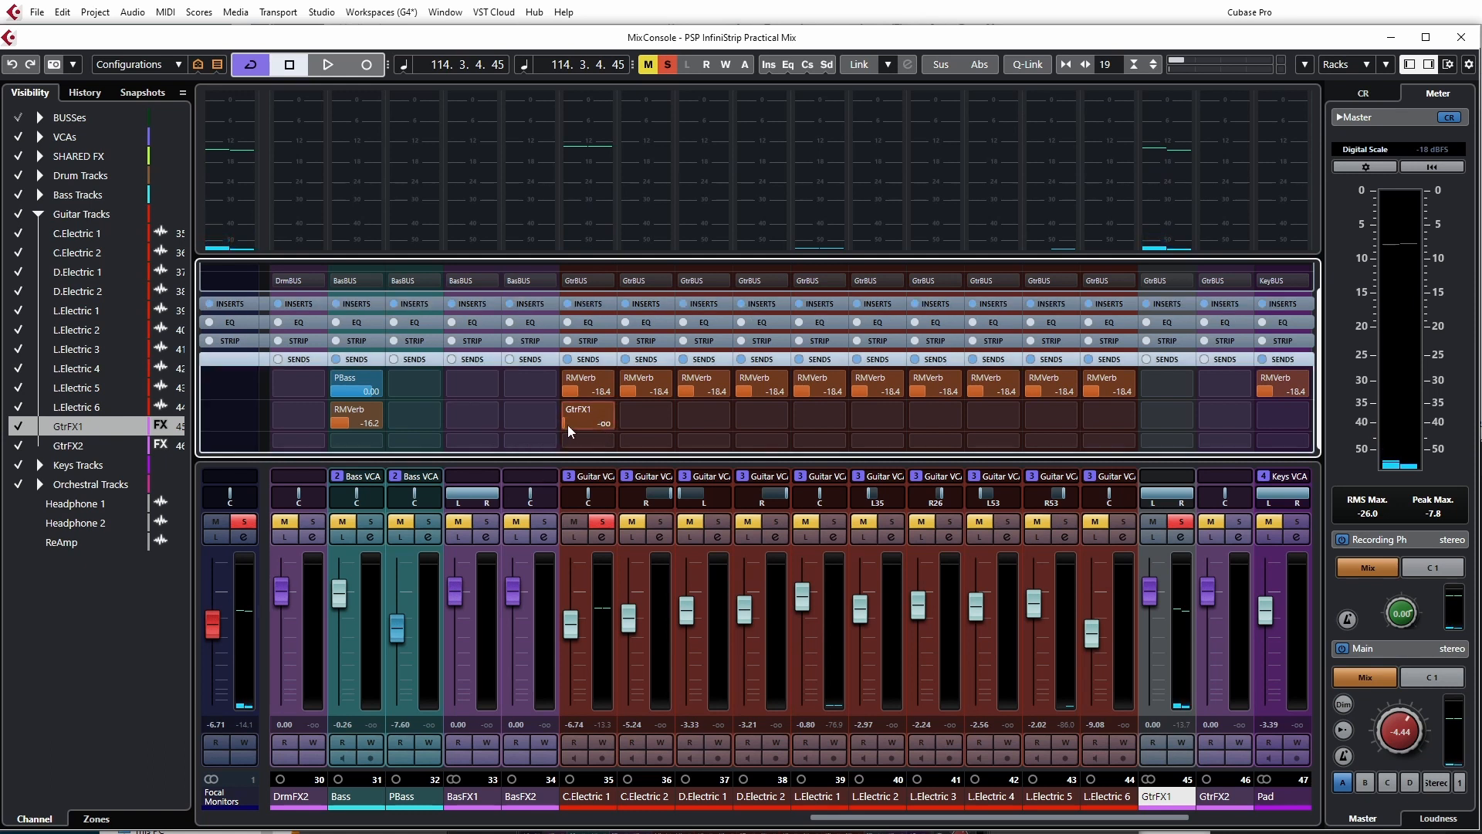
{"action": "key", "text": "space"}
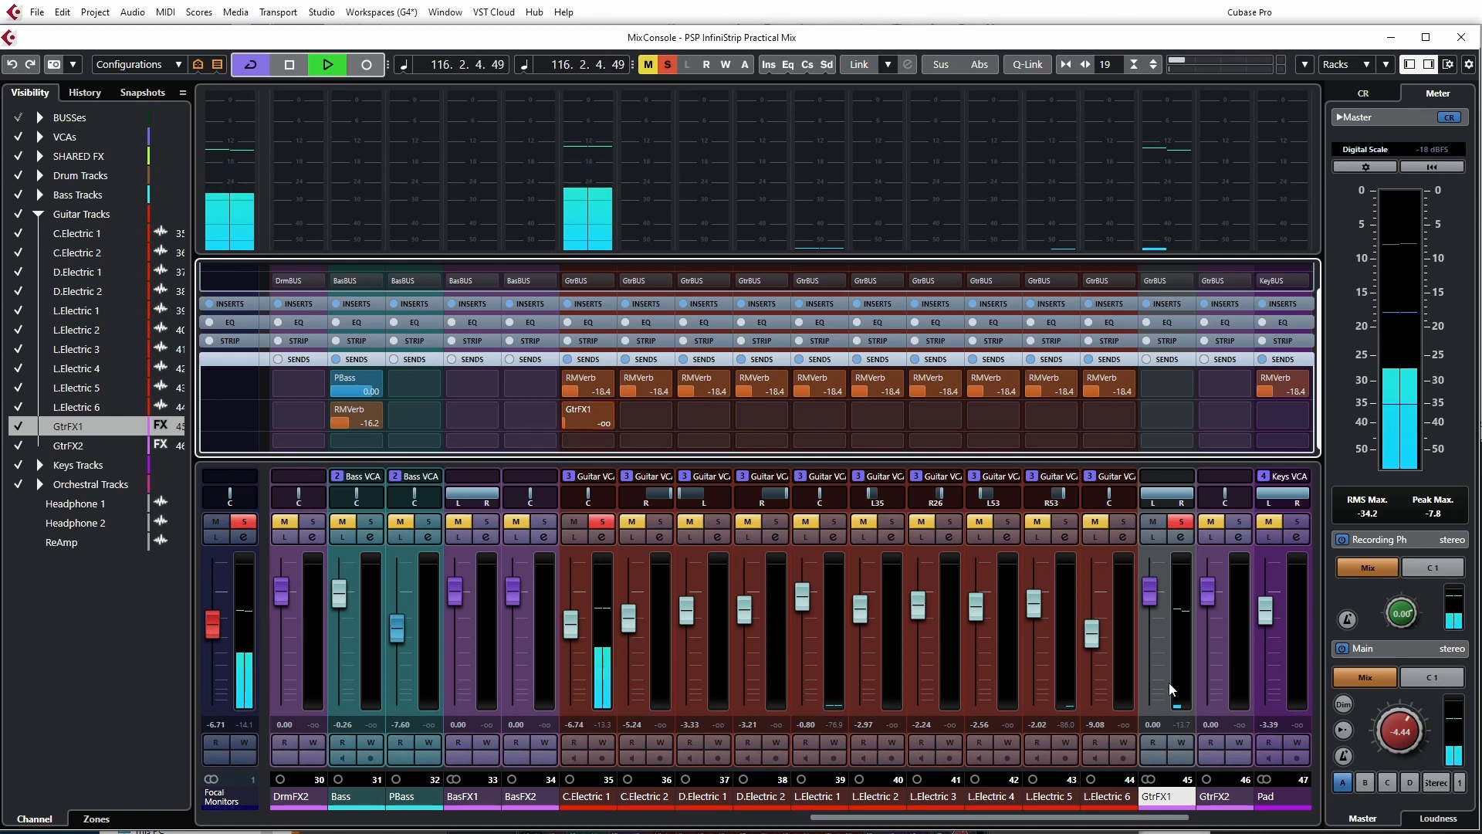
{"action": "left_click_drag", "start_coordinate": [563, 423], "coordinate": [582, 421]}
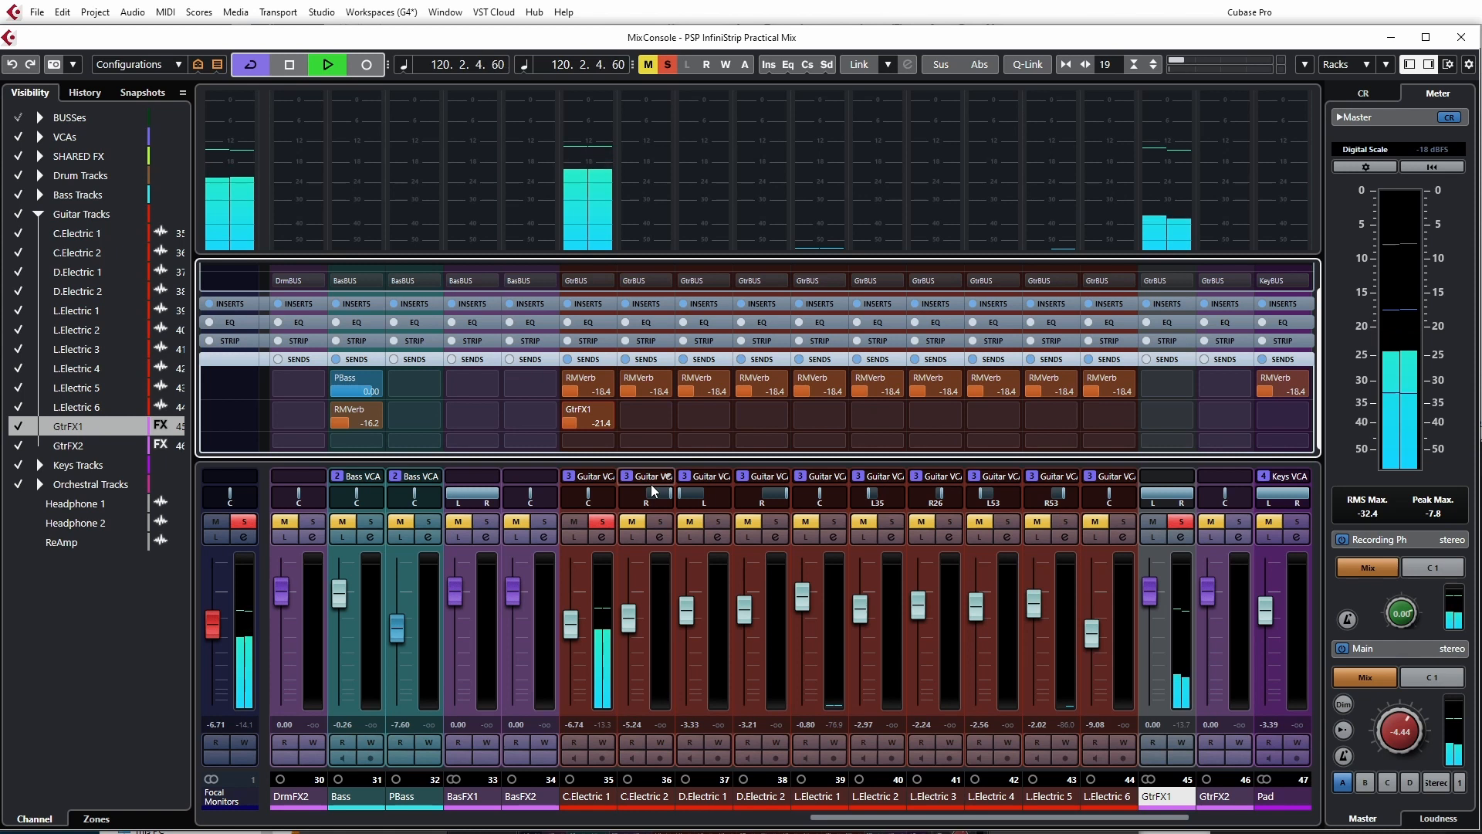
{"action": "key", "text": "space"}
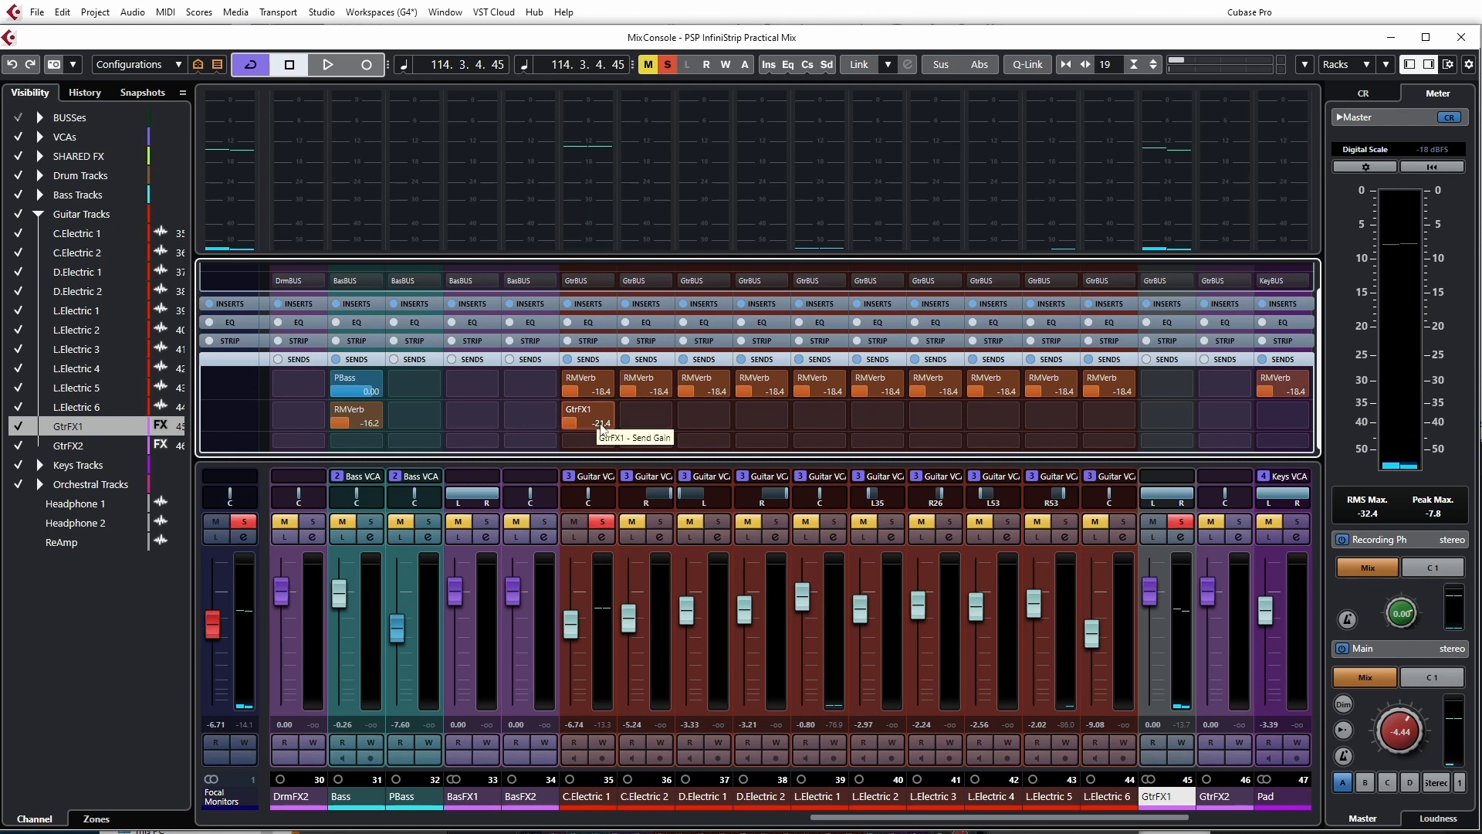
Step: Audition the GtrFX1 send at its current level and raise it to -1.14 dB during playback
{"action": "key", "text": "space"}
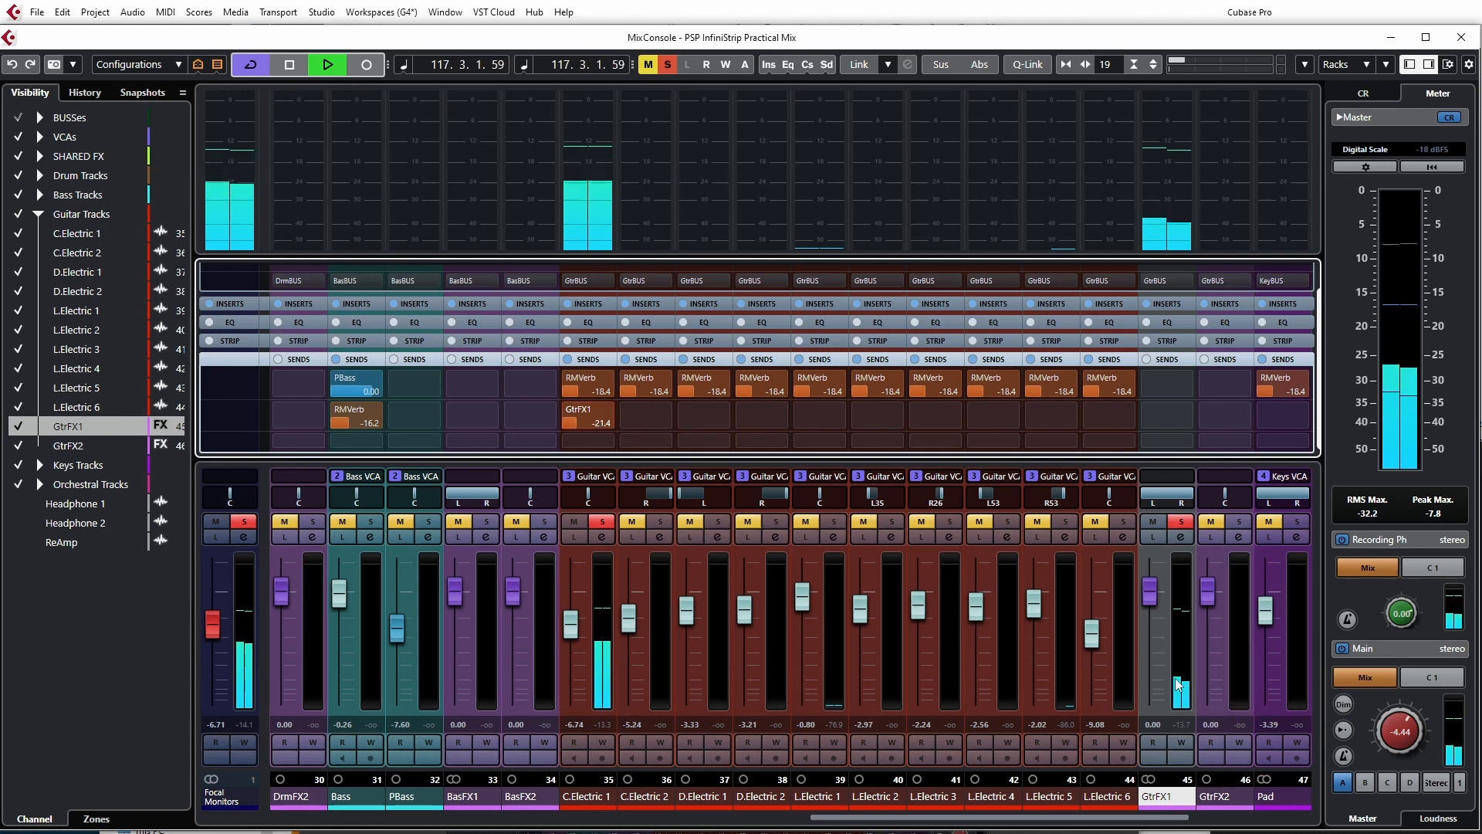
{"action": "key", "text": "space"}
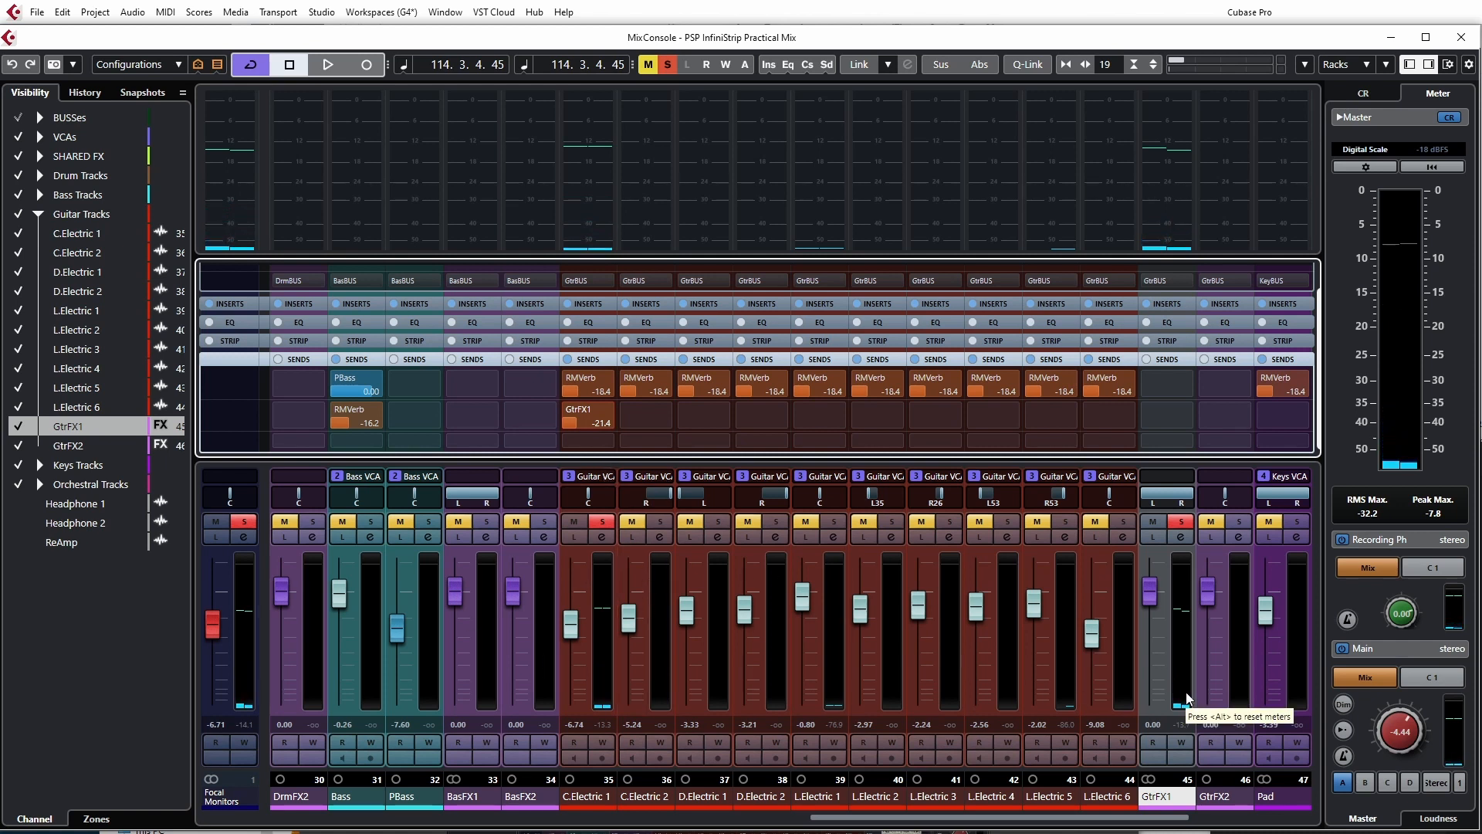
{"action": "key", "text": "space"}
{"action": "left_click_drag", "start_coordinate": [581, 426], "coordinate": [618, 433]}
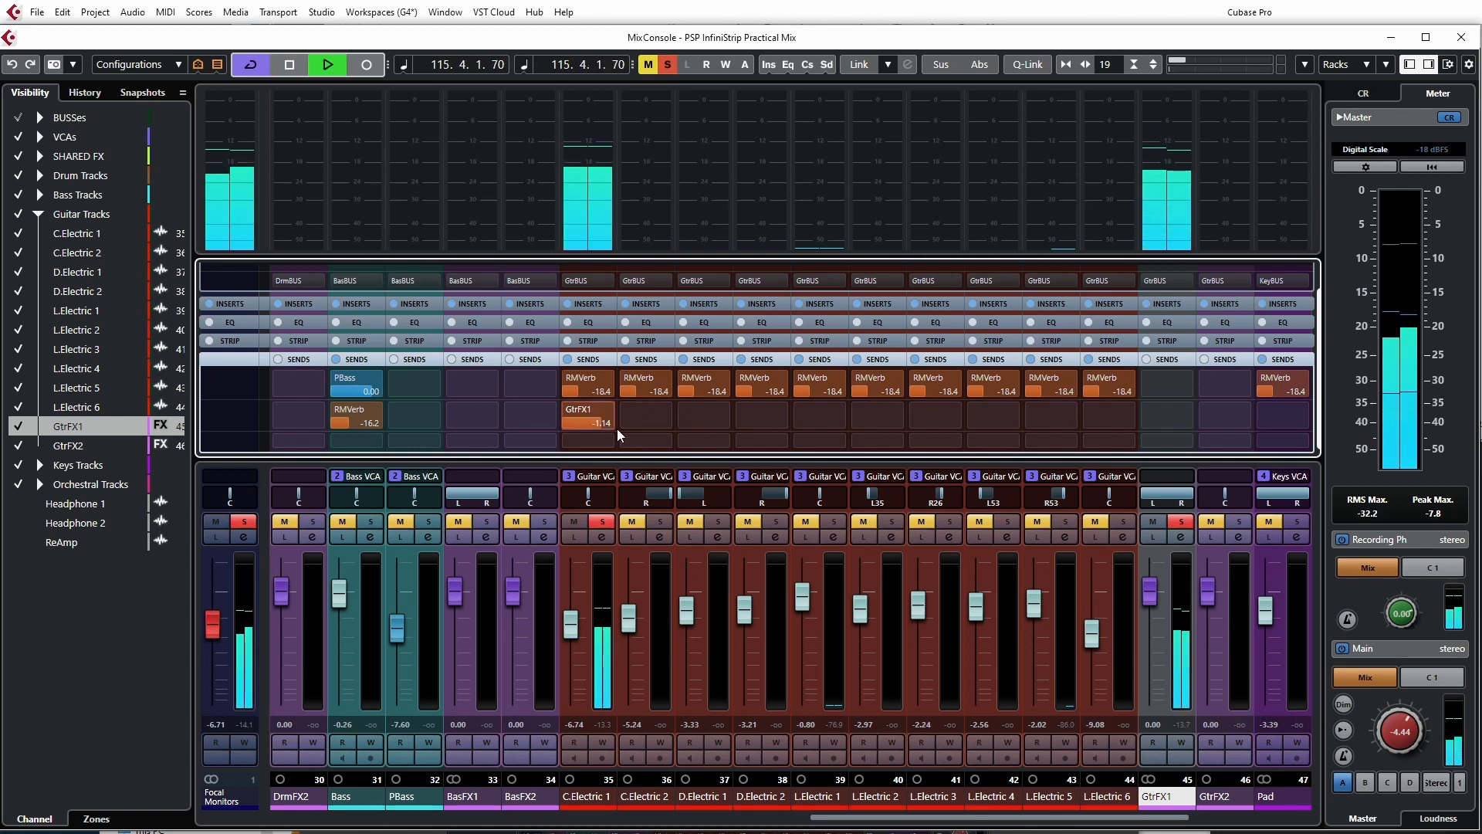
{"action": "key", "text": "space"}
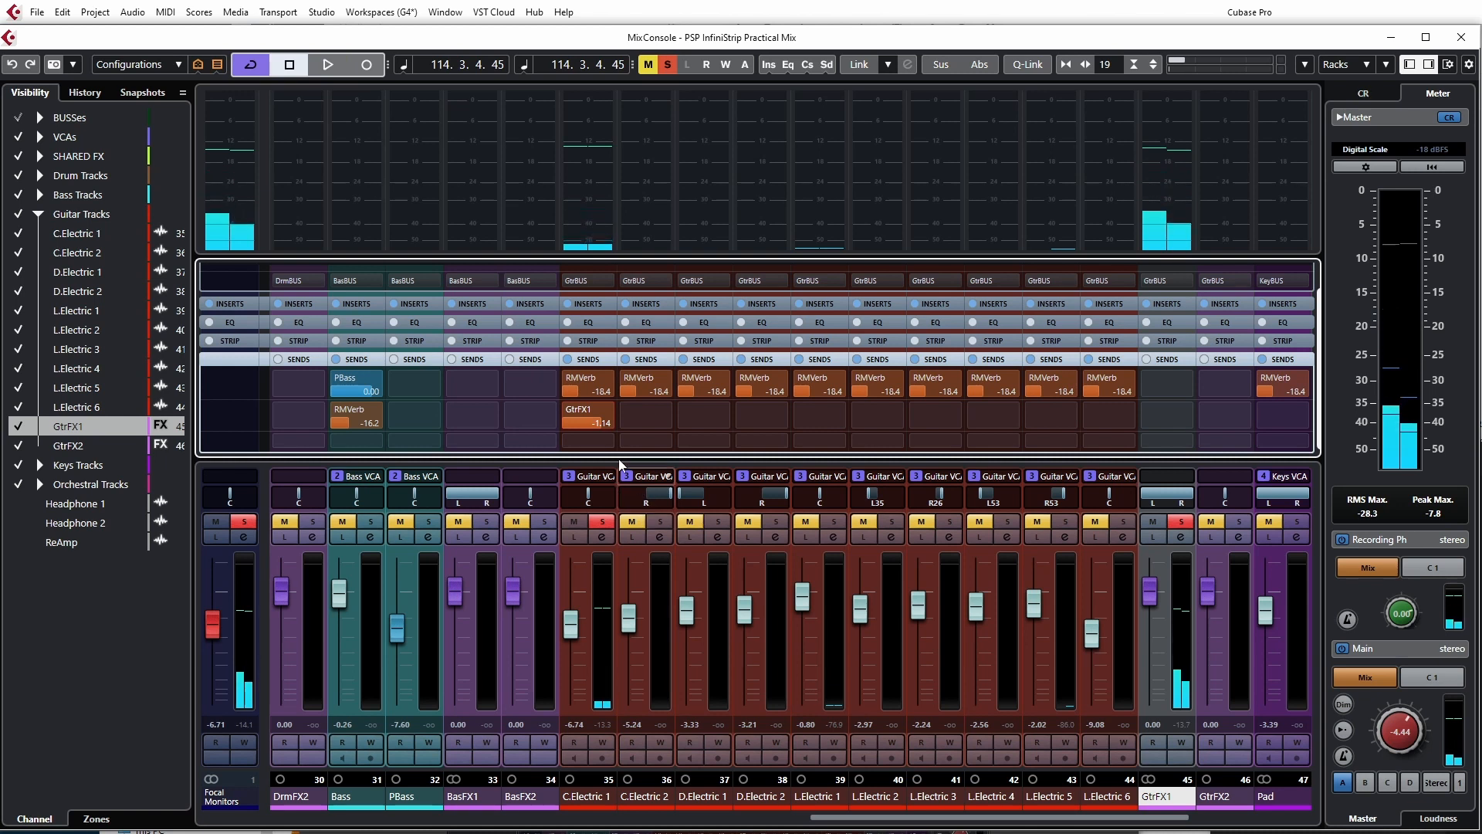
Step: Lower C.Electric 1's GtrFX1 send to -17.5 dB, play the guitar, and bring the send to -11.1 dB
{"action": "left_click_drag", "start_coordinate": [594, 425], "coordinate": [576, 428]}
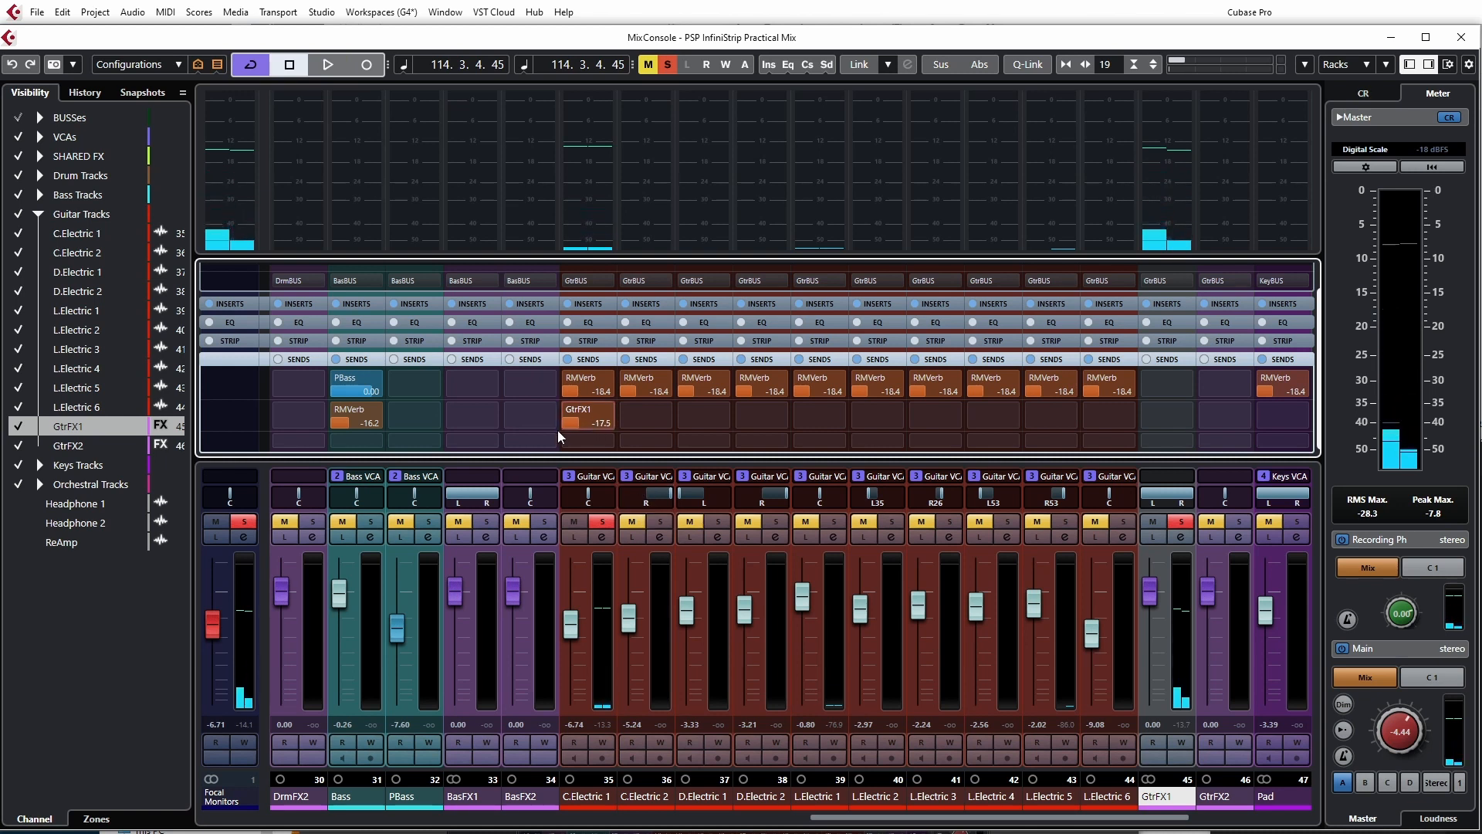
{"action": "key", "text": "space"}
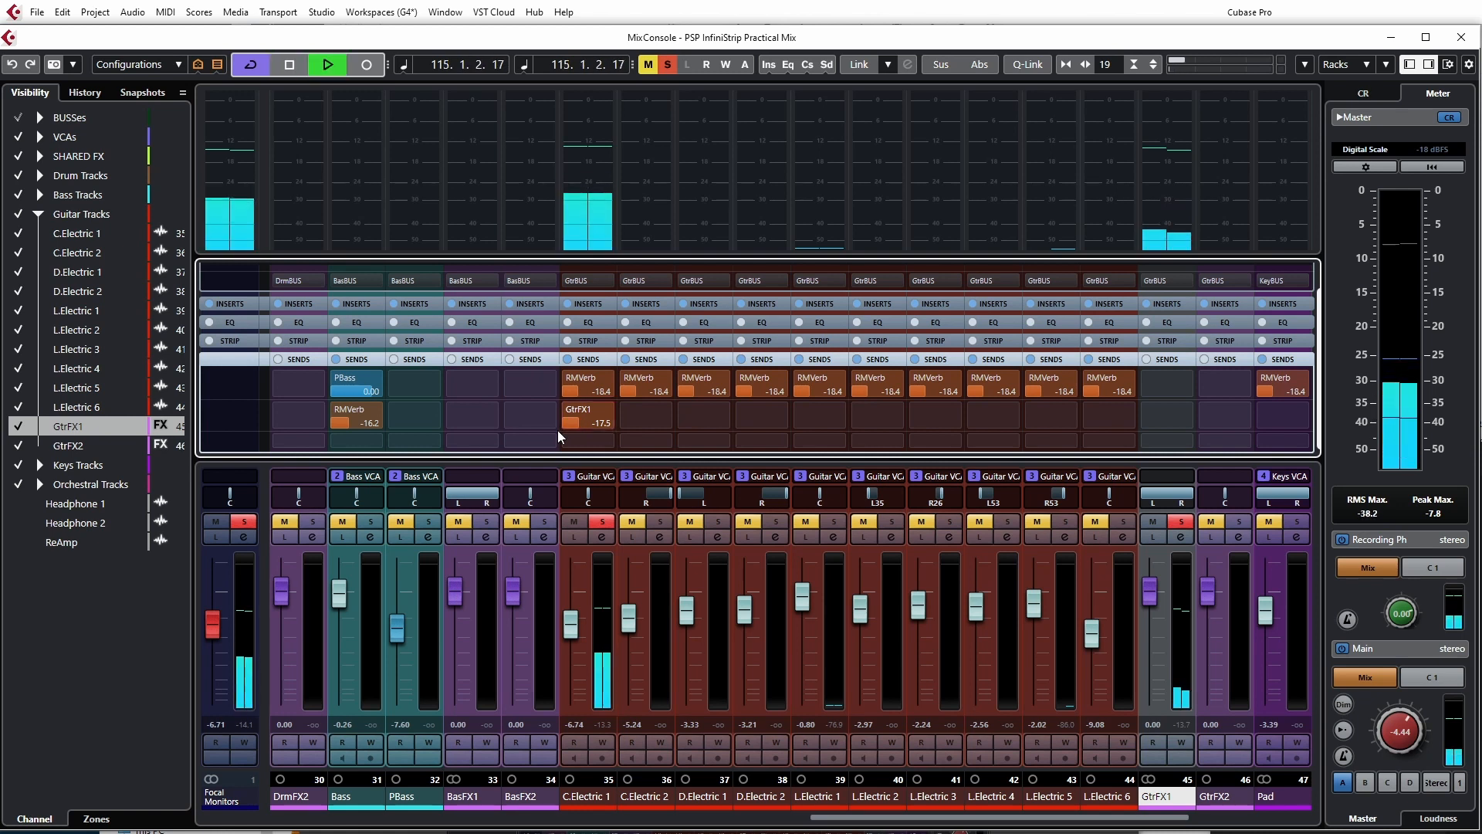
{"action": "key", "text": "space"}
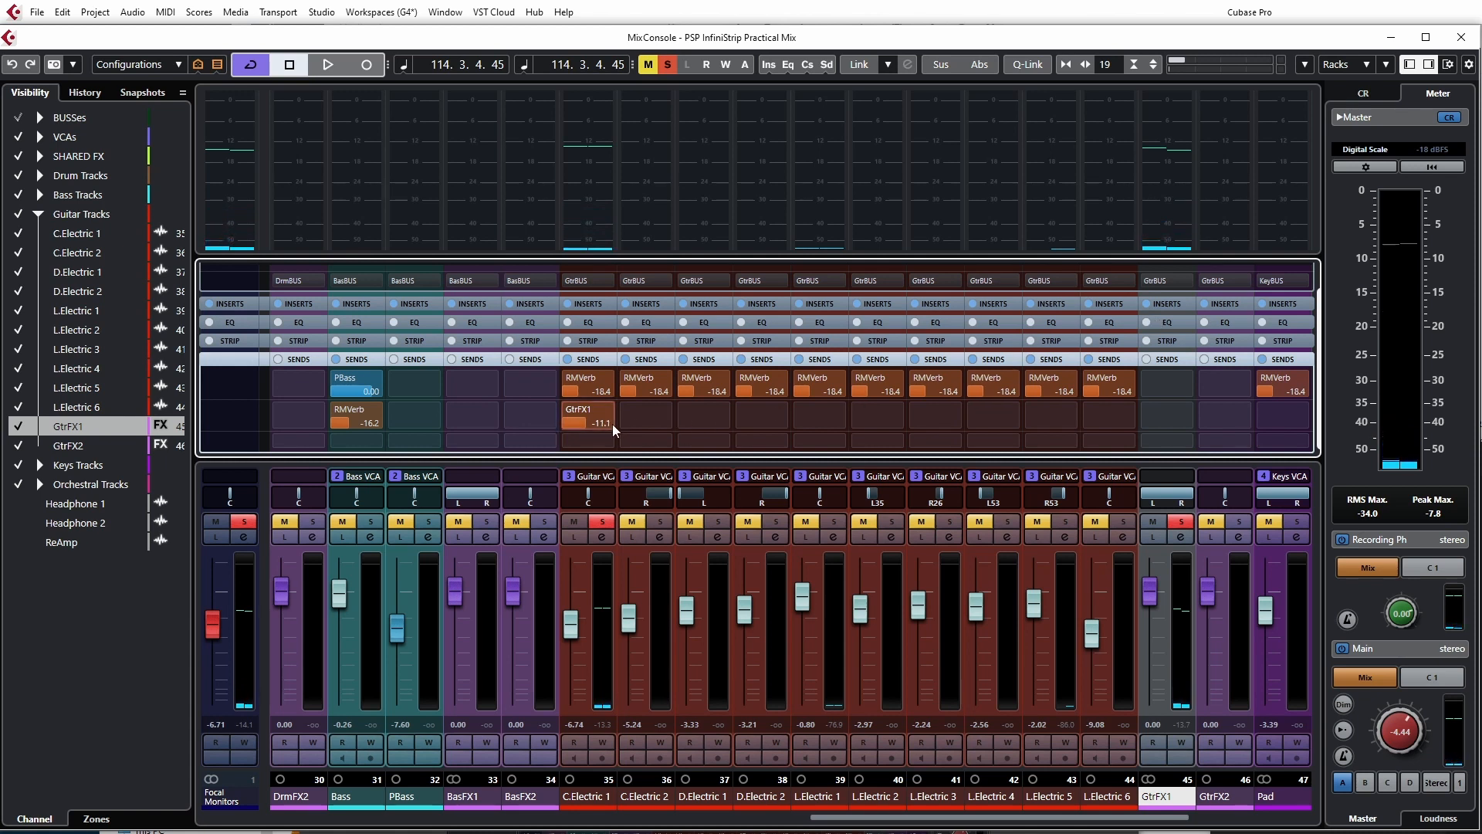
Step: Open PingPongDelay in the GtrFX1 channel's fourth insert slot and set its synced delay time to 1/8
{"action": "left_click", "coordinate": [1168, 302]}
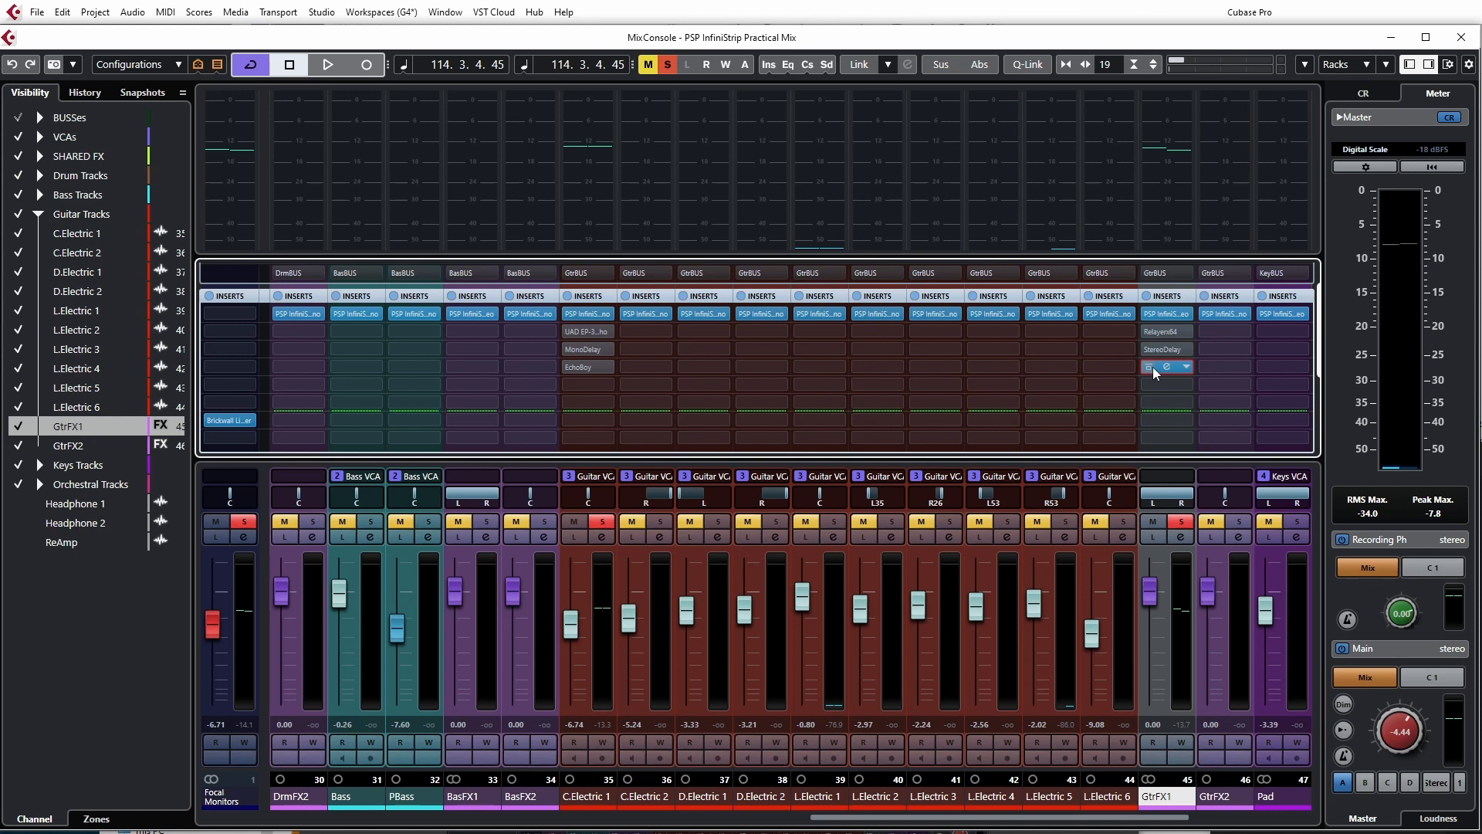
{"action": "left_click", "coordinate": [1163, 368]}
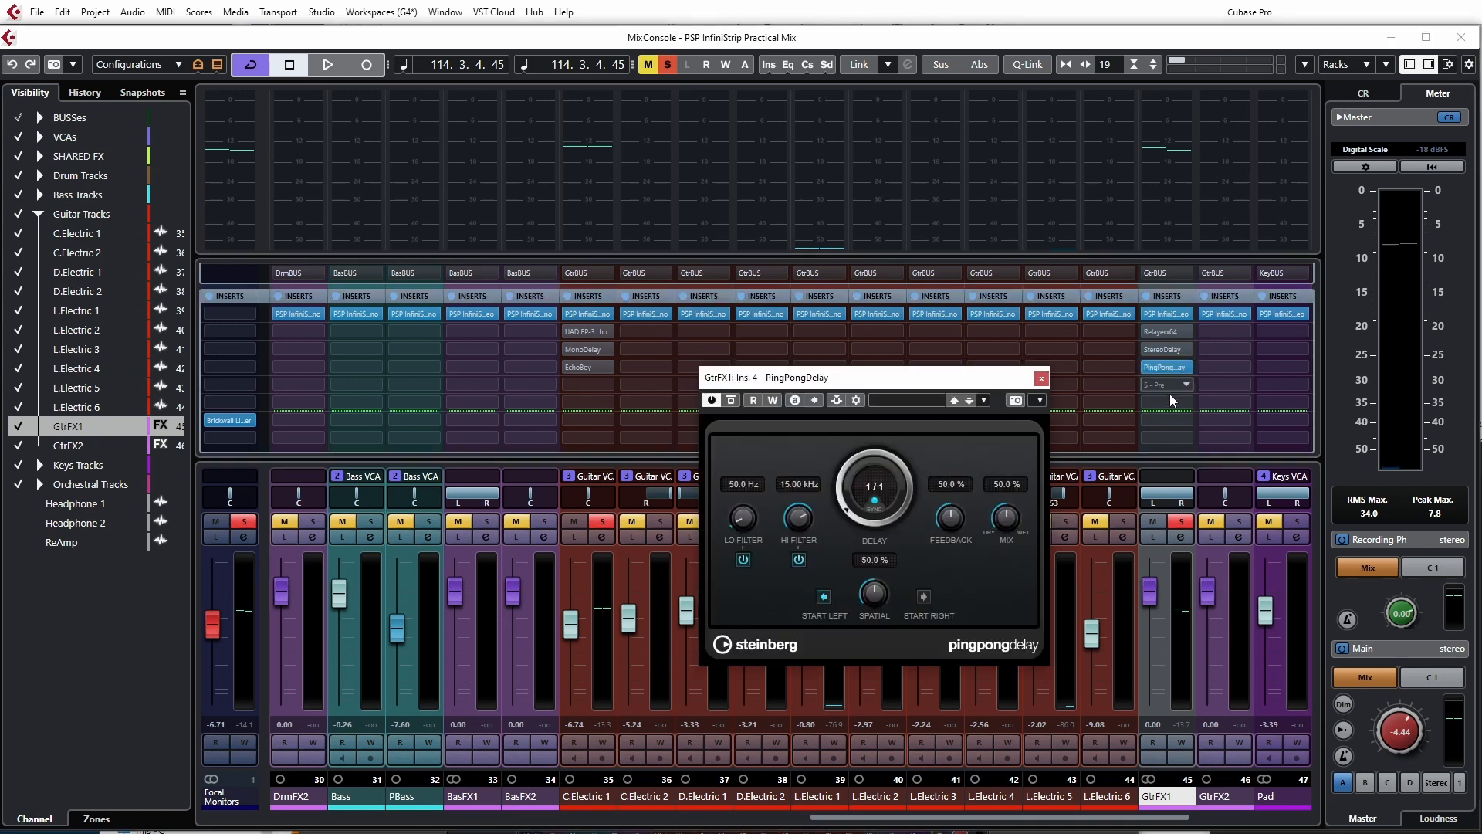
{"action": "left_click_drag", "start_coordinate": [850, 382], "coordinate": [844, 340]}
{"action": "left_click", "coordinate": [875, 444]}
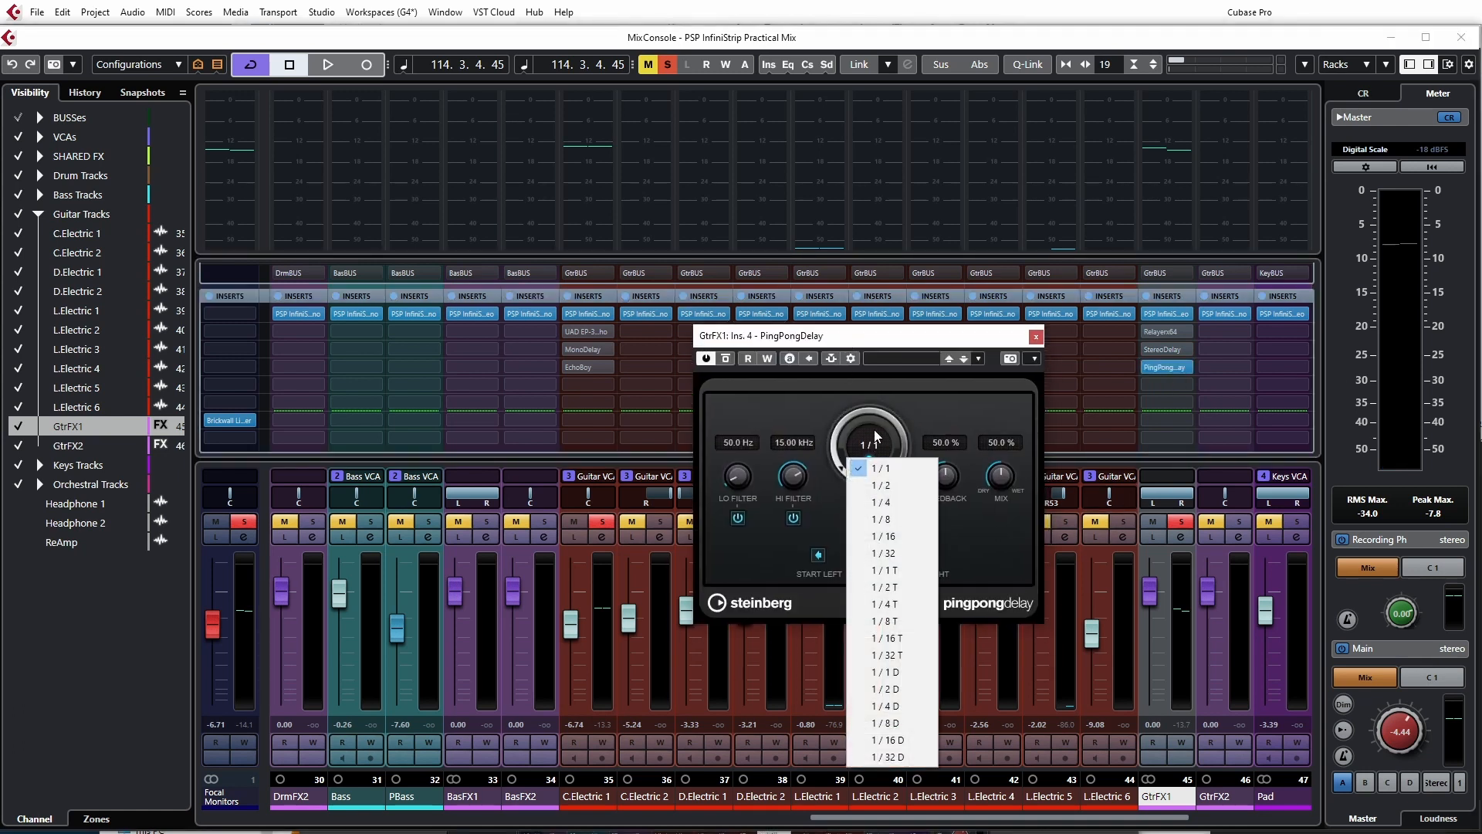
{"action": "left_click", "coordinate": [887, 519]}
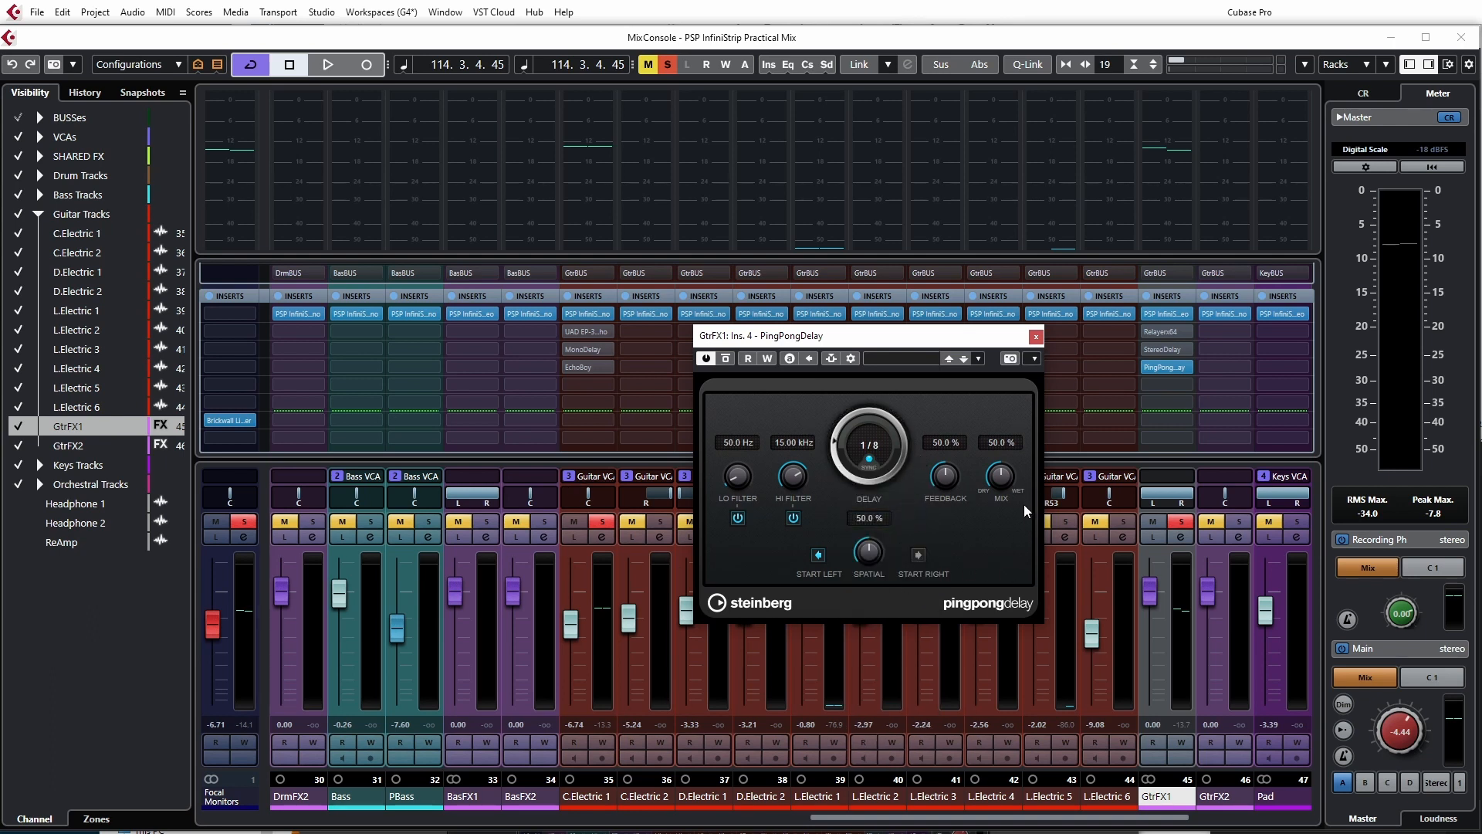
Step: Set PingPongDelay's mix to 100 % and feedback to 37 %, then audition the repeats starting from the left
{"action": "left_click_drag", "start_coordinate": [999, 475], "coordinate": [1038, 340]}
{"action": "left_click", "coordinate": [869, 458]}
{"action": "mouse_move", "coordinate": [945, 478]}
{"action": "left_mouse_down"}
{"action": "mouse_move", "coordinate": [923, 521]}
{"action": "mouse_move", "coordinate": [935, 493]}
{"action": "left_mouse_up"}
{"action": "left_click", "coordinate": [818, 555]}
{"action": "key", "text": "space"}
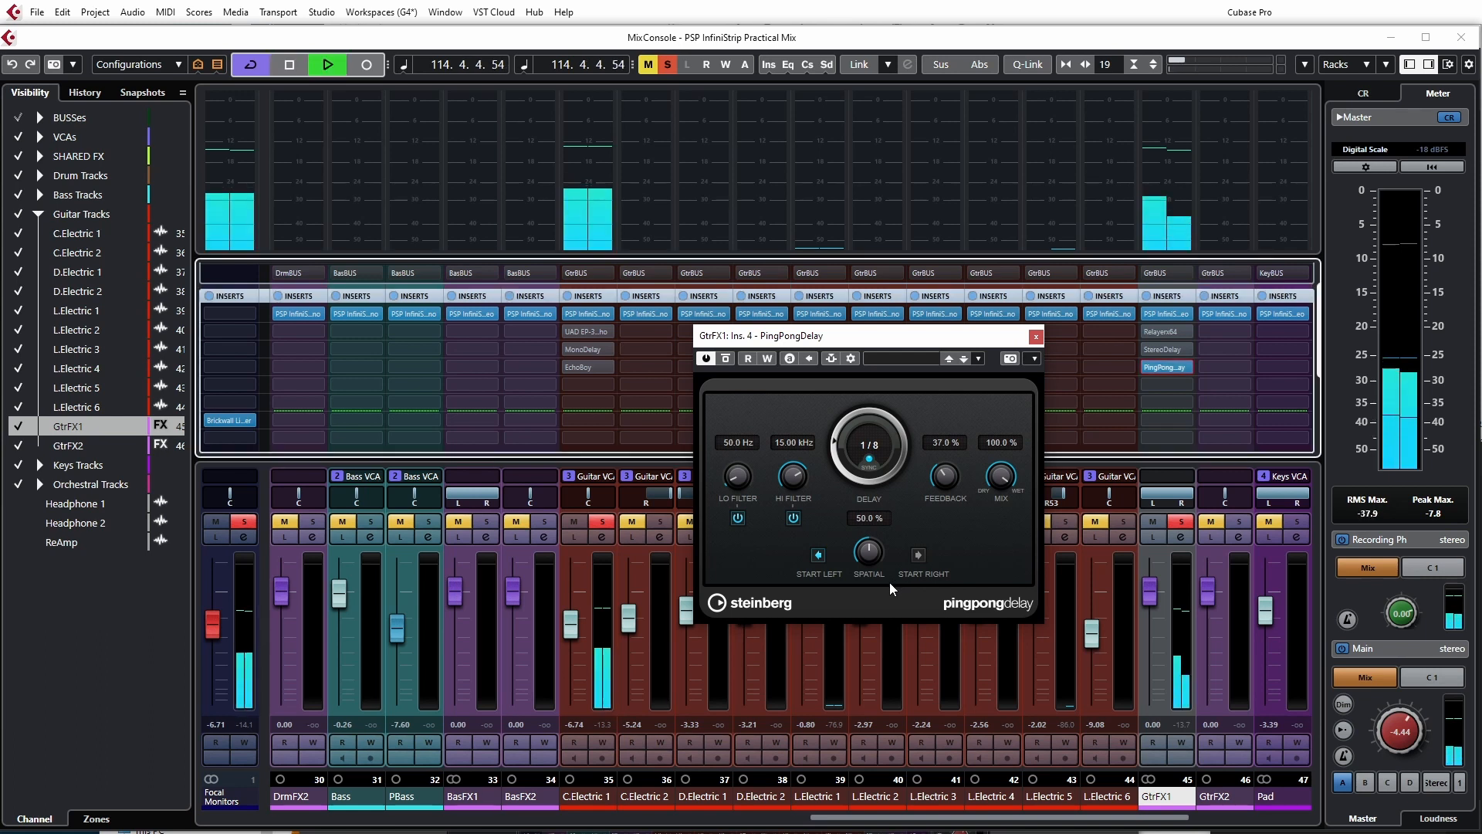
{"action": "key", "text": "space"}
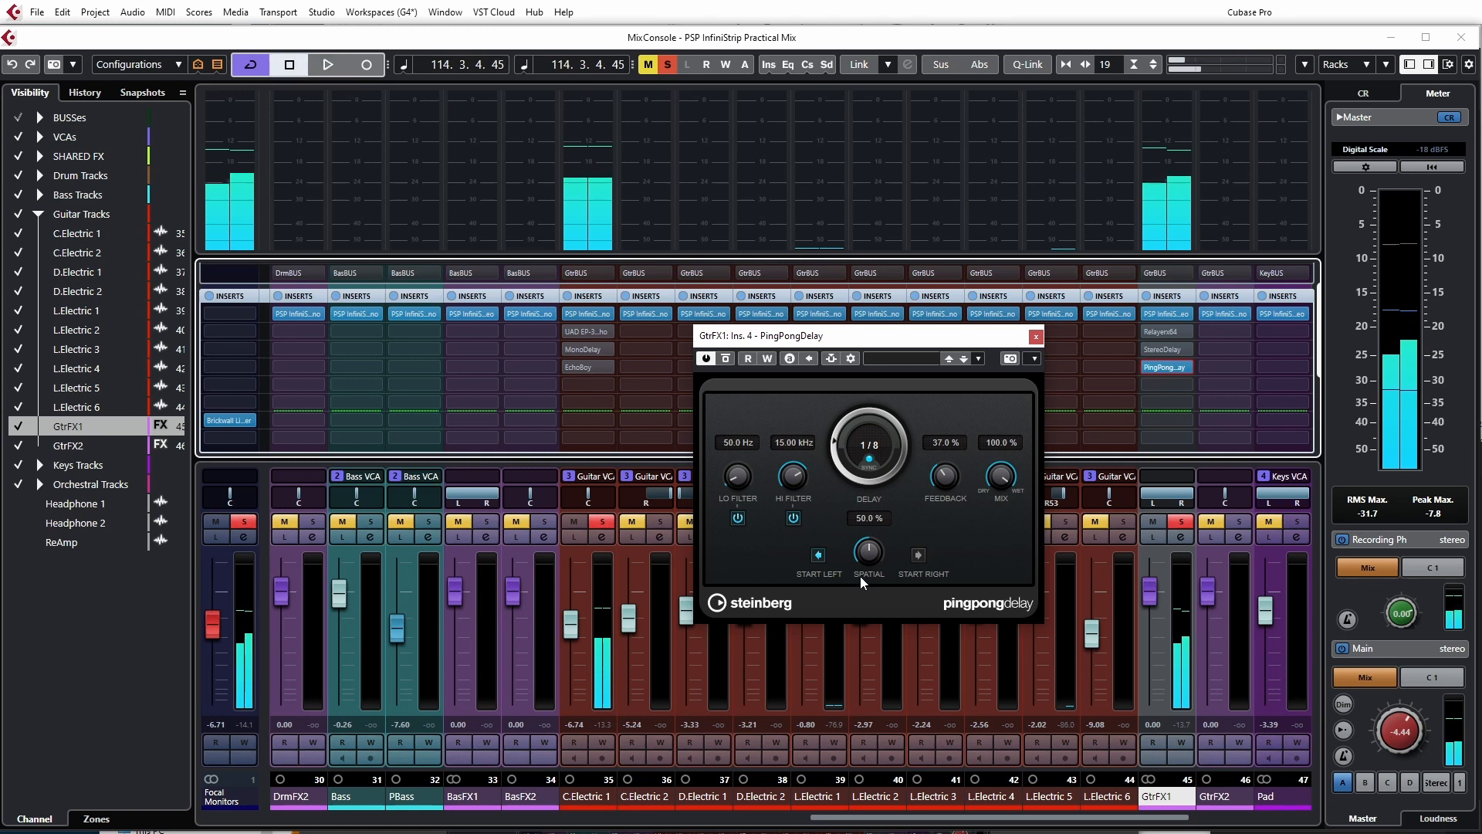
{"action": "key", "text": "space"}
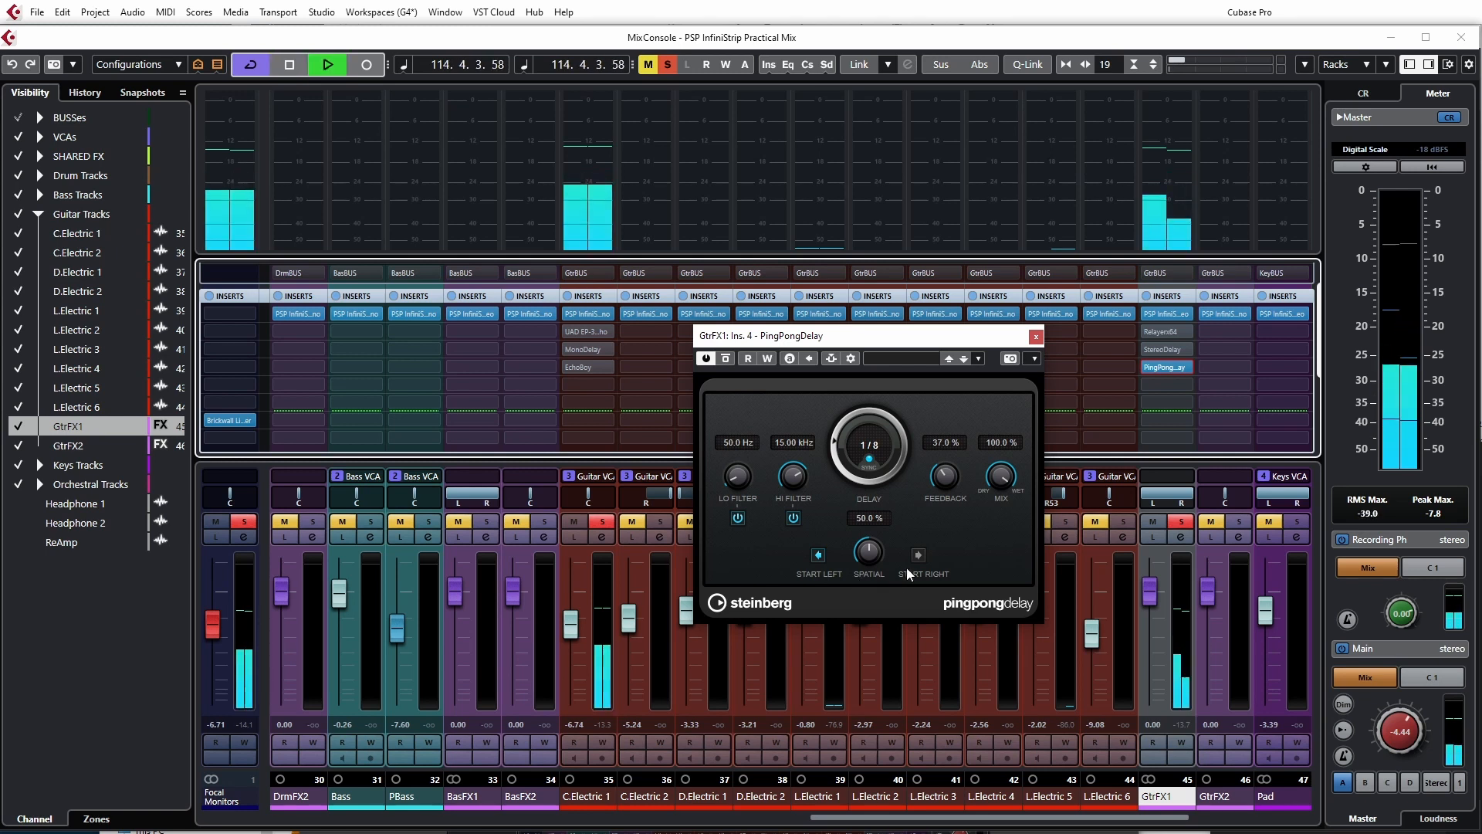
Step: Raise PingPongDelay's feedback to 71 %, make the repeats start from the right, and audition the guitar
{"action": "left_click_drag", "start_coordinate": [946, 477], "coordinate": [946, 424]}
{"action": "key", "text": "space"}
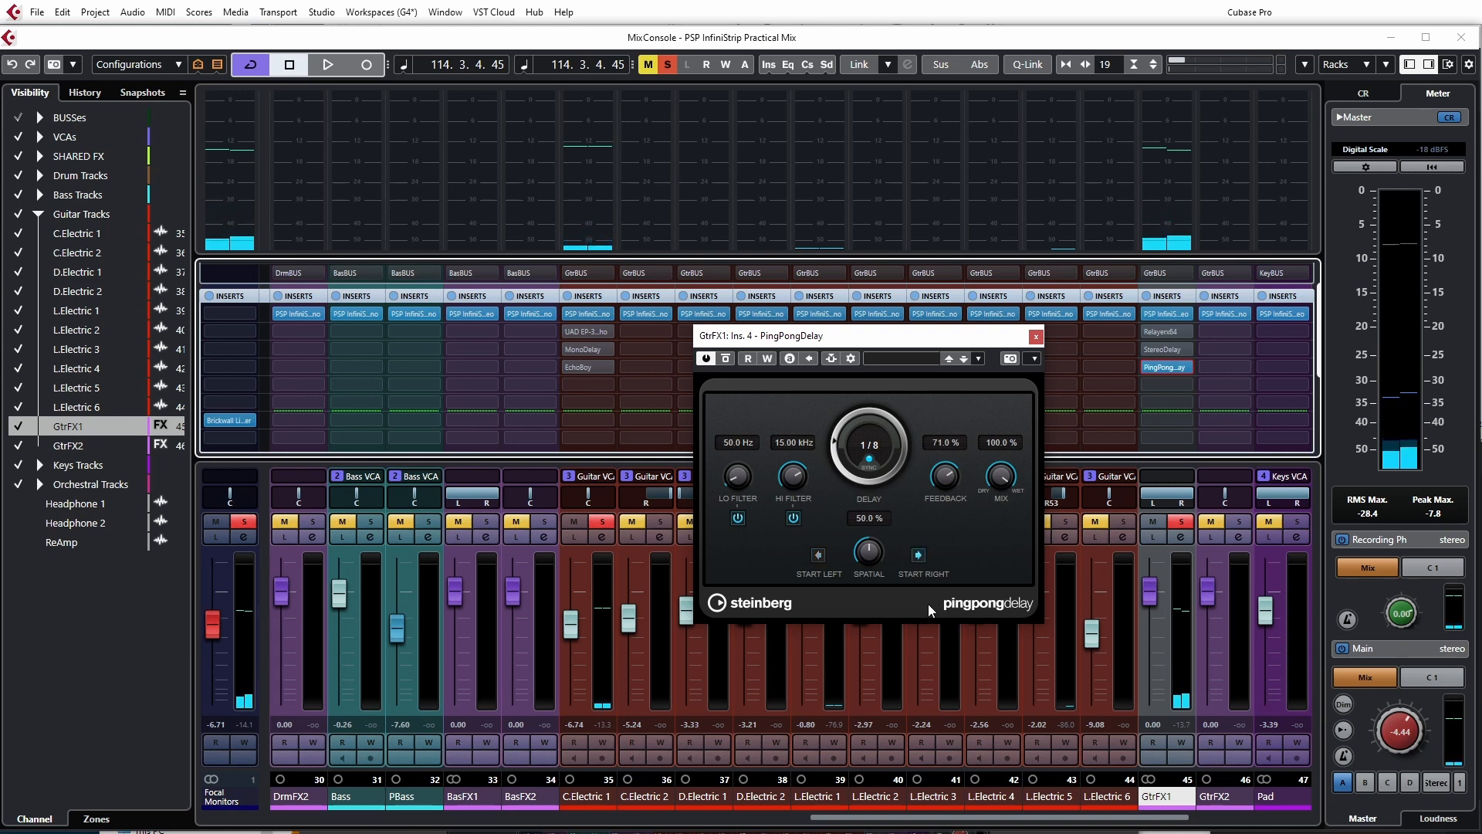
{"action": "key", "text": "space"}
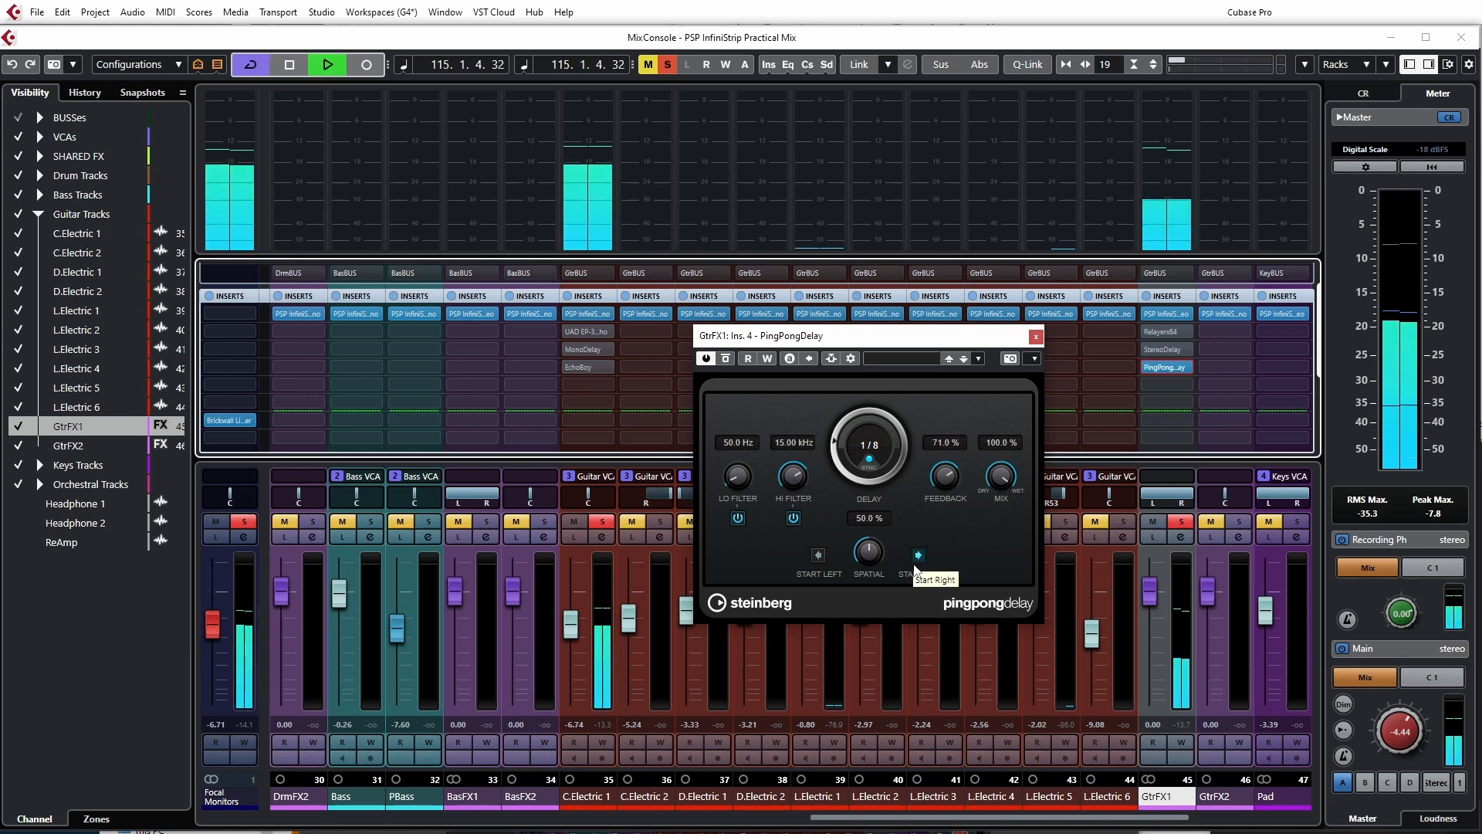
{"action": "key", "text": "space"}
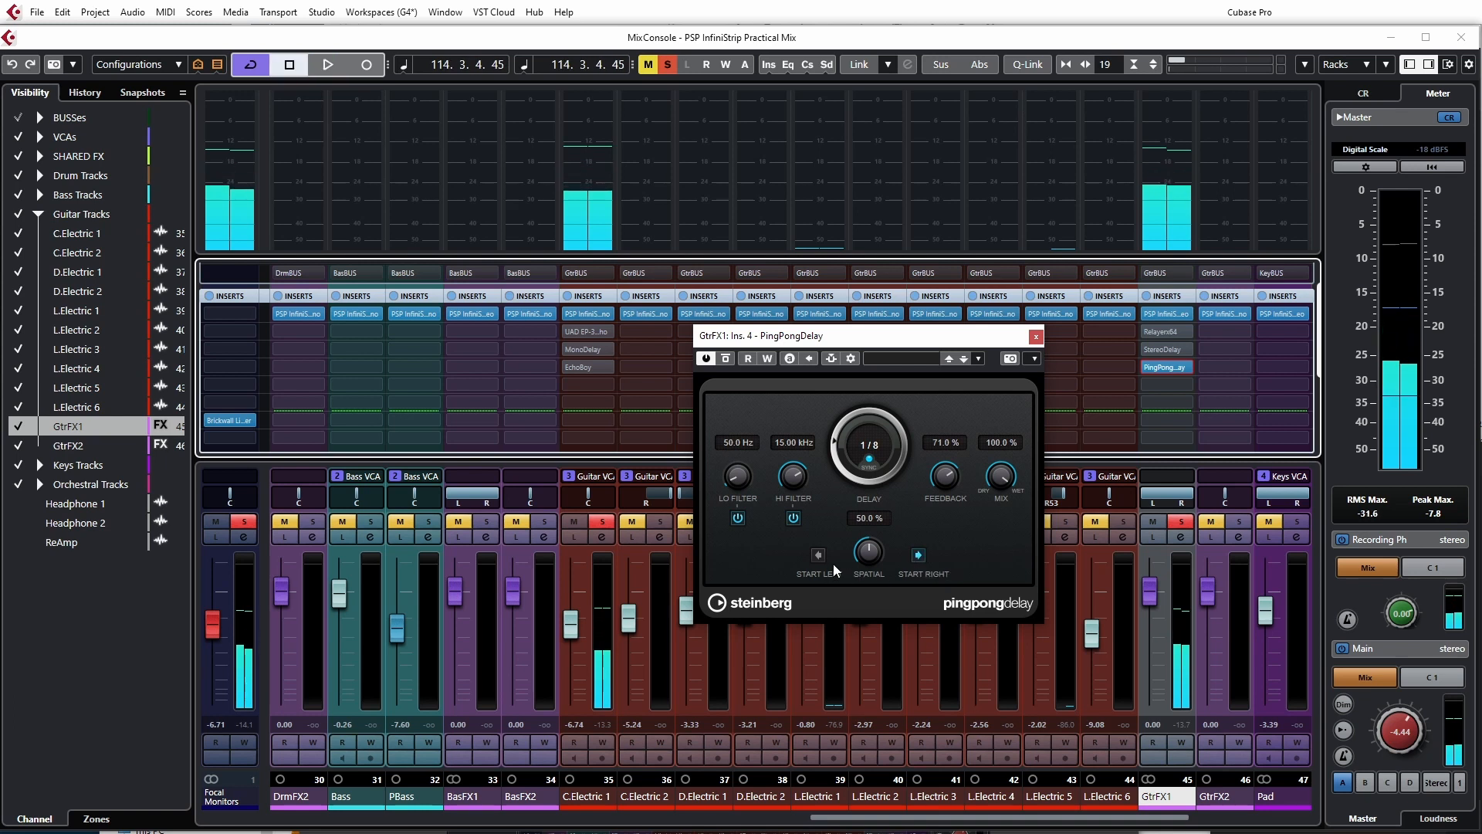
Step: Return the repeats to Start Left, audition Spatial at 0 % and 100 %, and raise the feedback to 93.5 % during playback
{"action": "key", "text": "space"}
{"action": "left_click_drag", "start_coordinate": [867, 552], "coordinate": [842, 625]}
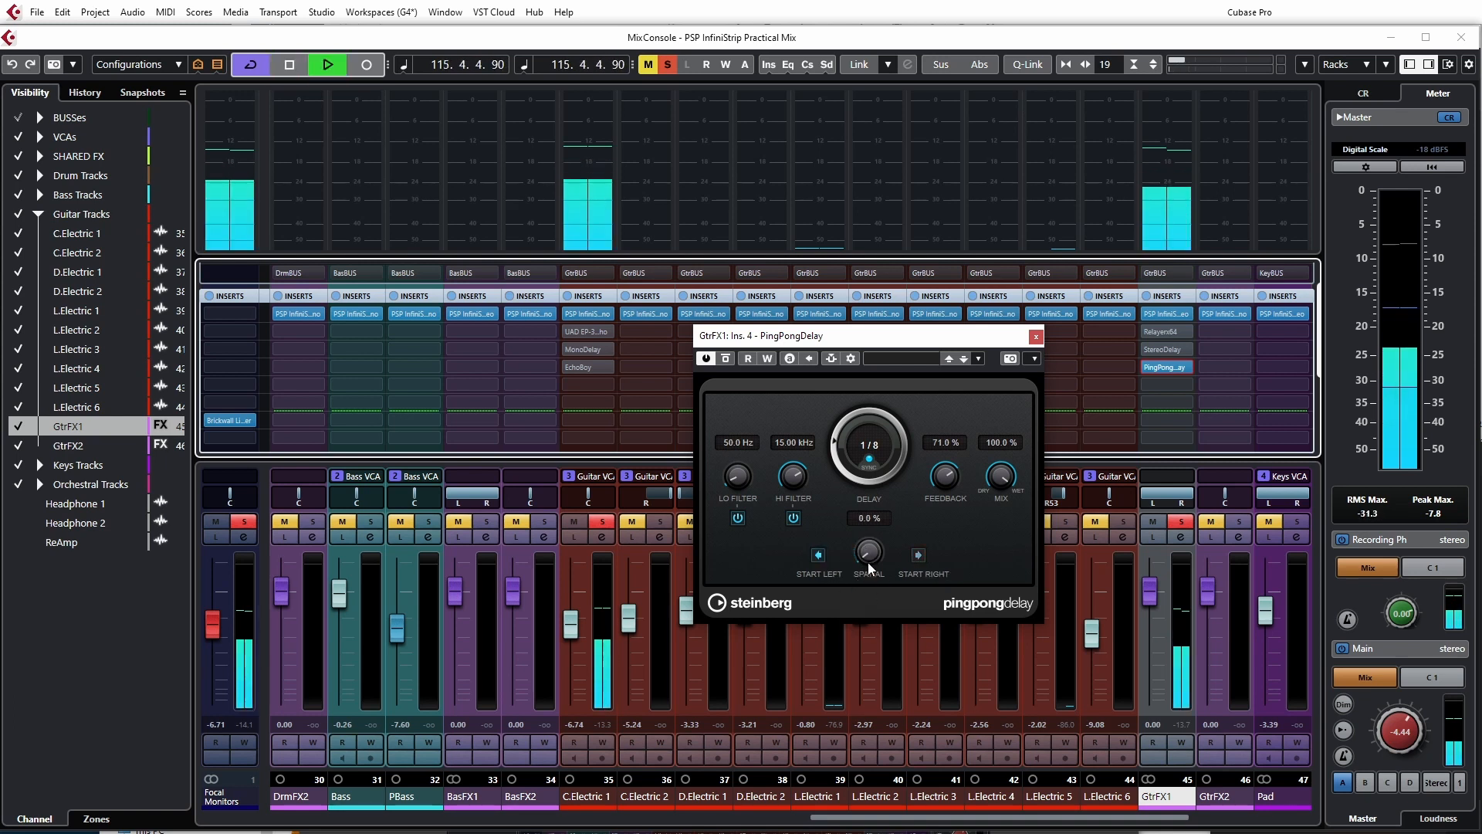
{"action": "left_click_drag", "start_coordinate": [869, 498], "coordinate": [872, 442]}
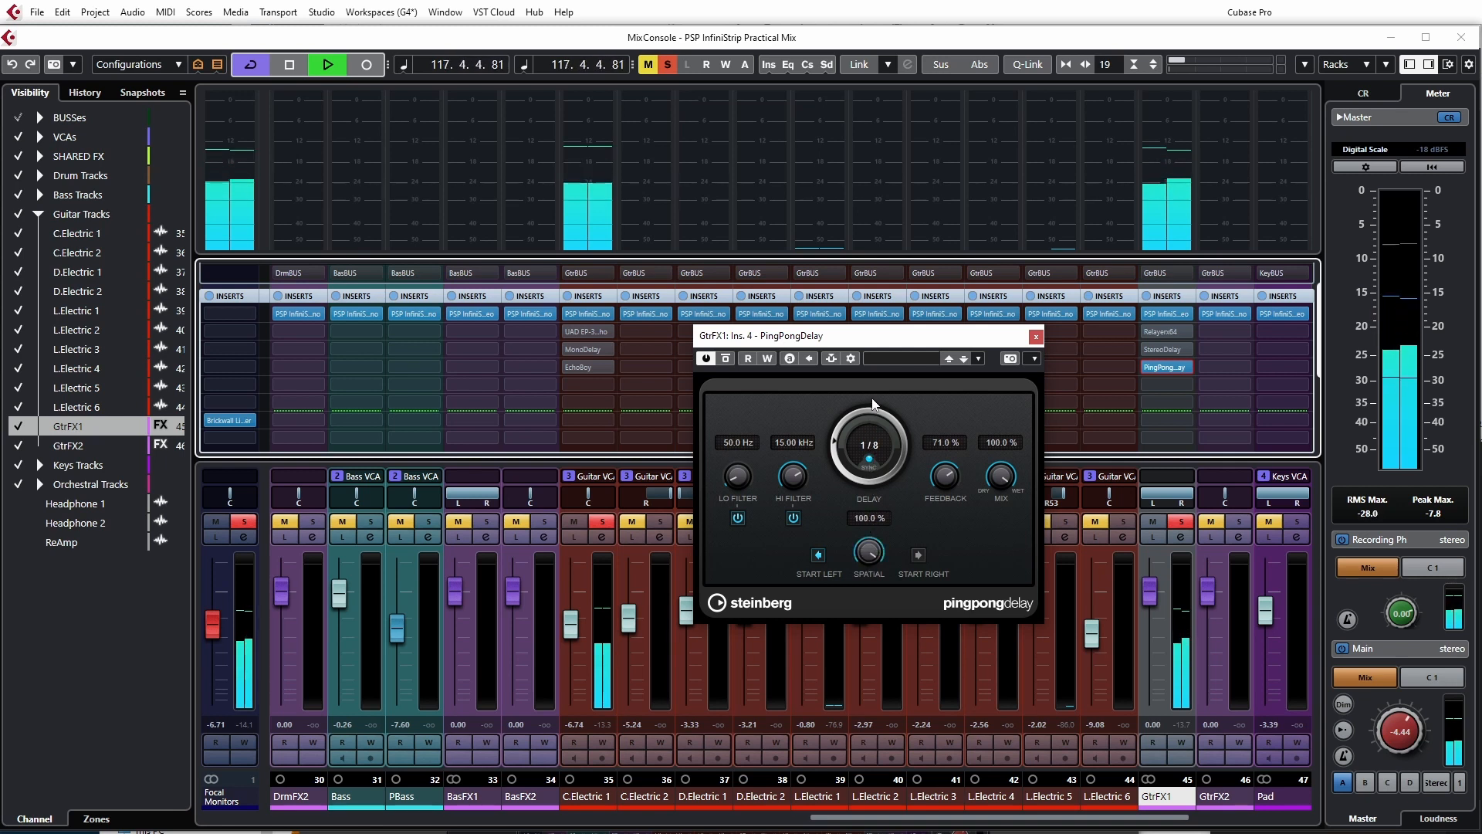
{"action": "mouse_move", "coordinate": [873, 403]}
{"action": "left_mouse_down"}
{"action": "mouse_move", "coordinate": [863, 426]}
{"action": "mouse_move", "coordinate": [867, 409]}
{"action": "left_mouse_up"}
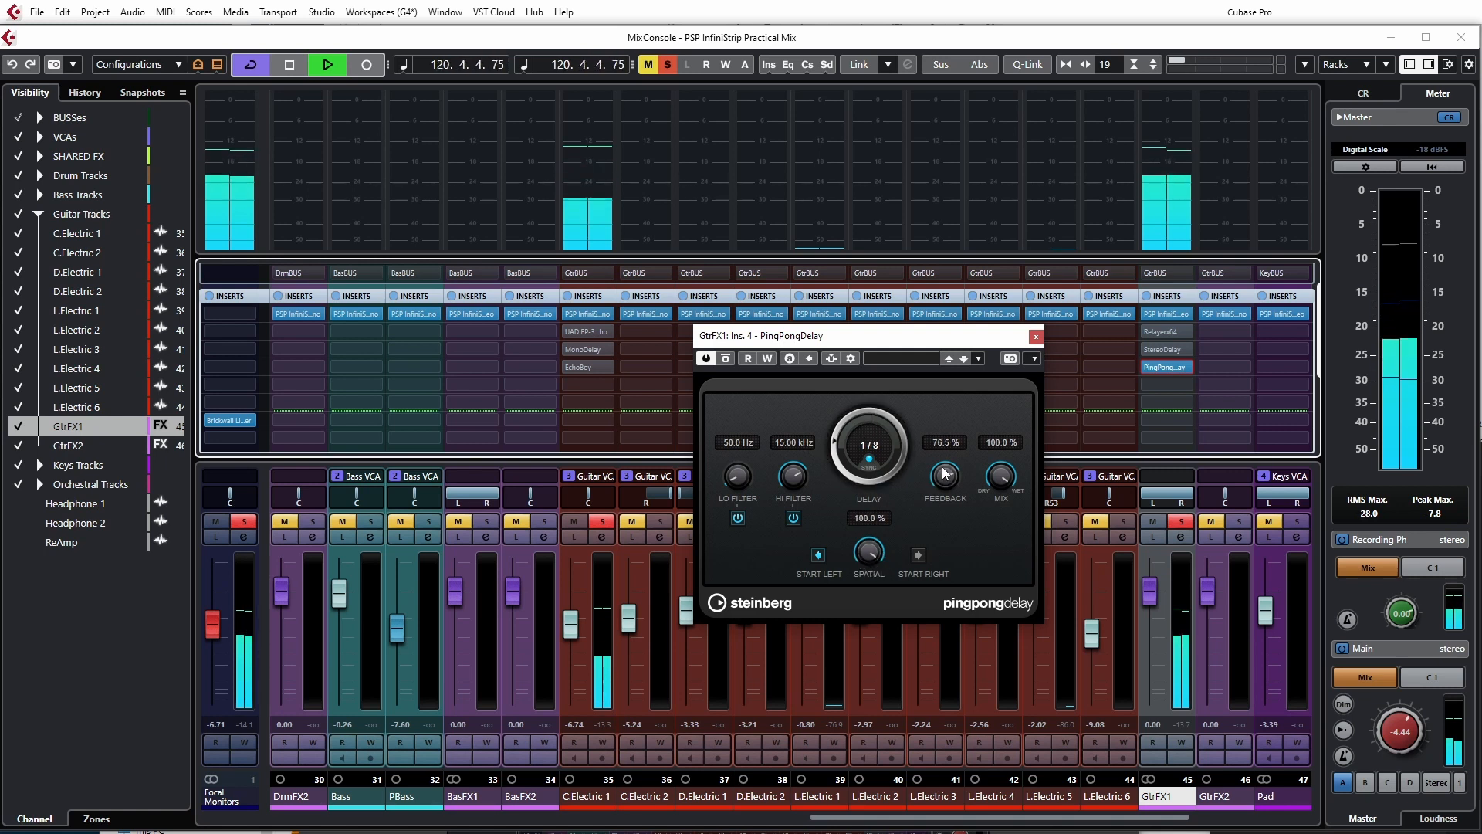
{"action": "key", "text": "space"}
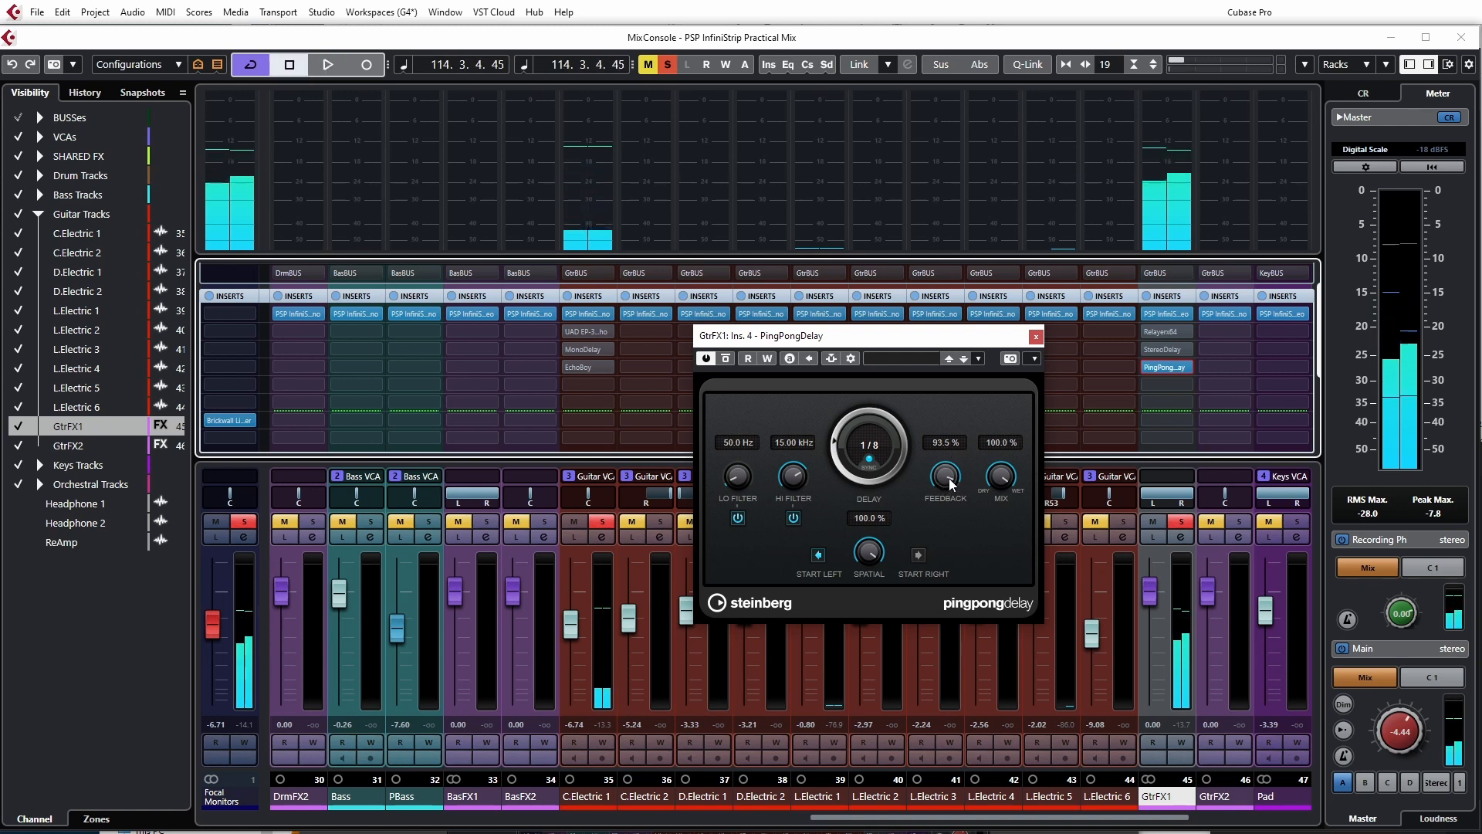
Step: Reduce PingPongDelay's feedback to 23 % and, while playing, set the Lo Filter to 164.5 Hz and the Hi Filter to 1.20 kHz
{"action": "left_click_drag", "start_coordinate": [927, 560], "coordinate": [926, 579]}
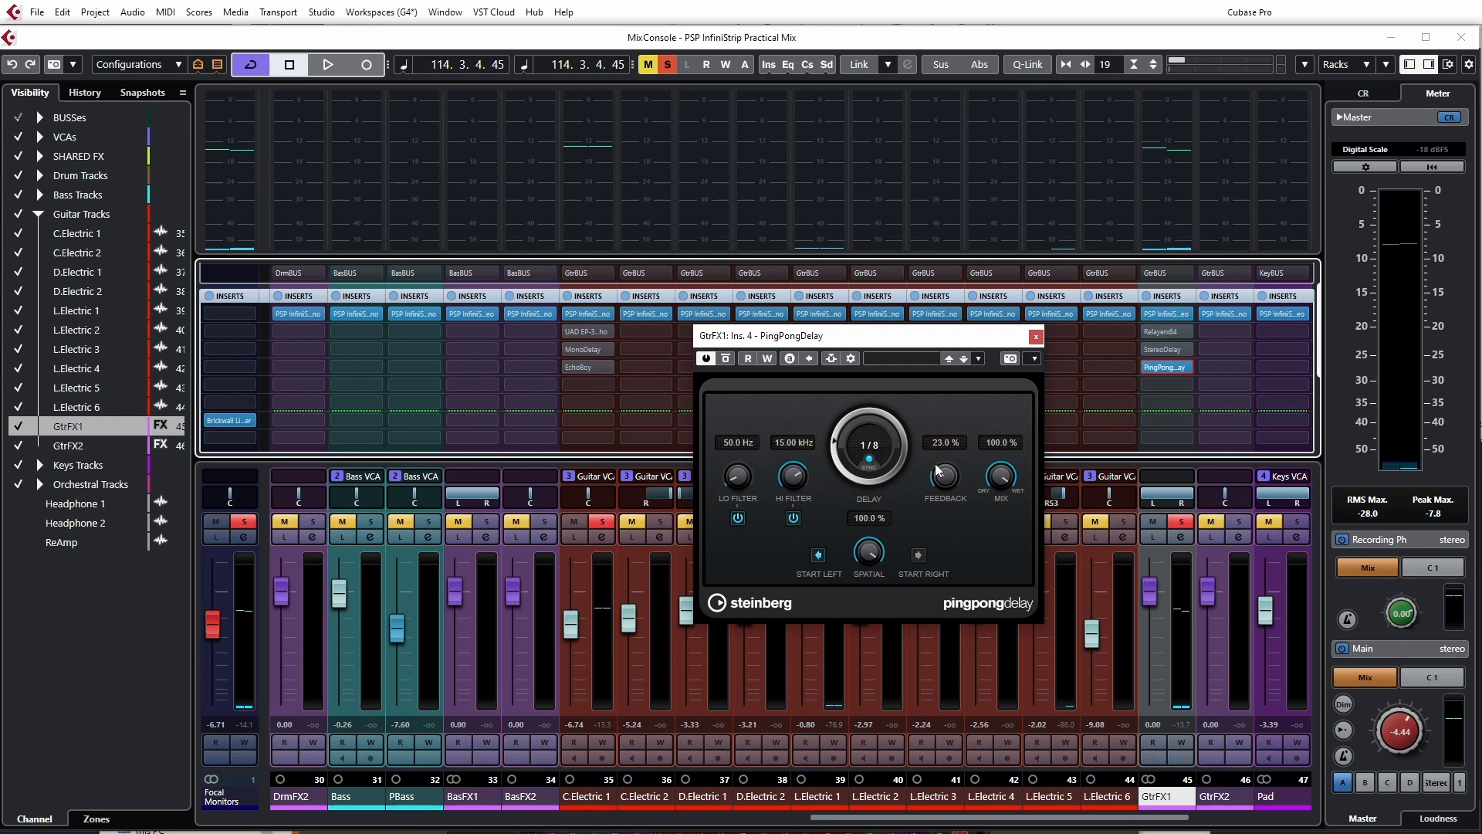
{"action": "key", "text": "space"}
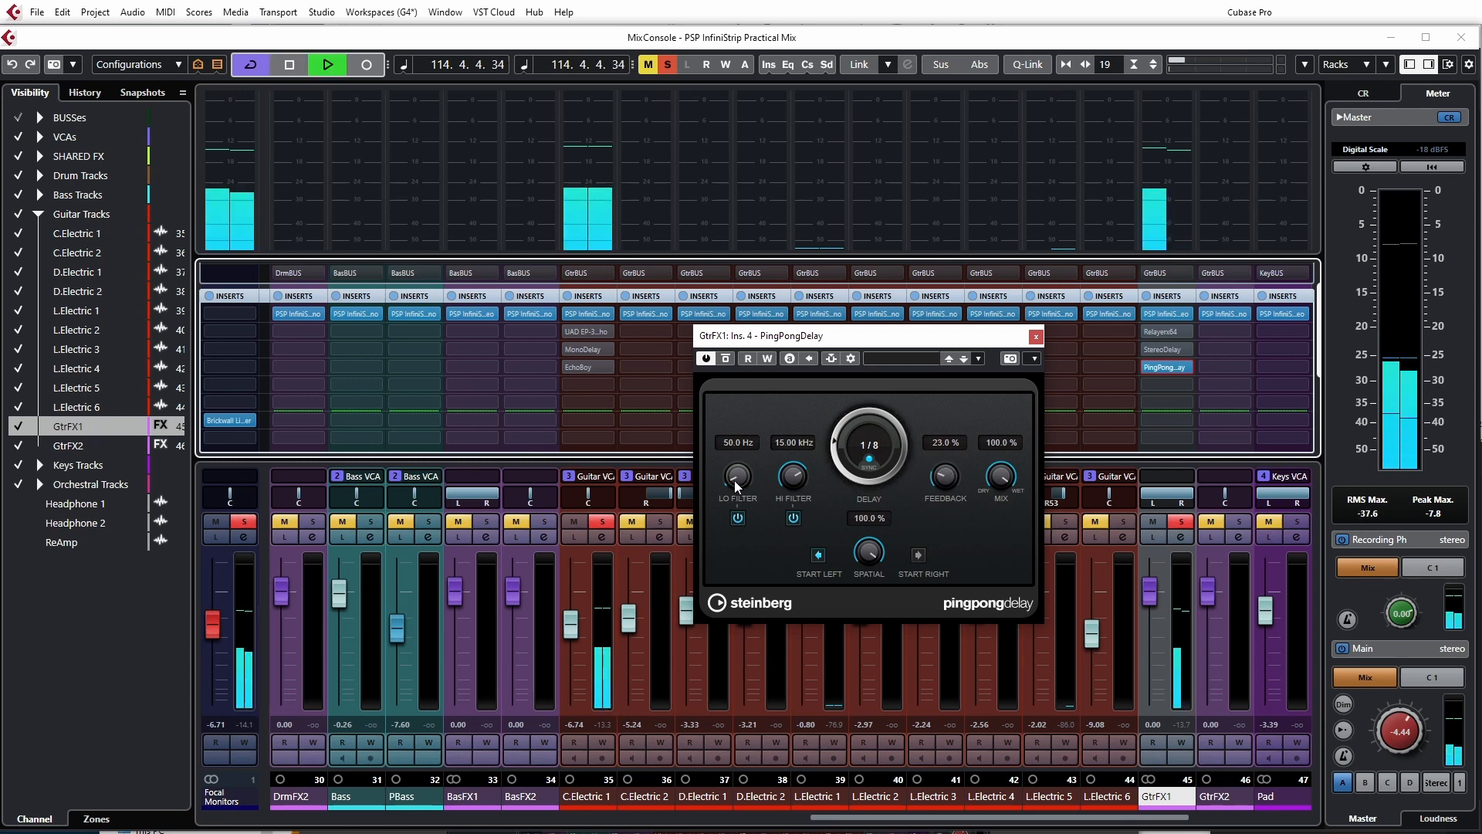
{"action": "left_click_drag", "start_coordinate": [734, 479], "coordinate": [780, 588]}
{"action": "key", "text": "space"}
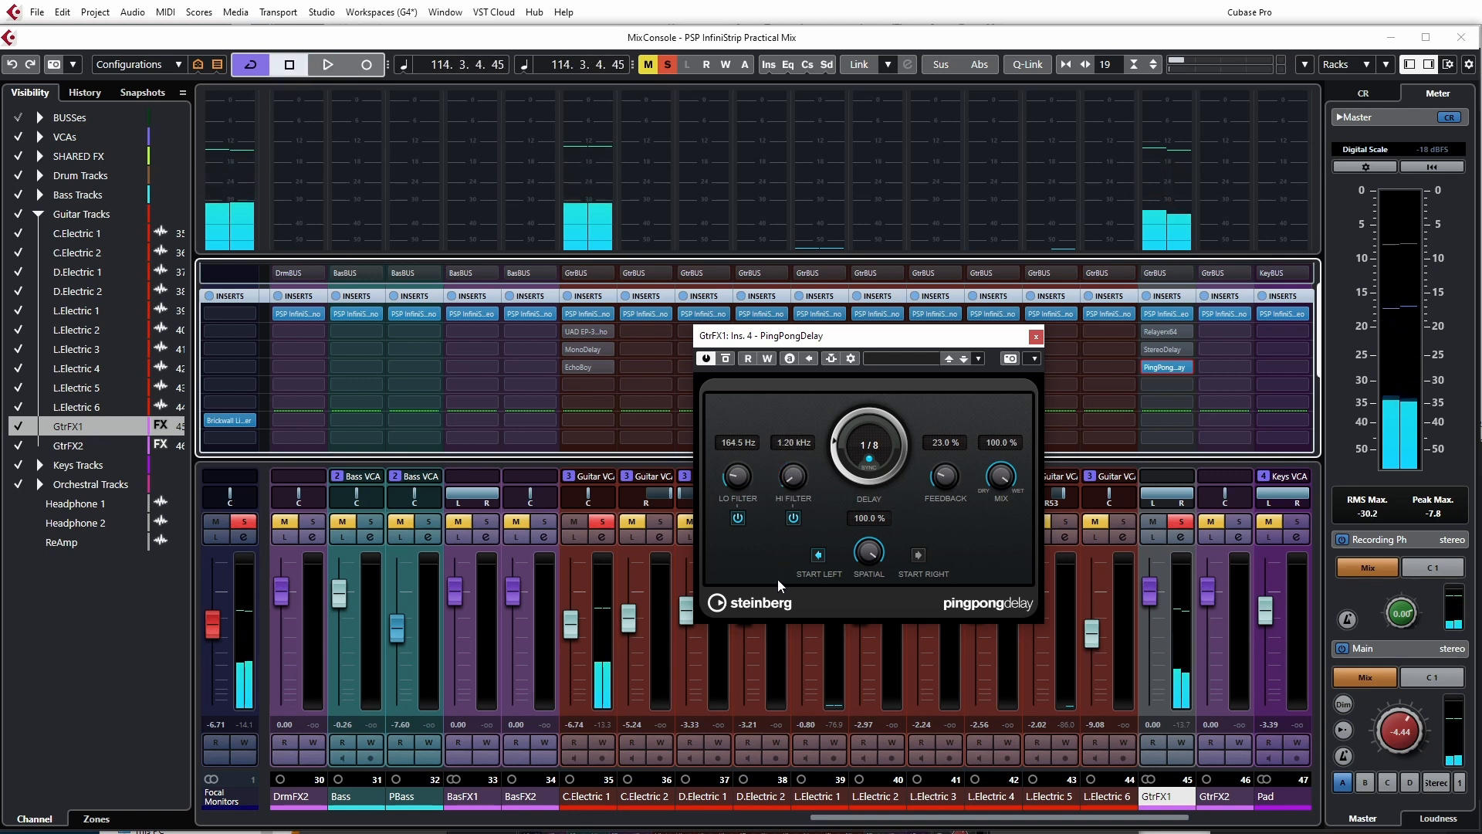
Step: Audition PingPongDelay's Hi Filter at 4.87 kHz and at 20.00 kHz
{"action": "left_click_drag", "start_coordinate": [803, 482], "coordinate": [788, 442]}
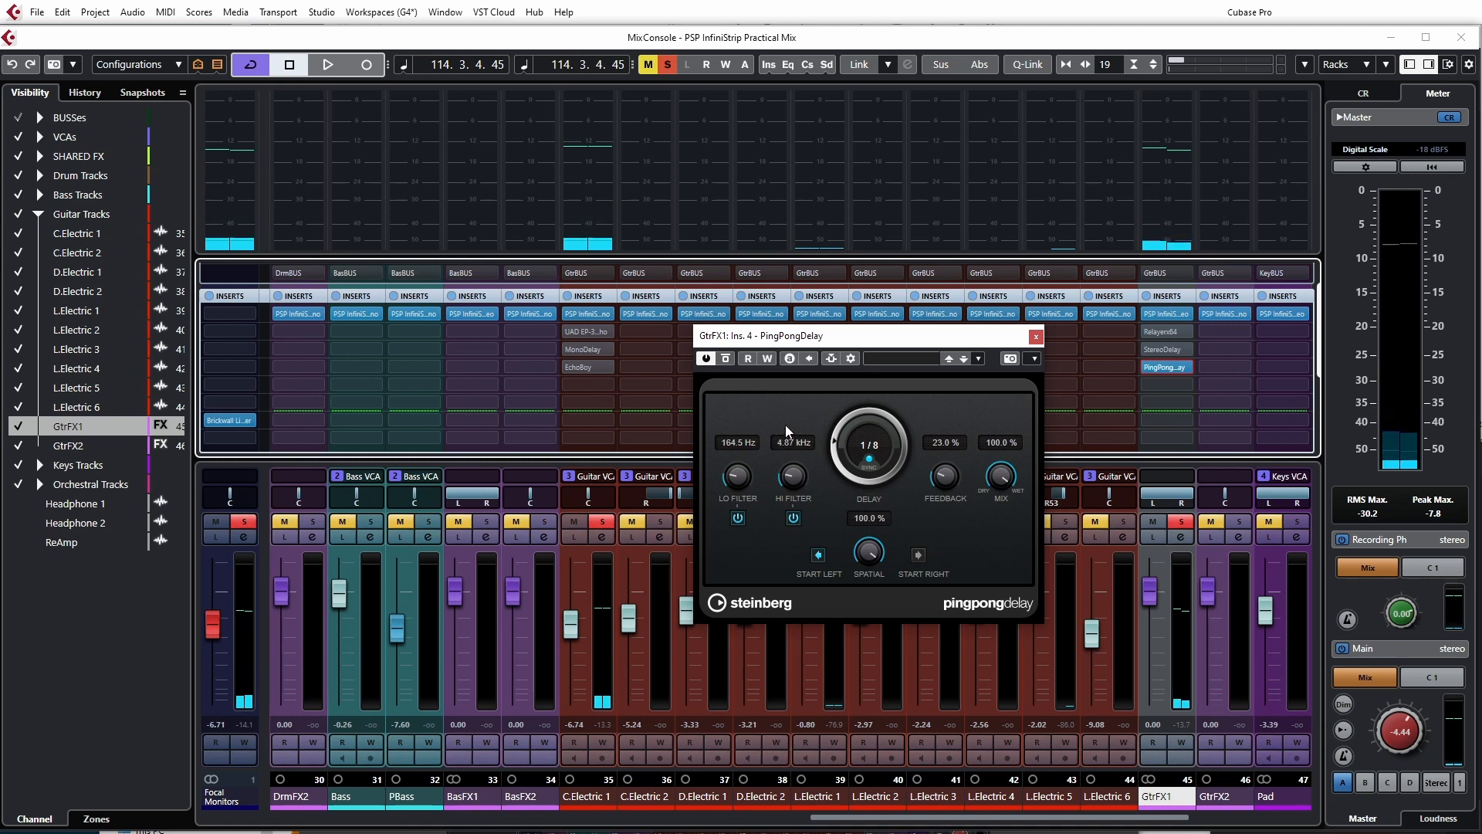
{"action": "key", "text": "space"}
{"action": "key", "text": "space"}
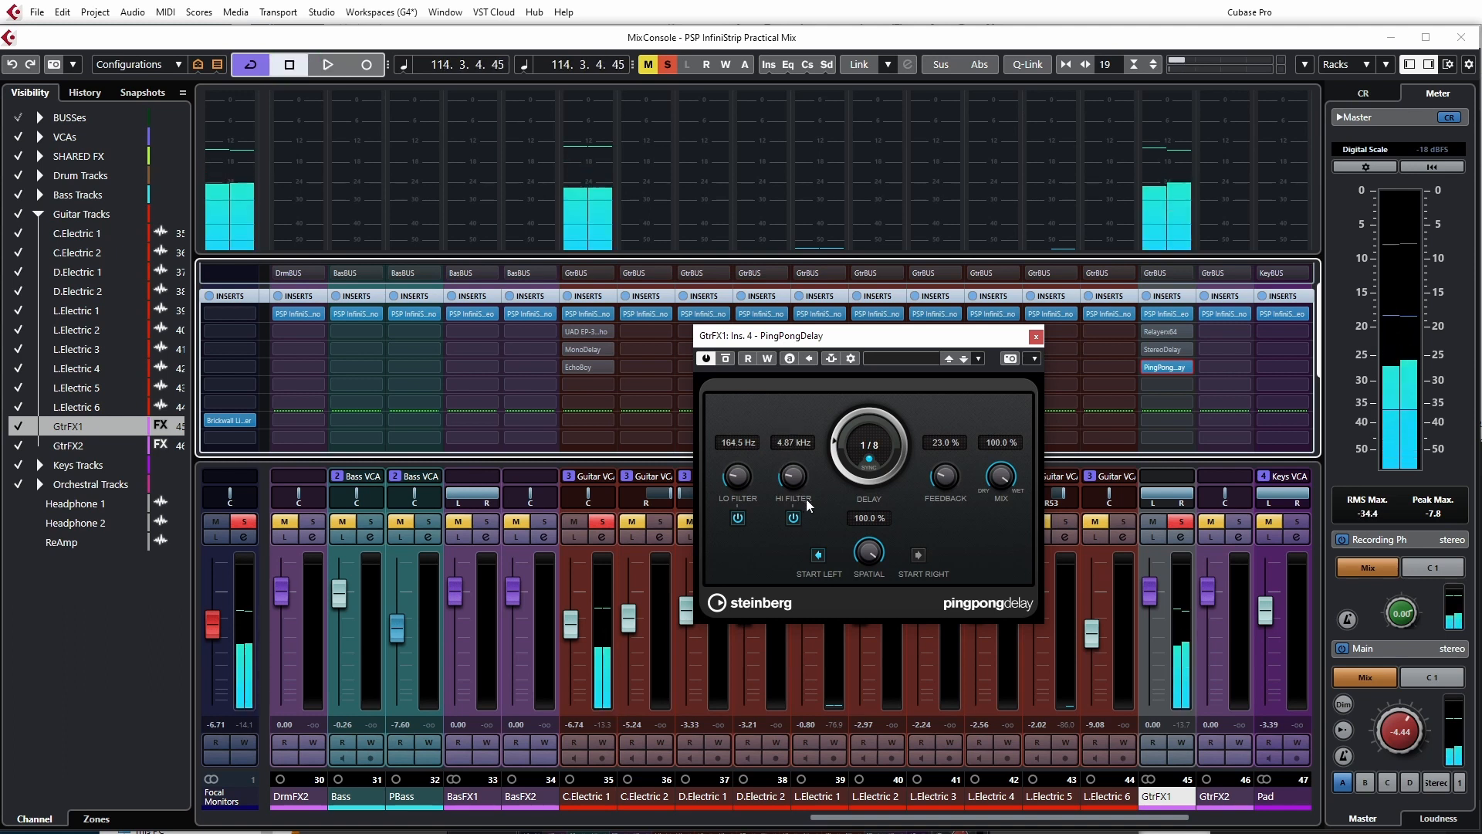
{"action": "left_click_drag", "start_coordinate": [785, 462], "coordinate": [811, 432]}
{"action": "key", "text": "space"}
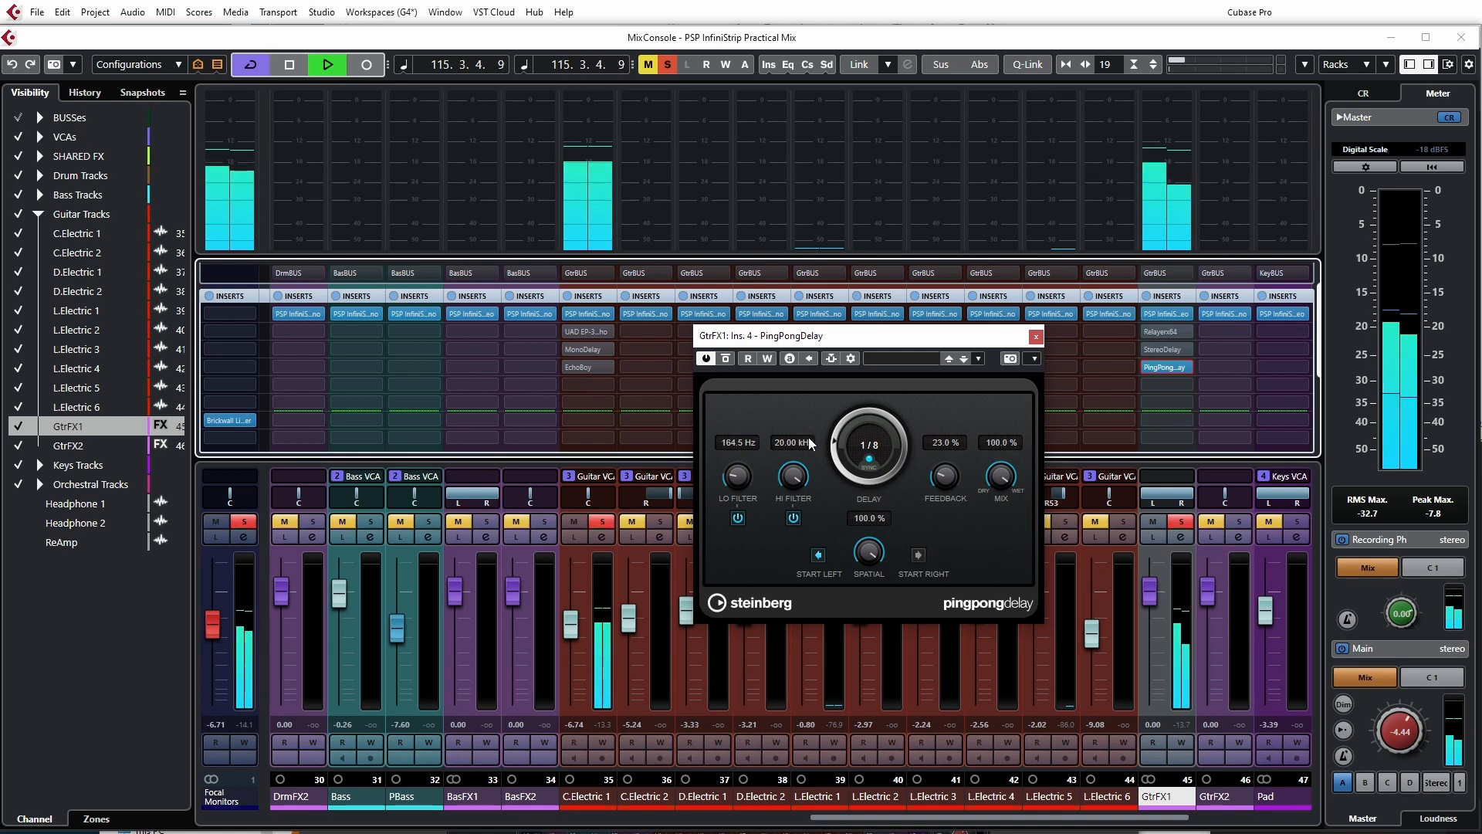
{"action": "key", "text": "space"}
Step: Raise PingPongDelay's feedback to 70.5 %, audition it with the guitar, and close the plug-in
{"action": "left_click_drag", "start_coordinate": [945, 474], "coordinate": [958, 416]}
{"action": "key", "text": "space"}
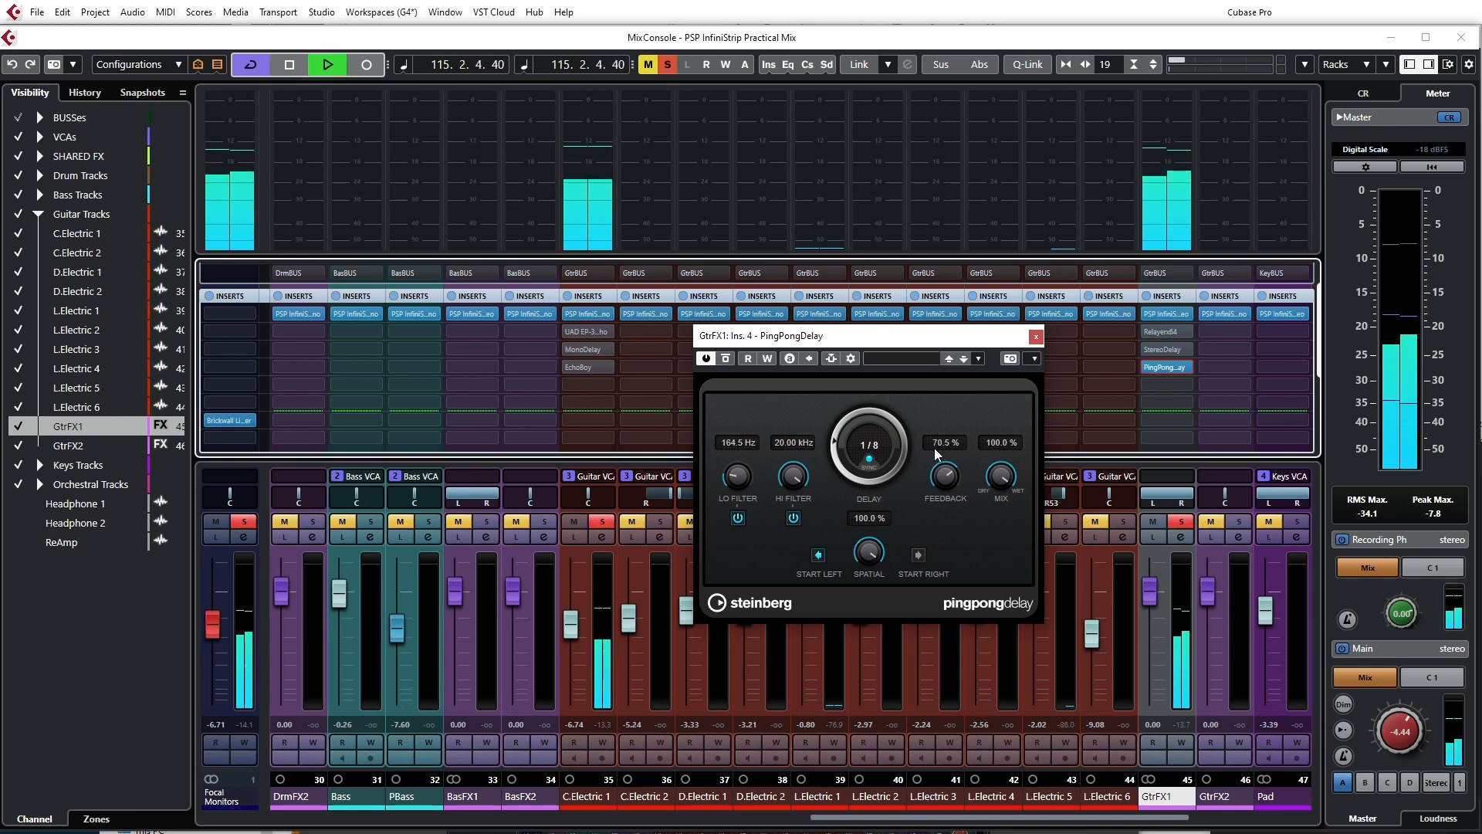
{"action": "key", "text": "space"}
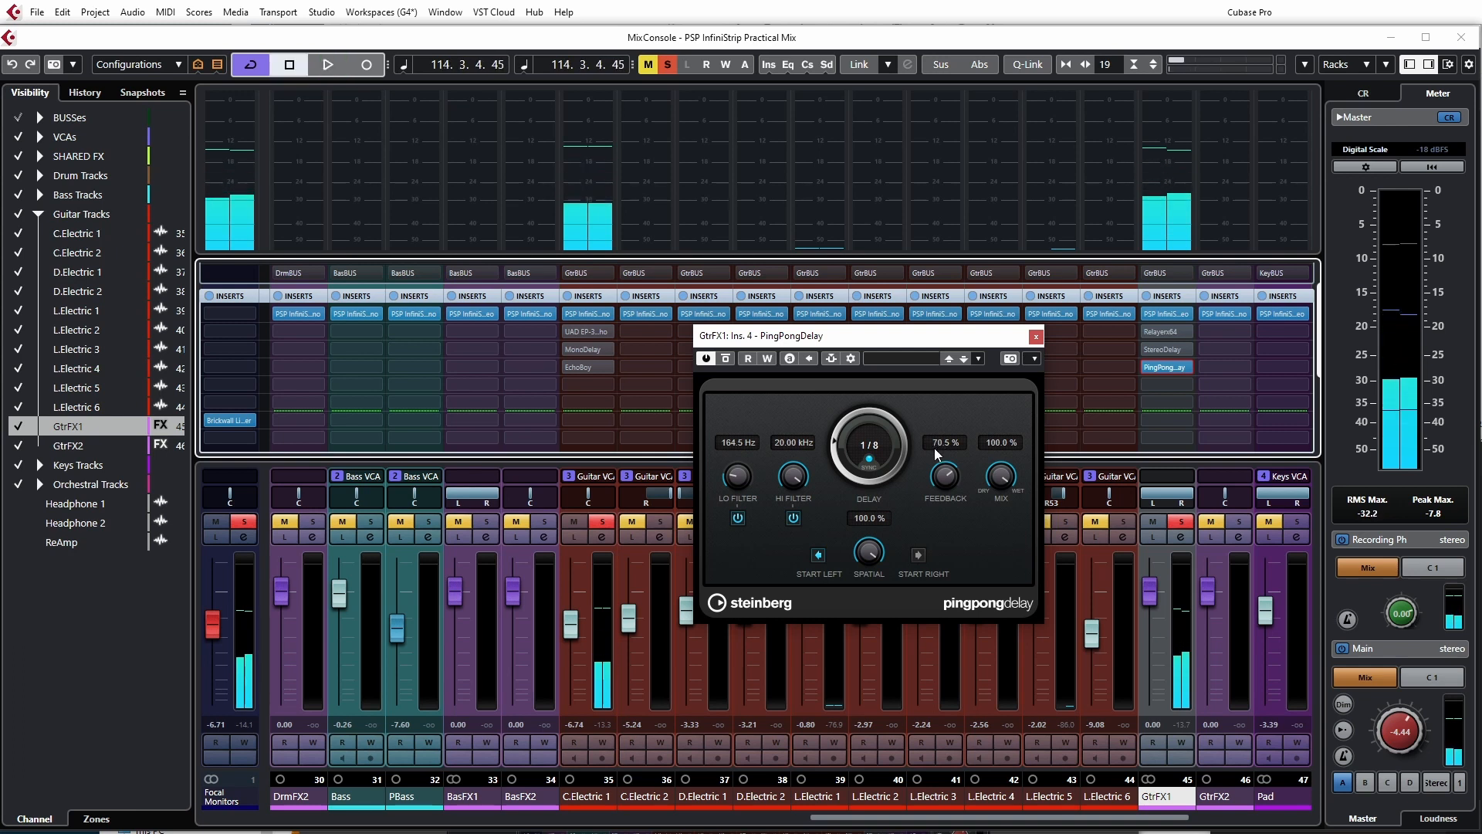
{"action": "left_click", "coordinate": [1035, 338]}
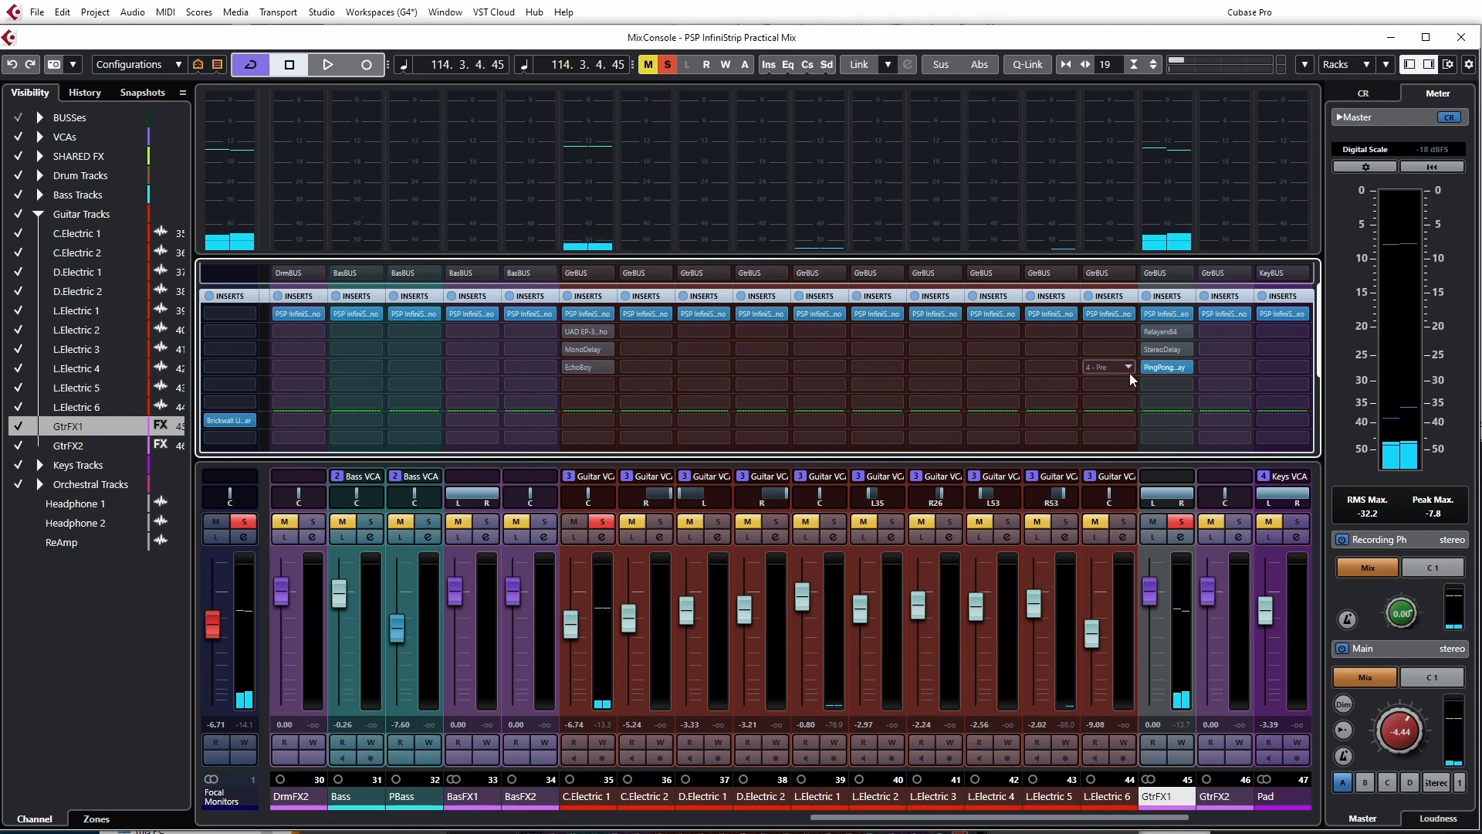
Step: Open and activate the Relayer insert on GtrFX1, enable Wet Solo, and audition the guitar
{"action": "left_click", "coordinate": [1161, 335]}
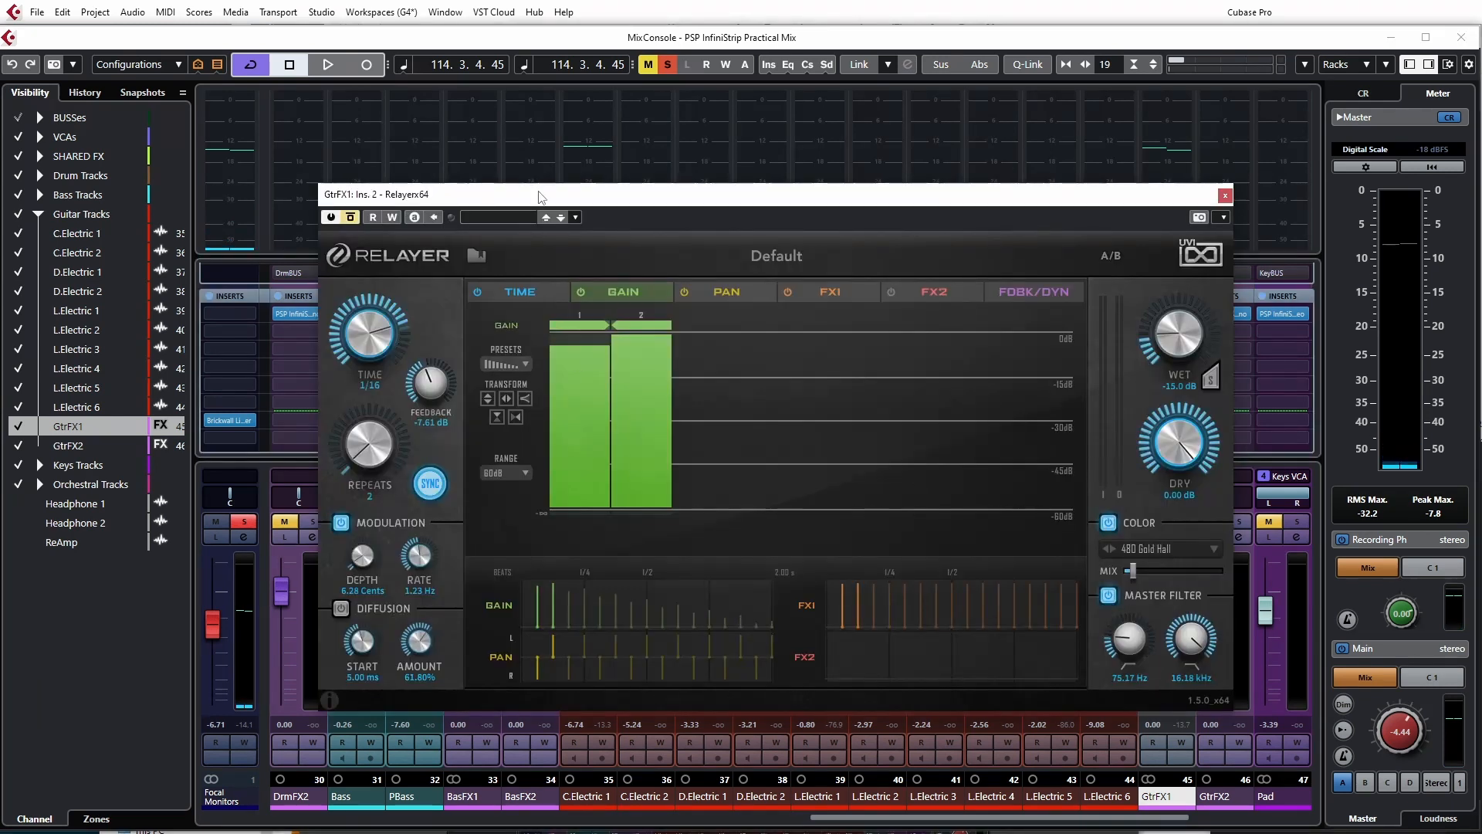
{"action": "left_click_drag", "start_coordinate": [538, 197], "coordinate": [545, 186]}
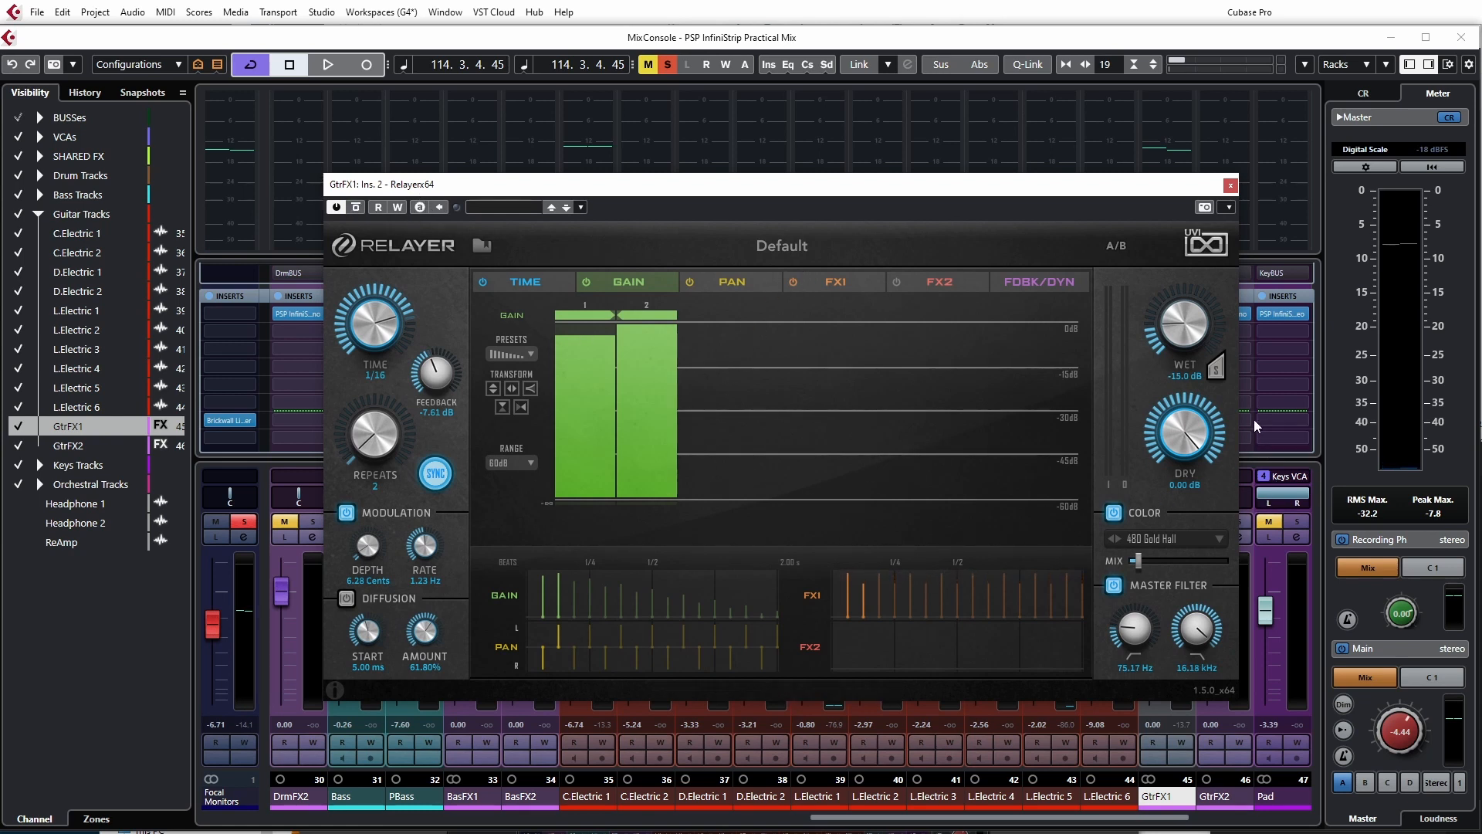
{"action": "left_click", "coordinate": [1215, 369]}
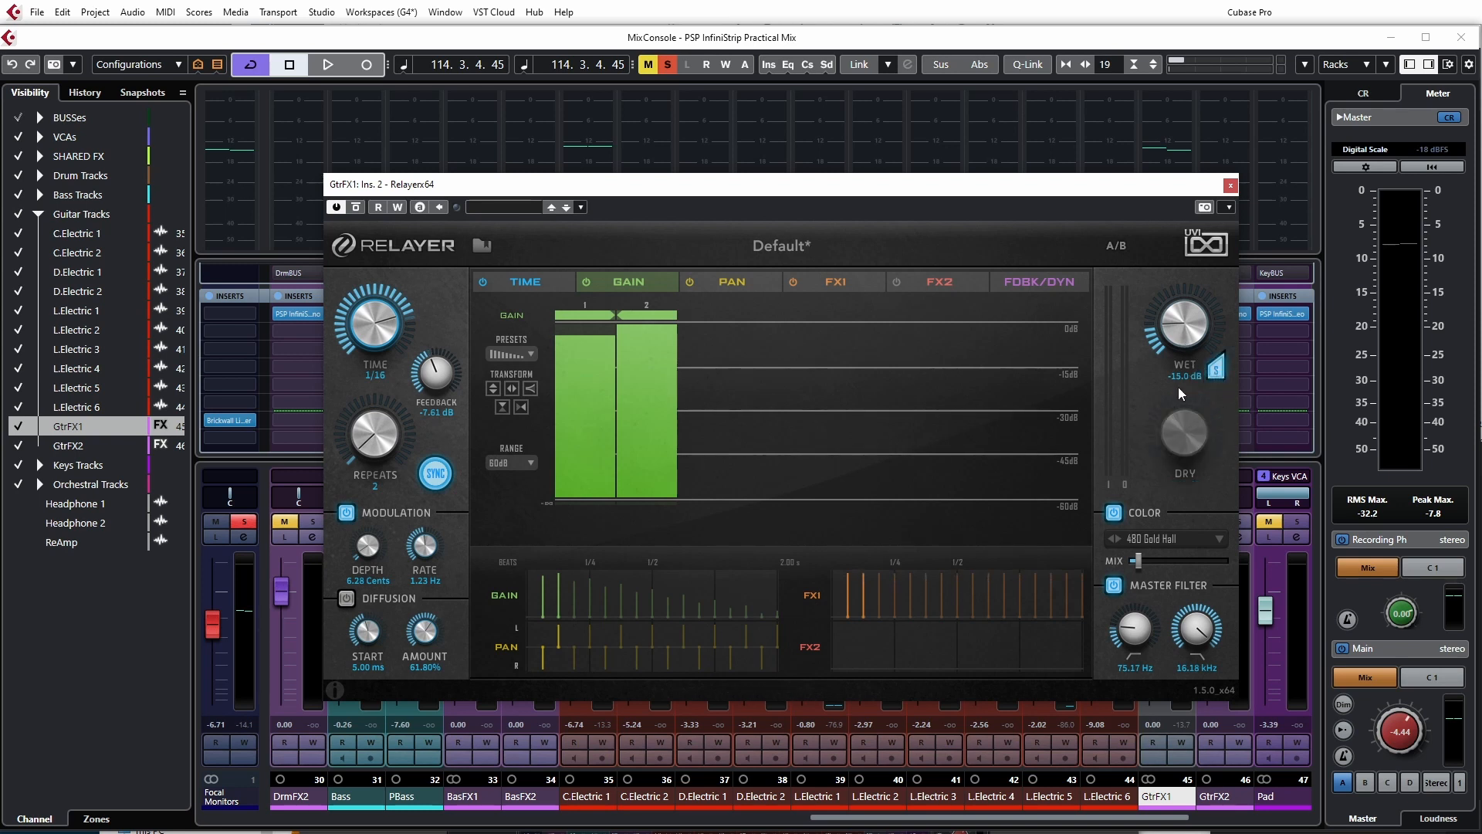
{"action": "key", "text": "space"}
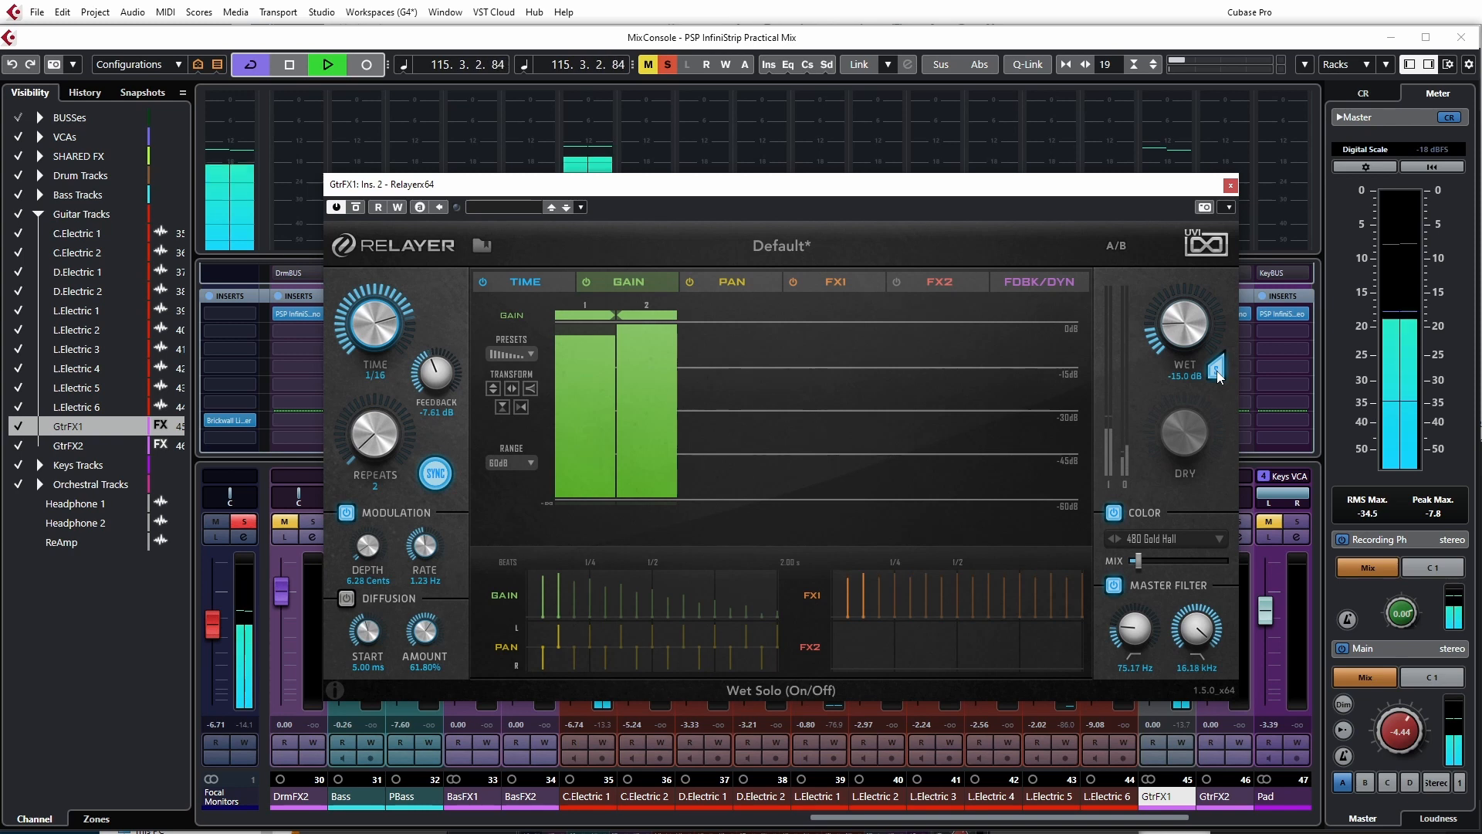
{"action": "key", "text": "space"}
Step: Turn off Relayer's Wet Solo, raise the Wet level to 0.00 dB, and play the guitar
{"action": "left_click", "coordinate": [1216, 370]}
{"action": "left_click_drag", "start_coordinate": [1185, 328], "coordinate": [1195, 177]}
{"action": "key", "text": "space"}
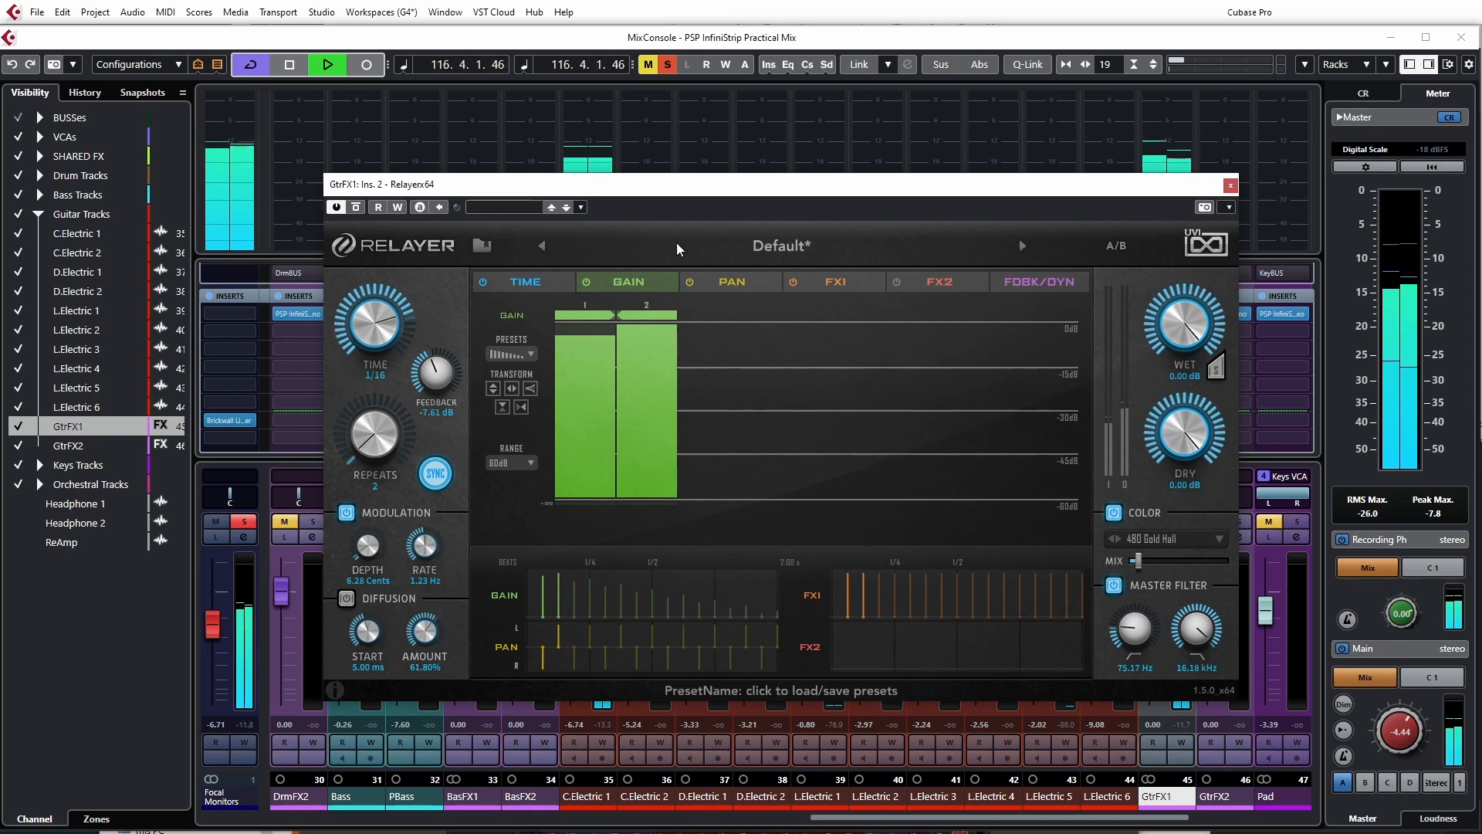
{"action": "key", "text": "space"}
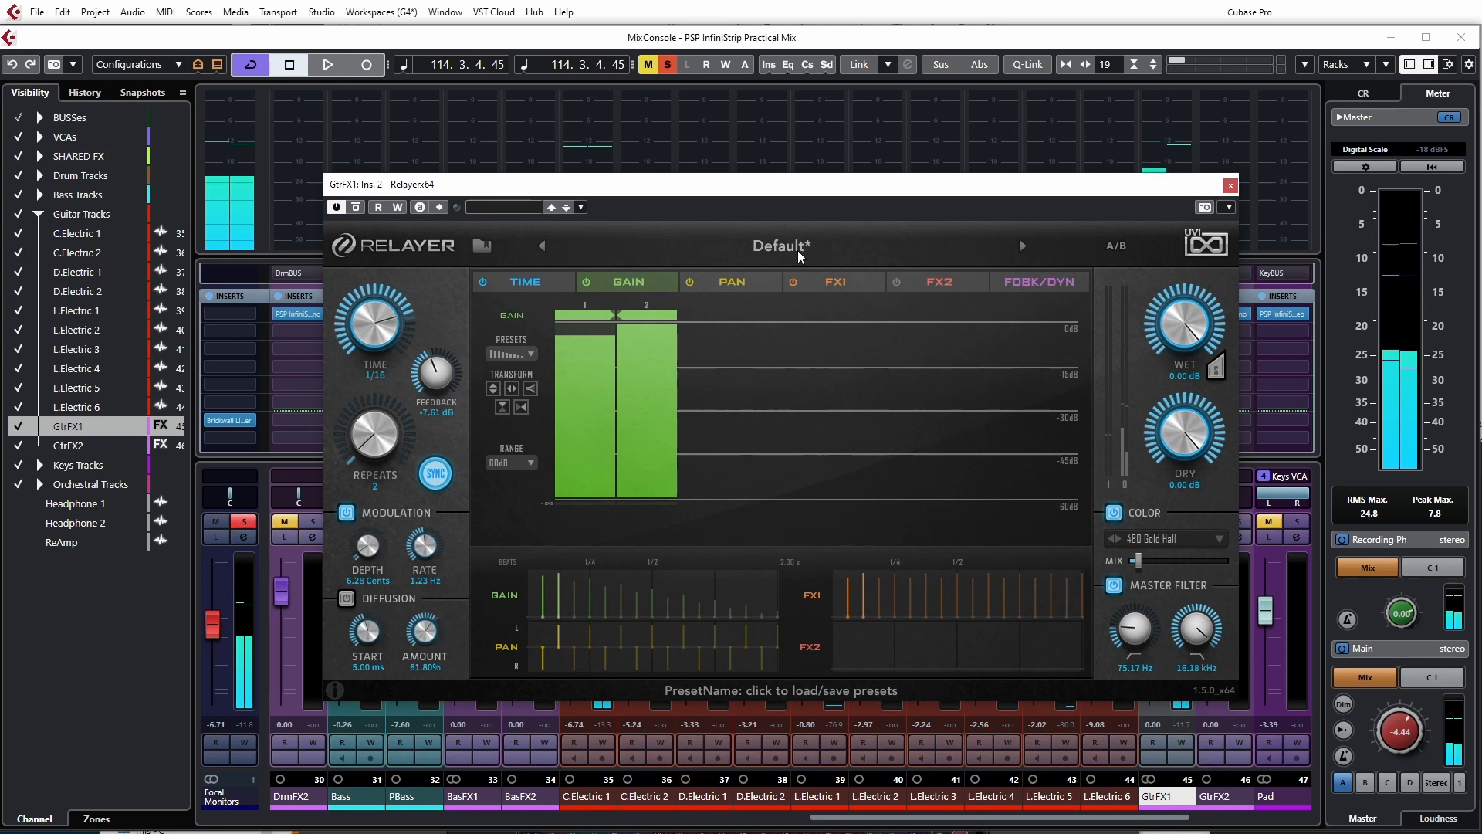
Step: Load Relayer's 1_8 Run Low-Fi factory preset from the Delay Long category and audition it
{"action": "left_click", "coordinate": [798, 250]}
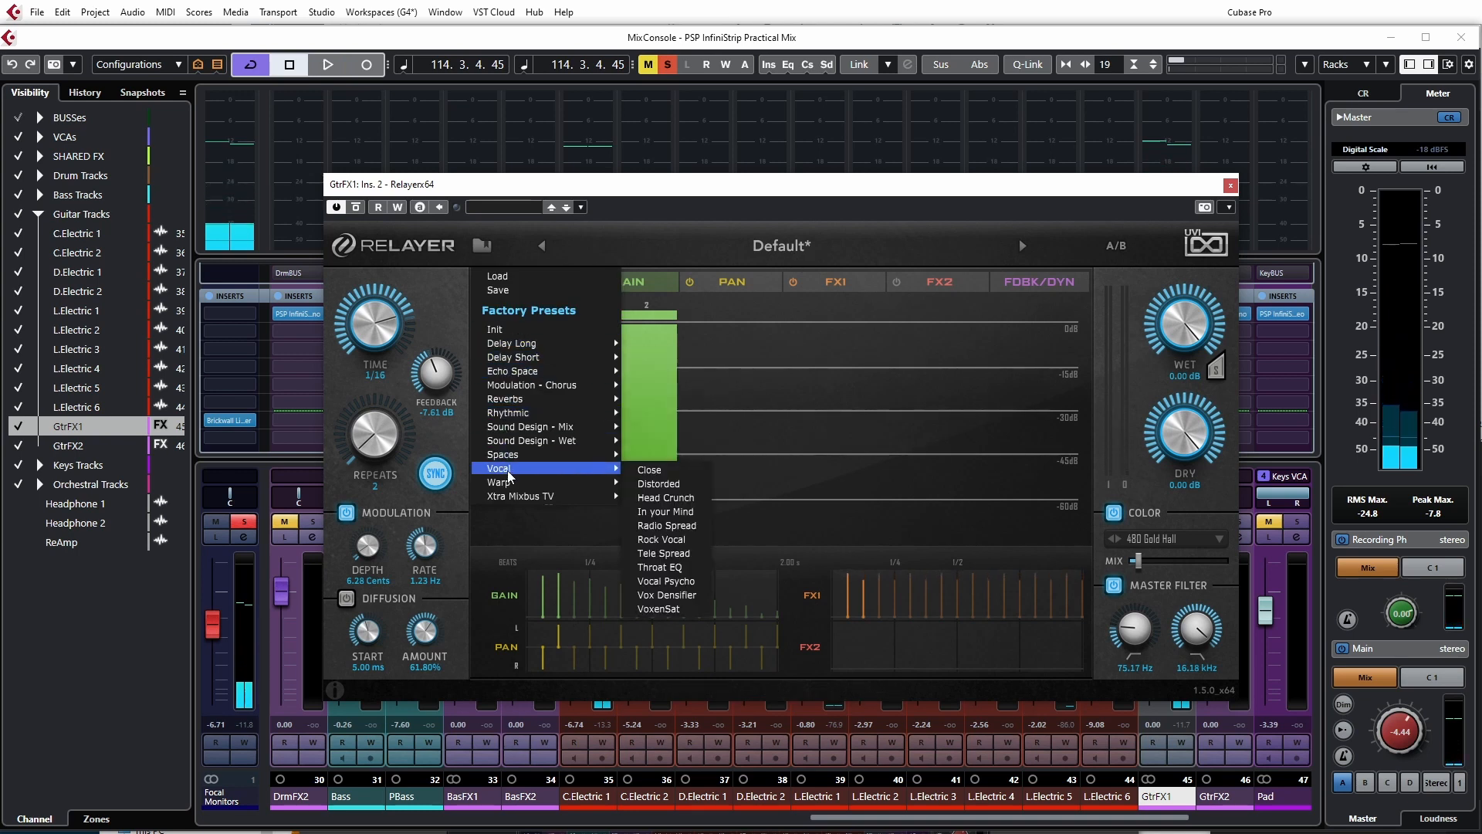
{"action": "mouse_move", "coordinate": [519, 402]}
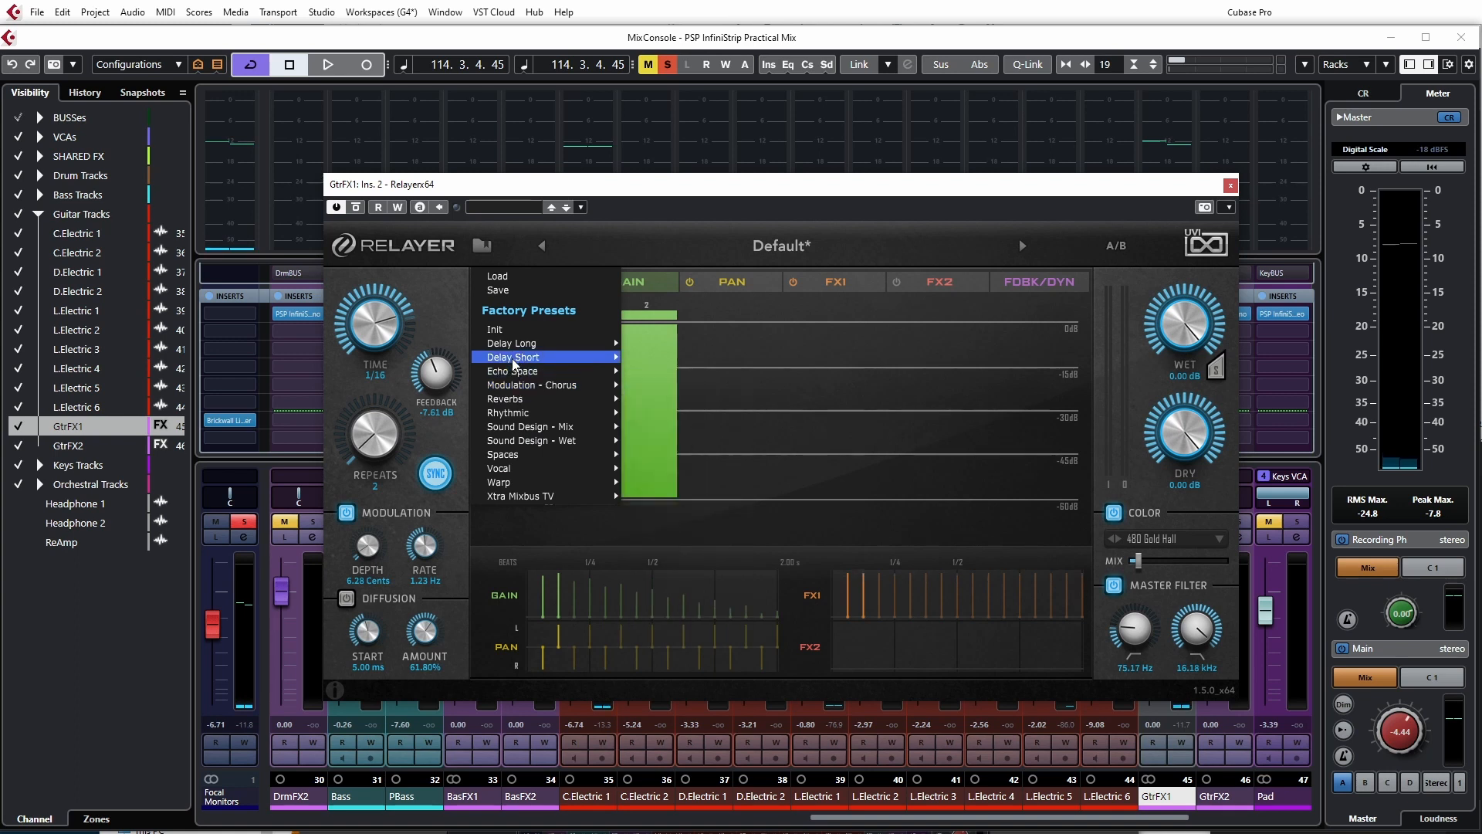
{"action": "mouse_move", "coordinate": [516, 347]}
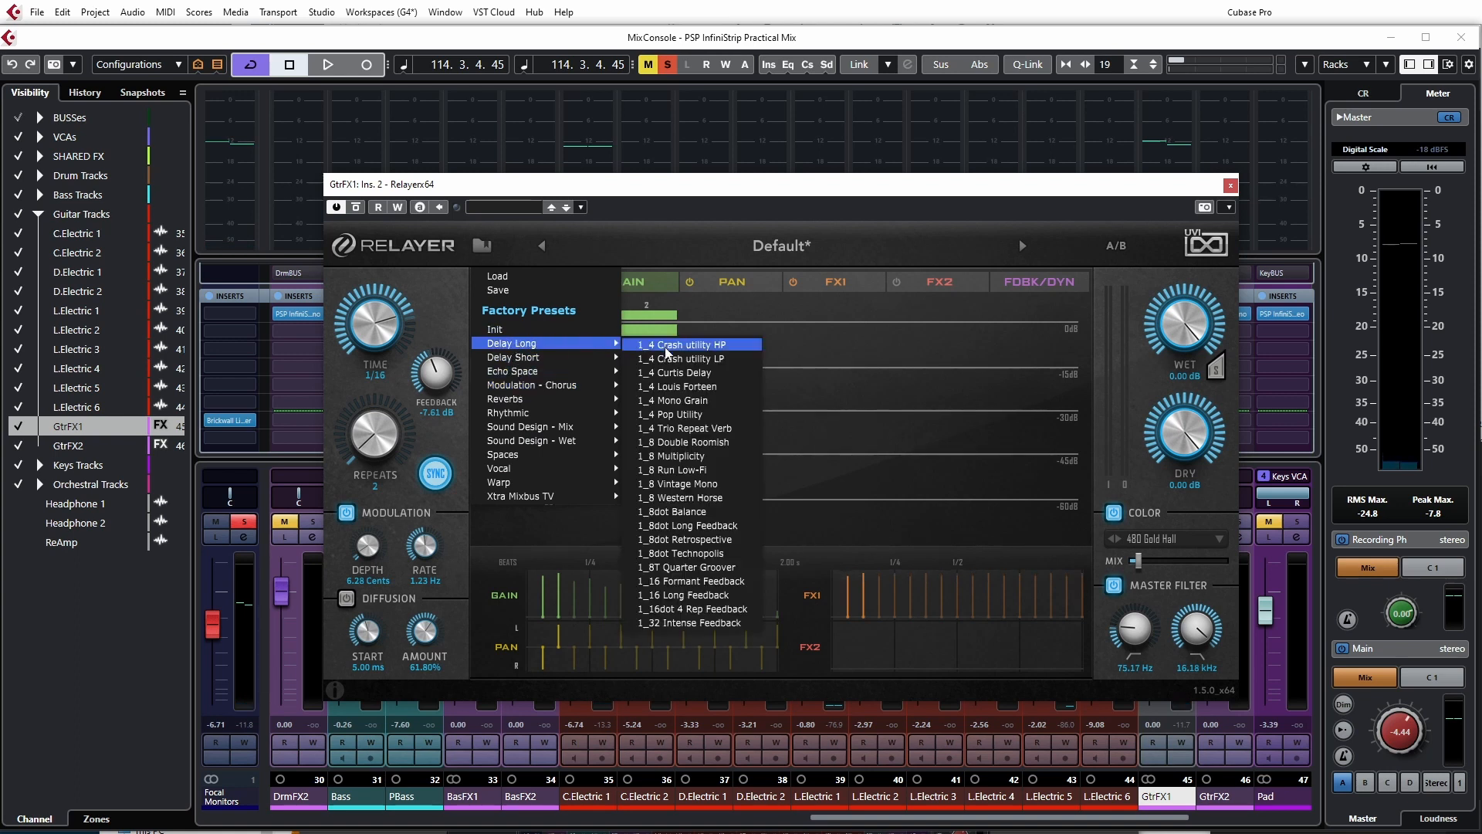
{"action": "left_click", "coordinate": [673, 470]}
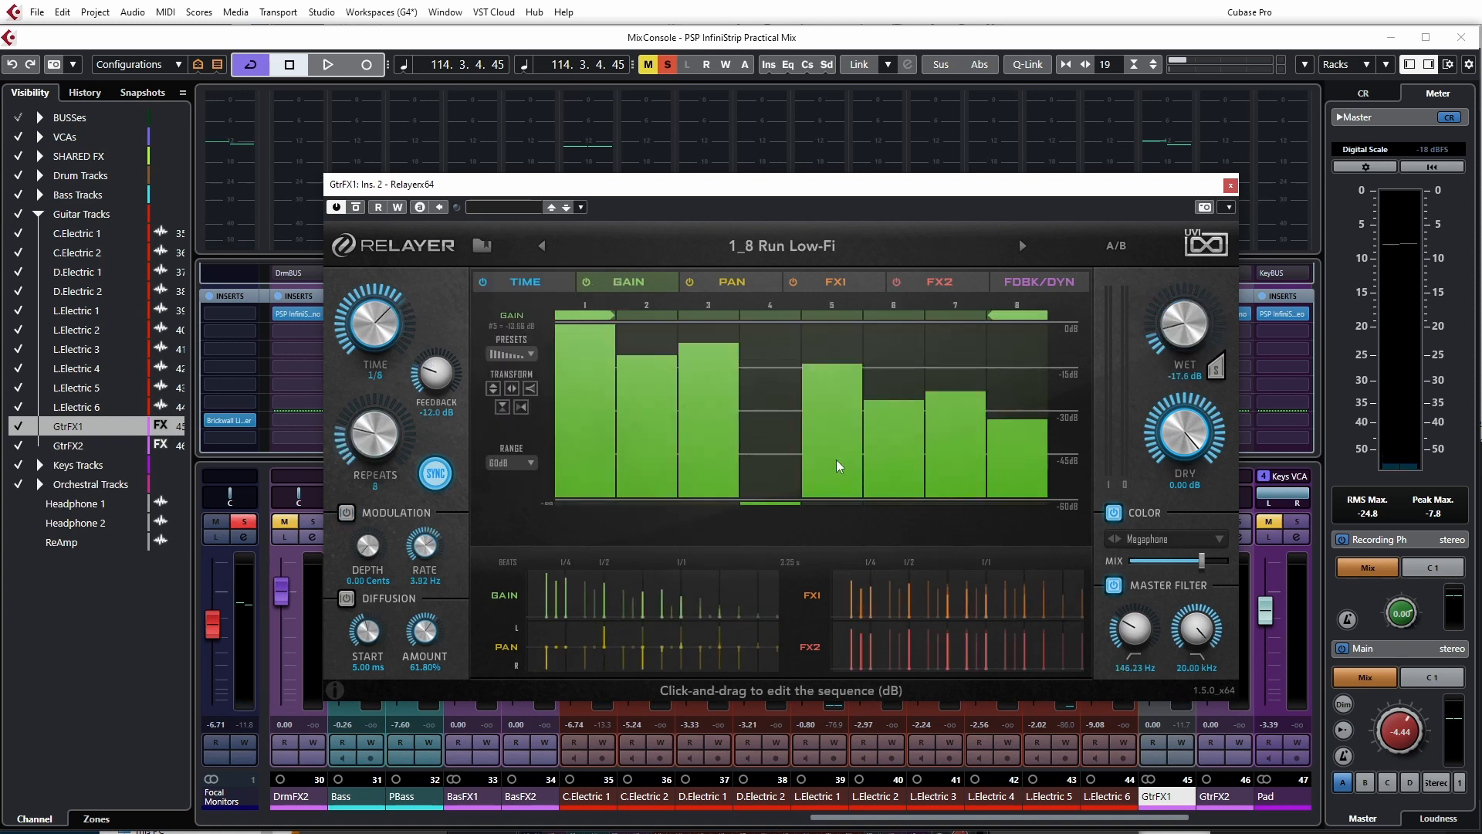
{"action": "key", "text": "space"}
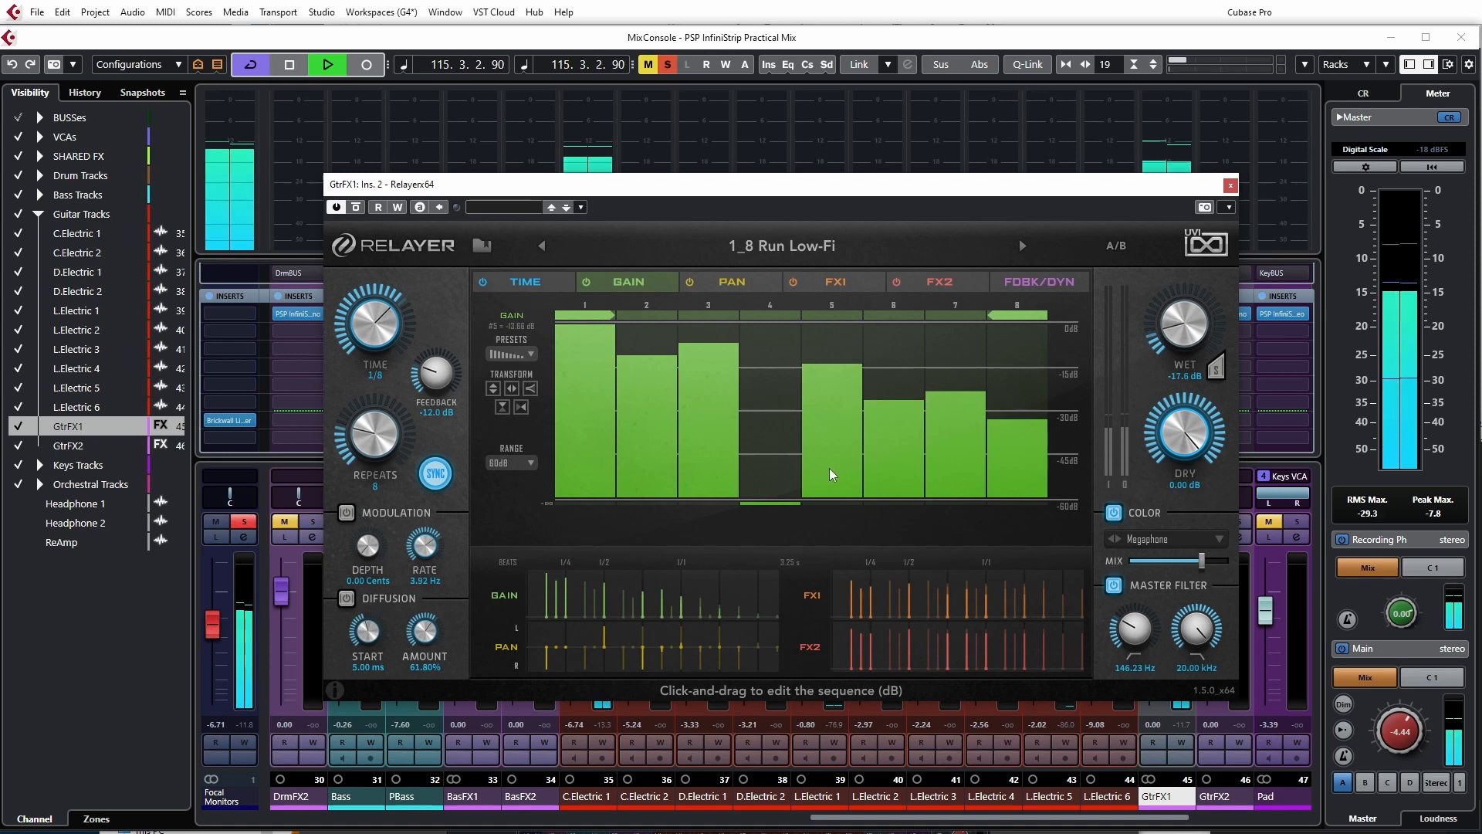
{"action": "key", "text": "space"}
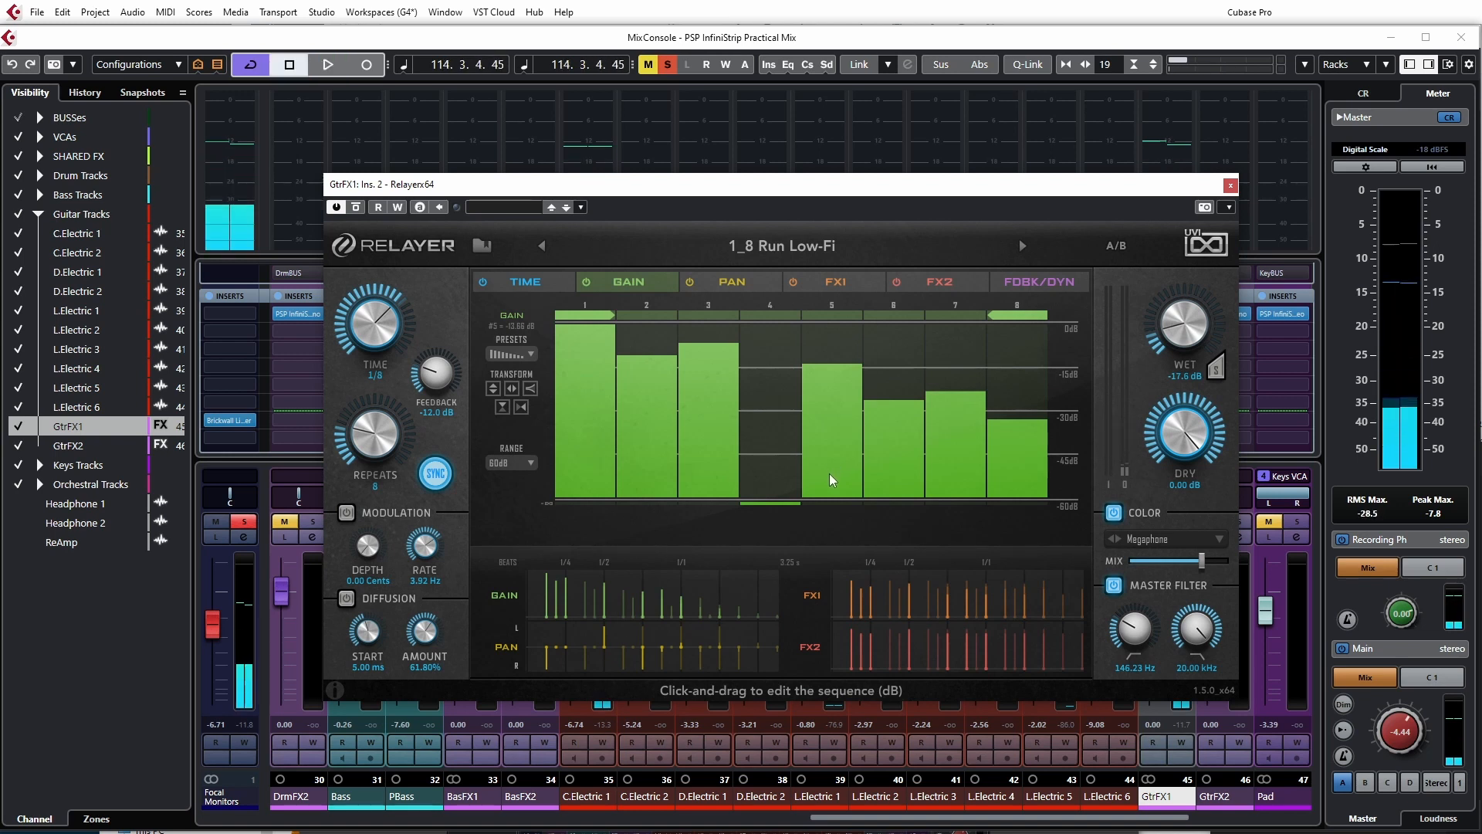
Step: Raise Relayer's Wet level to 0.00 dB for the 1_8 Run Low-Fi preset and audition the guitar
{"action": "left_click_drag", "start_coordinate": [1194, 333], "coordinate": [1175, 189]}
{"action": "key", "text": "space"}
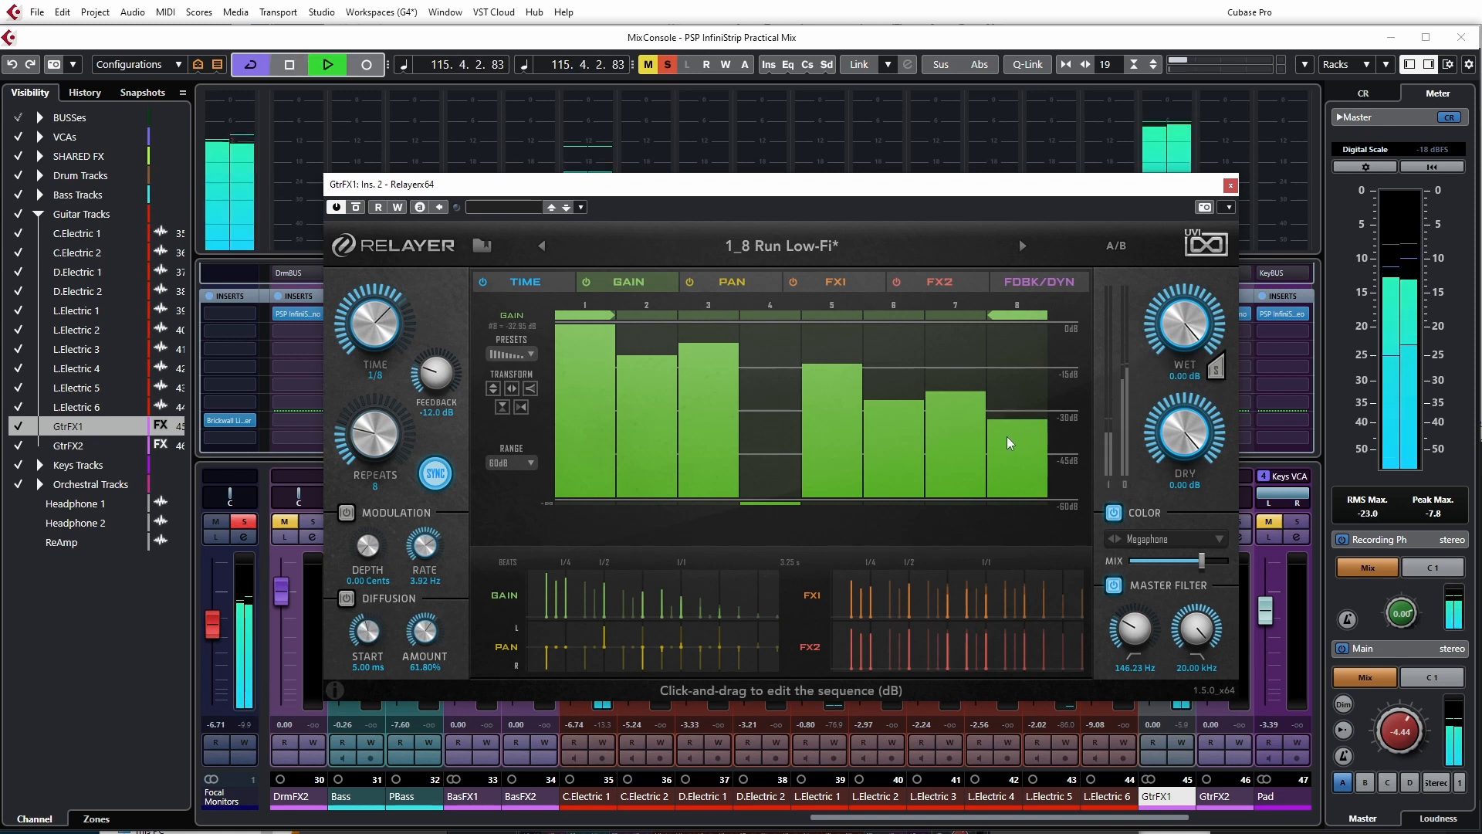
{"action": "key", "text": "space"}
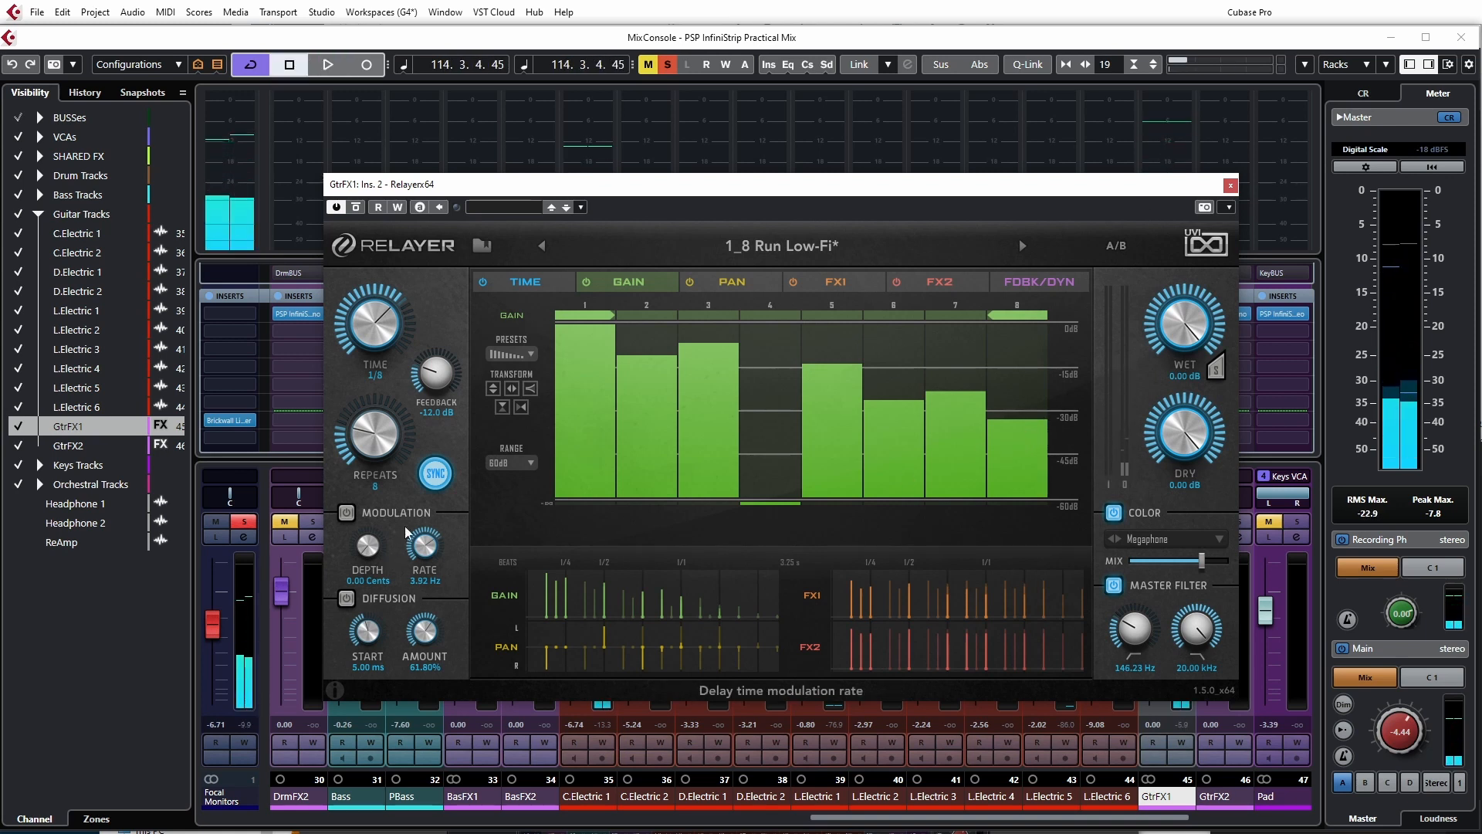
Step: Switch Relayer's tempo sync off and back on
{"action": "left_click", "coordinate": [434, 476]}
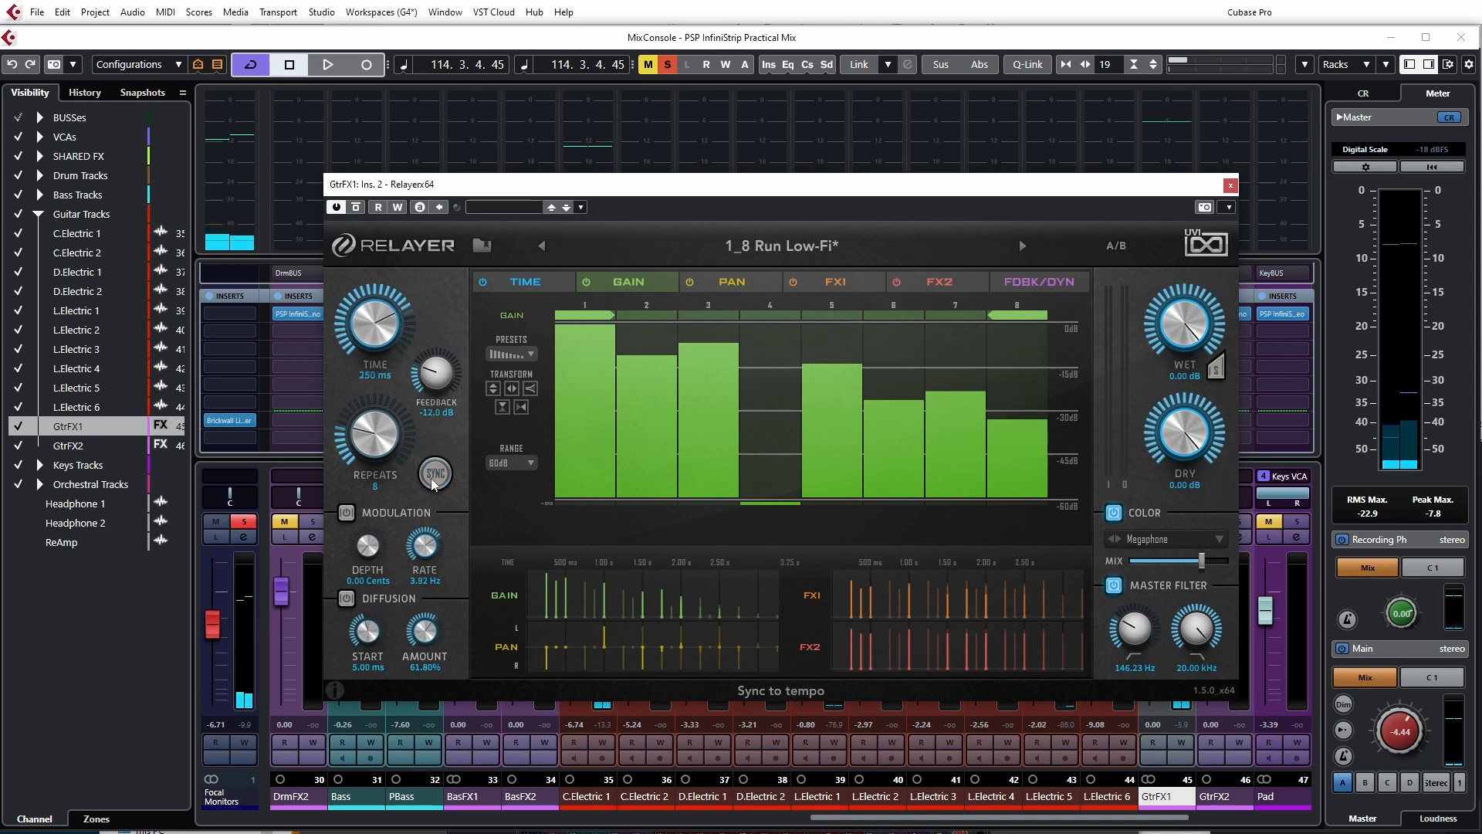
{"action": "left_click", "coordinate": [433, 482]}
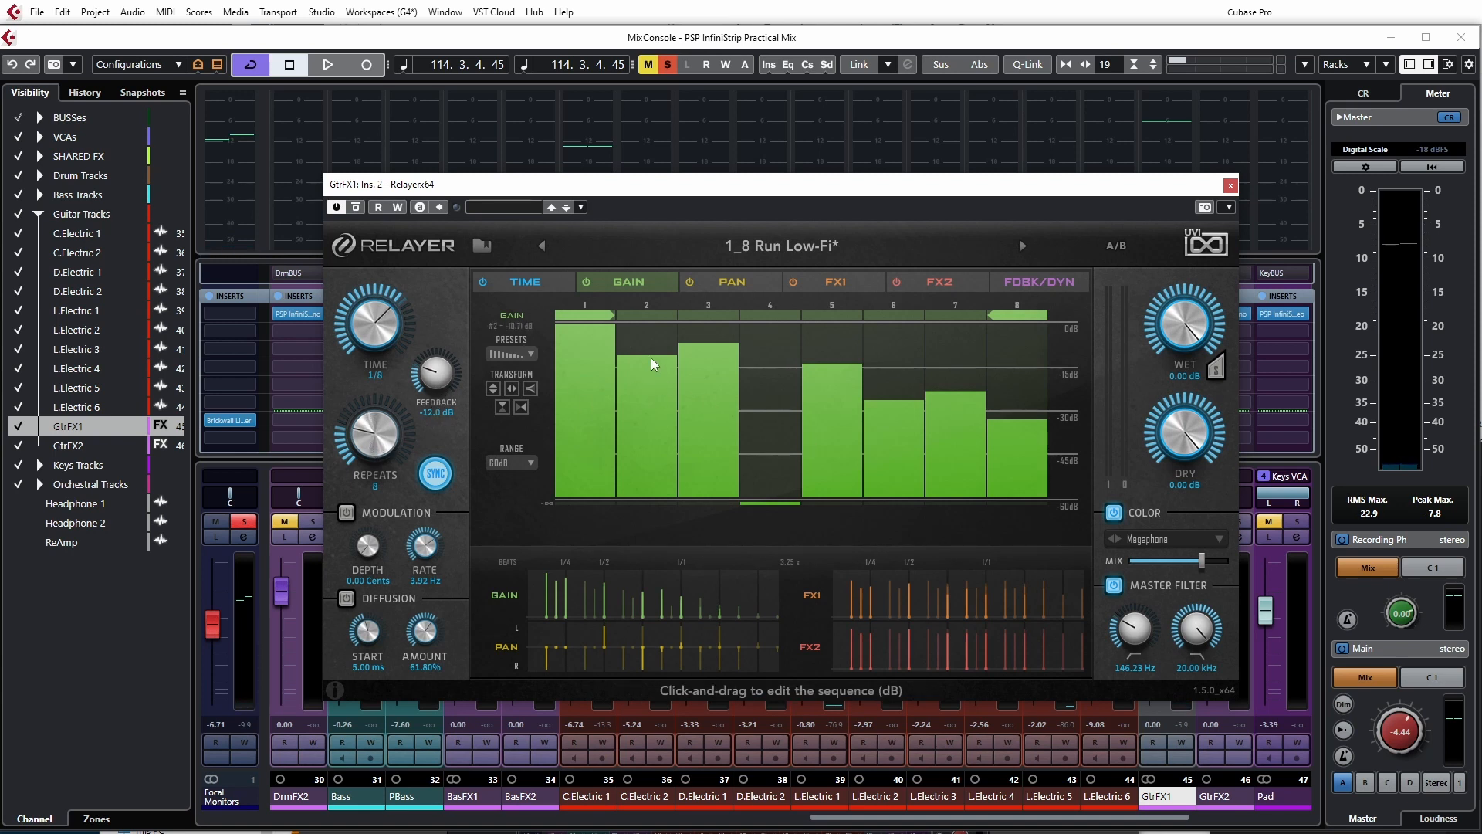
Step: Apply the valley-shaped sequence preset to Relayer's gain steps and audition the guitar
{"action": "left_click", "coordinate": [531, 355]}
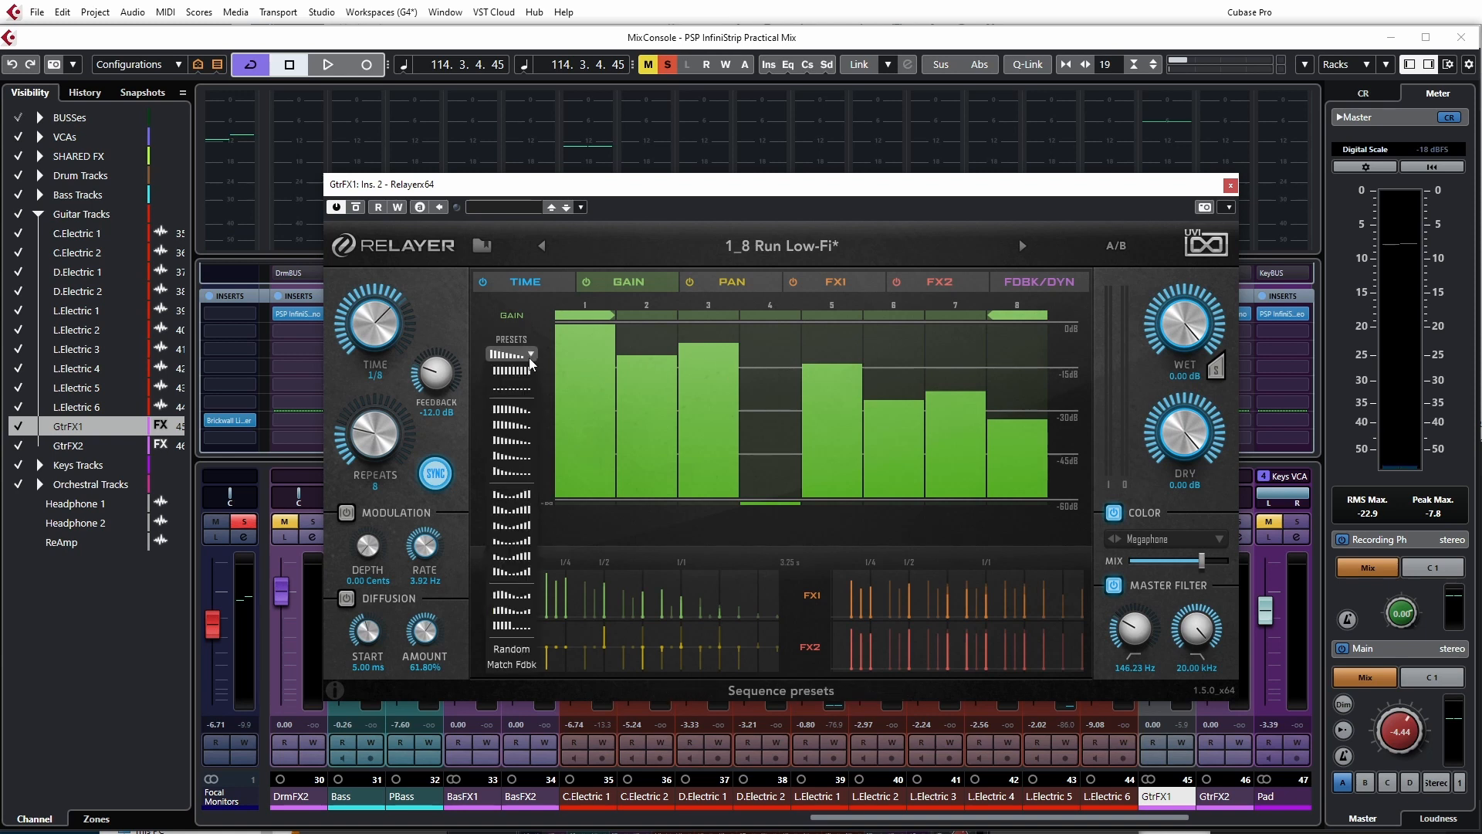
{"action": "left_click", "coordinate": [522, 511]}
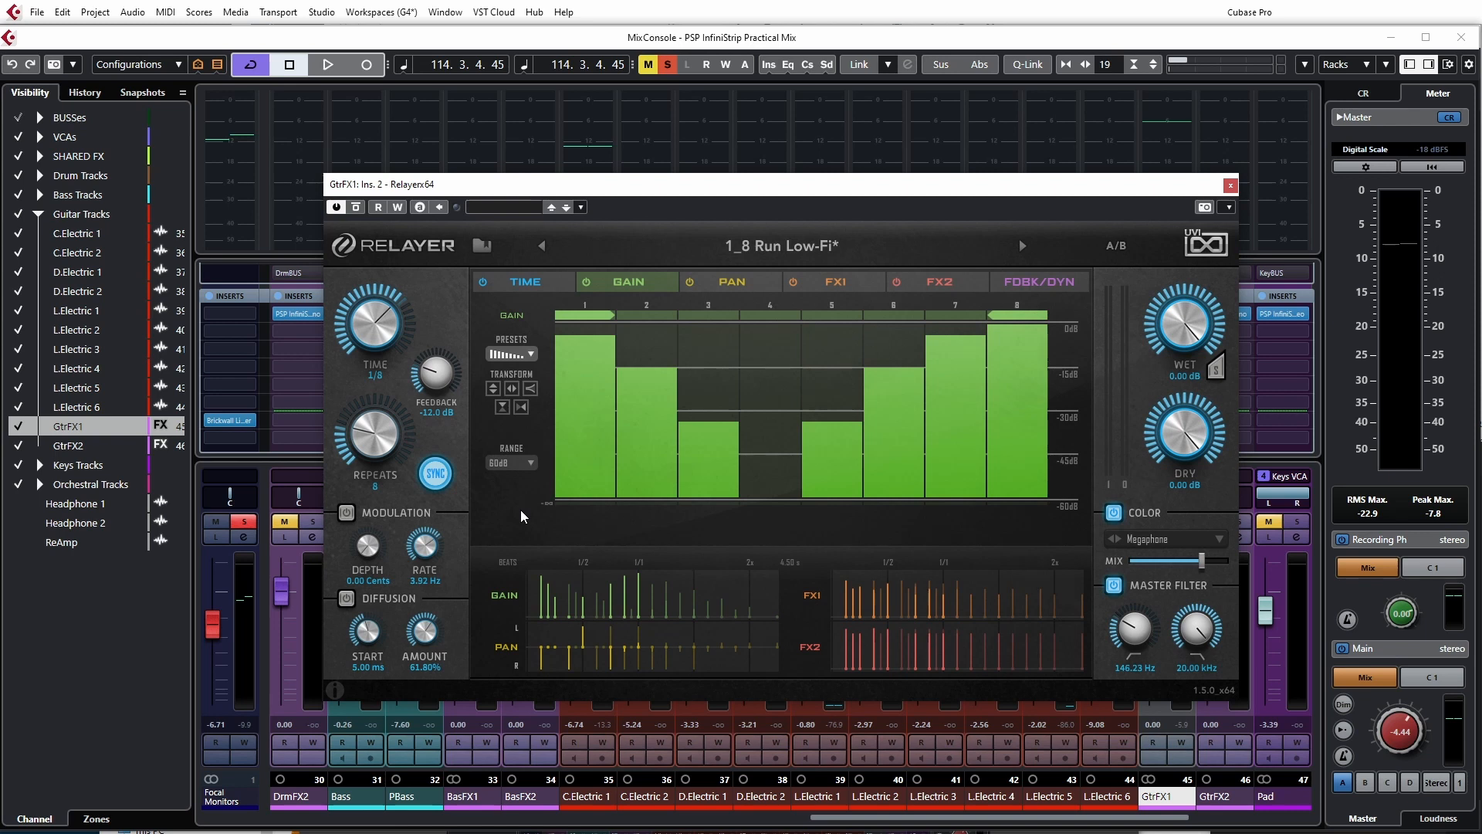
{"action": "key", "text": "space"}
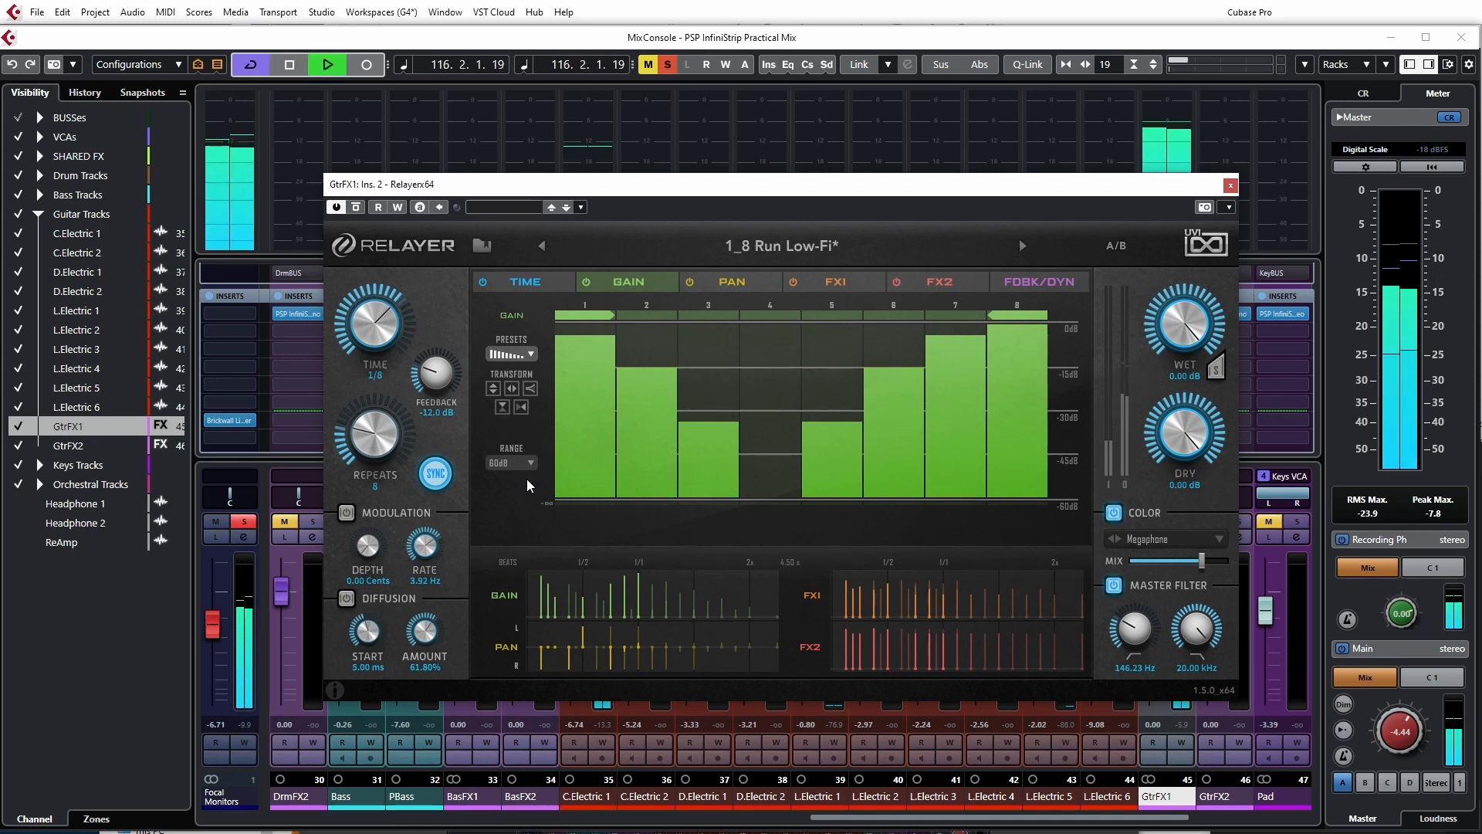
{"action": "key", "text": "space"}
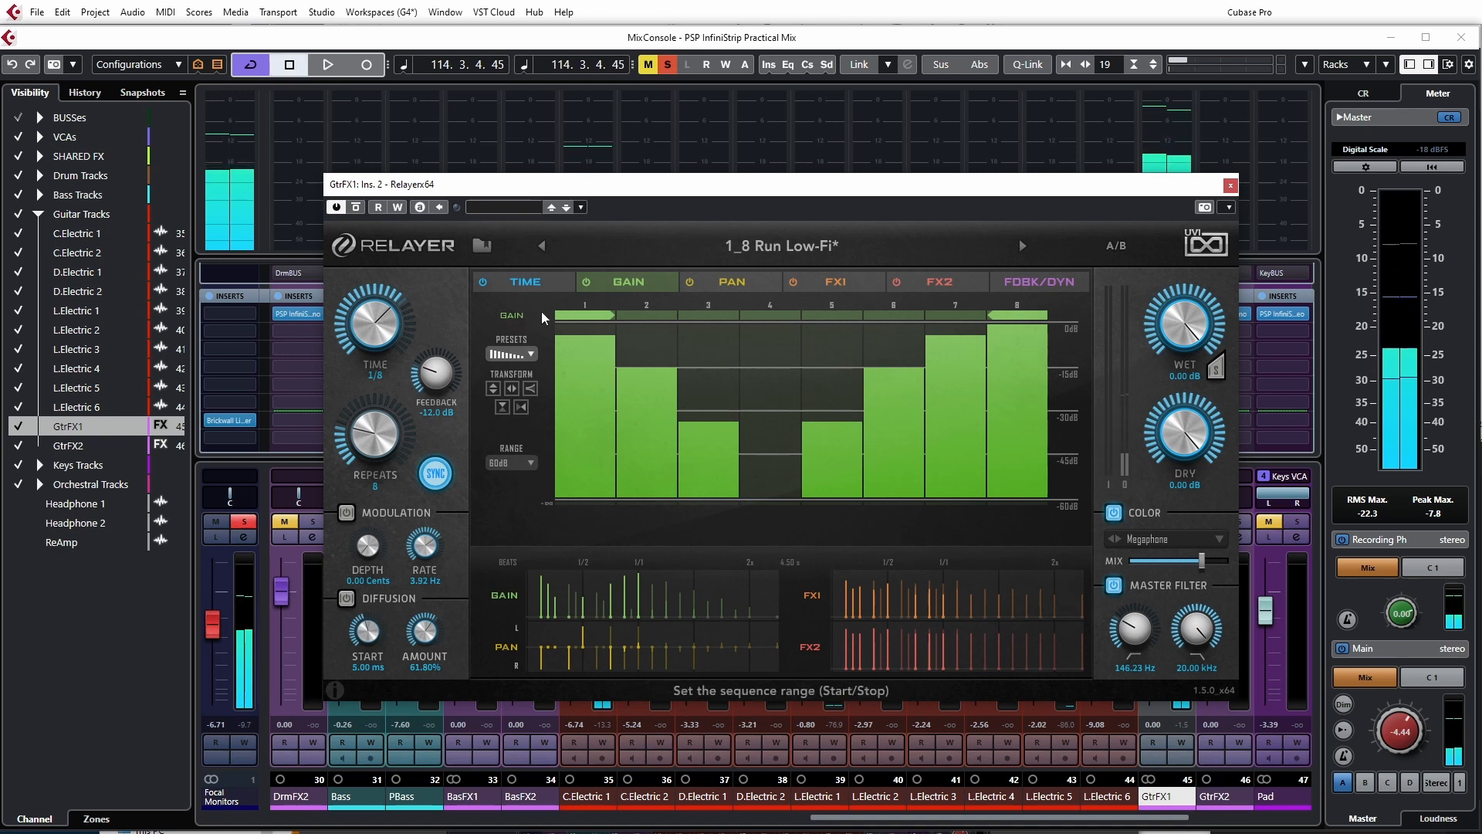
Step: Look through Relayer's Time, Gain, Pan, FX1, FX2 and Fdbk/Dyn editors, finishing on the Gain sequence
{"action": "left_click", "coordinate": [522, 283]}
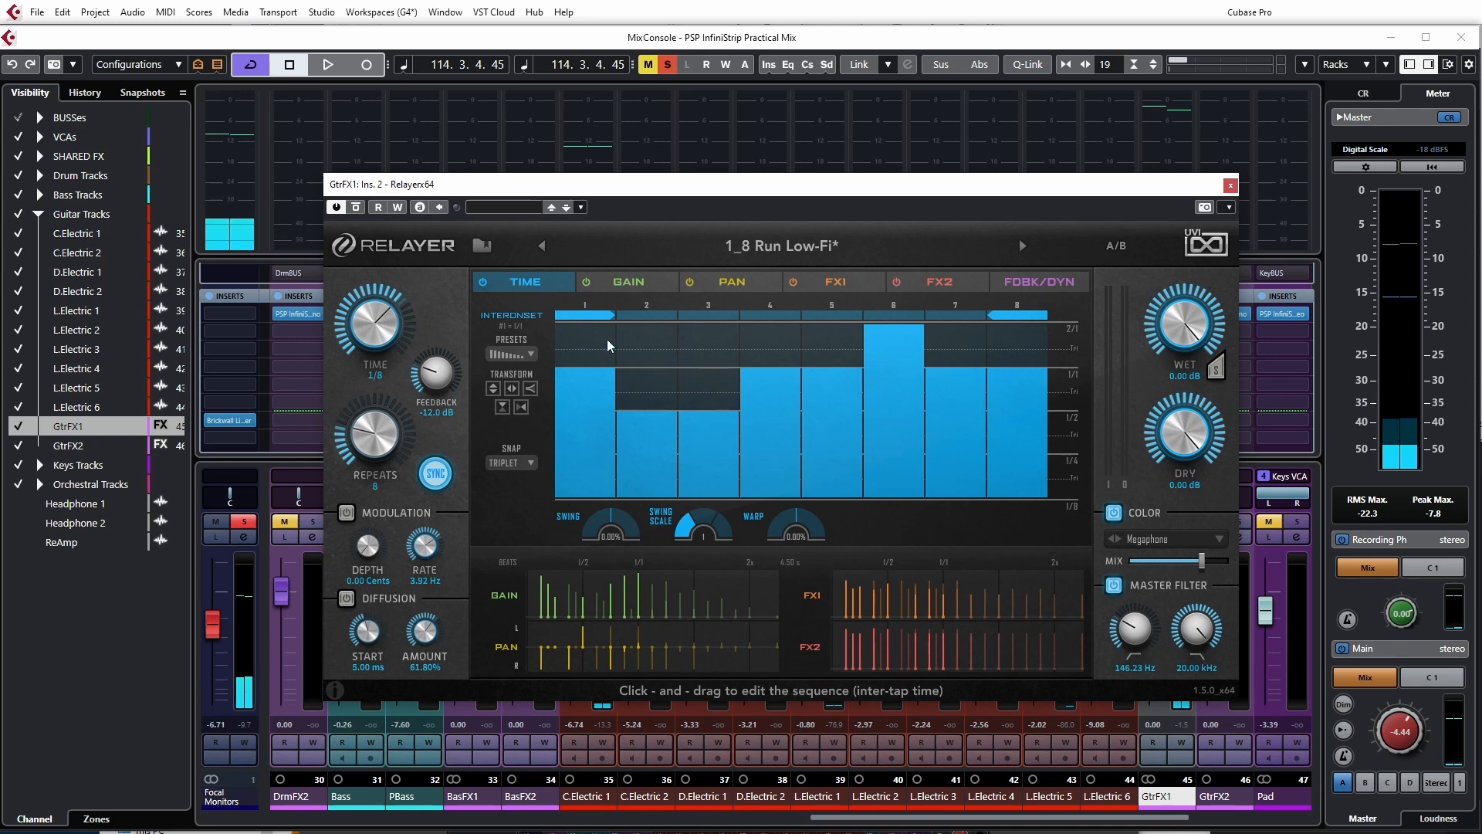
{"action": "left_click", "coordinate": [620, 284]}
{"action": "left_click", "coordinate": [726, 284]}
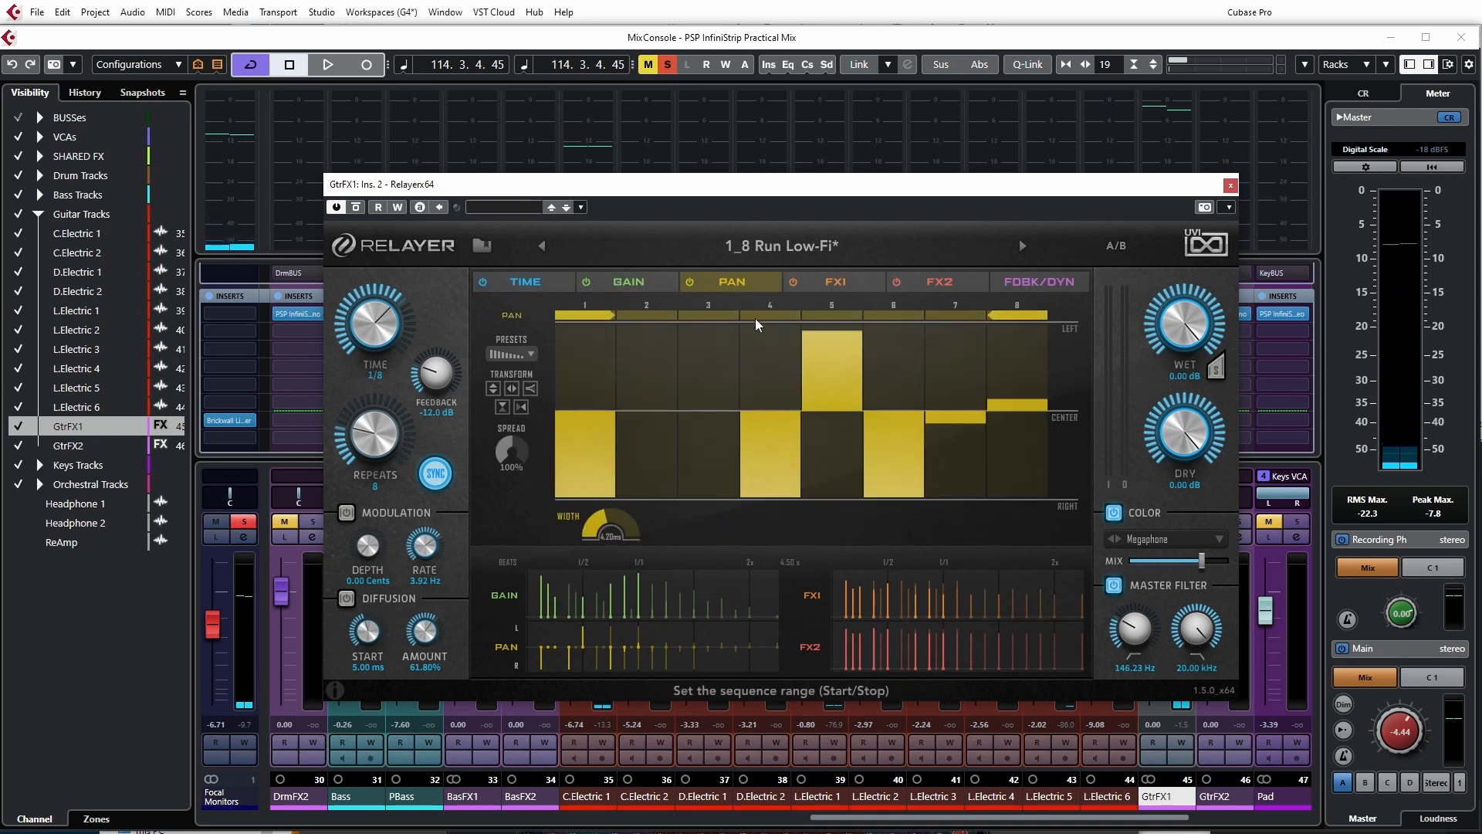
{"action": "left_click", "coordinate": [839, 286]}
{"action": "left_click", "coordinate": [953, 282]}
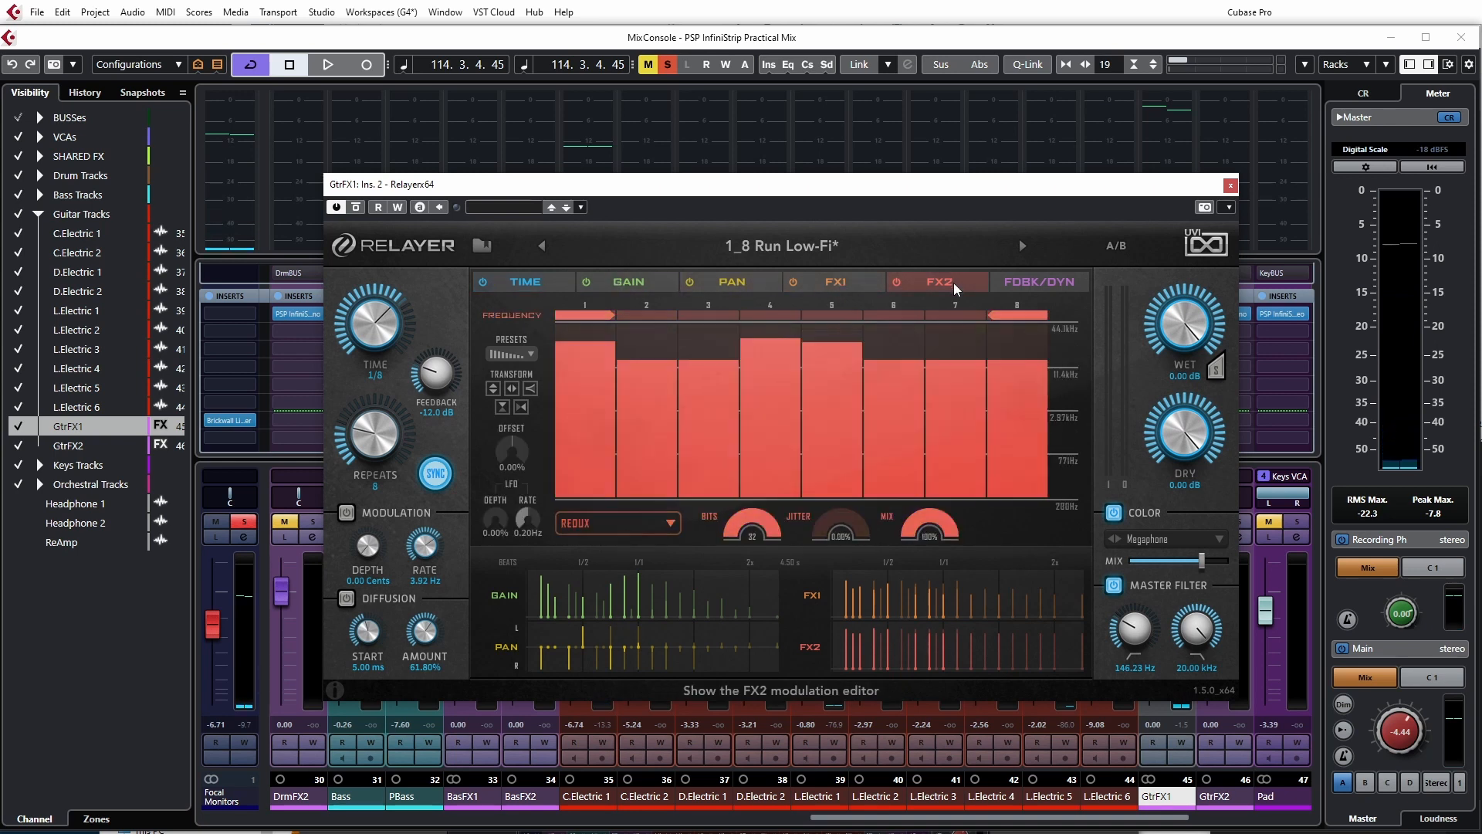
{"action": "left_click", "coordinate": [1040, 284]}
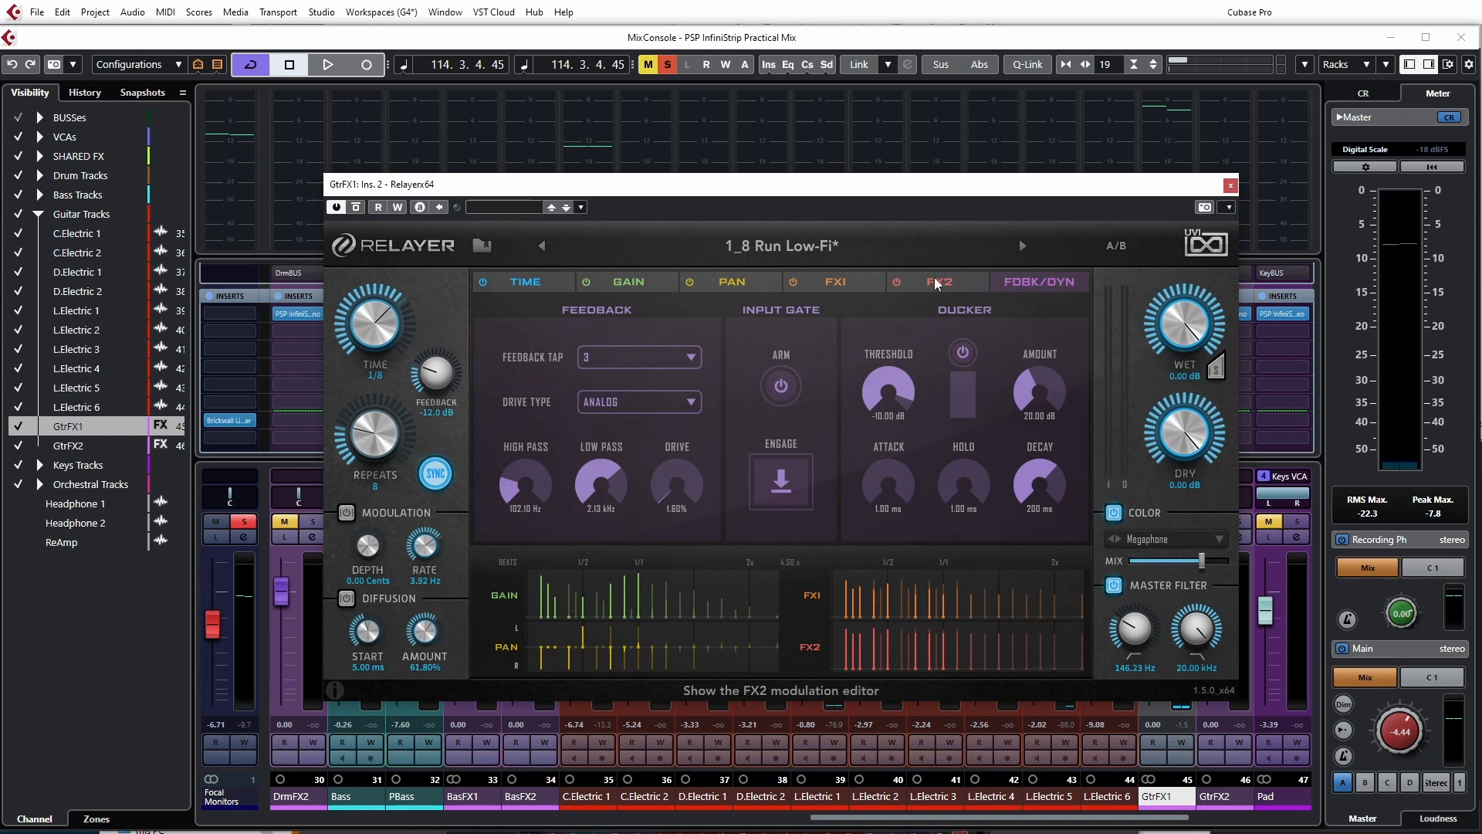
{"action": "left_click", "coordinate": [849, 277]}
{"action": "left_click", "coordinate": [737, 281]}
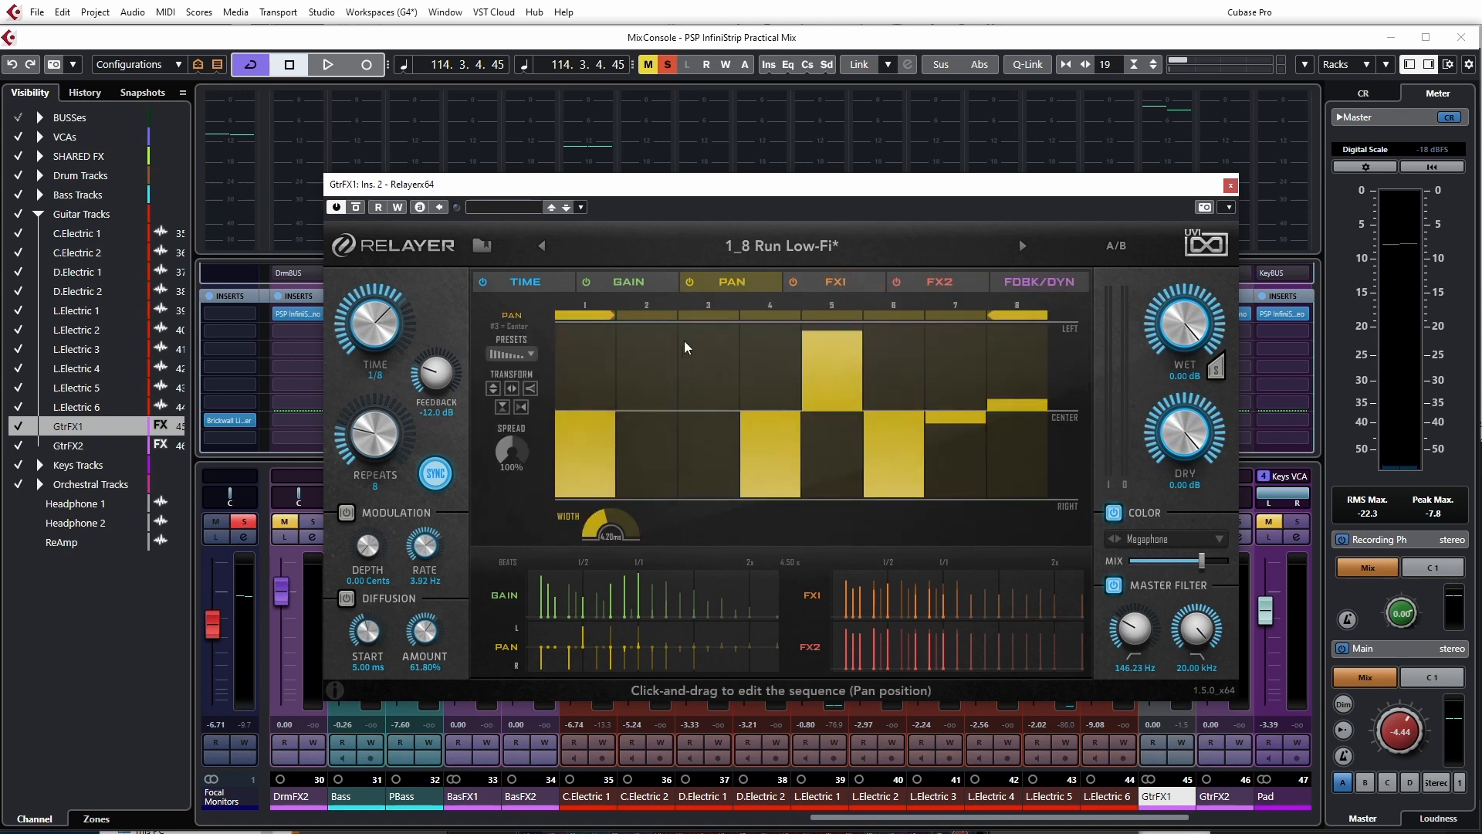
{"action": "left_click", "coordinate": [622, 283]}
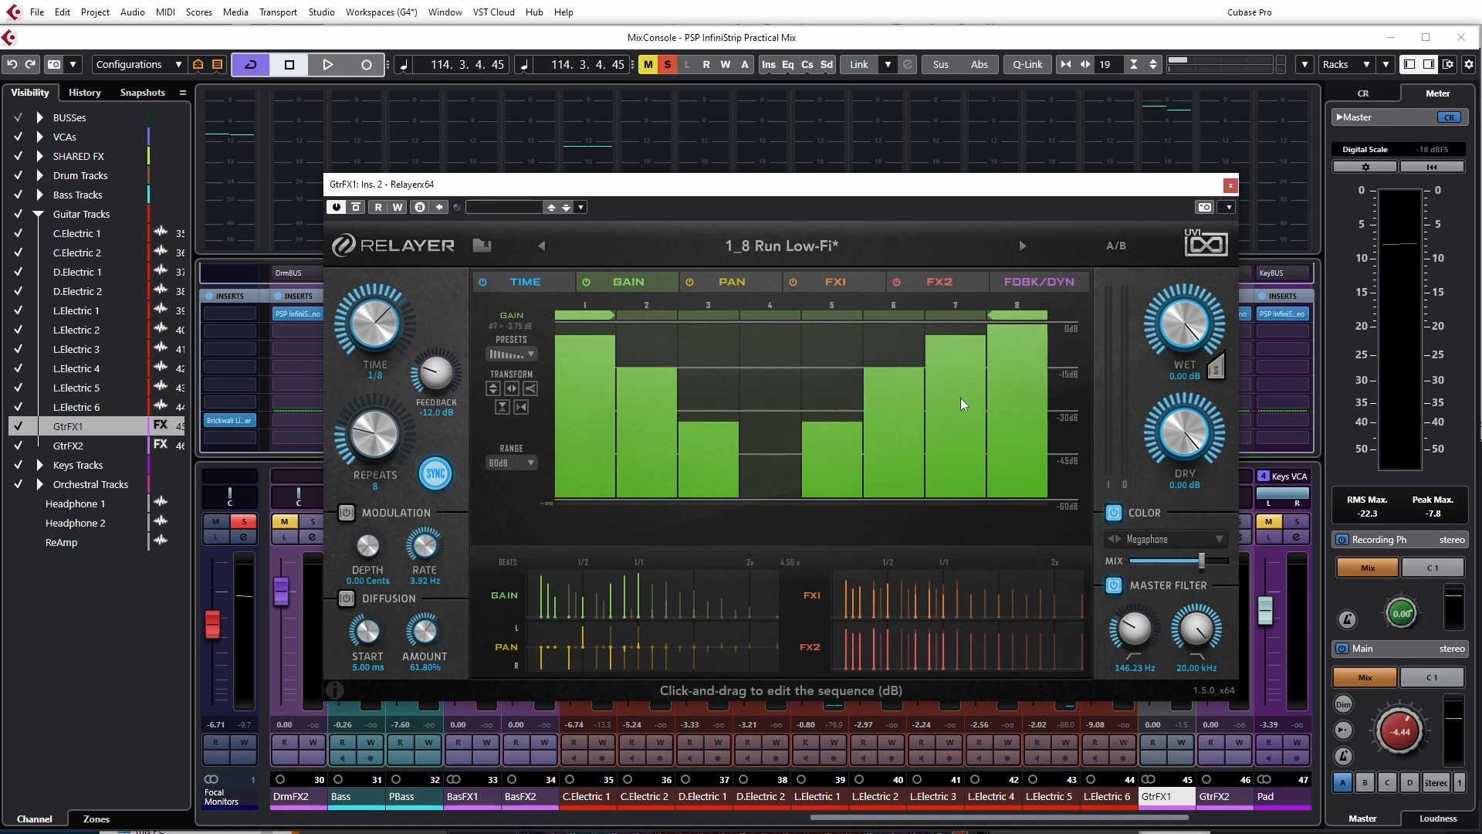
Step: Load Relayer's 1_8 Magic Pattern factory preset from the Rhythmic category
{"action": "left_click", "coordinate": [786, 252]}
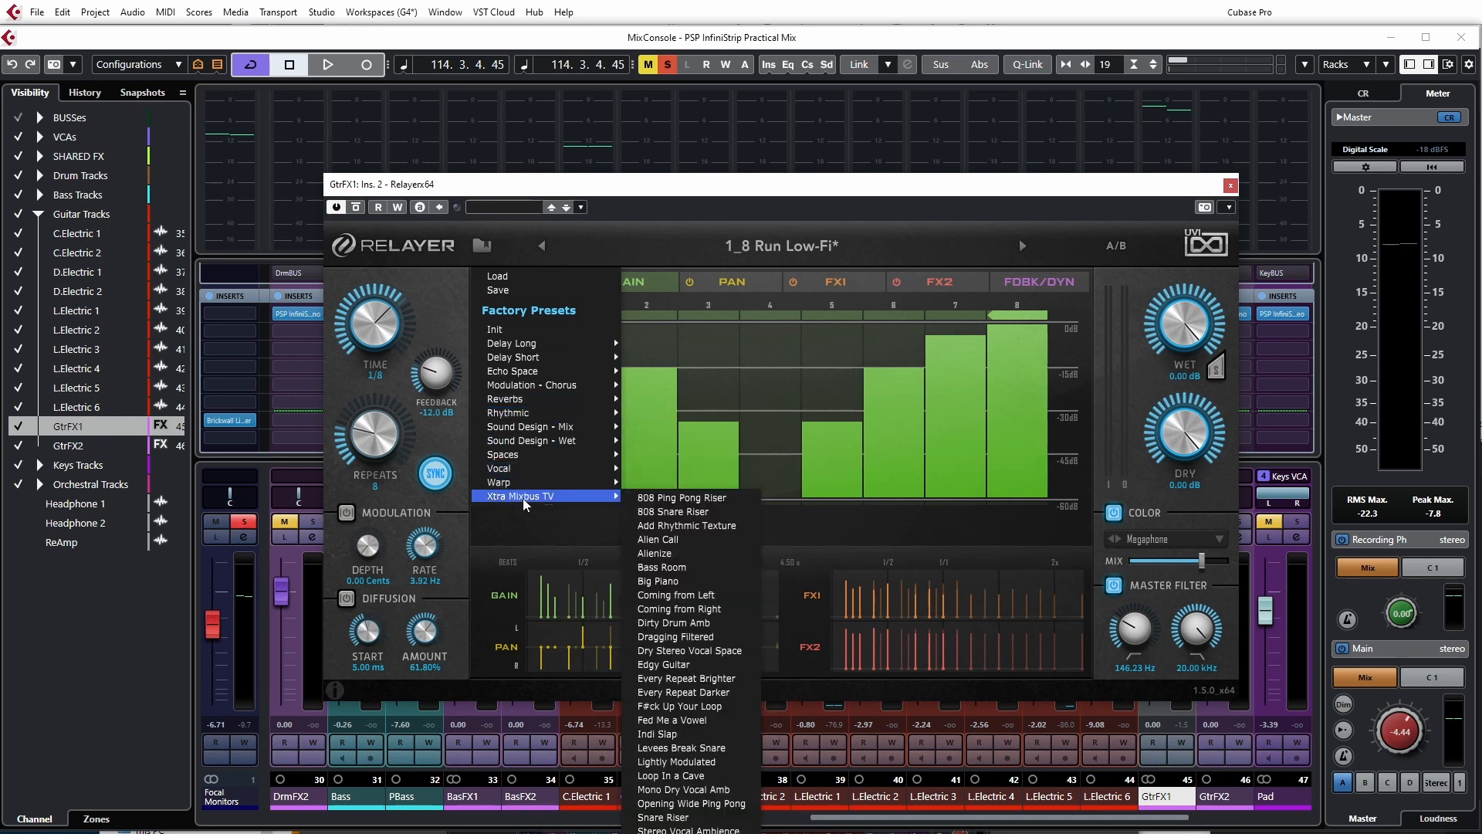
{"action": "mouse_move", "coordinate": [586, 415]}
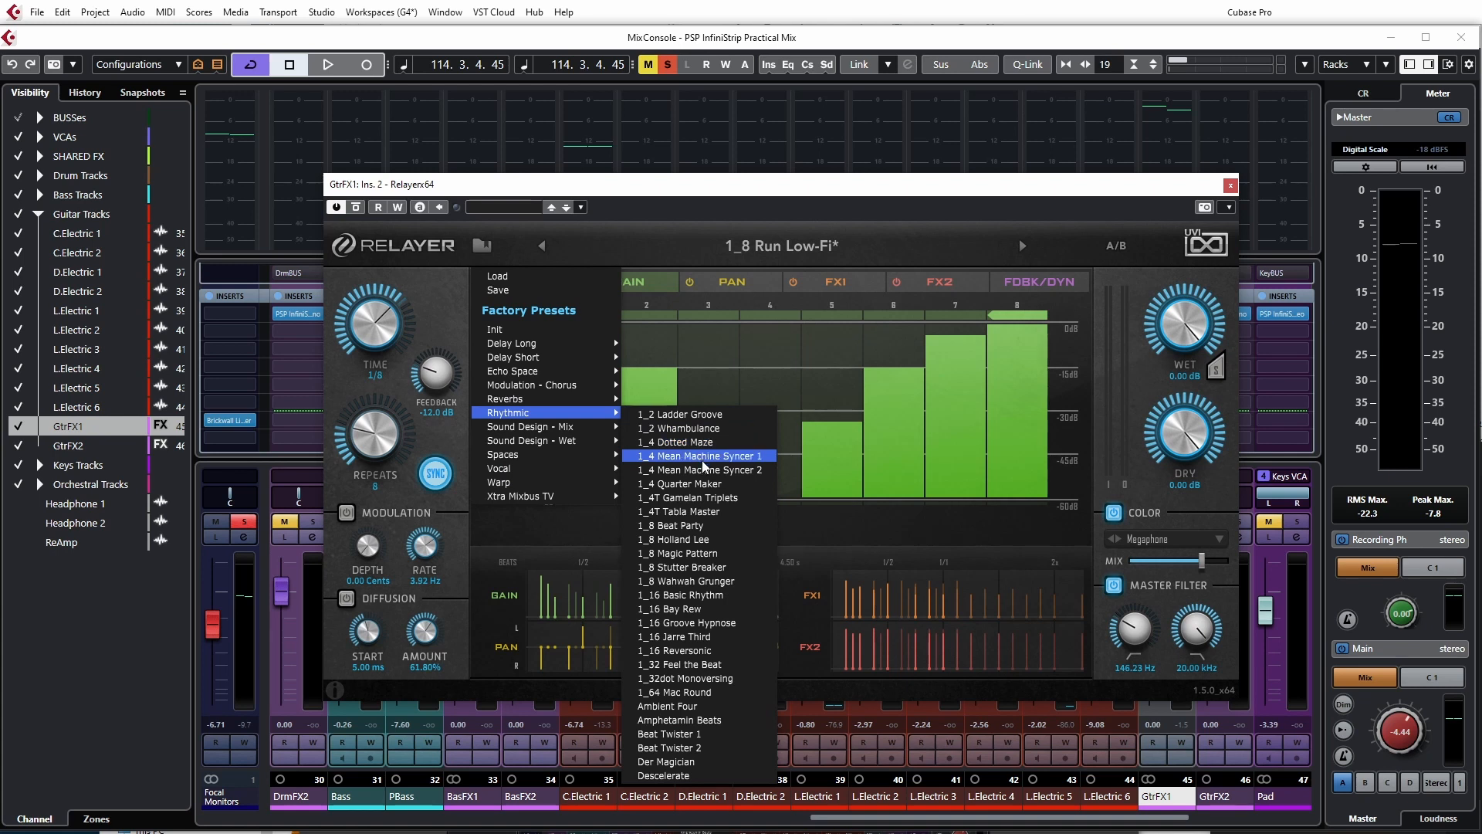
{"action": "left_click", "coordinate": [696, 554]}
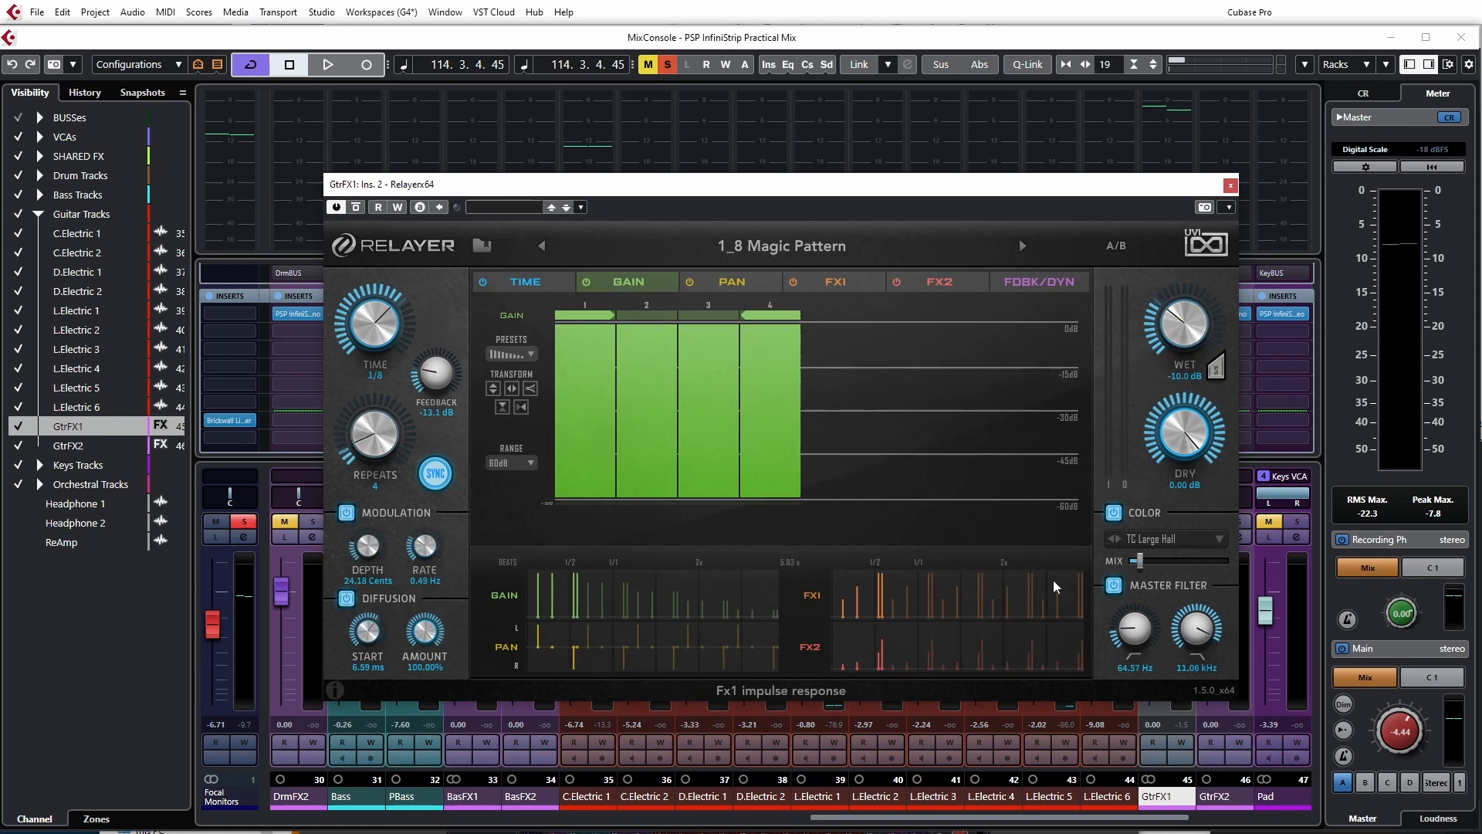
Step: Raise Relayer's Wet level to 0.00 dB, trim it to -0.72 dB while auditioning the guitar, and stop playback
{"action": "left_click_drag", "start_coordinate": [1190, 383], "coordinate": [1199, 191]}
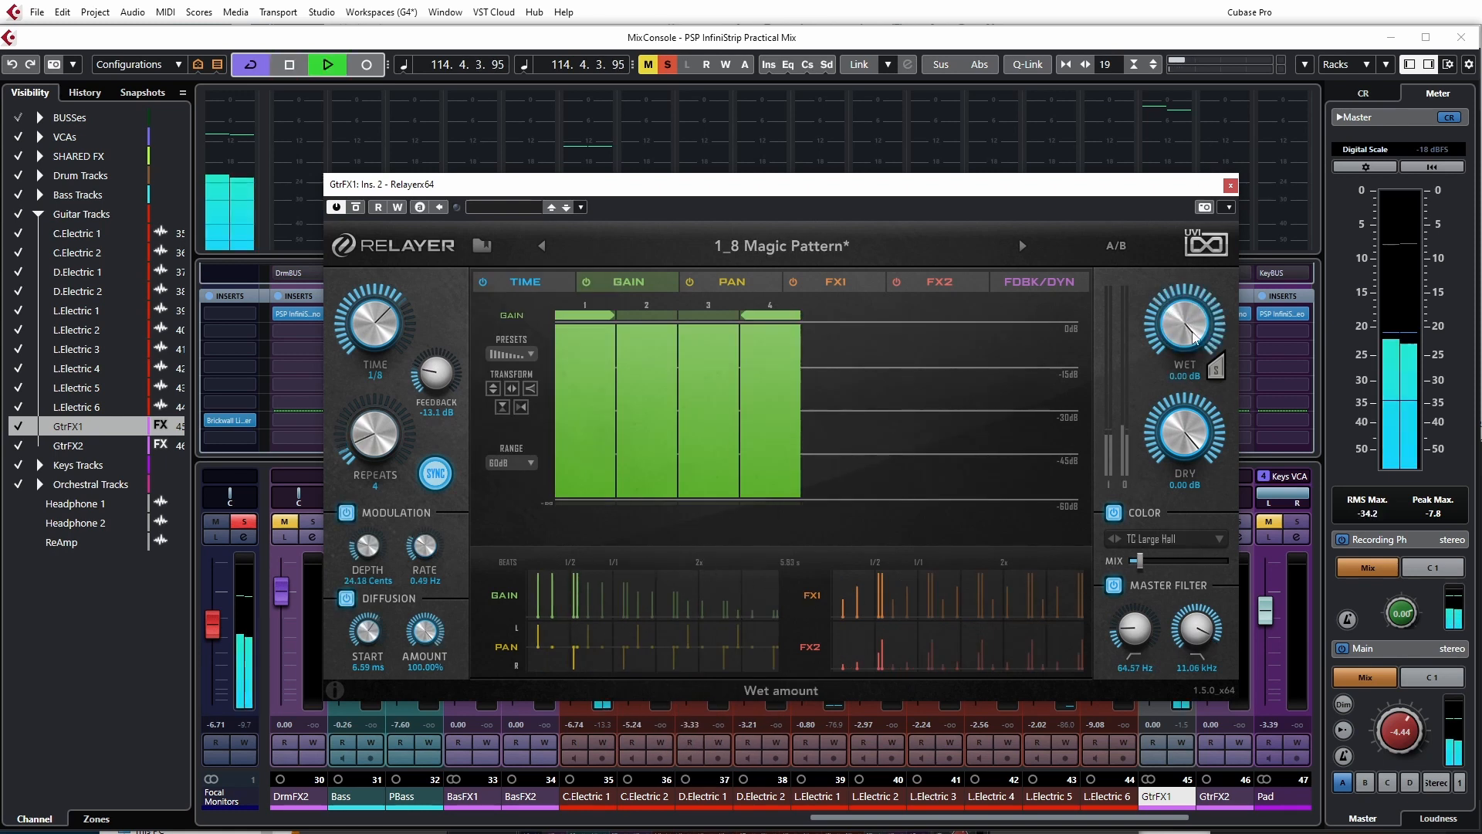
{"action": "mouse_move", "coordinate": [1192, 334]}
{"action": "left_mouse_down"}
{"action": "mouse_move", "coordinate": [1183, 431]}
{"action": "mouse_move", "coordinate": [1187, 349]}
{"action": "left_mouse_up"}
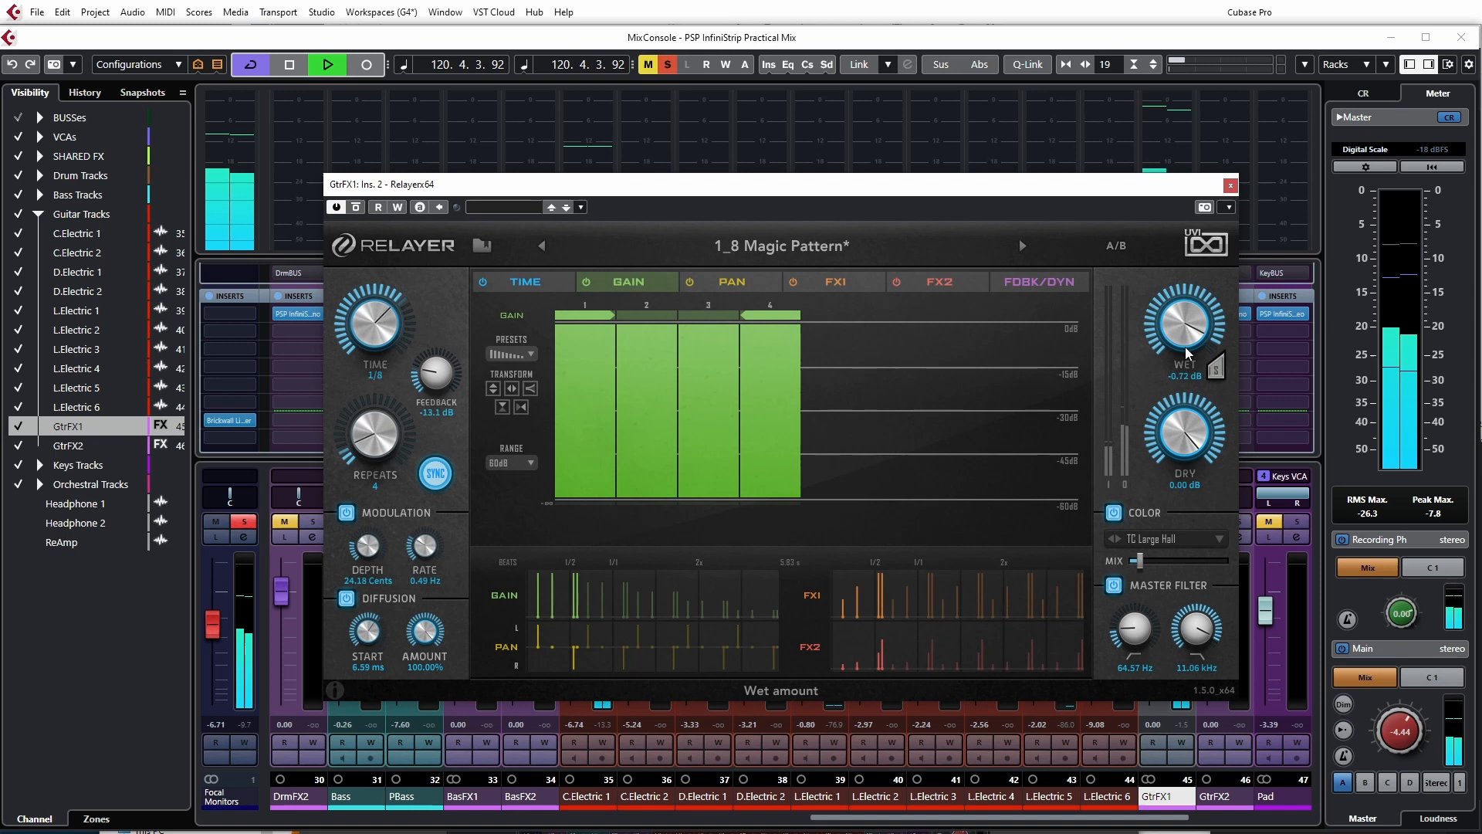
{"action": "key", "text": "space"}
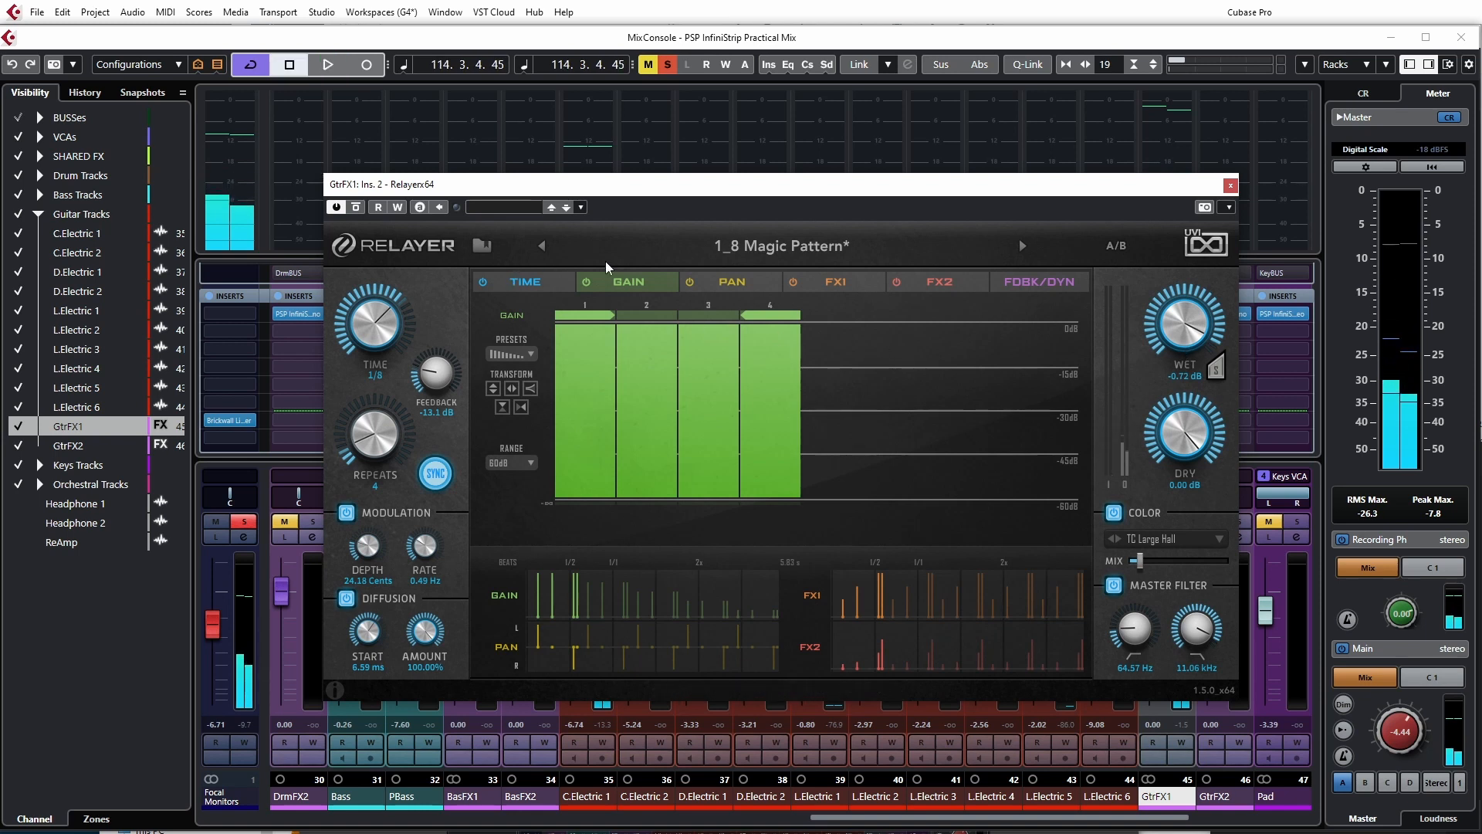
Step: Load Relayer's 1_2 Ladder Groove rhythmic preset and audition the guitar with the Wet level raised to -0.05 dB
{"action": "left_click", "coordinate": [510, 354]}
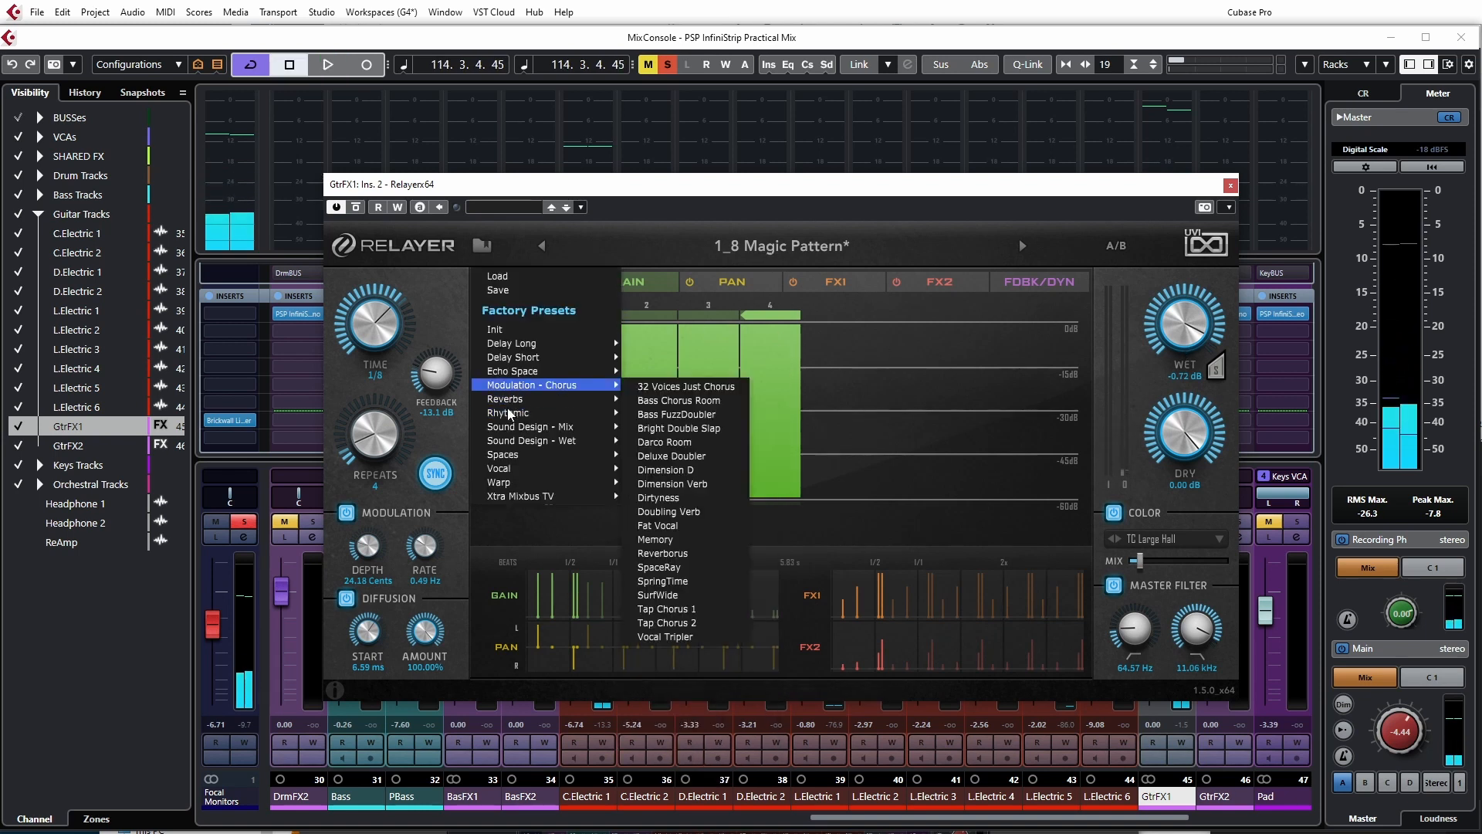
{"action": "left_click", "coordinate": [673, 416]}
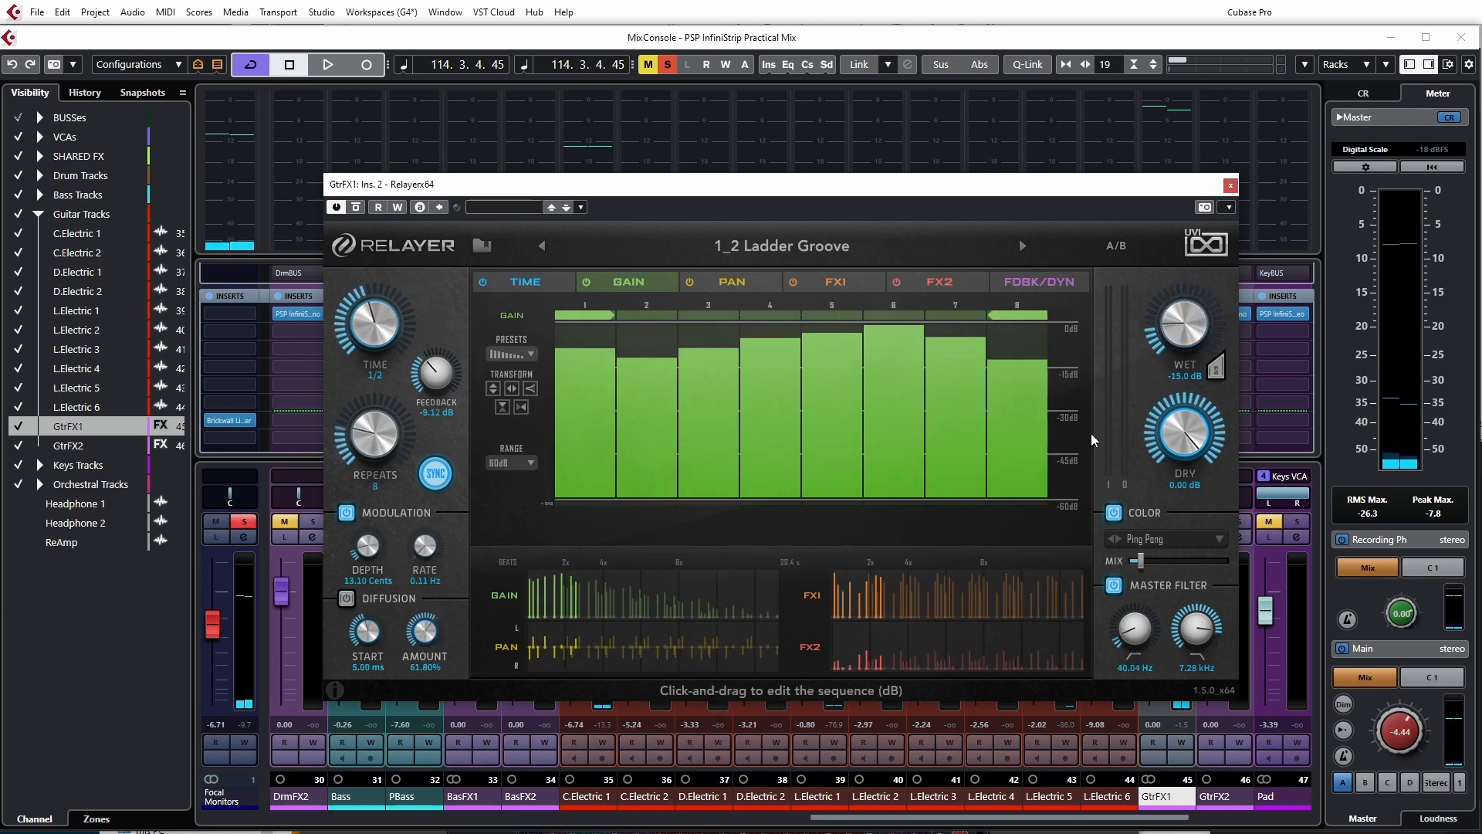
{"action": "key", "text": "space"}
{"action": "left_click_drag", "start_coordinate": [1185, 324], "coordinate": [1193, 181]}
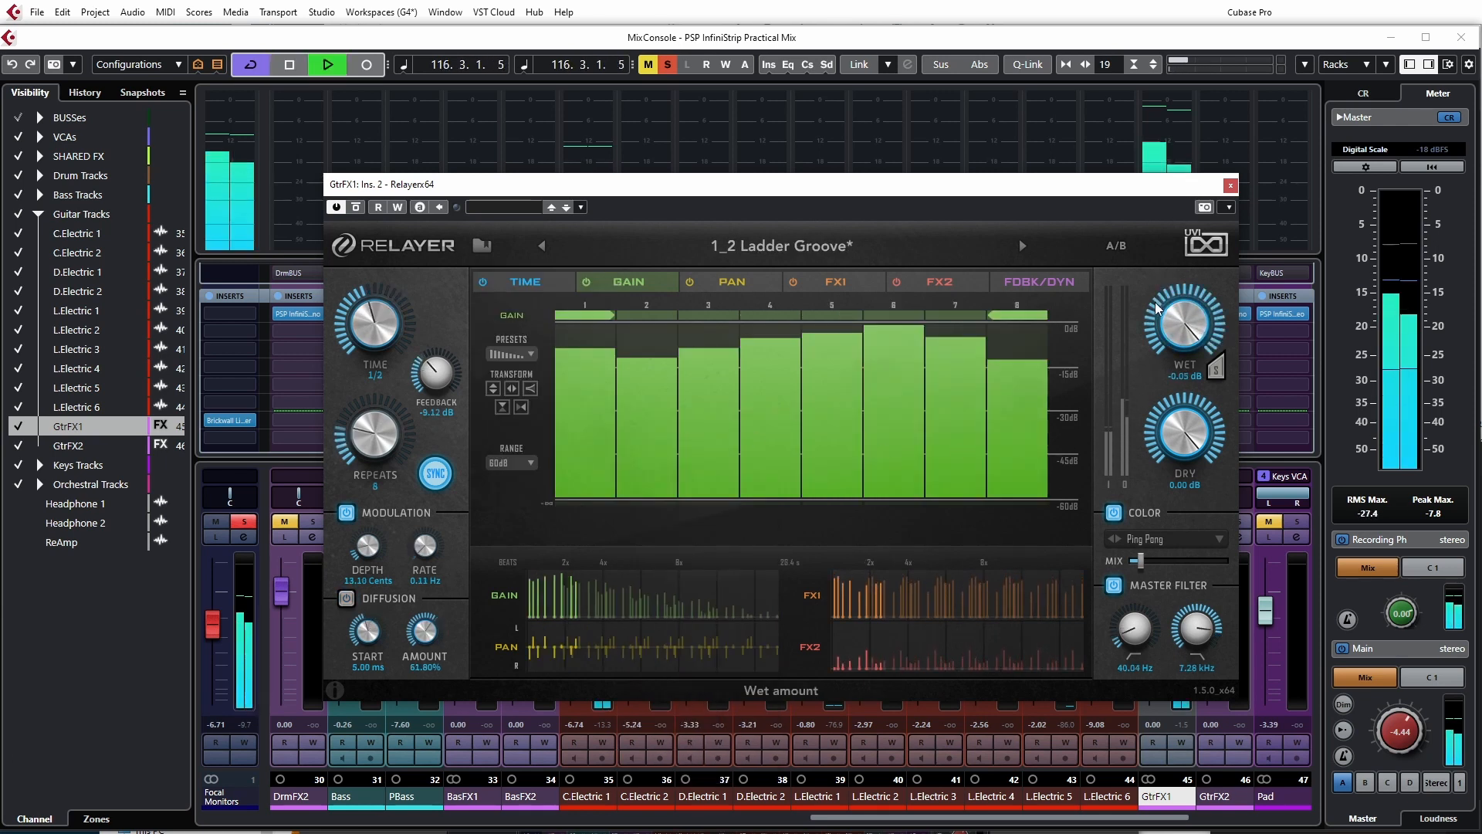
{"action": "key", "text": "space"}
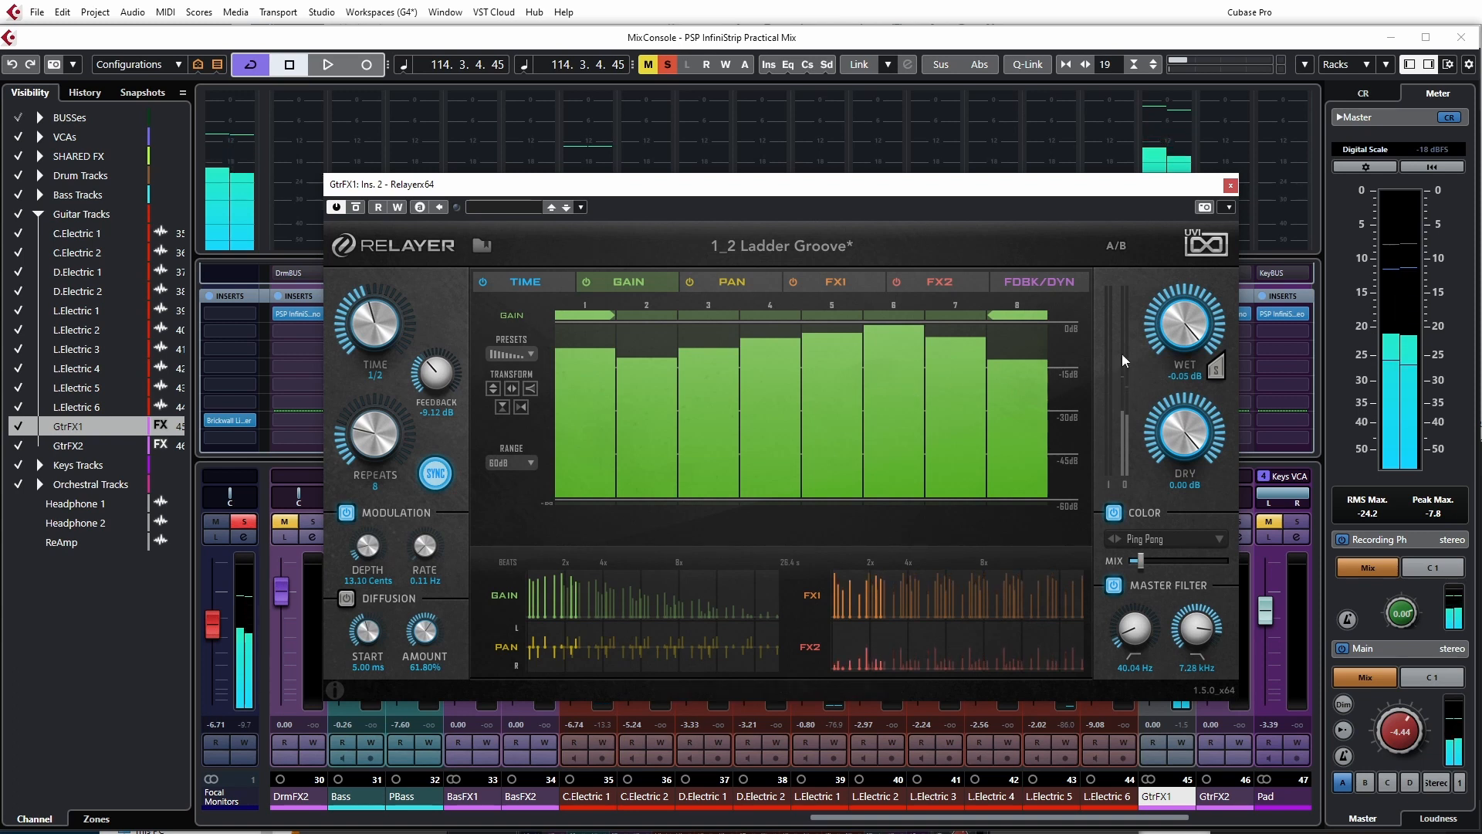
{"action": "key", "text": "space"}
{"action": "key", "text": "space"}
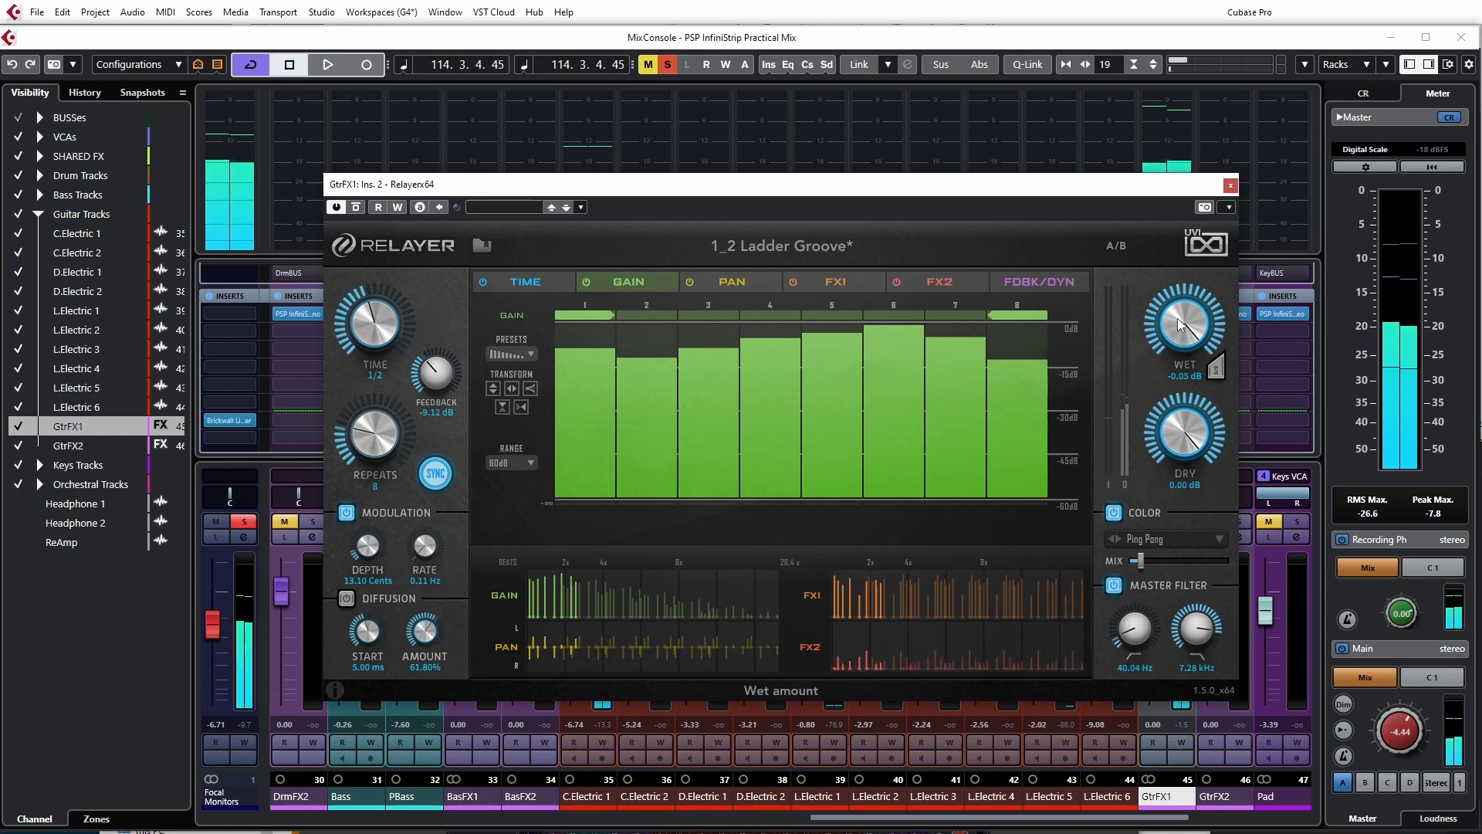
Step: Lower Relayer's Wet level to -oo dB, close the plug-in, and bypass its insert on GtrFX1
{"action": "left_click_drag", "start_coordinate": [1178, 318], "coordinate": [1174, 504]}
{"action": "mouse_move", "coordinate": [1179, 563]}
{"action": "left_mouse_down"}
{"action": "mouse_move", "coordinate": [1189, 401]}
{"action": "mouse_move", "coordinate": [1165, 410]}
{"action": "mouse_move", "coordinate": [1164, 433]}
{"action": "mouse_move", "coordinate": [1161, 365]}
{"action": "mouse_move", "coordinate": [1160, 545]}
{"action": "left_mouse_up"}
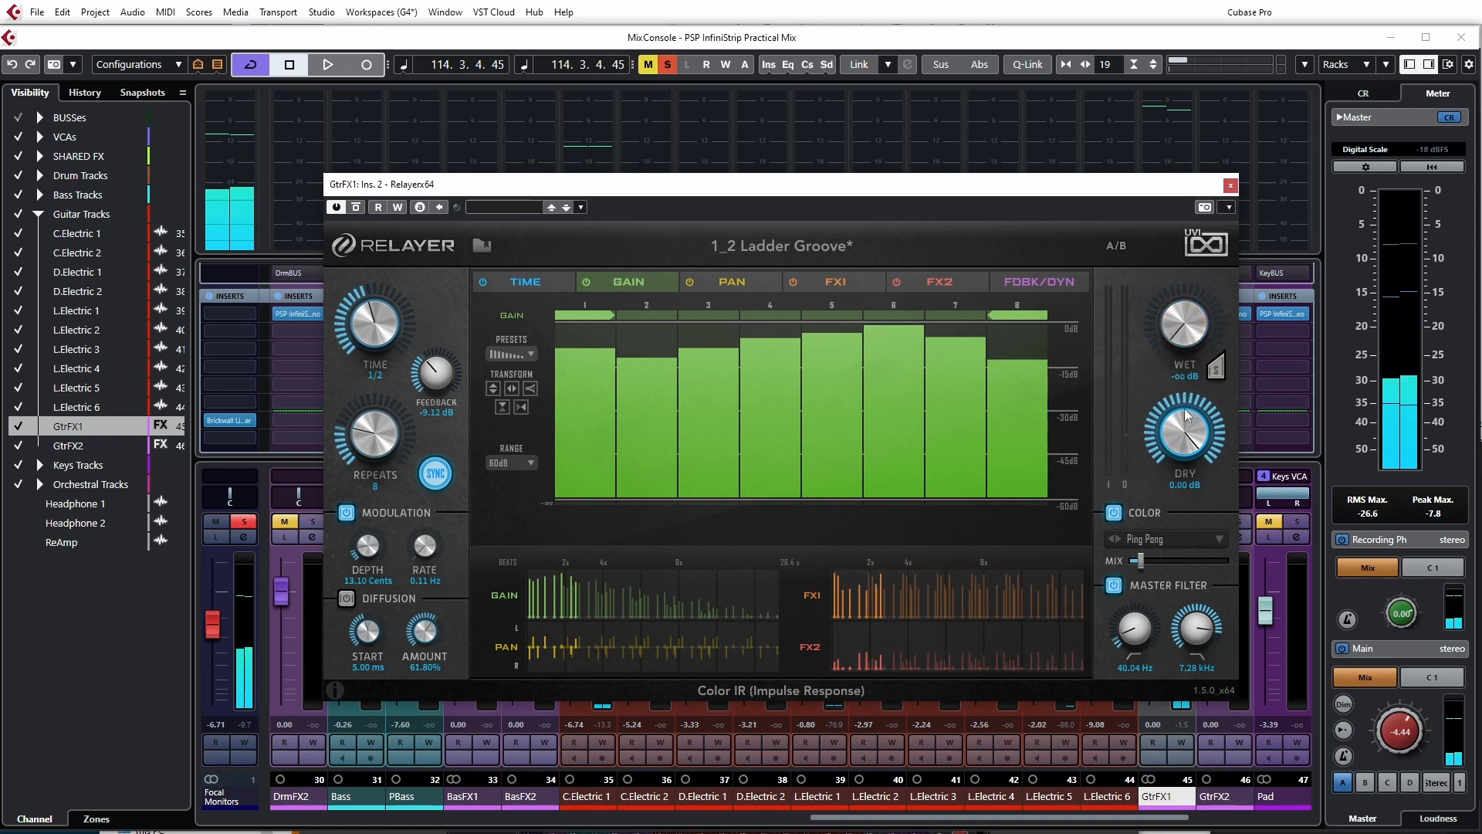
{"action": "left_click", "coordinate": [1229, 185]}
{"action": "left_click", "coordinate": [1185, 332]}
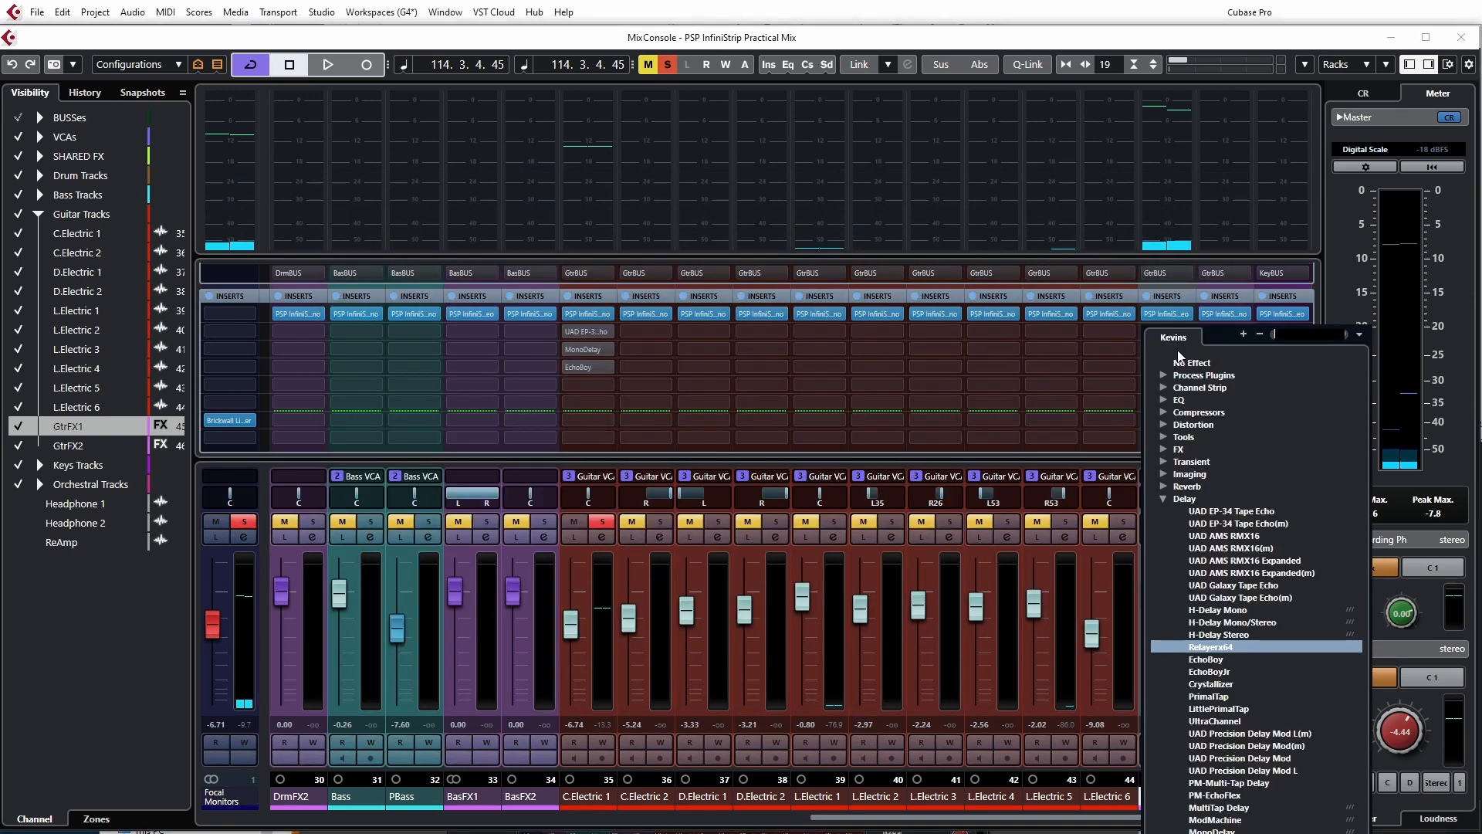
{"action": "left_click", "coordinate": [1122, 342]}
{"action": "left_click", "coordinate": [1151, 329]}
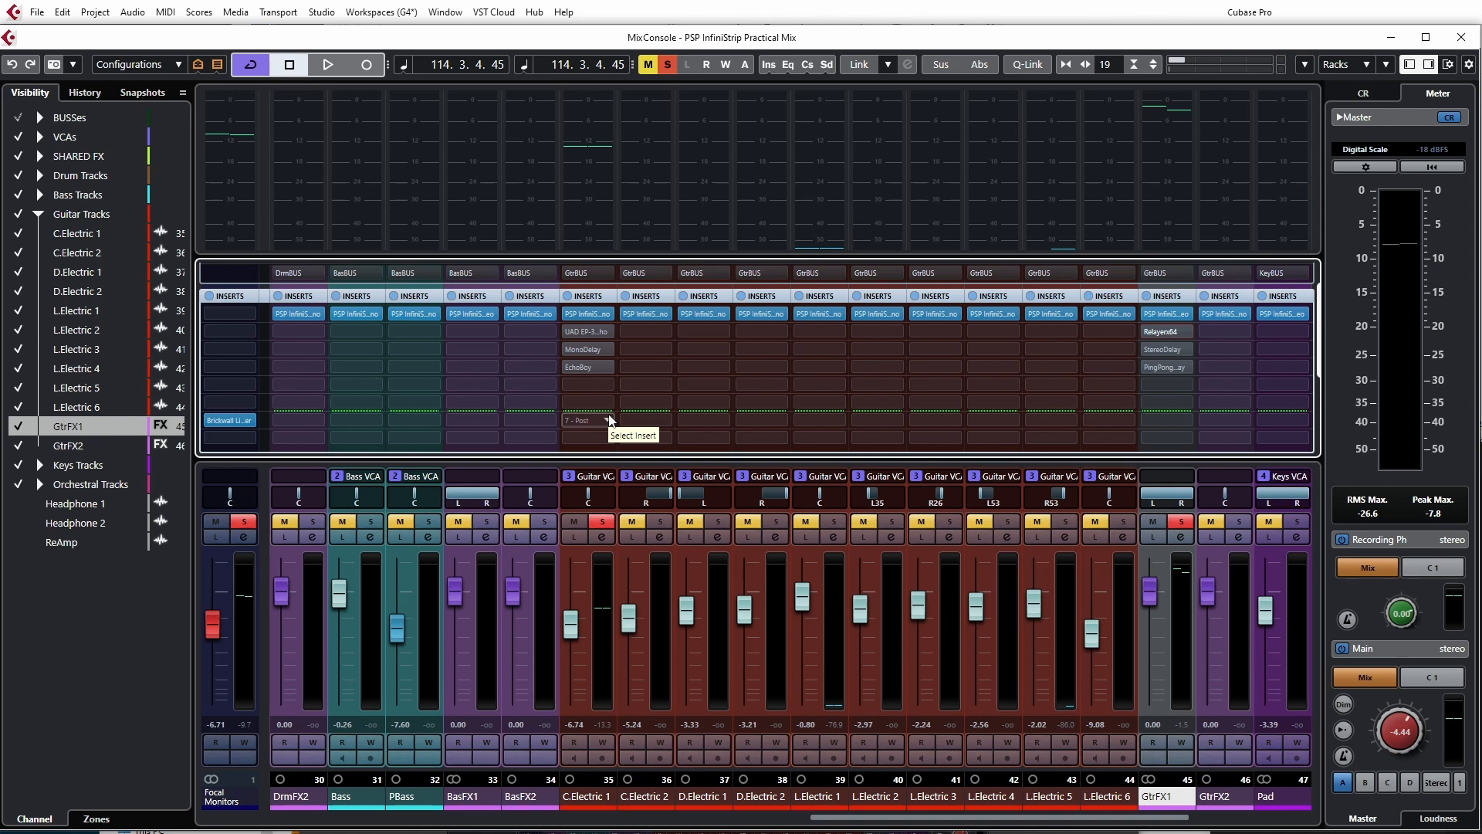
Step: Open the MonoDelay insert on C.Electric 1 and move its window clear of the GtrFX1 inserts
{"action": "left_click", "coordinate": [590, 349]}
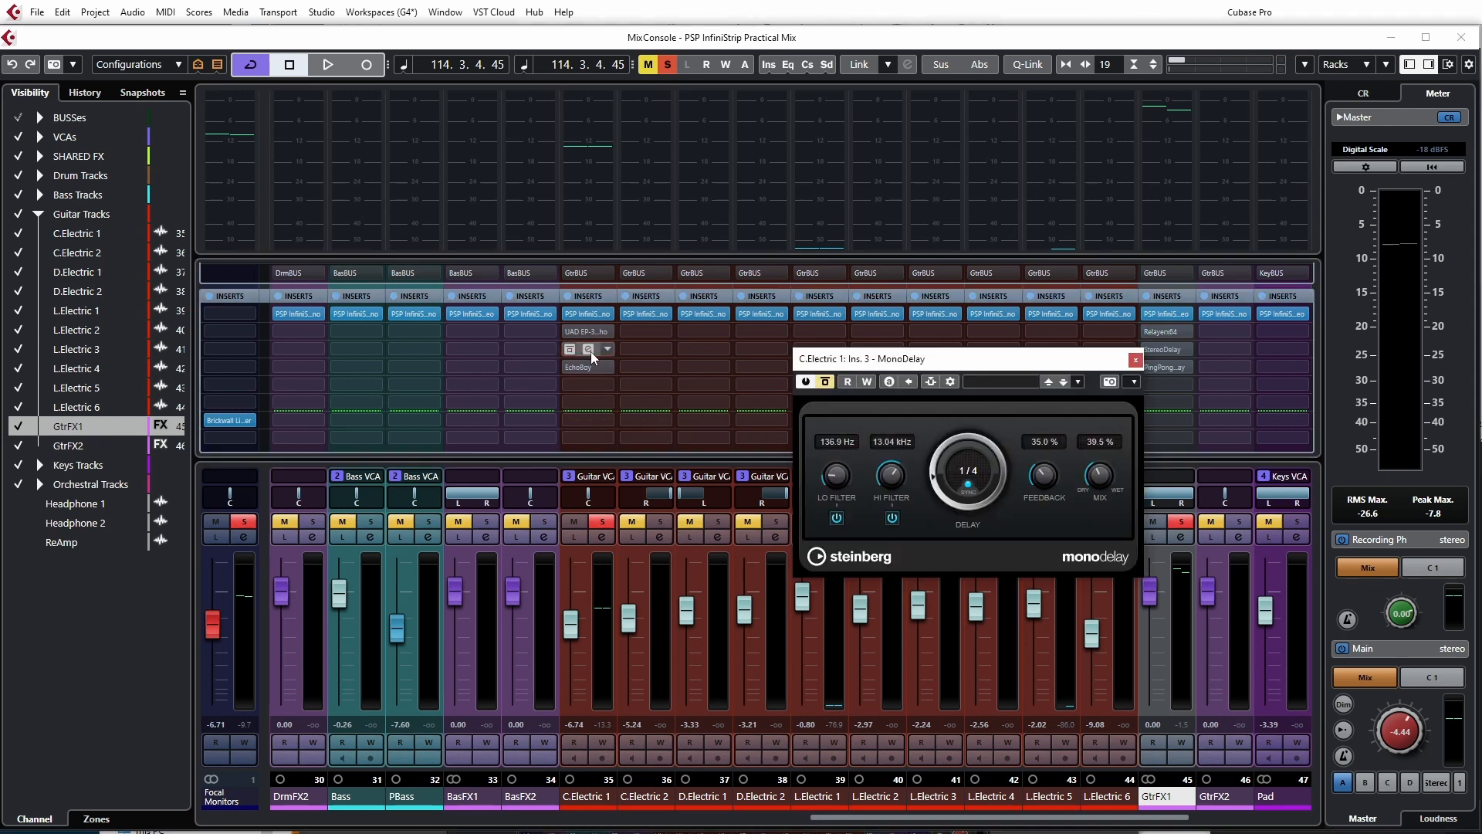
{"action": "left_click_drag", "start_coordinate": [948, 358], "coordinate": [835, 337]}
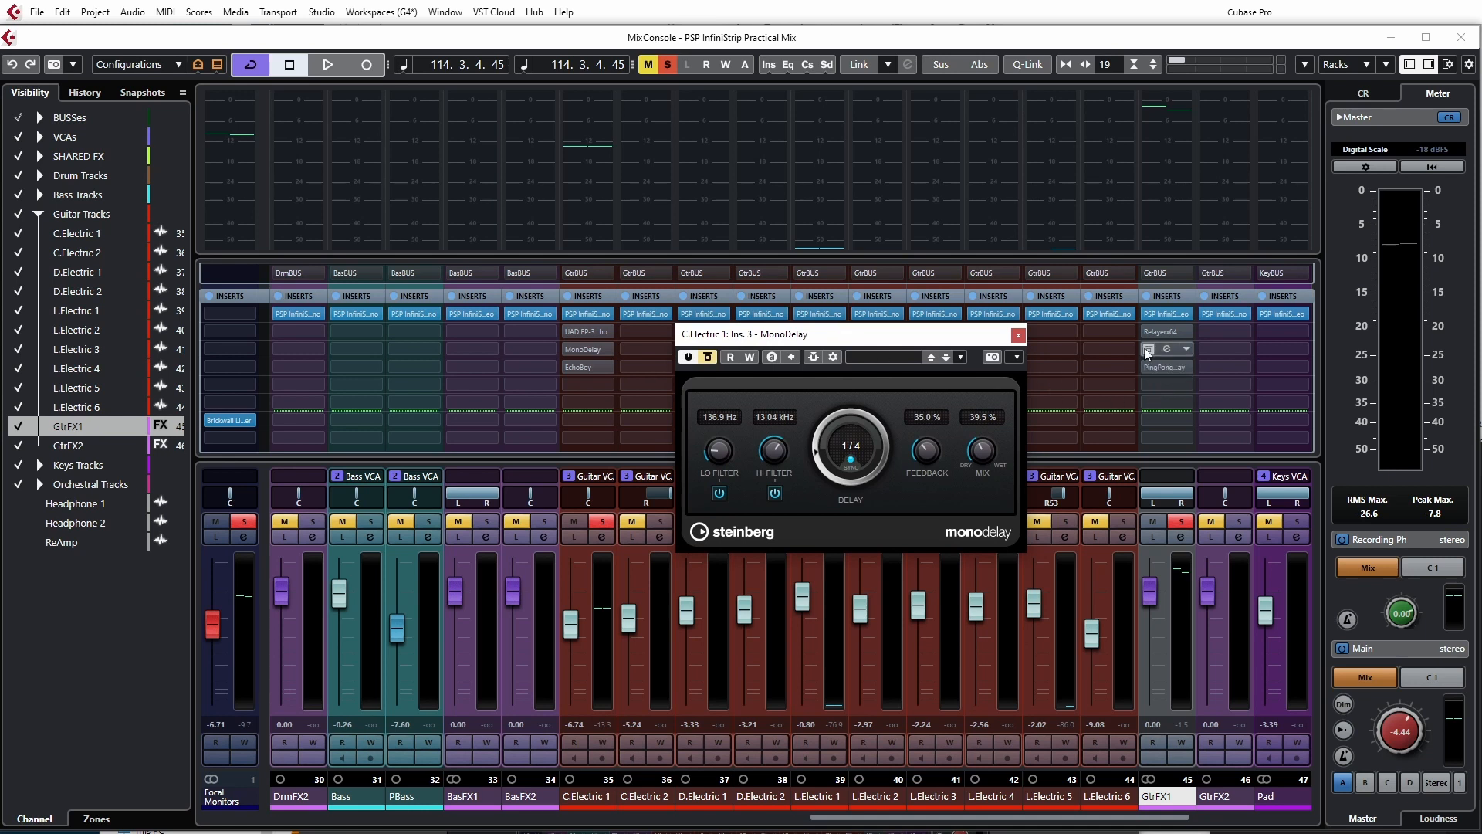
Step: Reopen Relayer on GtrFX1 and review the Ladder Groove preset's Time, Gain, Pan, FX1 and FX2 sequences
{"action": "left_click", "coordinate": [1167, 330]}
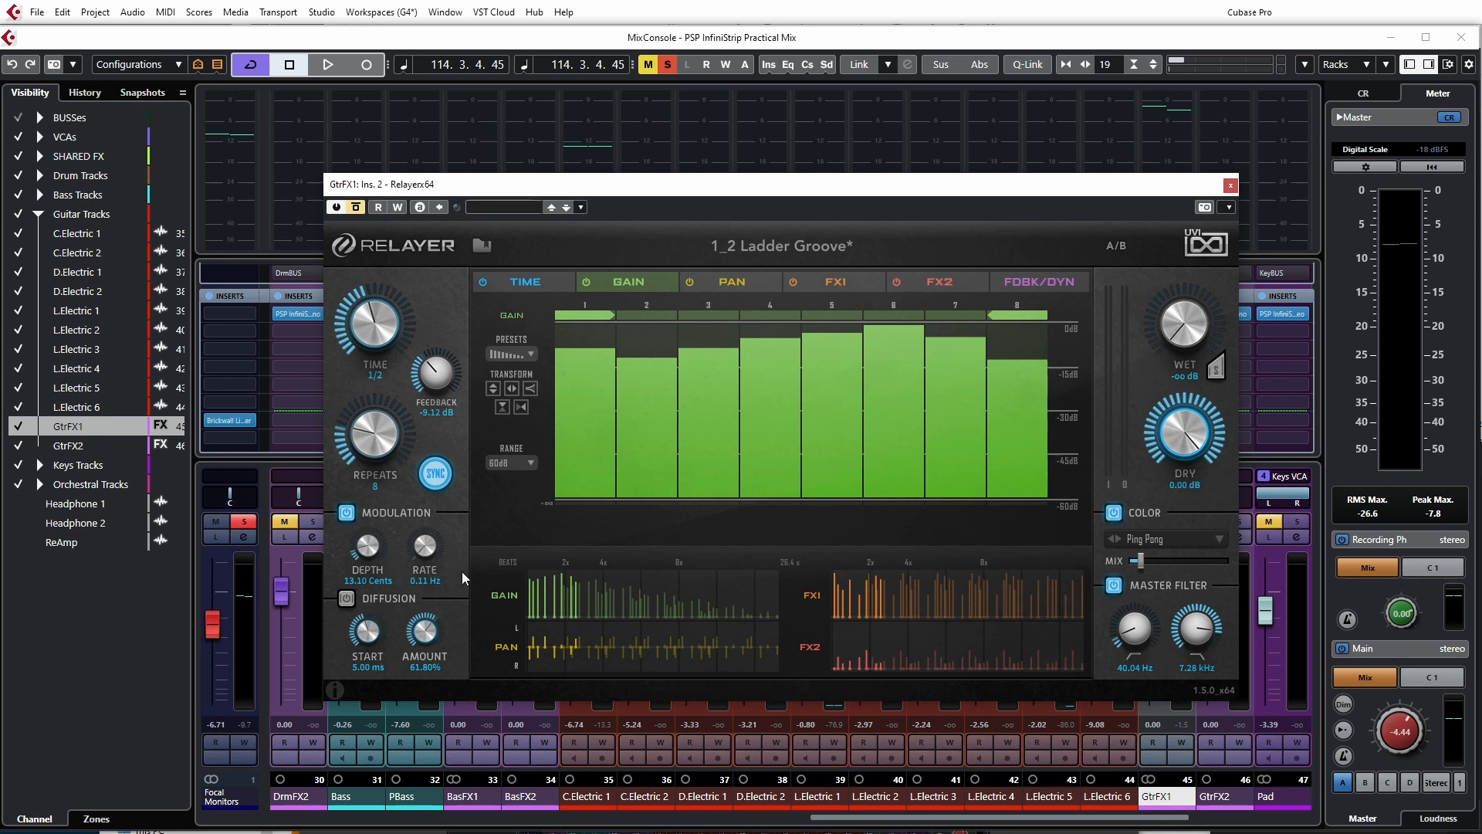
{"action": "left_click", "coordinate": [540, 283]}
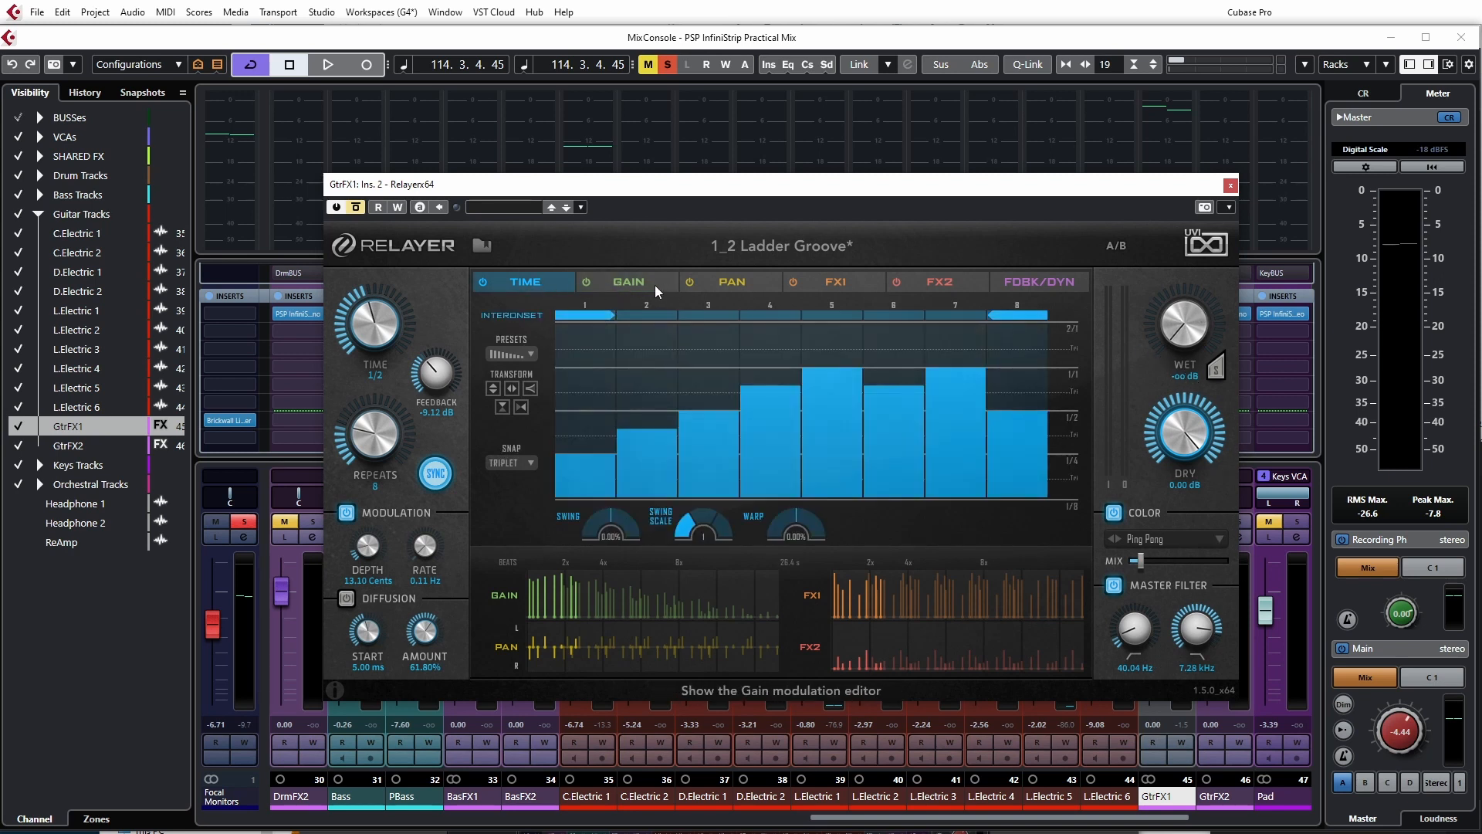
{"action": "left_click", "coordinate": [654, 284]}
{"action": "left_click", "coordinate": [737, 282]}
{"action": "left_click", "coordinate": [836, 281]}
{"action": "left_click", "coordinate": [946, 281]}
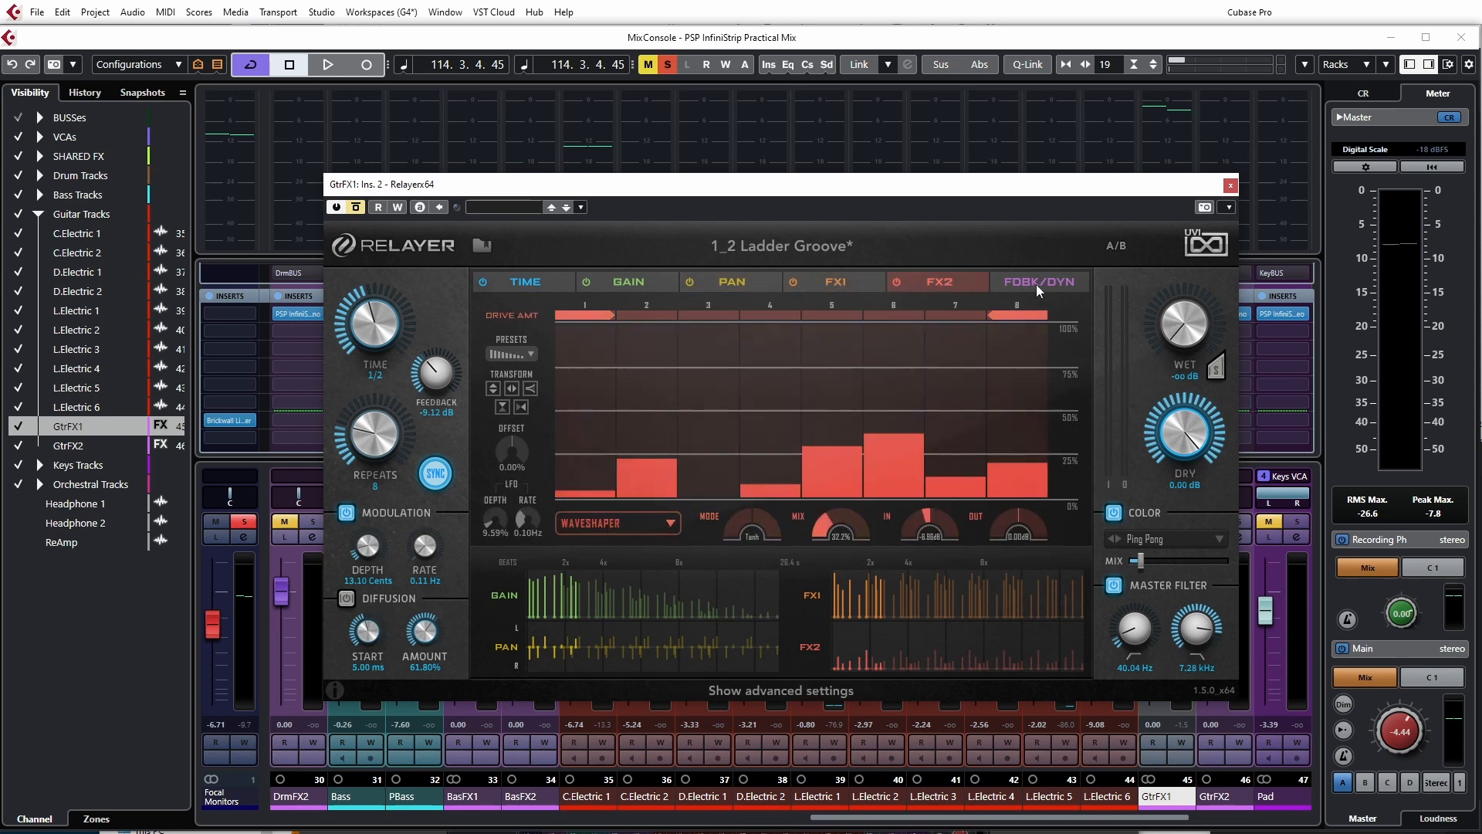
{"action": "left_click", "coordinate": [837, 281]}
{"action": "left_click", "coordinate": [696, 281]}
{"action": "left_click", "coordinate": [625, 282]}
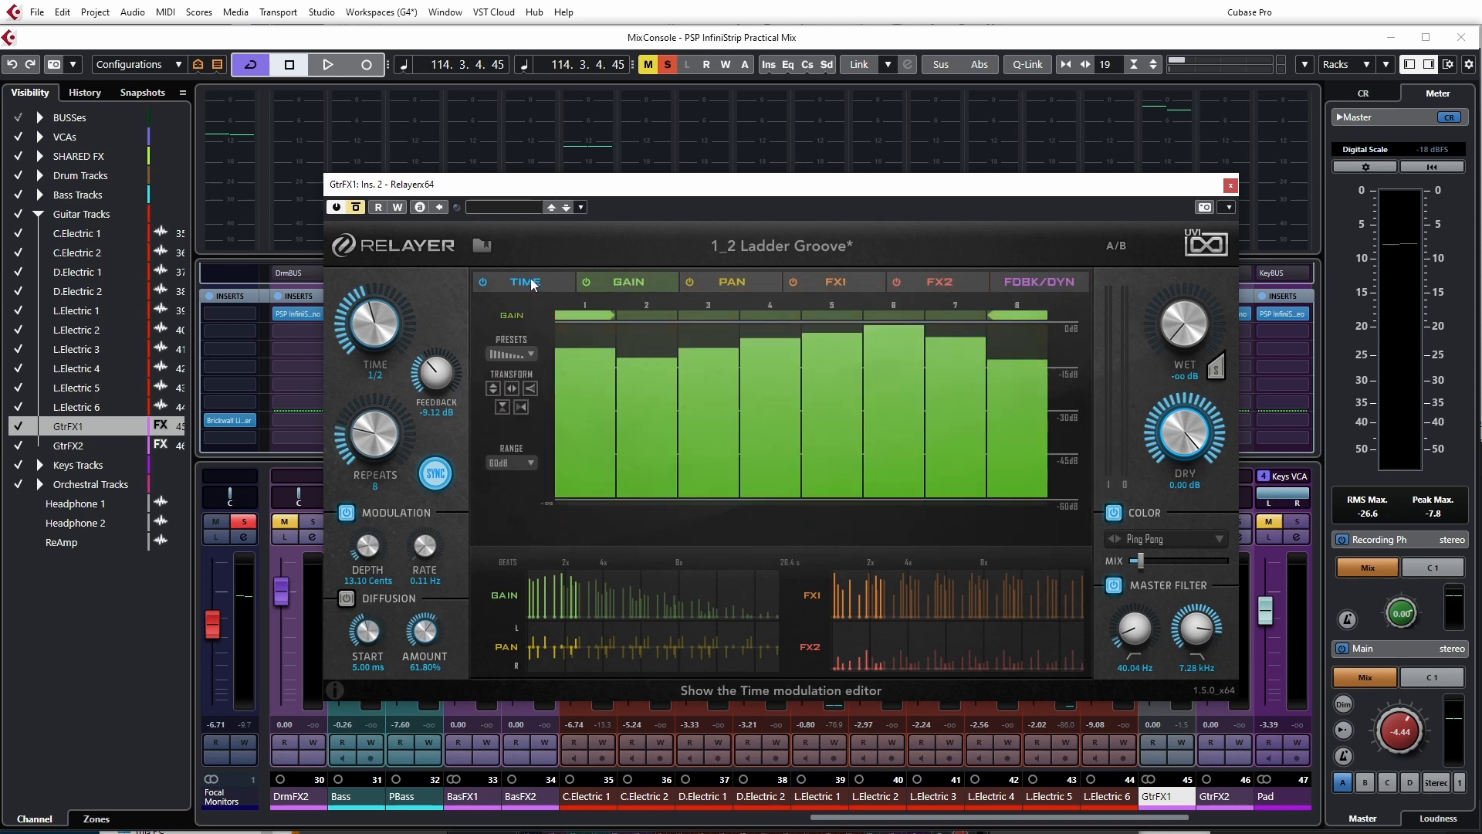
{"action": "left_click", "coordinate": [532, 283]}
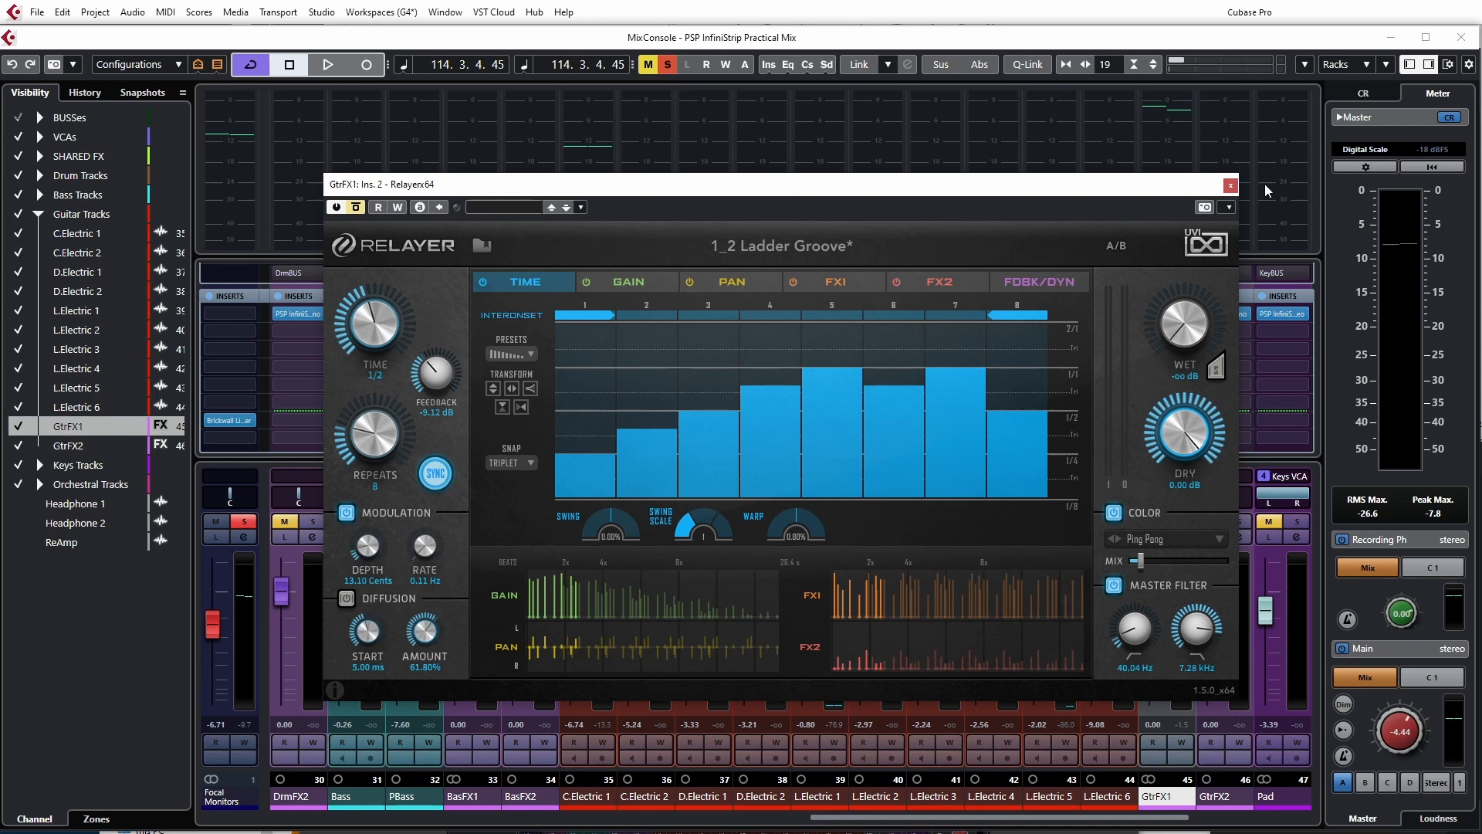
Step: Close the Relayer and MonoDelay windows, view the EchoBoy insert on C.Electric 1, and close it
{"action": "left_click", "coordinate": [1230, 186]}
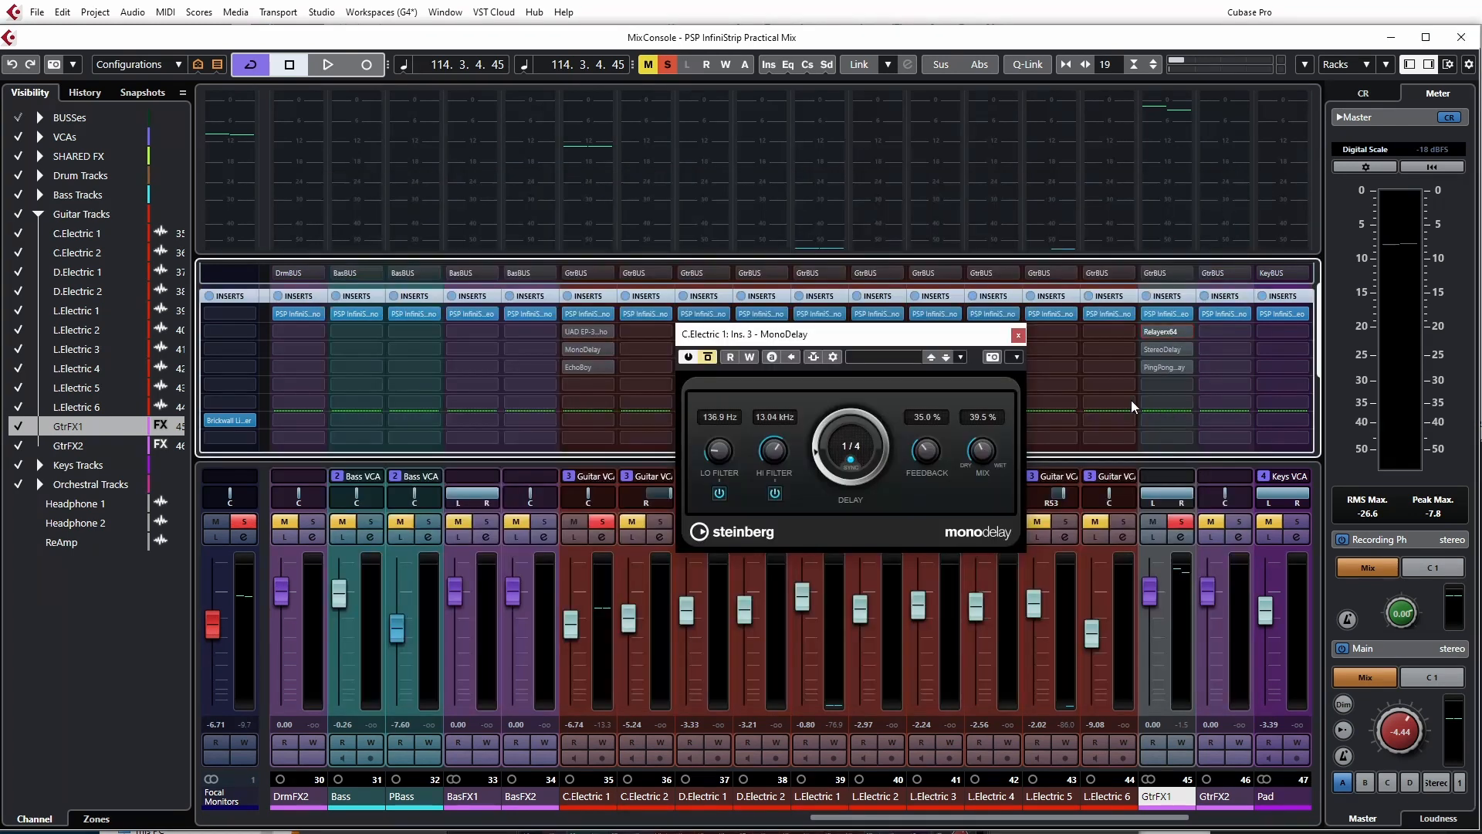
{"action": "left_click", "coordinate": [1016, 335]}
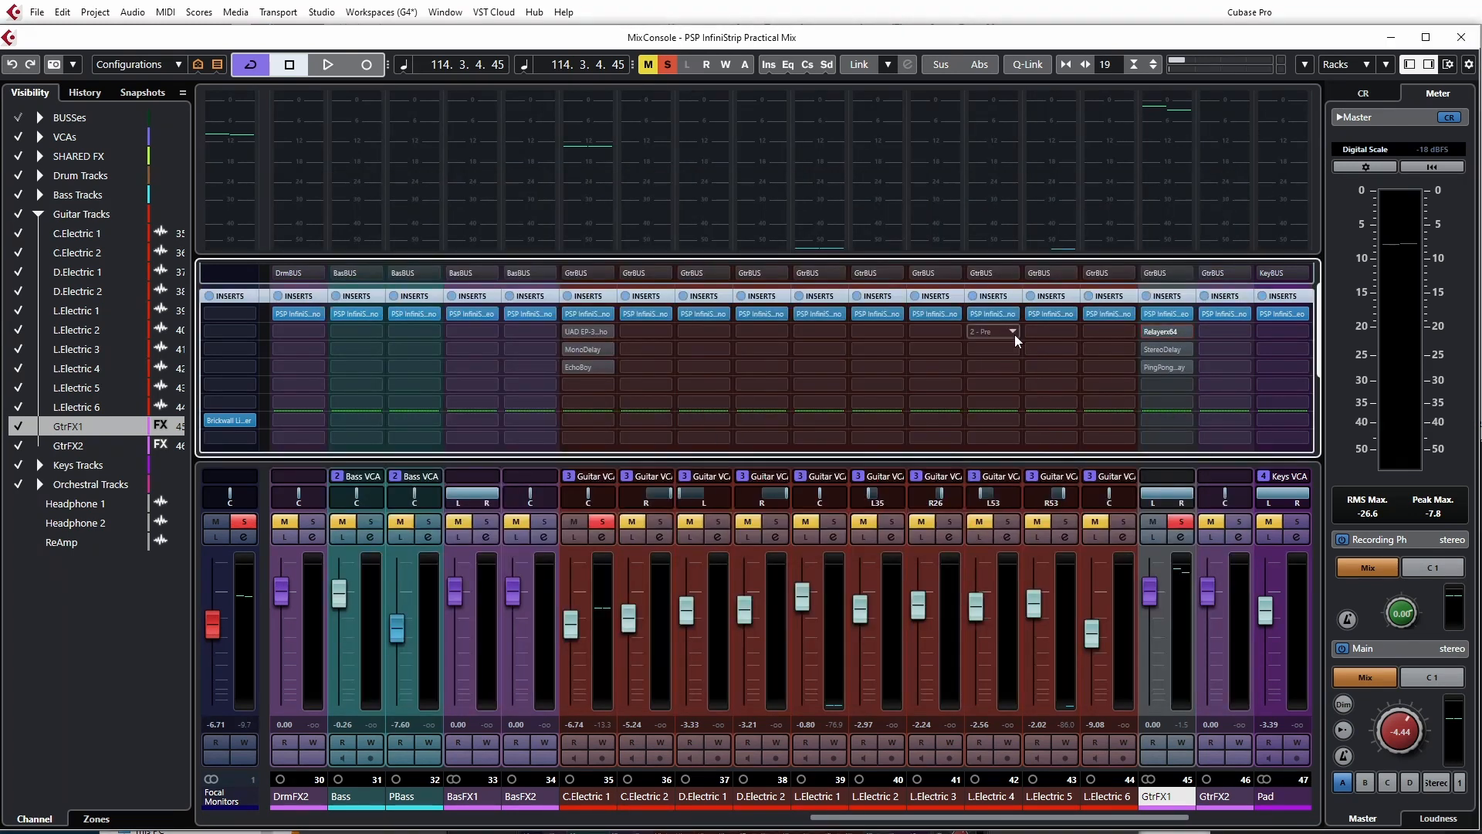
{"action": "left_click", "coordinate": [589, 367]}
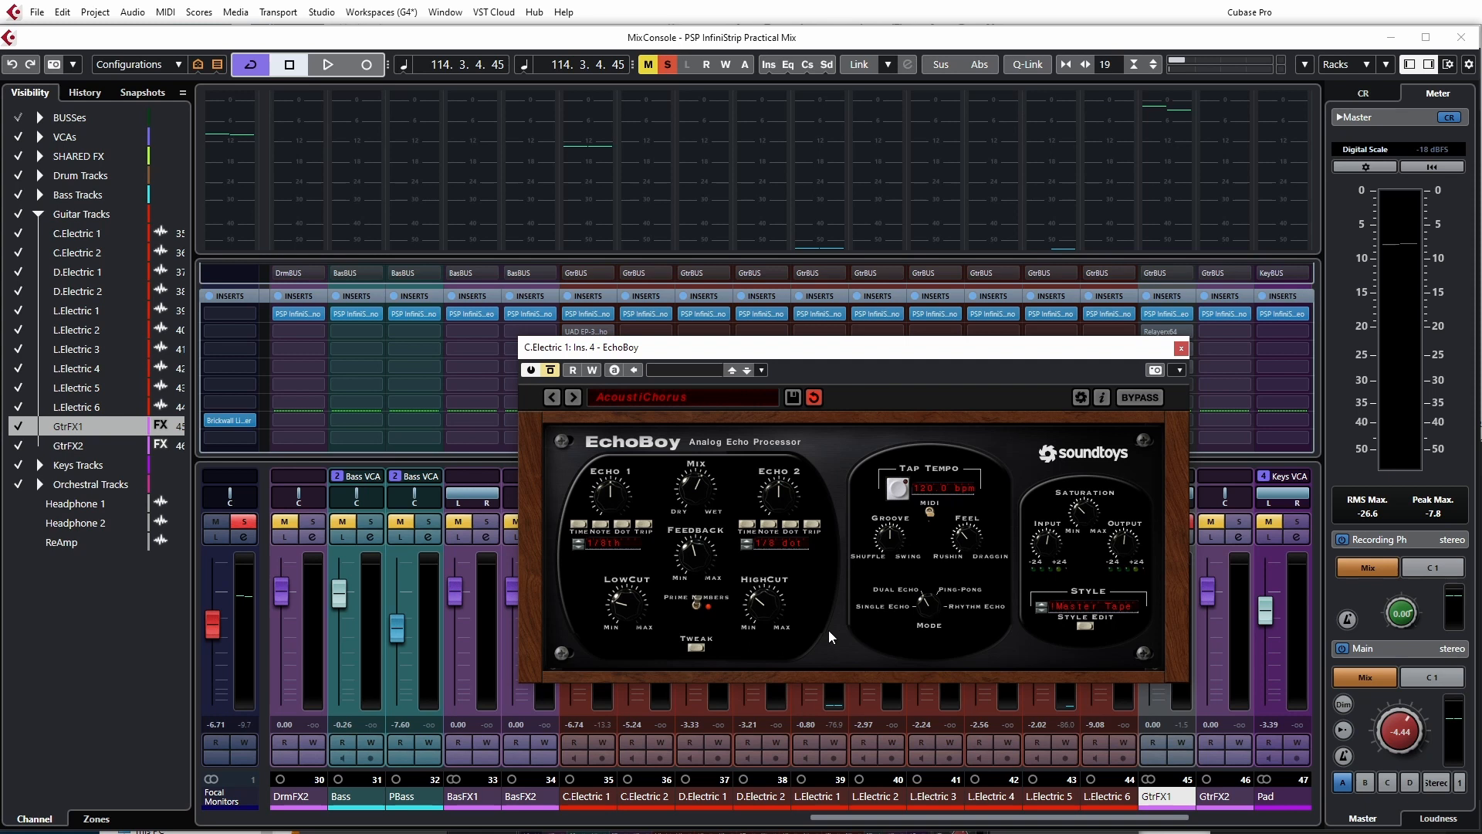
{"action": "left_click", "coordinate": [1181, 348]}
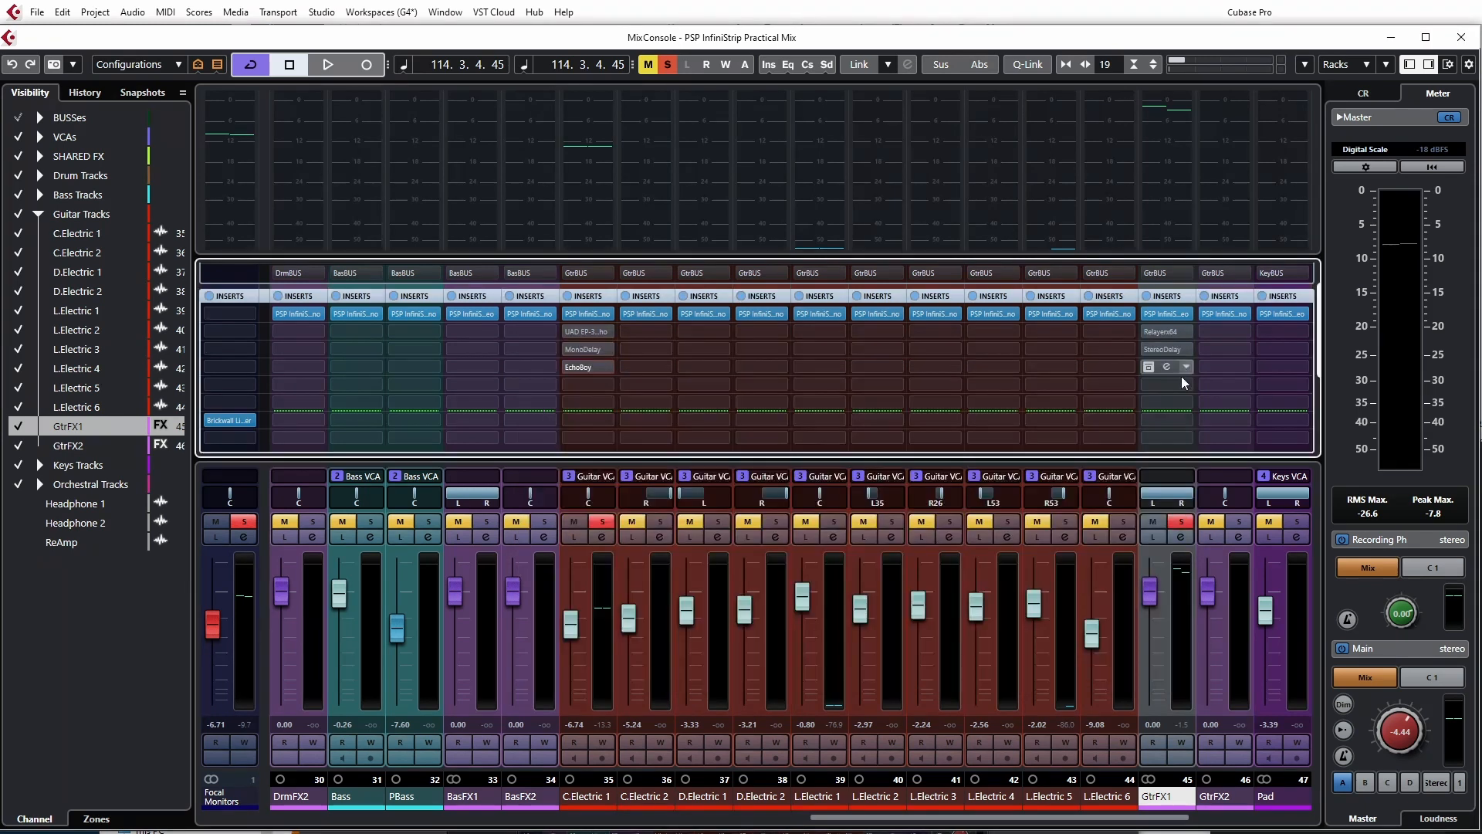
Step: Insert EchoBoy in GtrFX1's fifth insert slot, start playback, and reposition the plug-in window
{"action": "left_click", "coordinate": [1181, 382]}
{"action": "type", "text": "ech"}
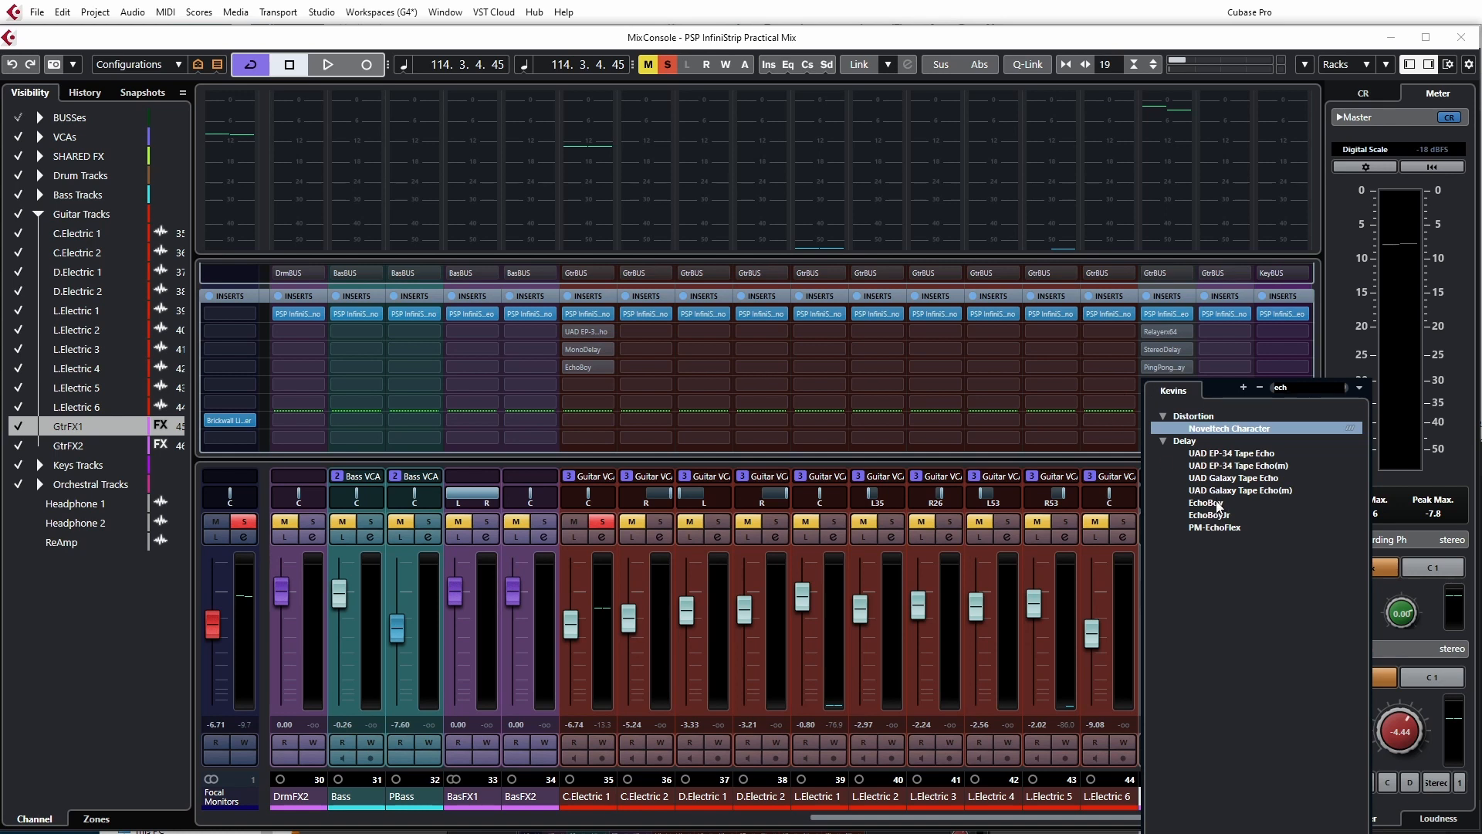
{"action": "left_click", "coordinate": [1208, 503]}
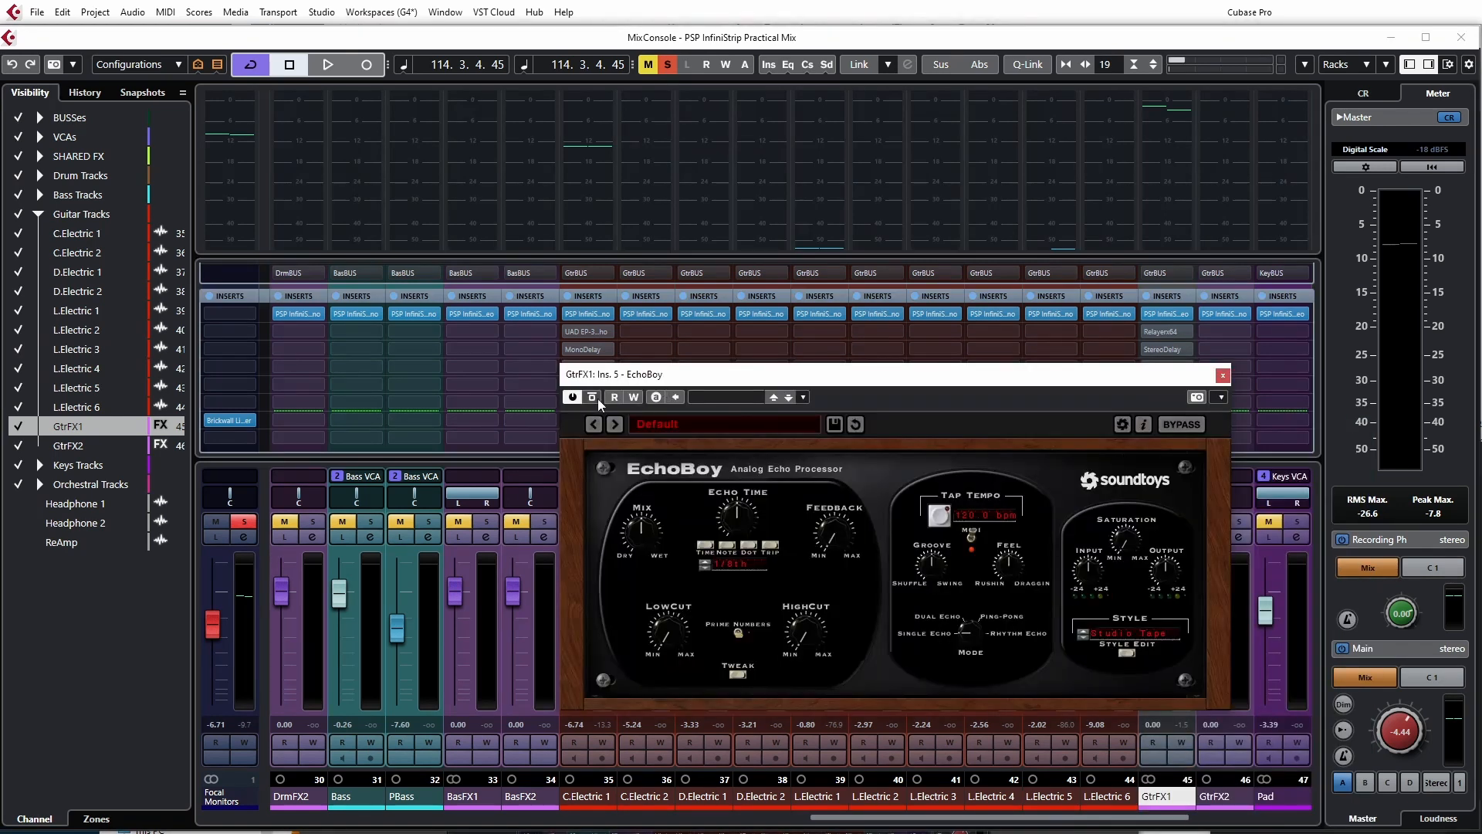
{"action": "key", "text": "space"}
{"action": "left_click_drag", "start_coordinate": [814, 374], "coordinate": [790, 310]}
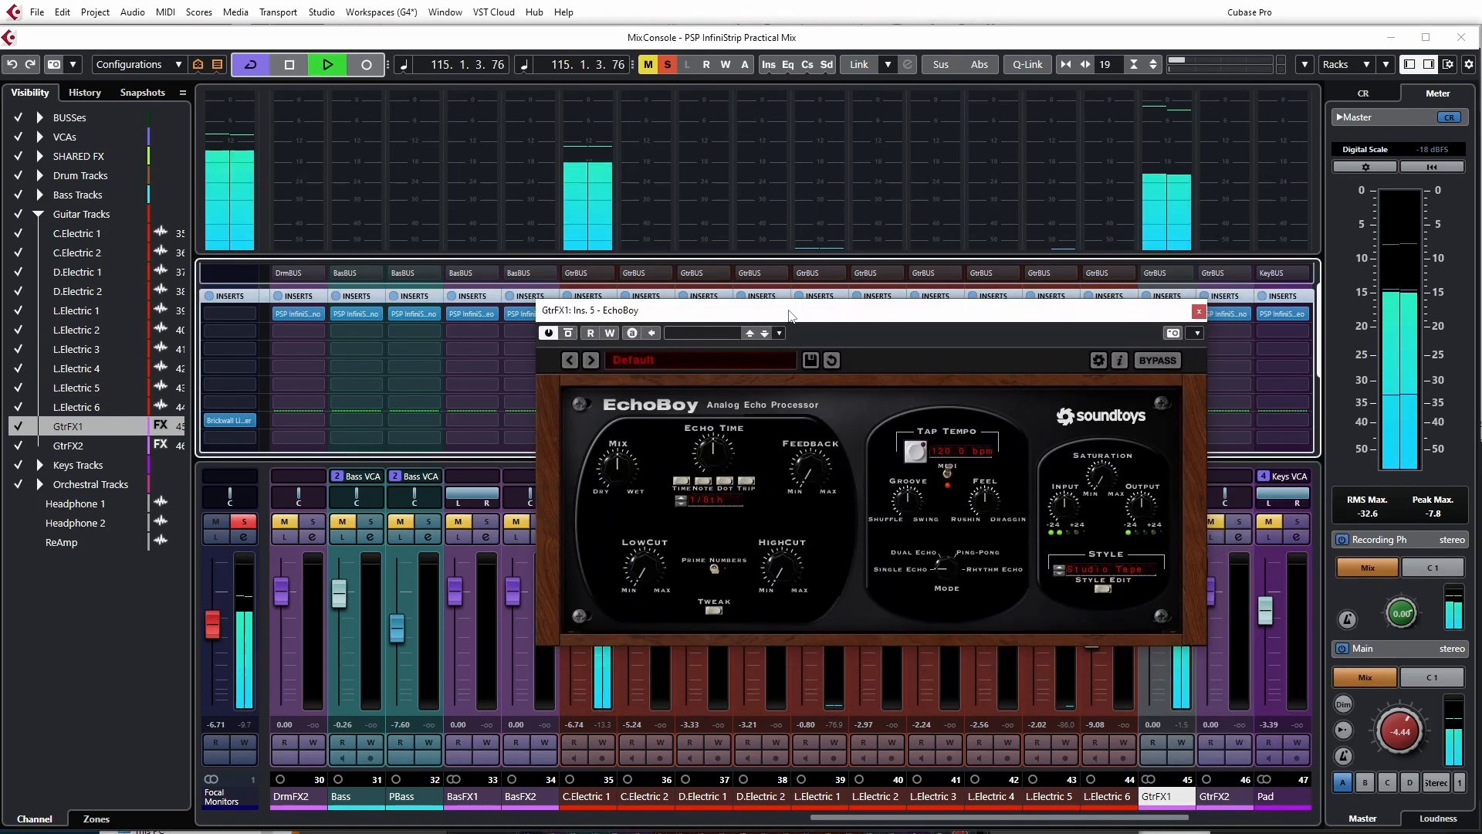
Step: Load EchoBoy's ChicknPickin'Springs preset from 06 Guitar and audition the guitar with Mix turned toward Wet
{"action": "left_click", "coordinate": [719, 360]}
{"action": "mouse_move", "coordinate": [651, 434]}
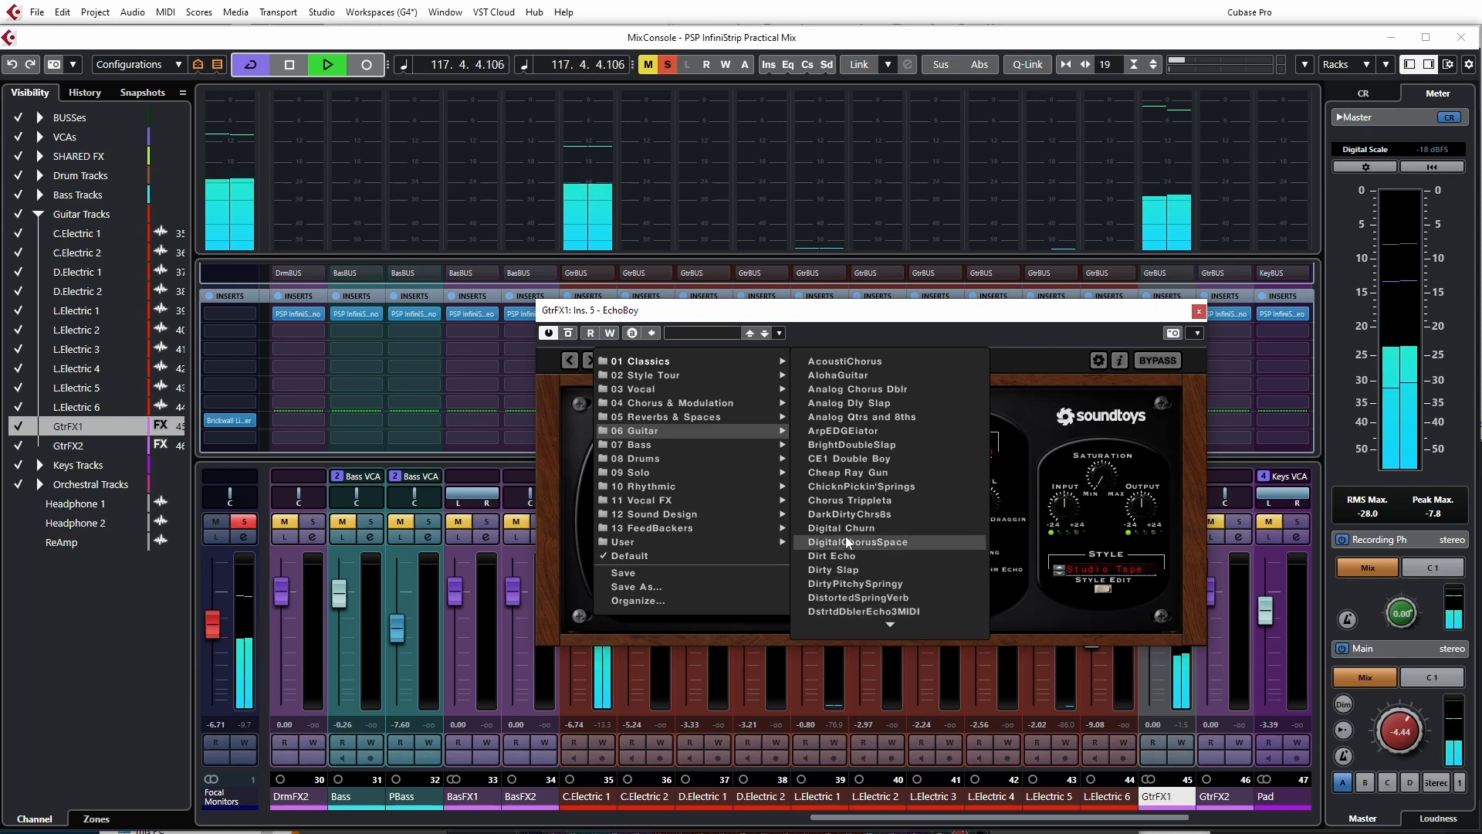
{"action": "left_click", "coordinate": [873, 485]}
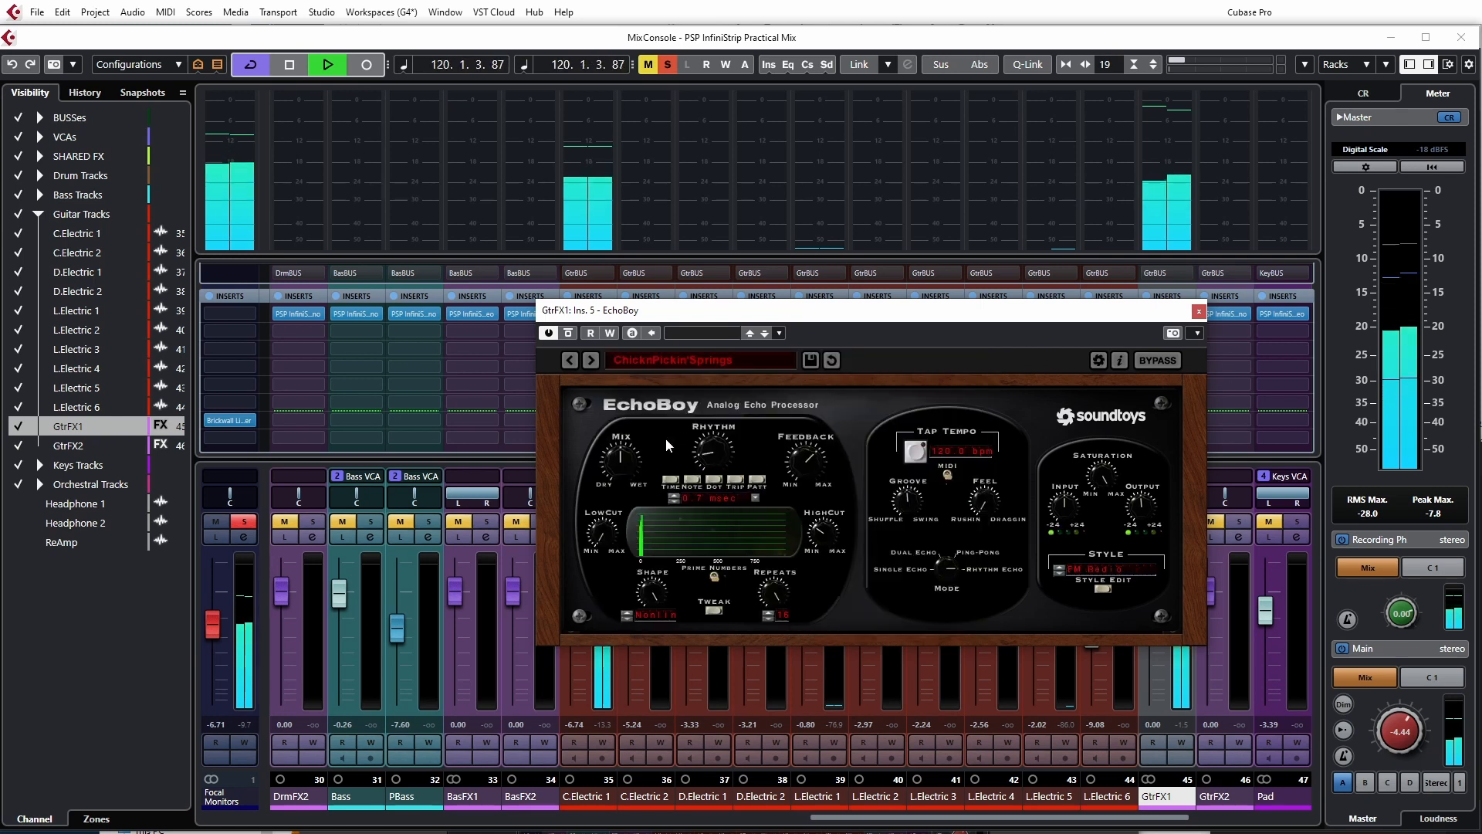
{"action": "left_click_drag", "start_coordinate": [623, 312], "coordinate": [555, 362]}
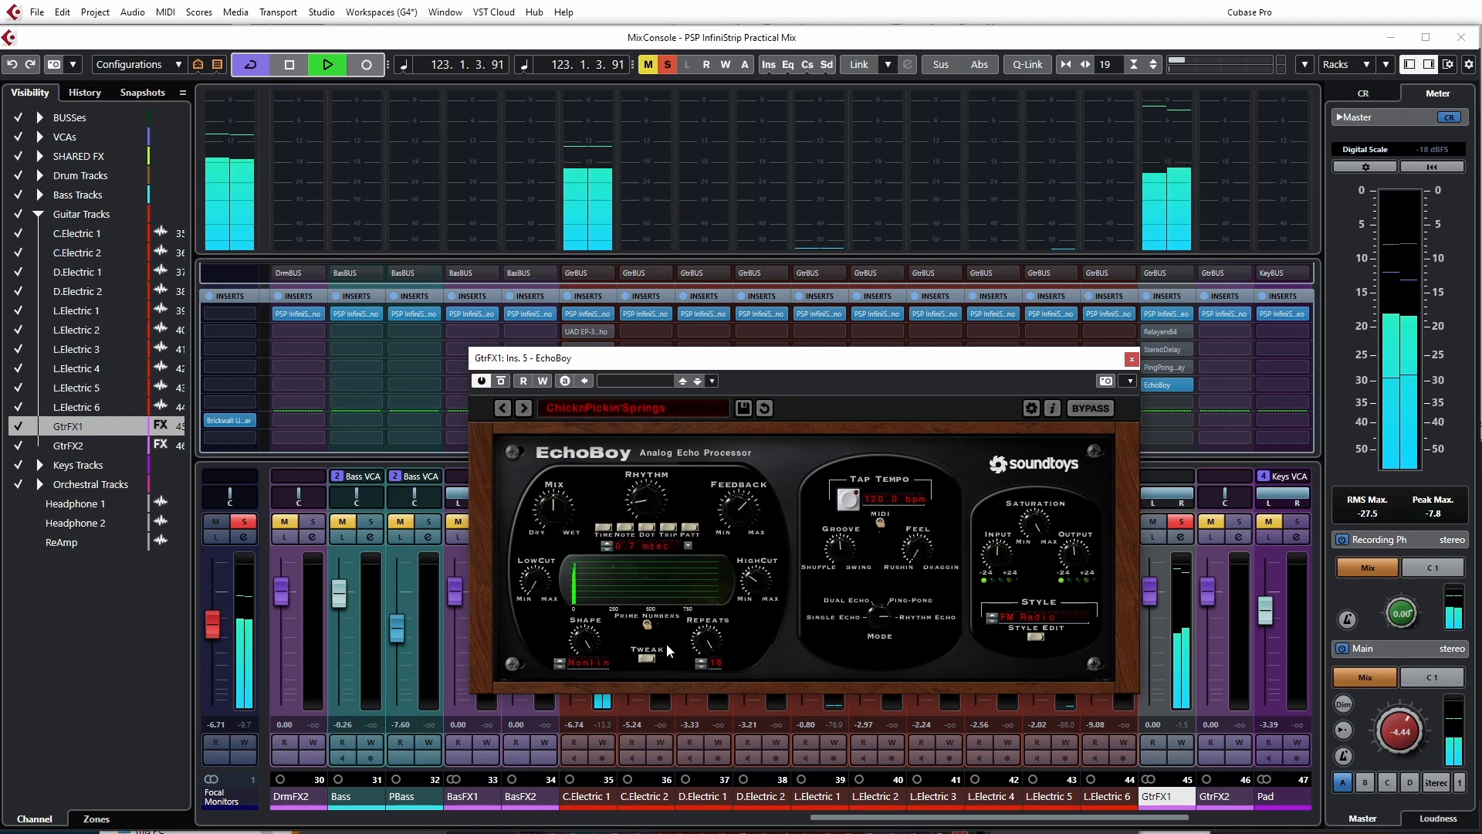
{"action": "key", "text": "space"}
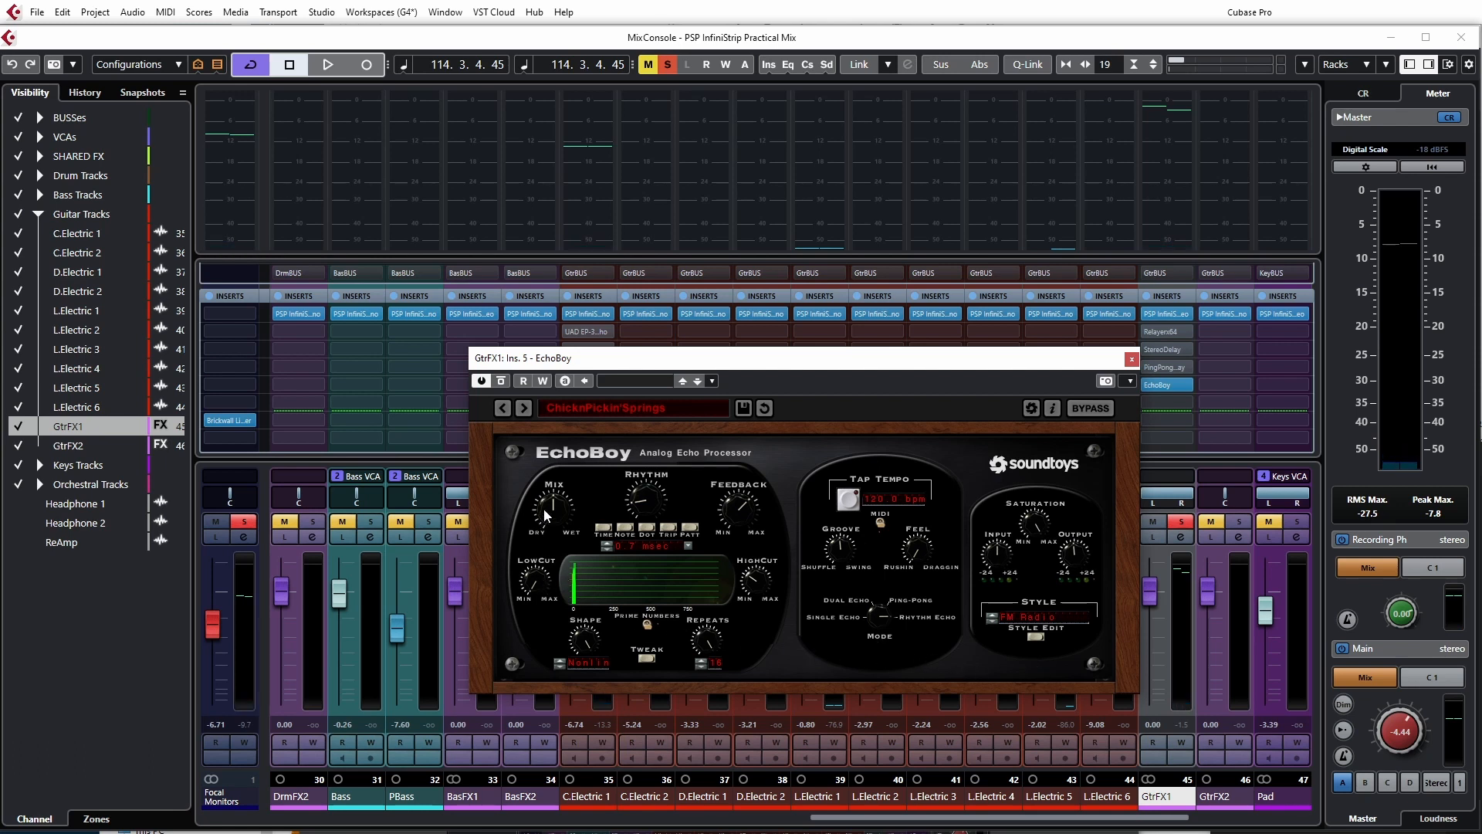
{"action": "key", "text": "space"}
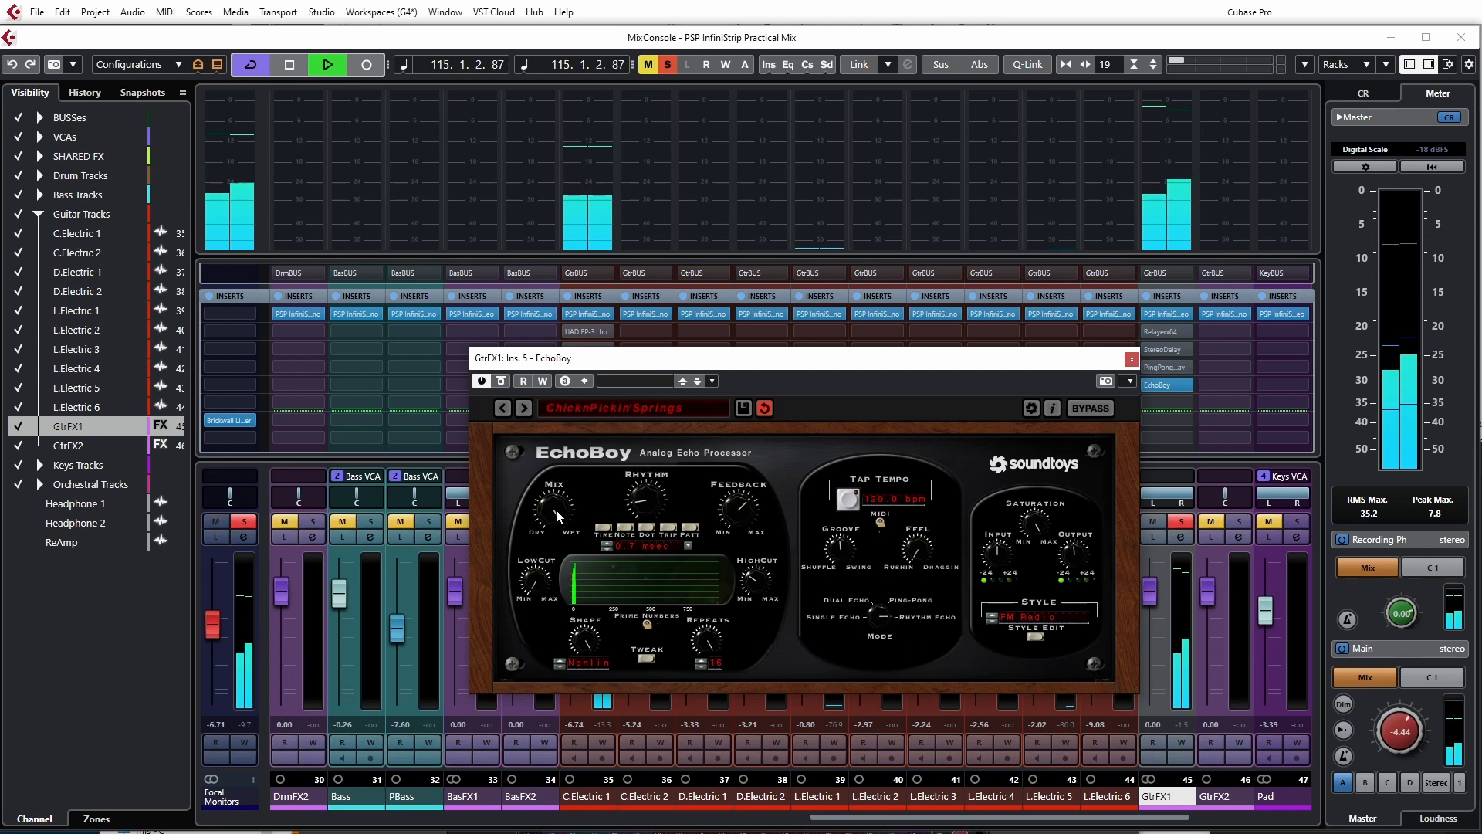
Step: Load EchoBoy's Galloping Tape preset from 10 Rhythmic, audition it, and stop playback
{"action": "left_click", "coordinate": [636, 410]}
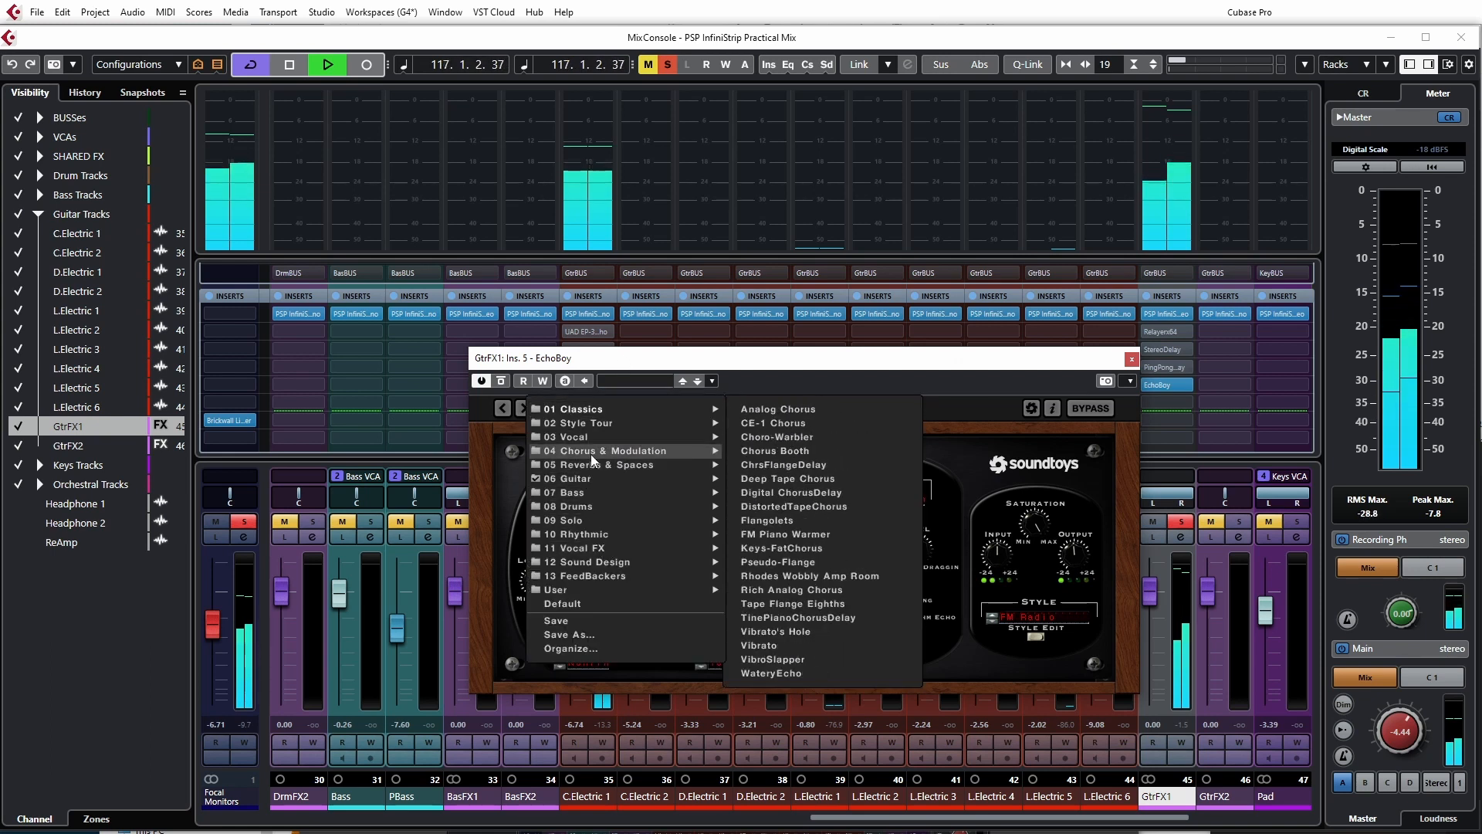
{"action": "mouse_move", "coordinate": [574, 479]}
{"action": "mouse_move", "coordinate": [687, 531]}
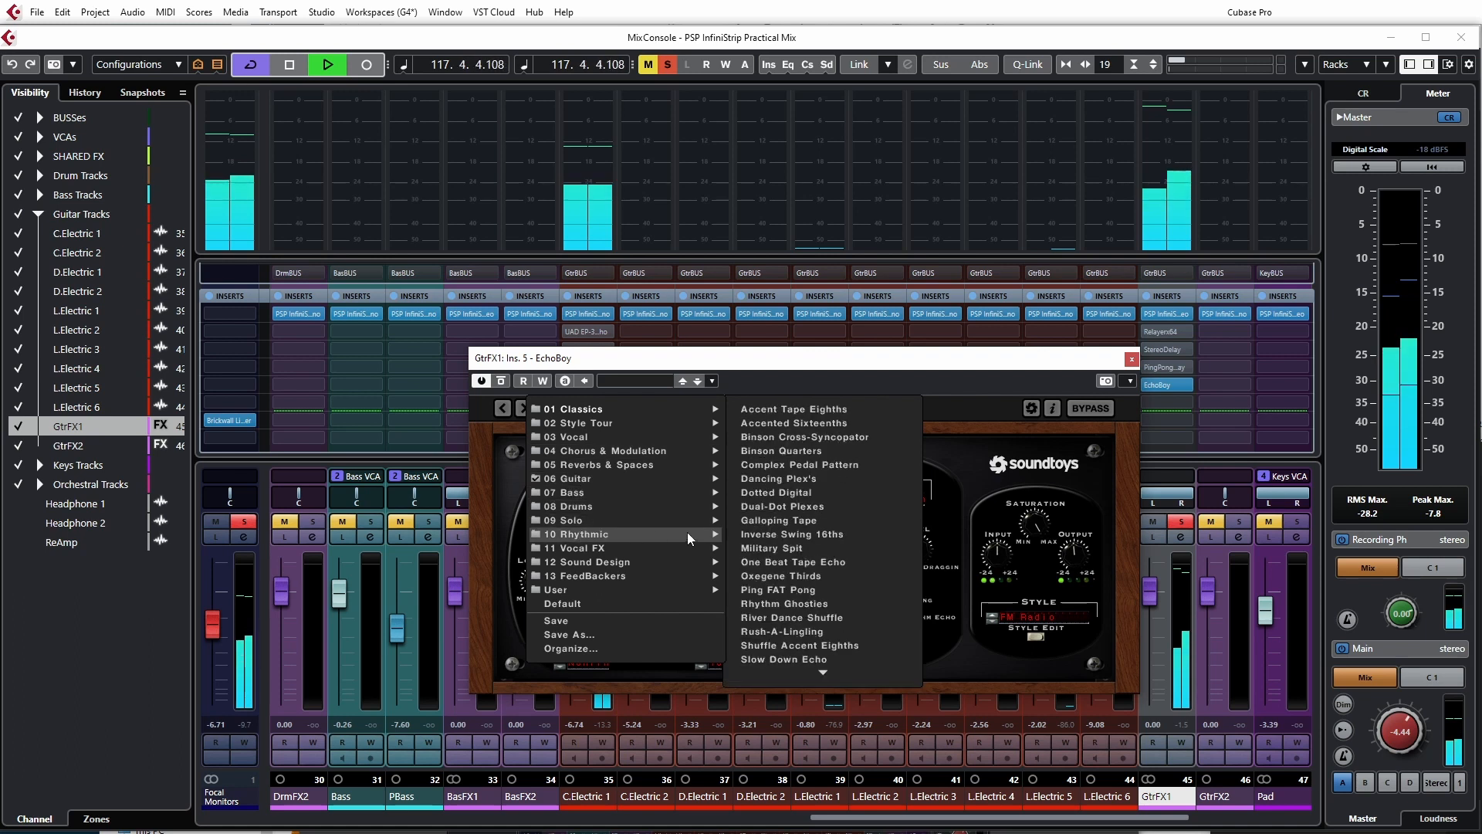
{"action": "left_click", "coordinate": [772, 521]}
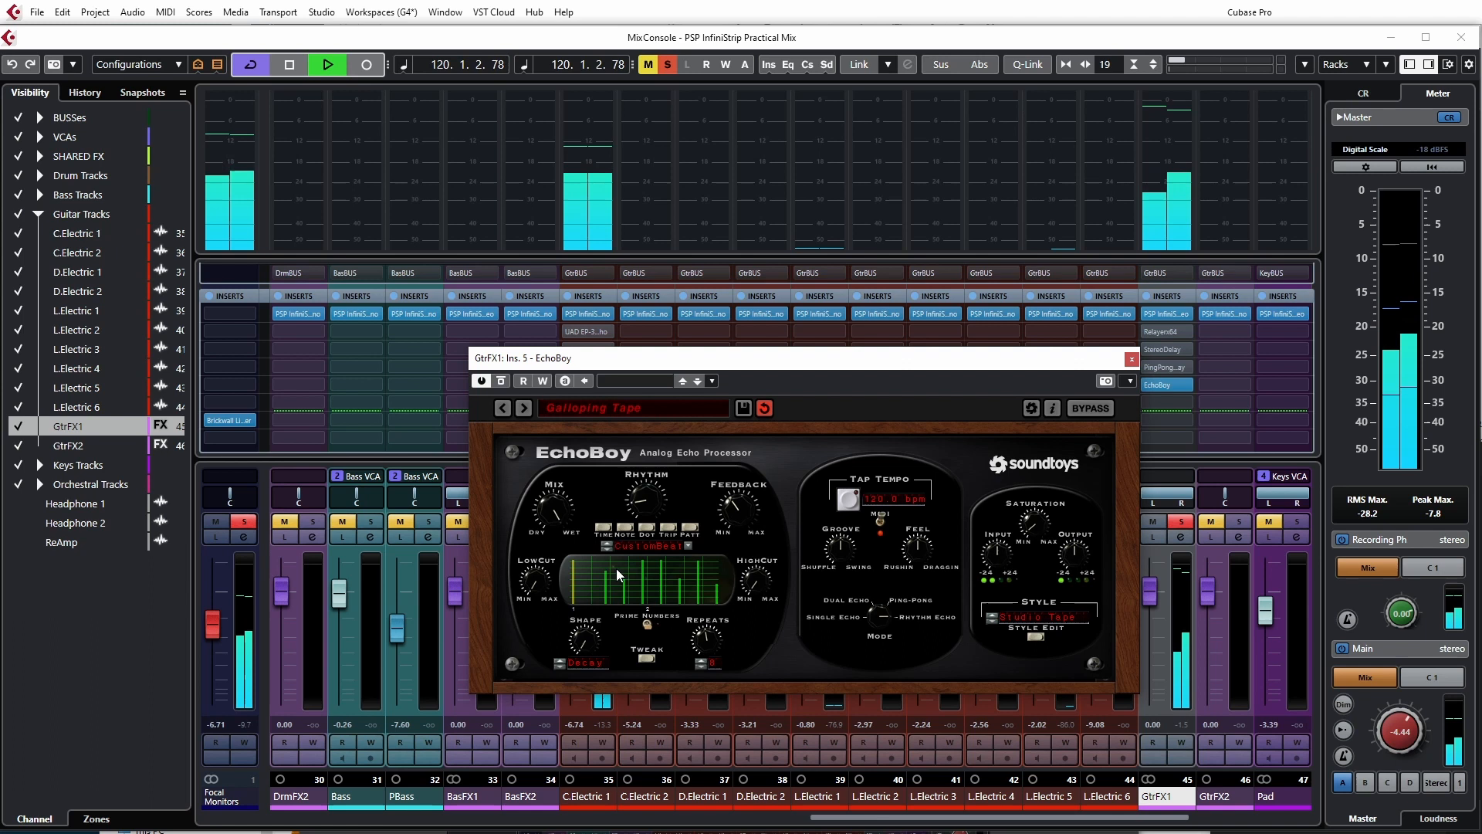
{"action": "key", "text": "space"}
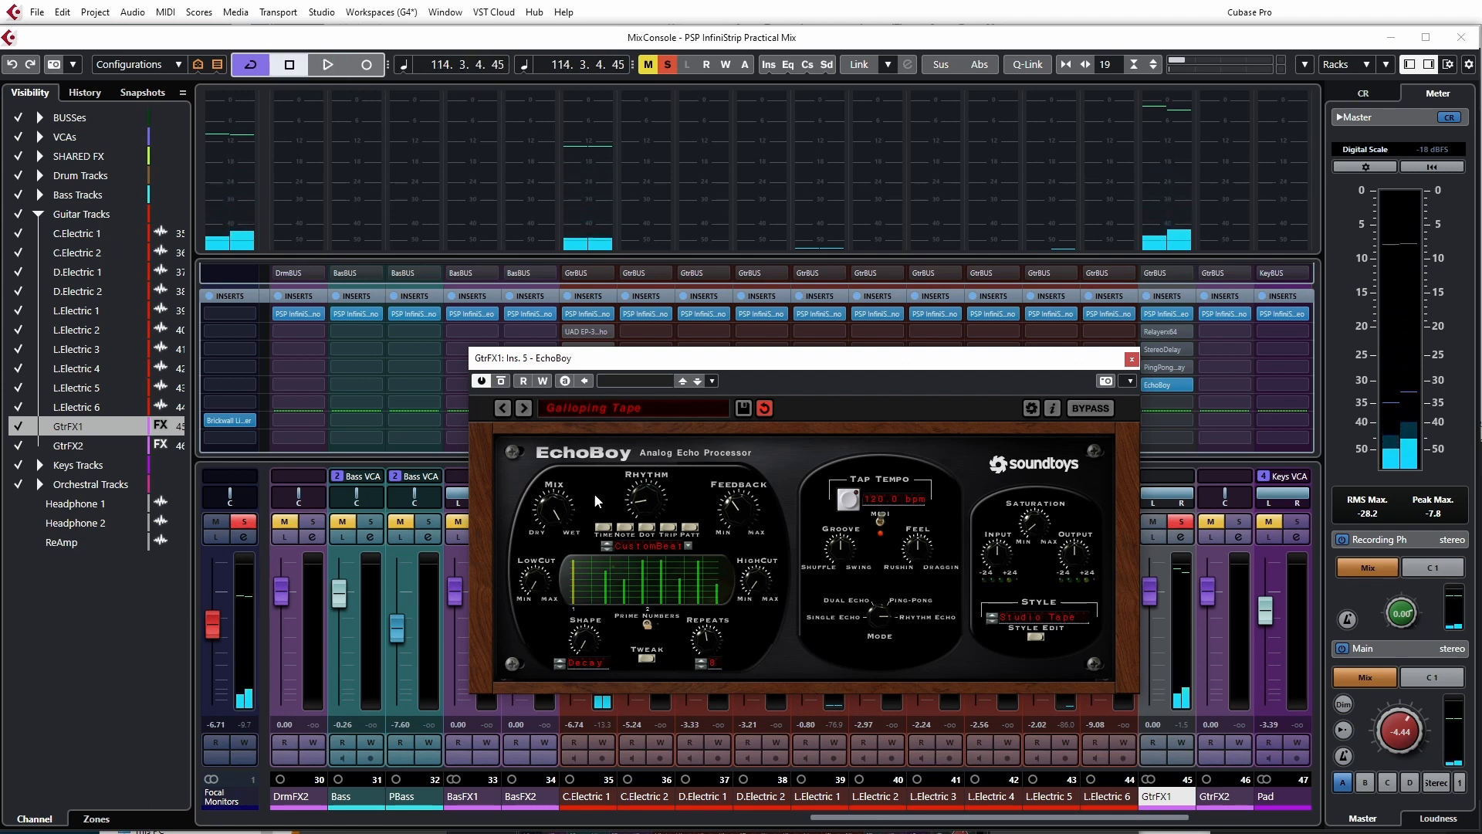
Step: Load EchoBoy's Rhythm Ghosties preset from 10 Rhythmic, play the guitar through it, and stop playback
{"action": "left_click", "coordinate": [596, 409]}
{"action": "mouse_move", "coordinate": [586, 533]}
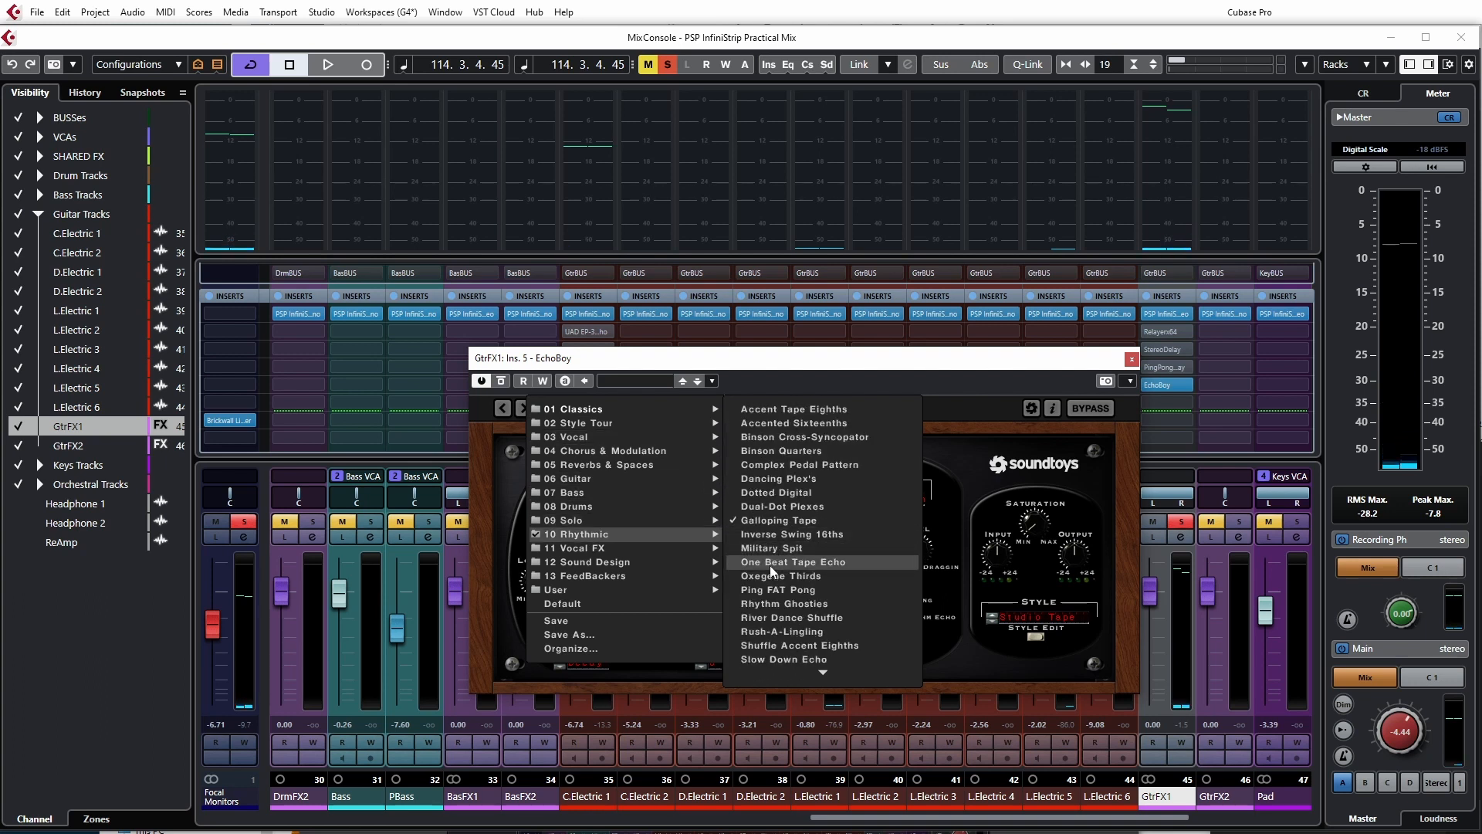
{"action": "left_click", "coordinate": [784, 604]}
{"action": "key", "text": "space"}
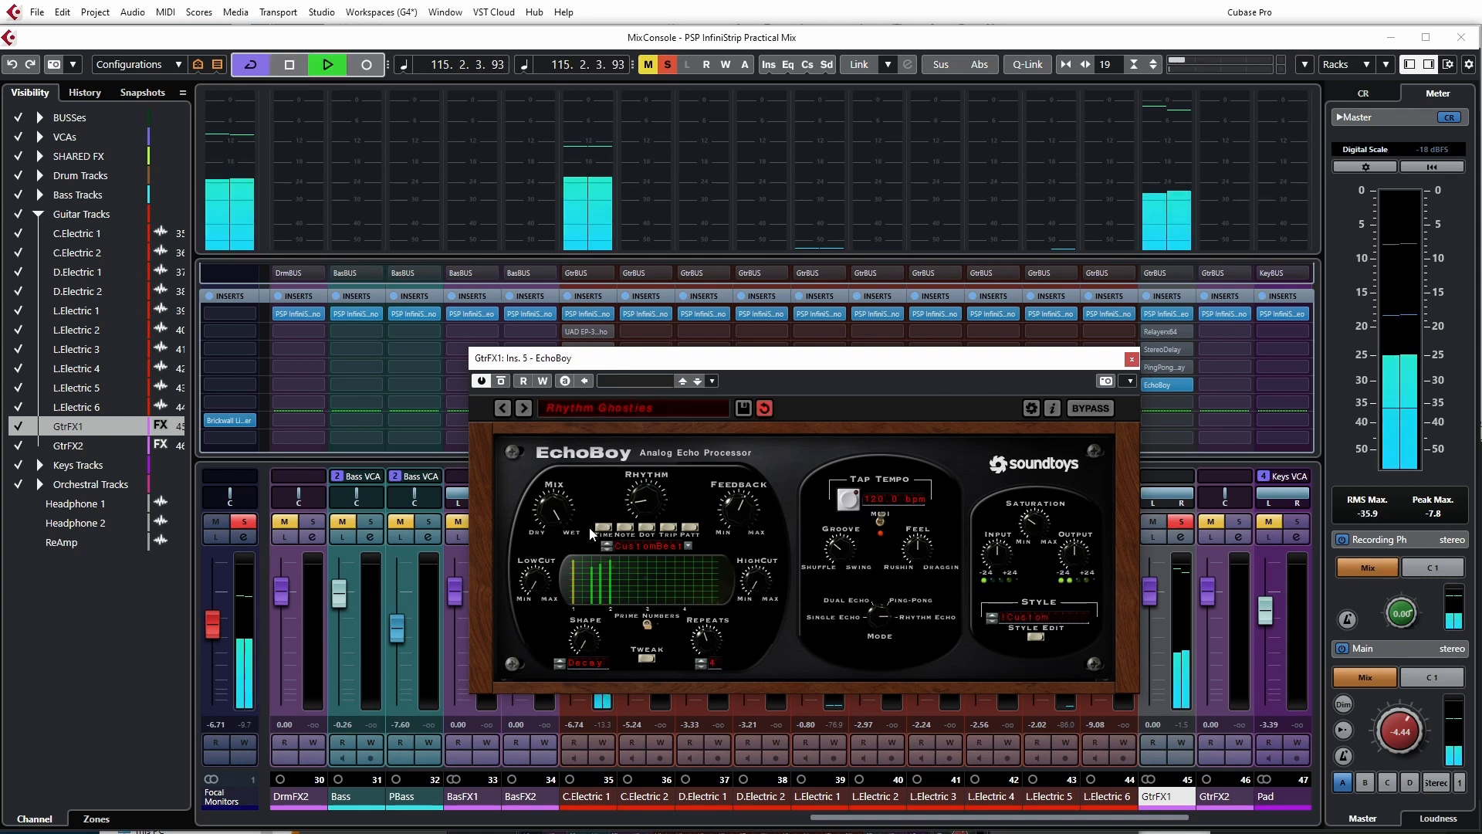
{"action": "key", "text": "space"}
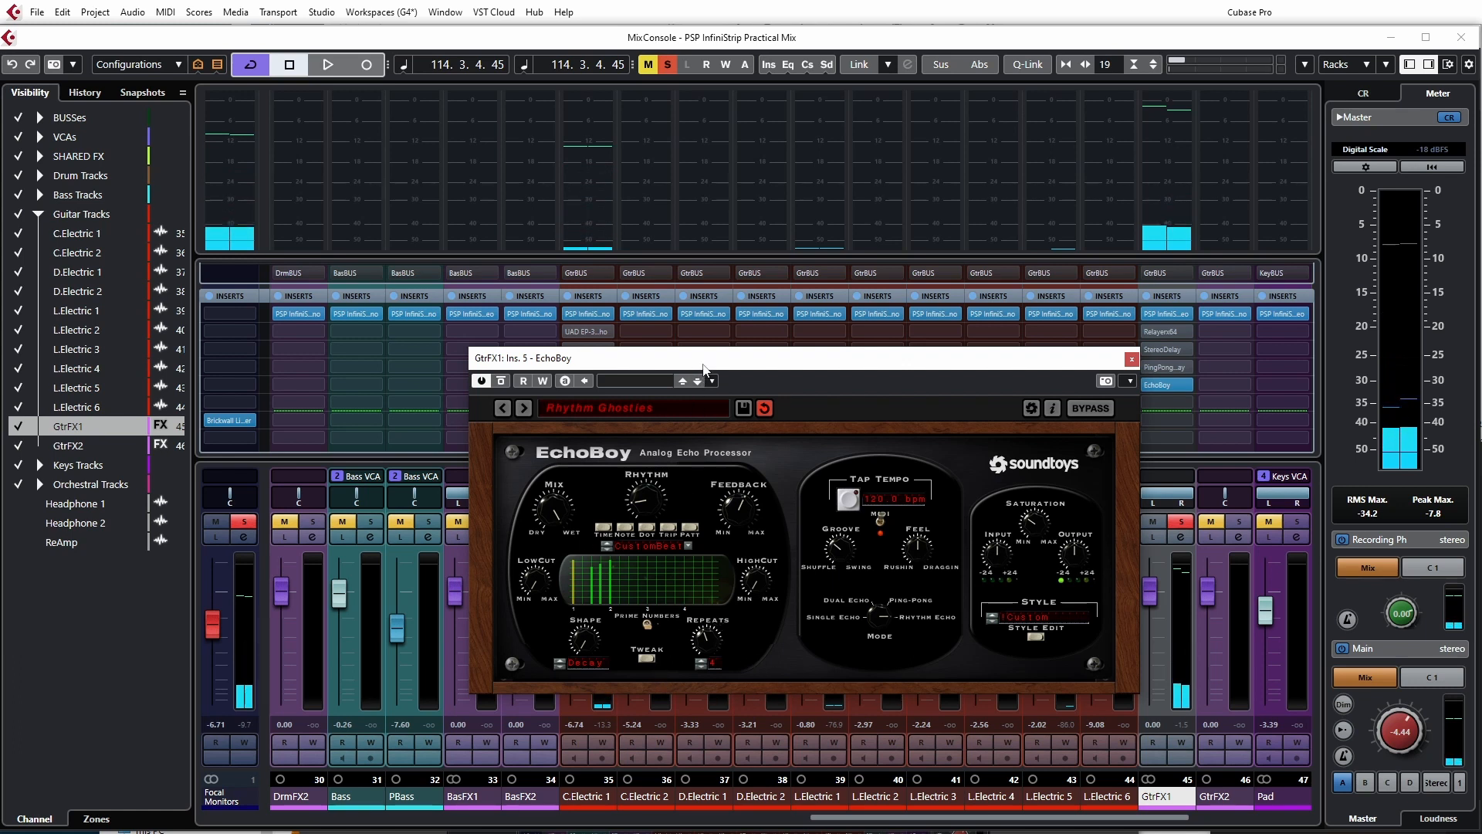
Step: Examine EchoBoy's Tweak controls, Style Edit controls and available echo styles, and close the plug-in
{"action": "left_click_drag", "start_coordinate": [702, 364], "coordinate": [703, 281]}
{"action": "left_click", "coordinate": [646, 575]}
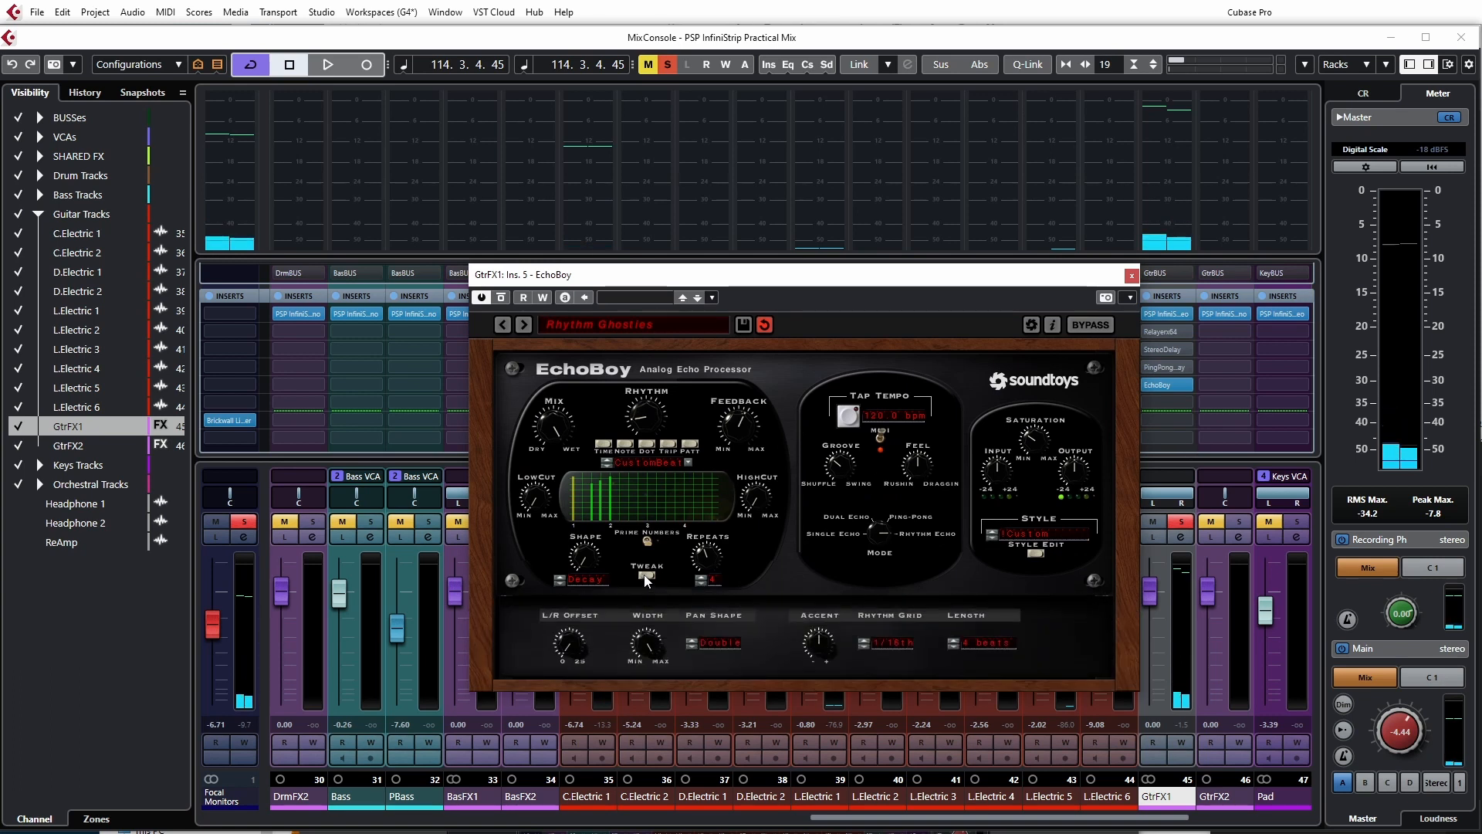
{"action": "left_click", "coordinate": [646, 576]}
{"action": "left_click", "coordinate": [1035, 553]}
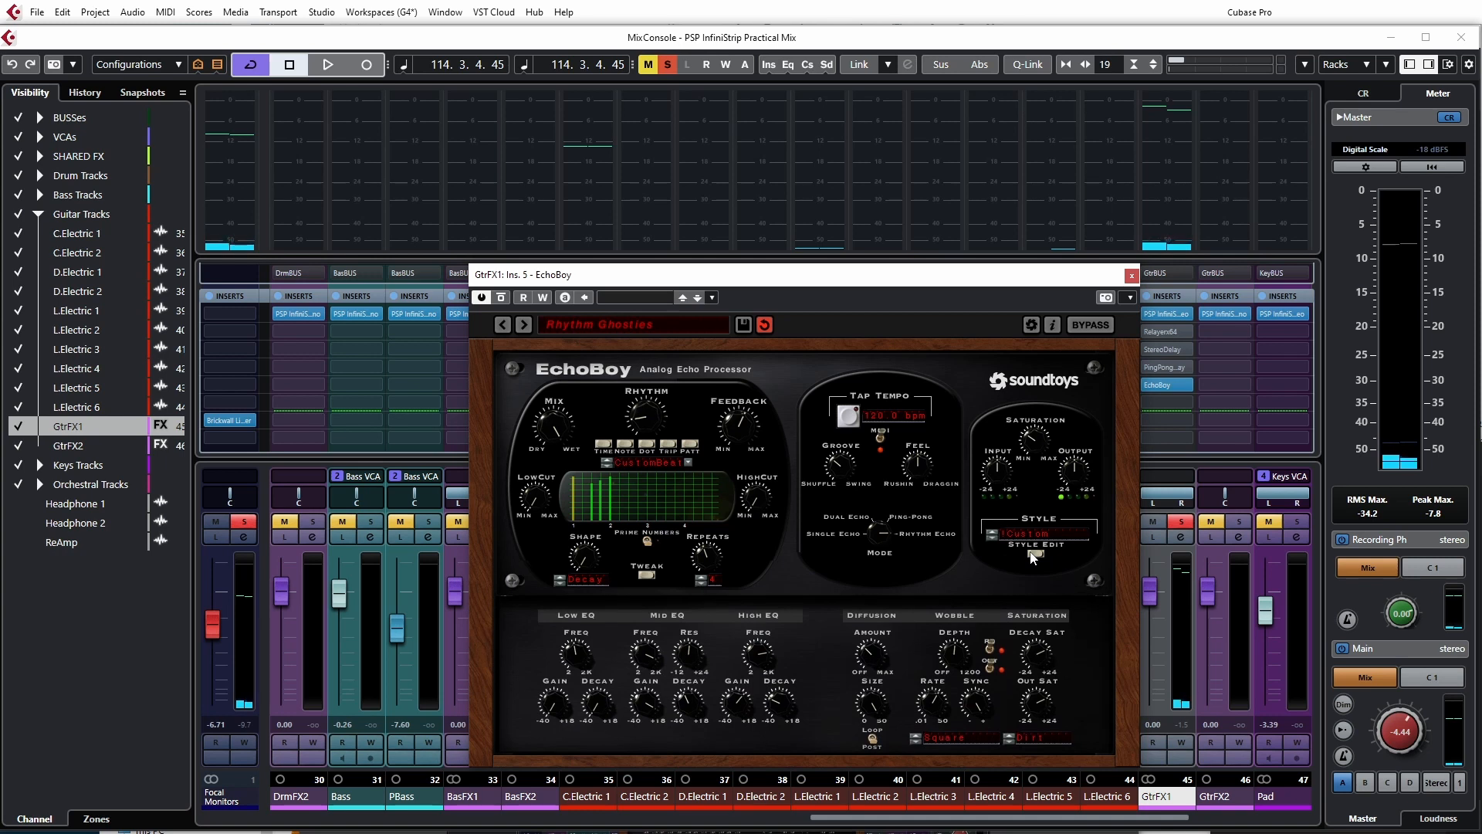
{"action": "left_click", "coordinate": [1035, 553]}
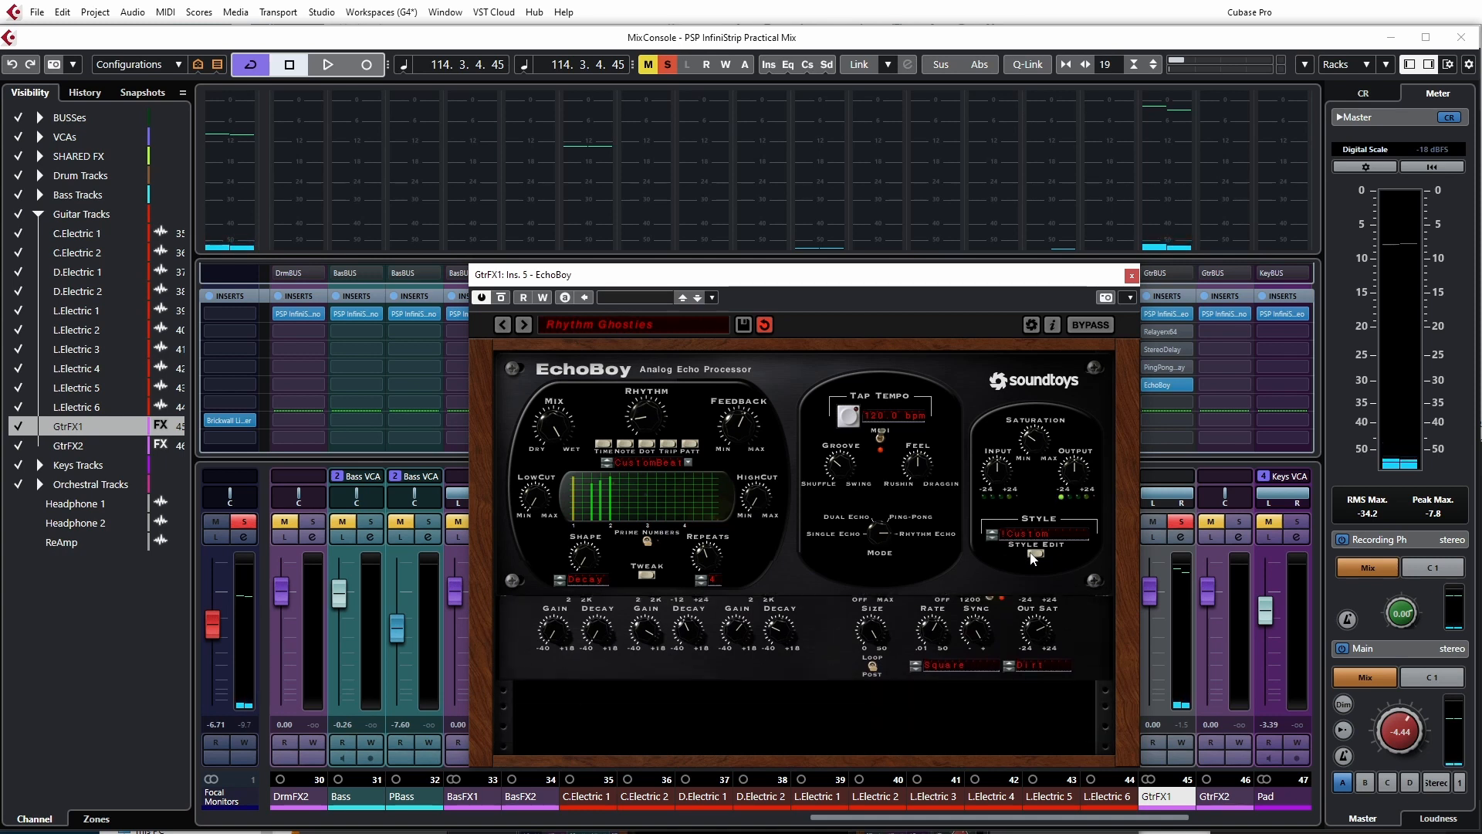
{"action": "left_click", "coordinate": [1040, 540]}
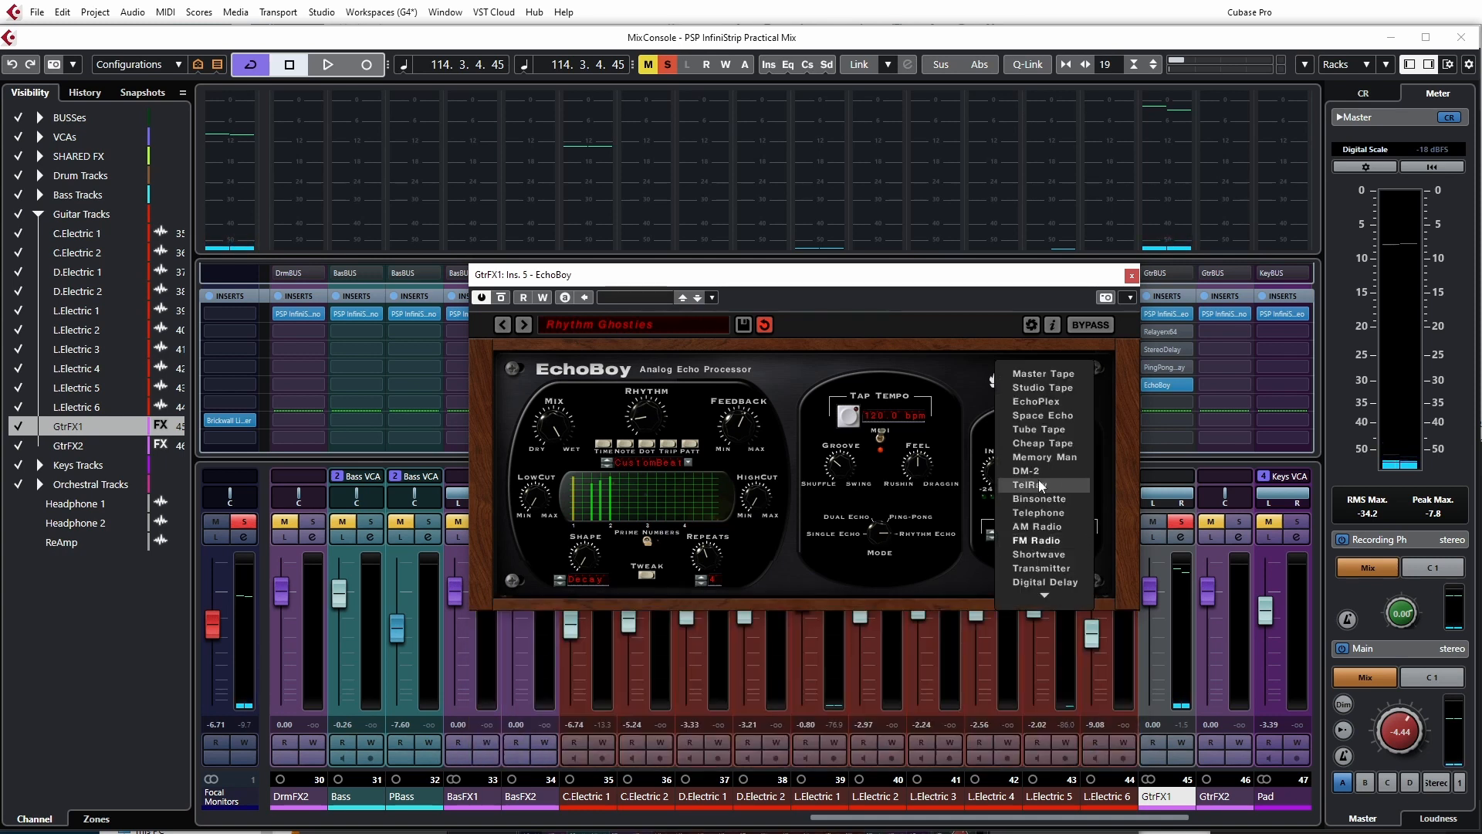
{"action": "left_click", "coordinate": [965, 581]}
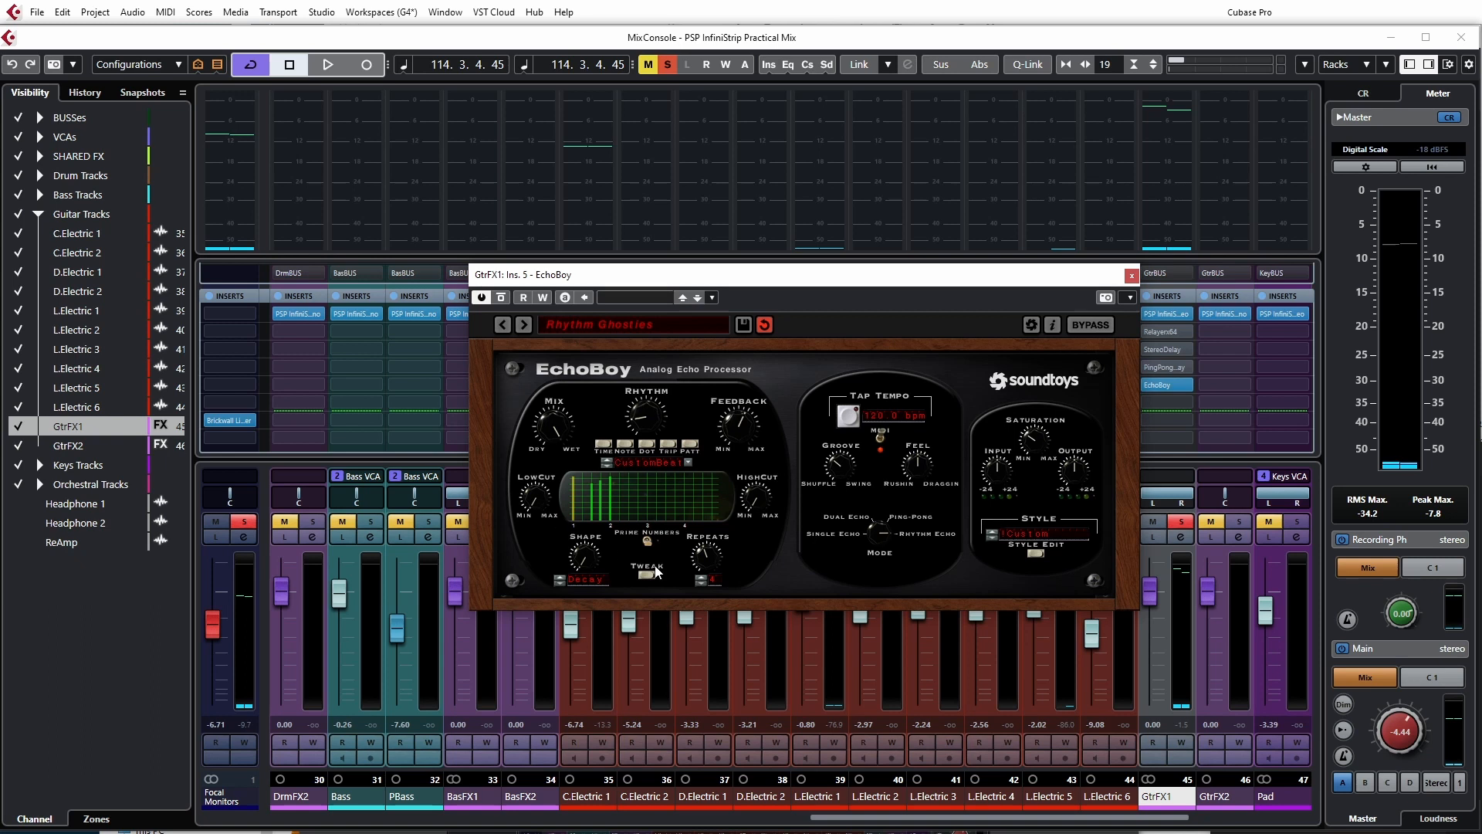
{"action": "left_click", "coordinate": [1131, 275]}
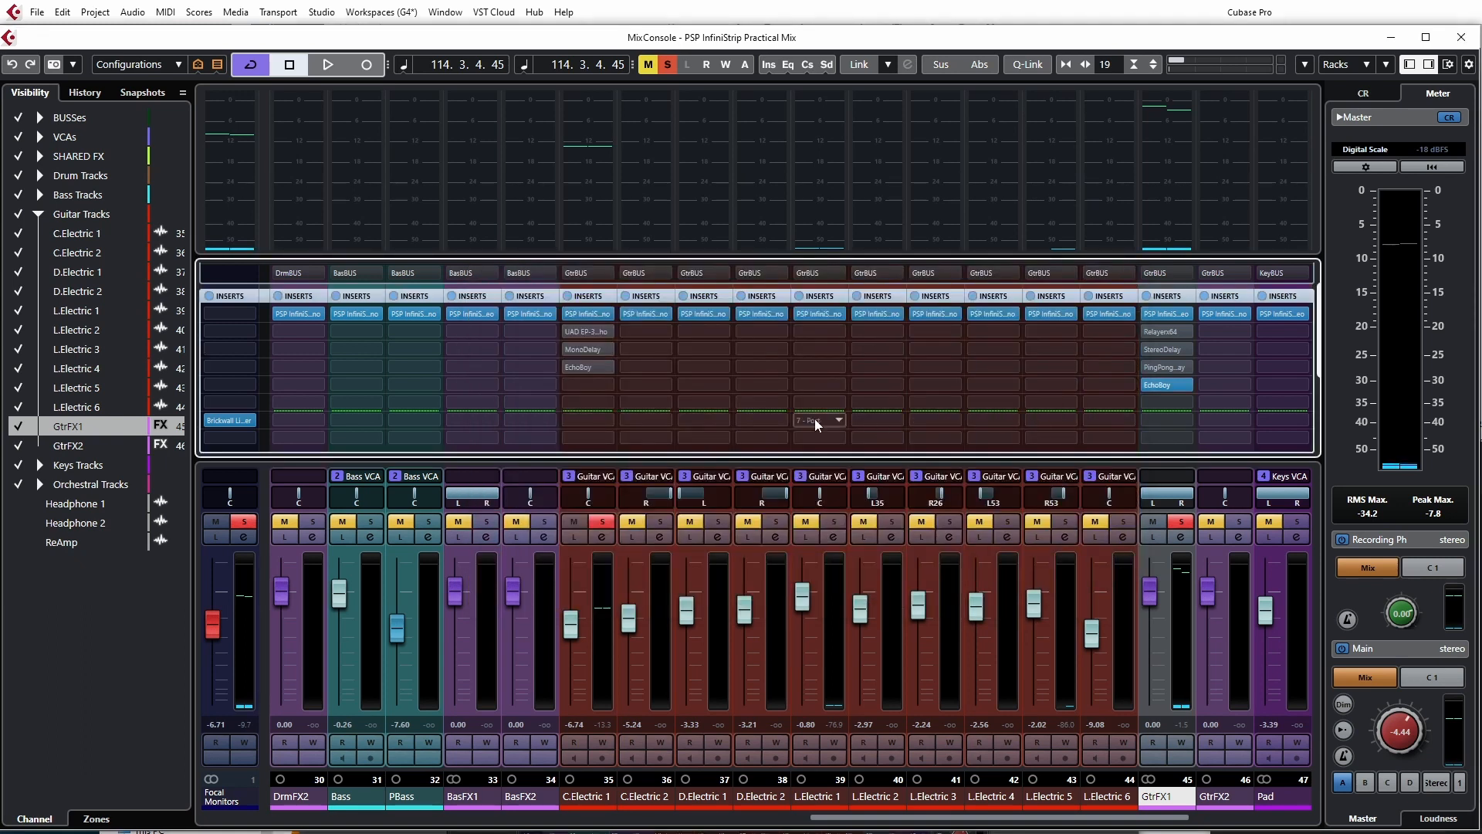
Step: Insert EchoBoyJr in GtrFX1's sixth insert slot and bypass the EchoBoy insert above it
{"action": "left_click", "coordinate": [1188, 401]}
{"action": "type", "text": "ech"}
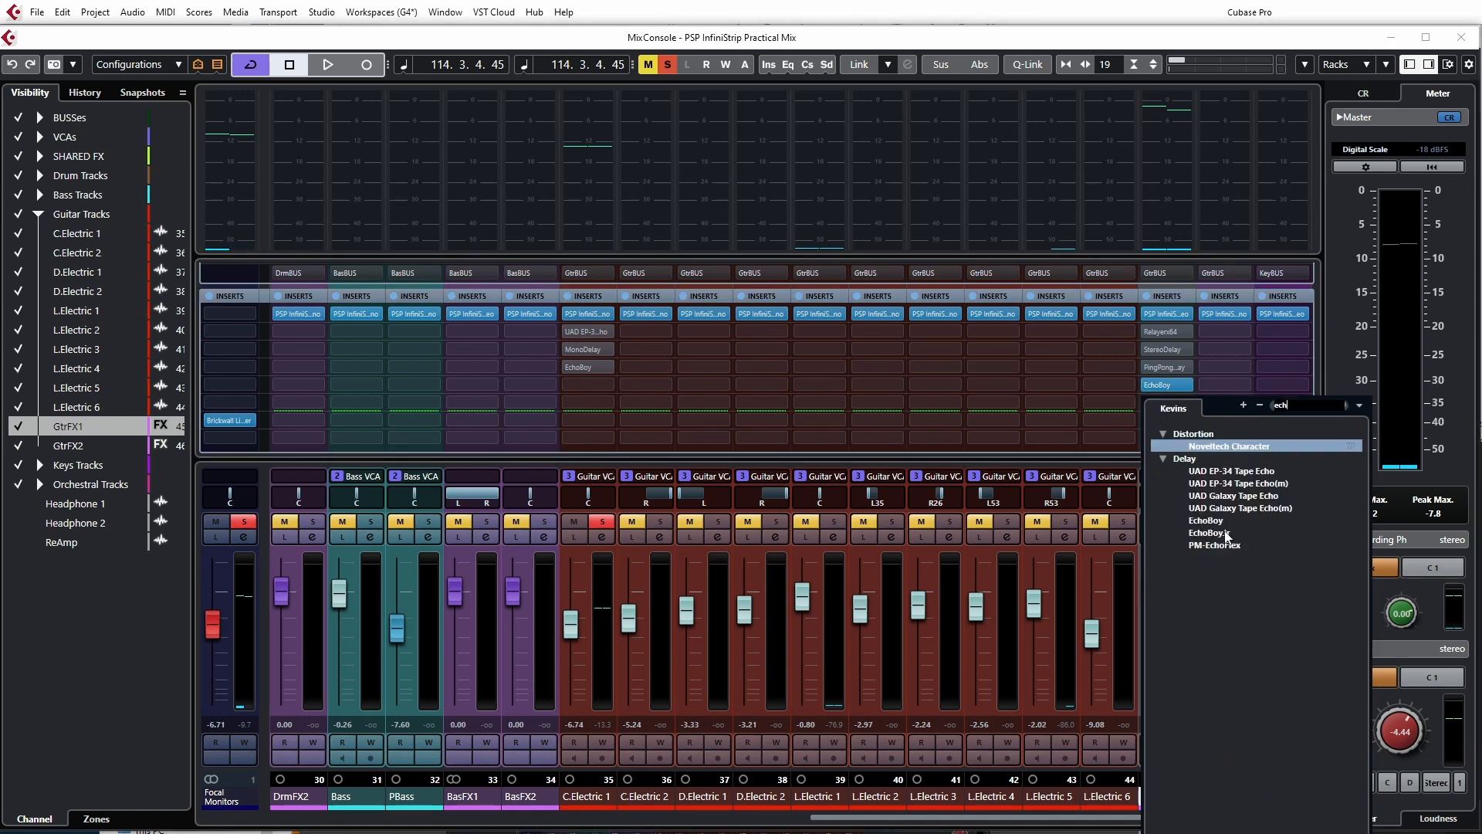
{"action": "left_click", "coordinate": [1225, 533]}
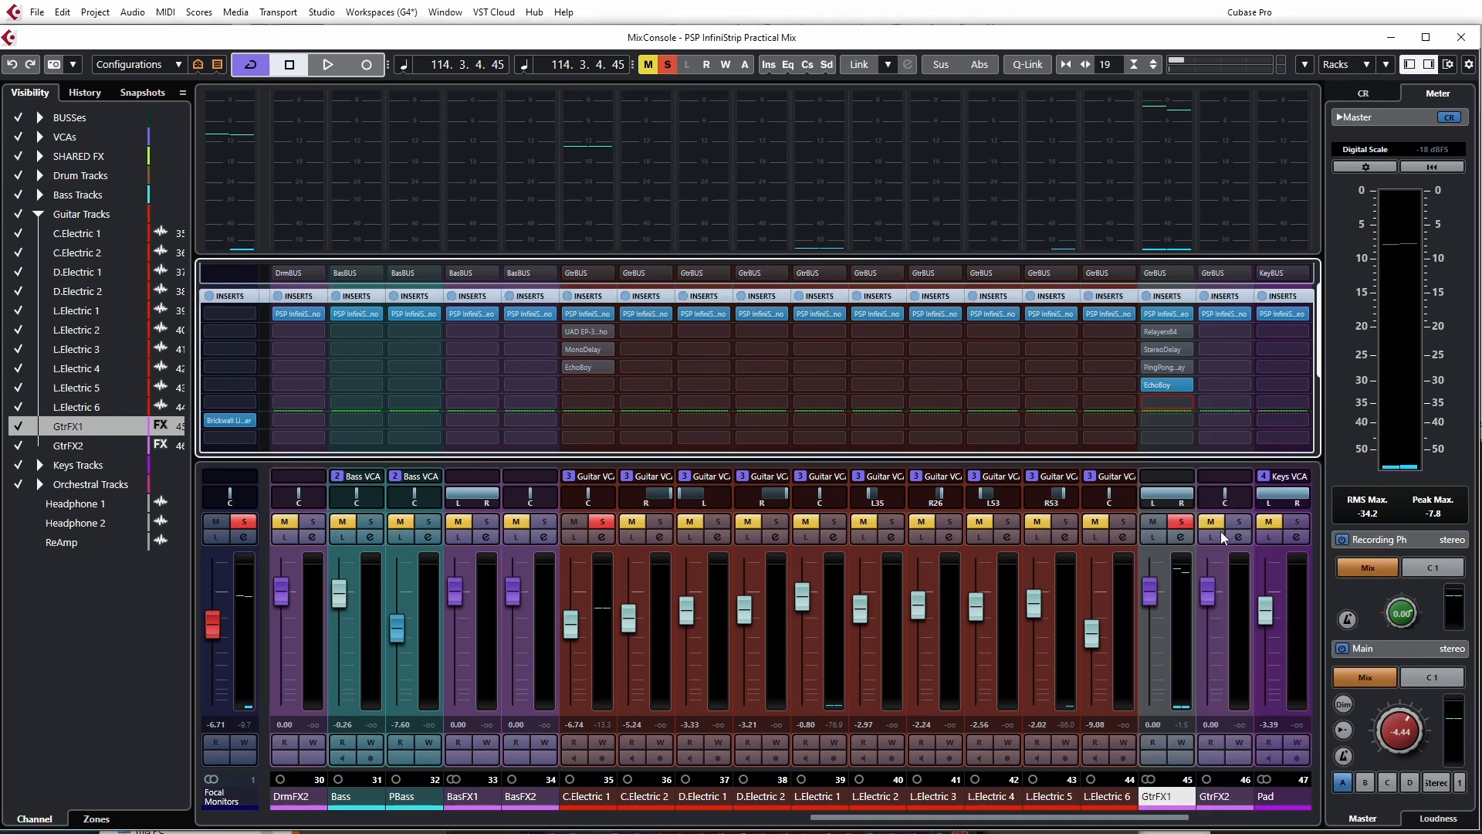
{"action": "left_click_drag", "start_coordinate": [988, 303], "coordinate": [770, 321]}
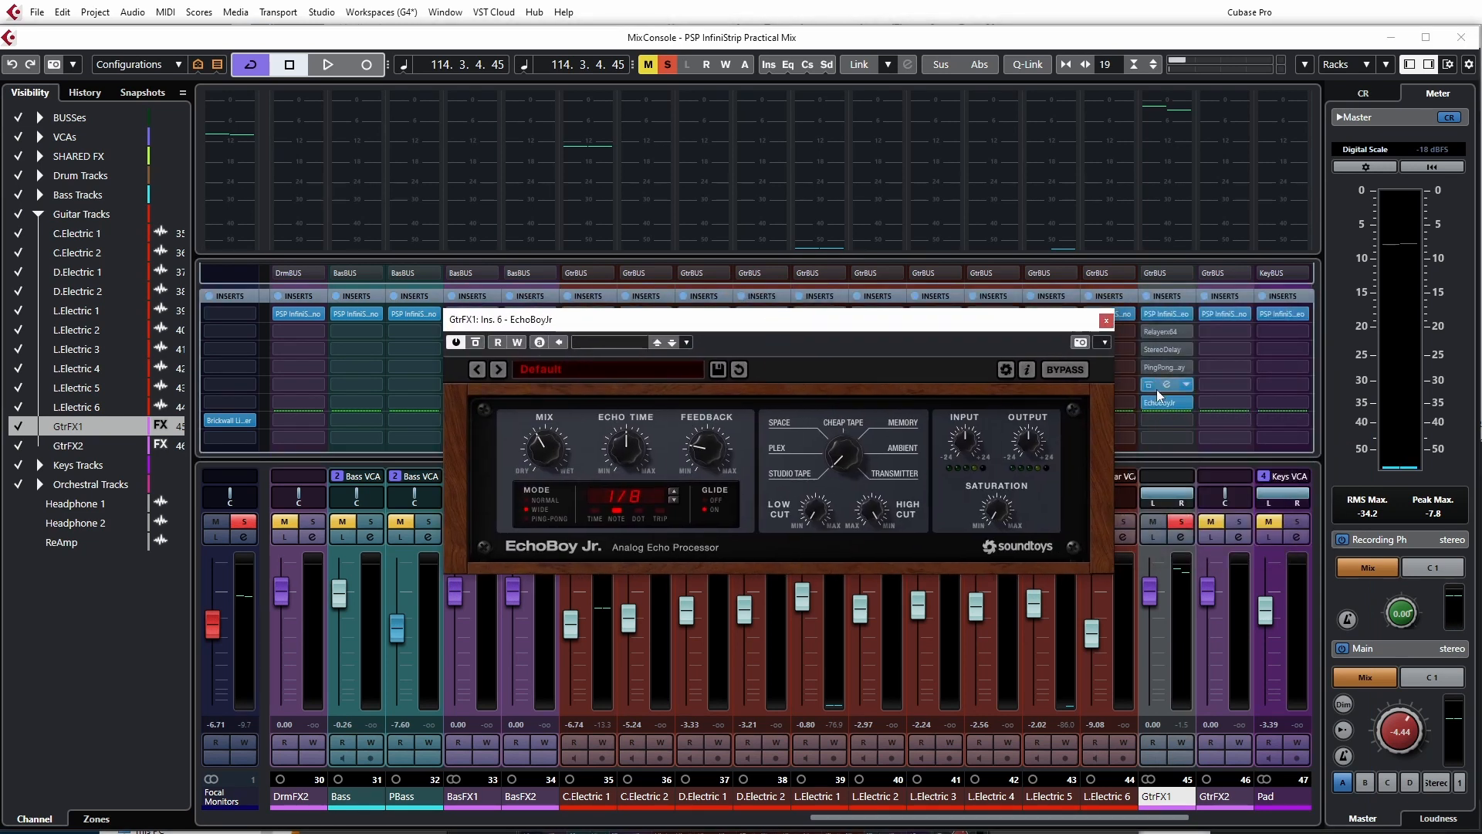
{"action": "left_click_drag", "start_coordinate": [1156, 389], "coordinate": [1159, 386]}
Step: Audition the guitar through EchoBoy Jr. while raising Mix to fully wet
{"action": "key", "text": "space"}
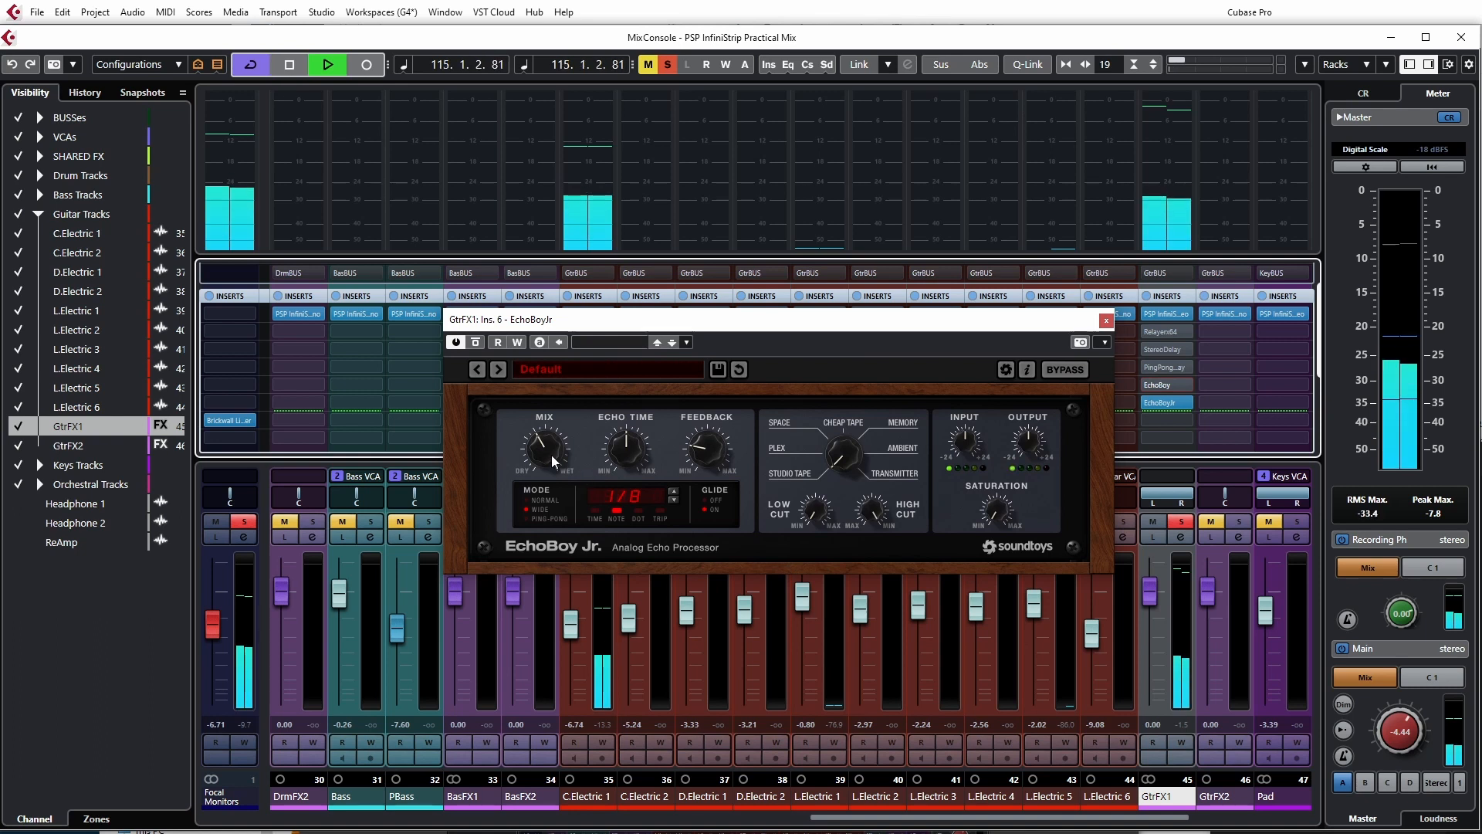
{"action": "left_click_drag", "start_coordinate": [550, 453], "coordinate": [586, 332]}
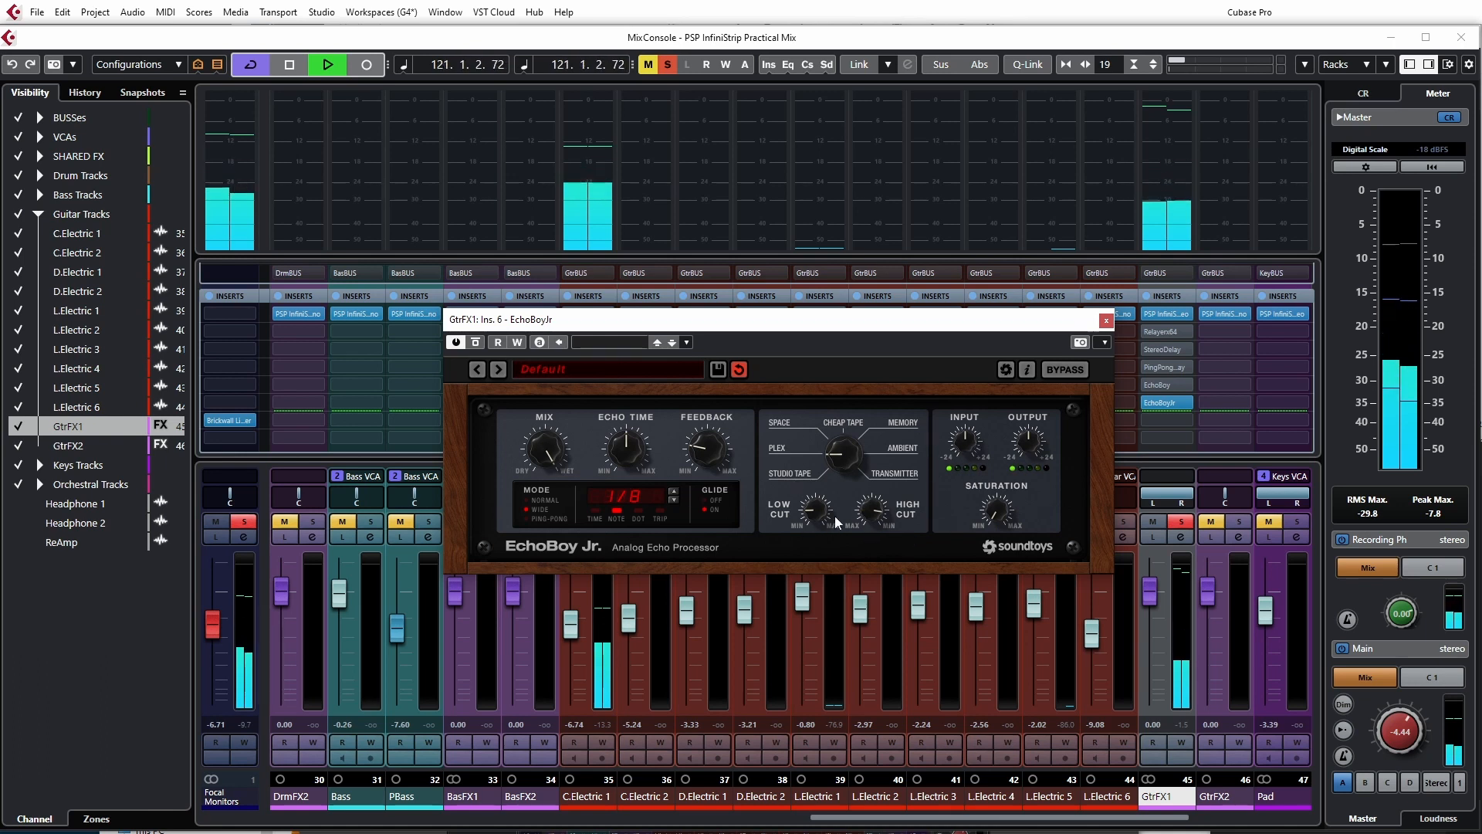
{"action": "key", "text": "space"}
Step: Lower EchoBoy Jr.'s Echo Time to 1/16, switch it to Time mode, and raise it to 1112.5 during playback
{"action": "left_click_drag", "start_coordinate": [631, 446], "coordinate": [627, 517]}
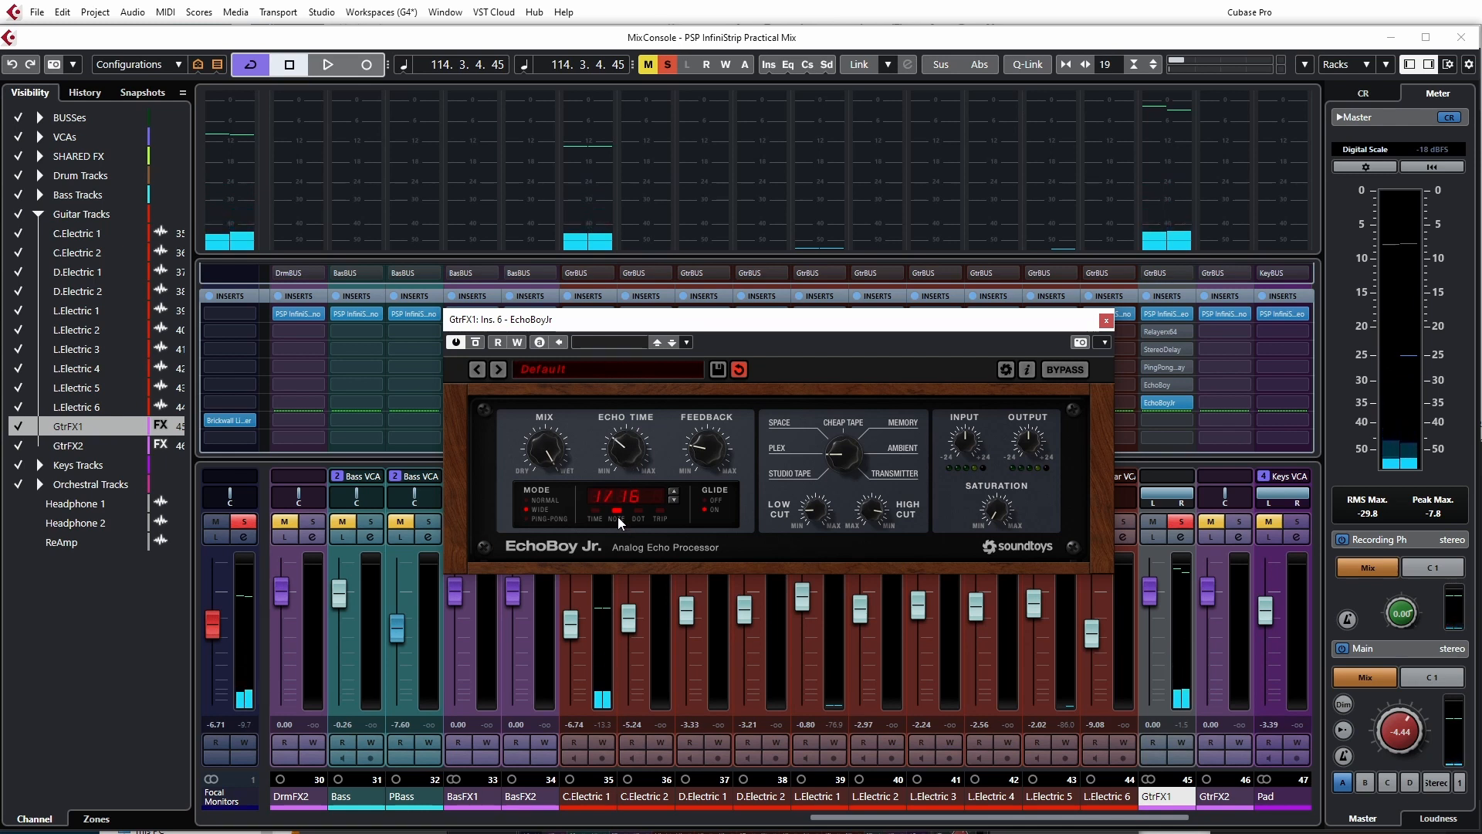
{"action": "left_click", "coordinate": [599, 515]}
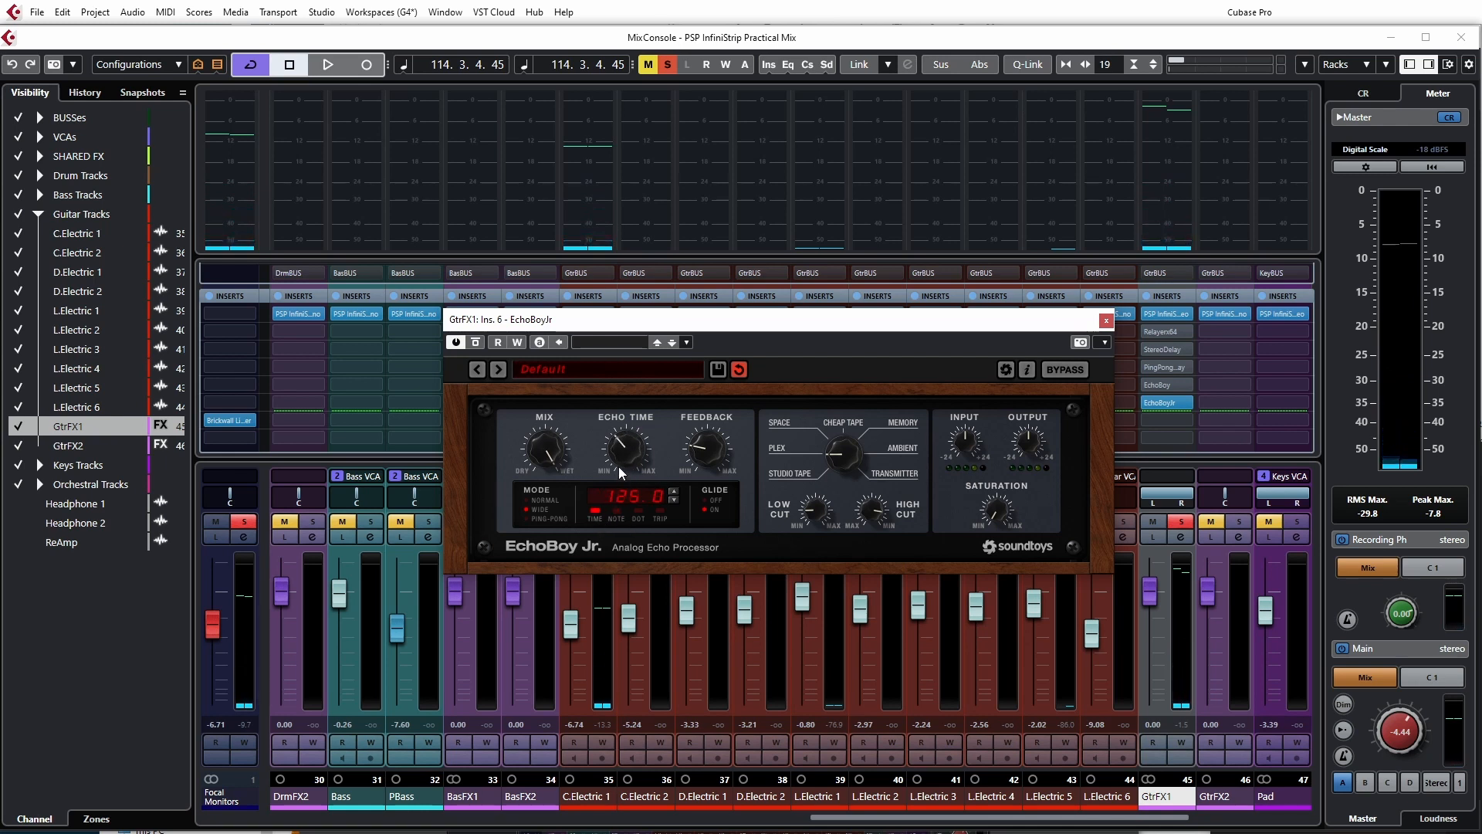
{"action": "key", "text": "space"}
{"action": "left_click_drag", "start_coordinate": [623, 465], "coordinate": [633, 400]}
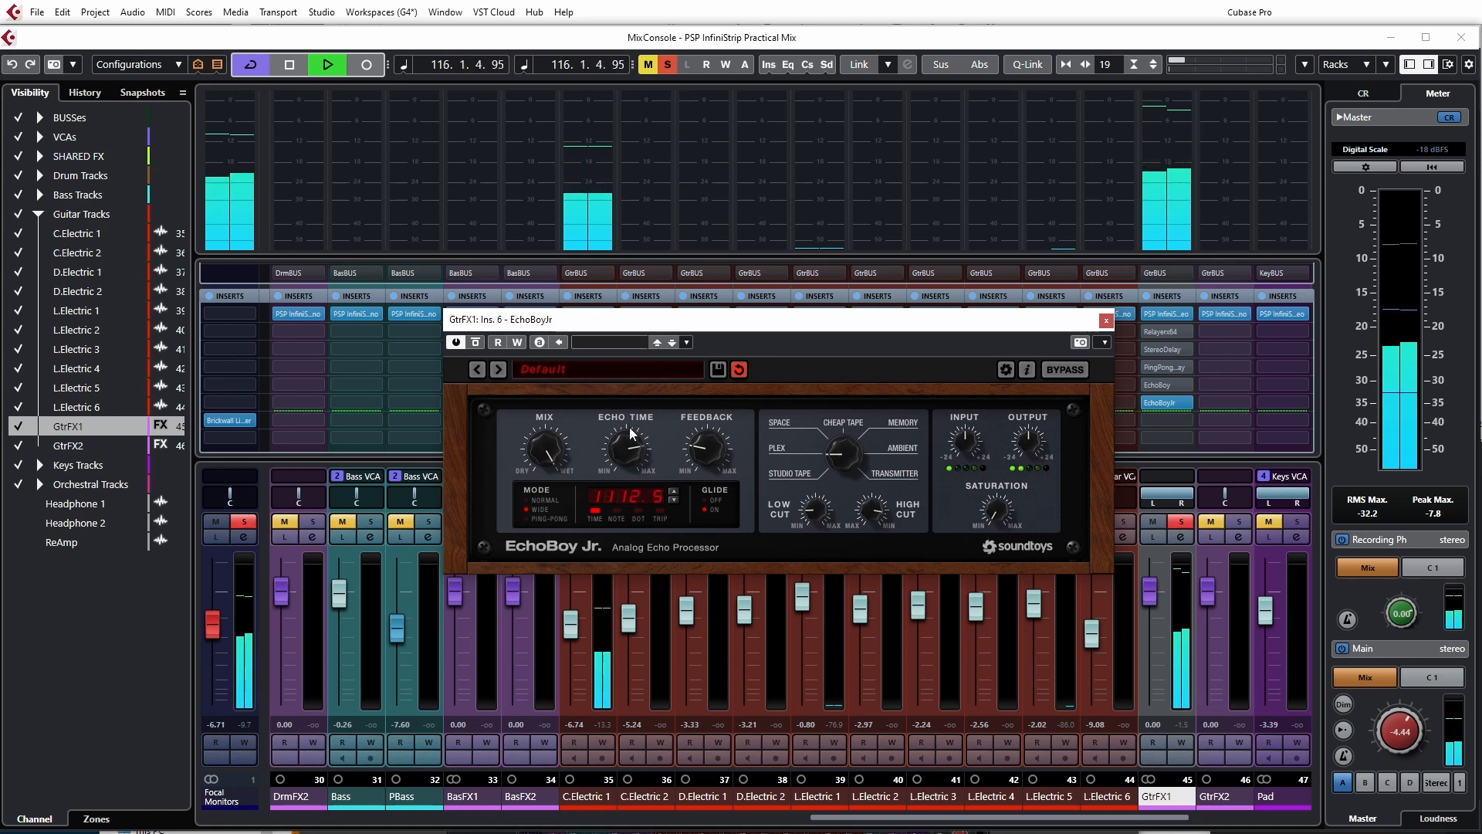
Step: Raise EchoBoy Jr.'s Feedback and set its mode to Ping-Pong while auditioning, and stop playback
{"action": "left_click_drag", "start_coordinate": [550, 462], "coordinate": [563, 431]}
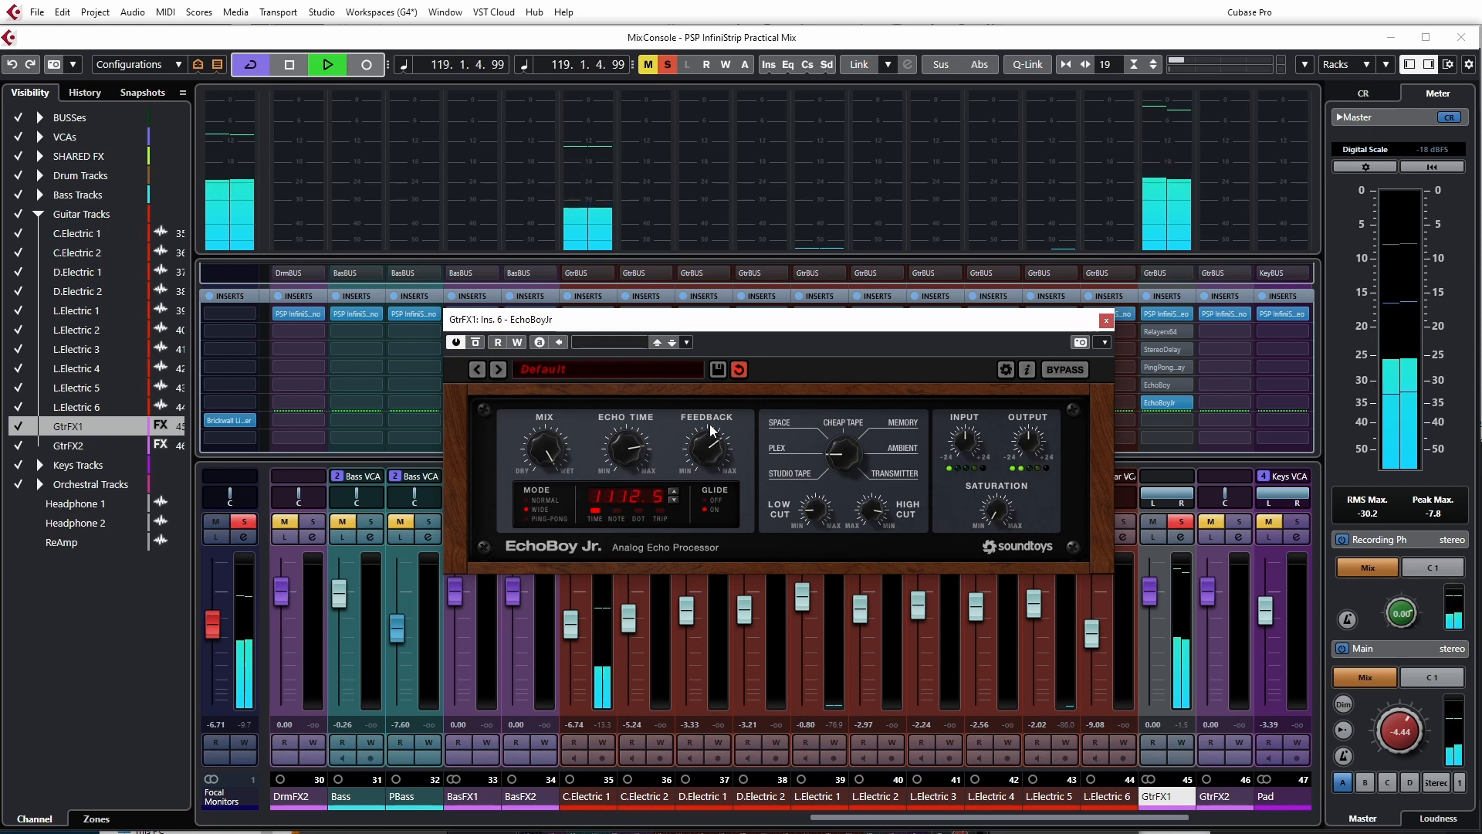
{"action": "left_click", "coordinate": [527, 499]}
{"action": "left_click", "coordinate": [525, 518]}
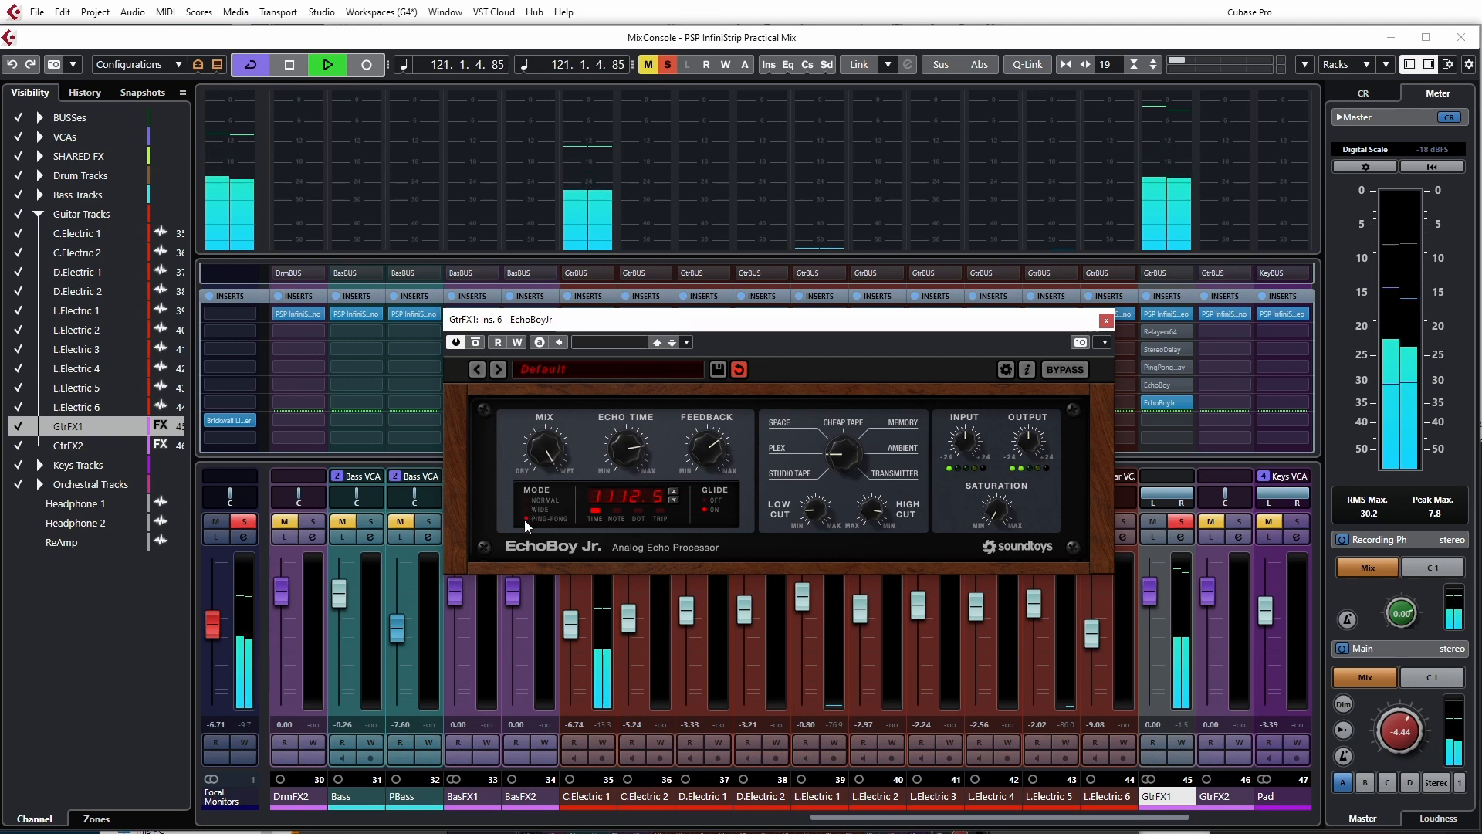
{"action": "key", "text": "space"}
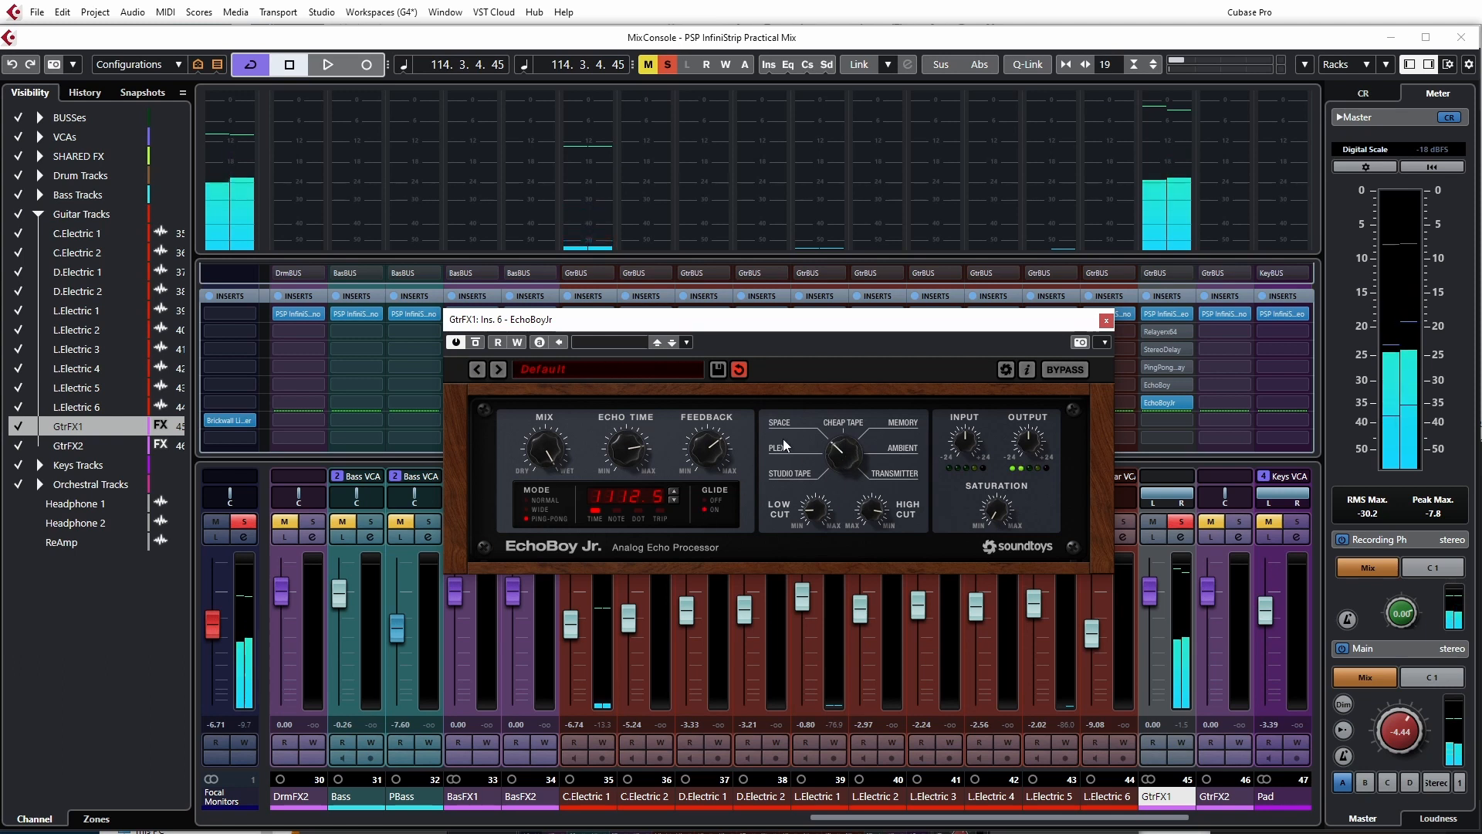
Step: Audition EchoBoy Jr. while turning its echo style to Transmitter, stop playback, and close the plug-in
{"action": "key", "text": "space"}
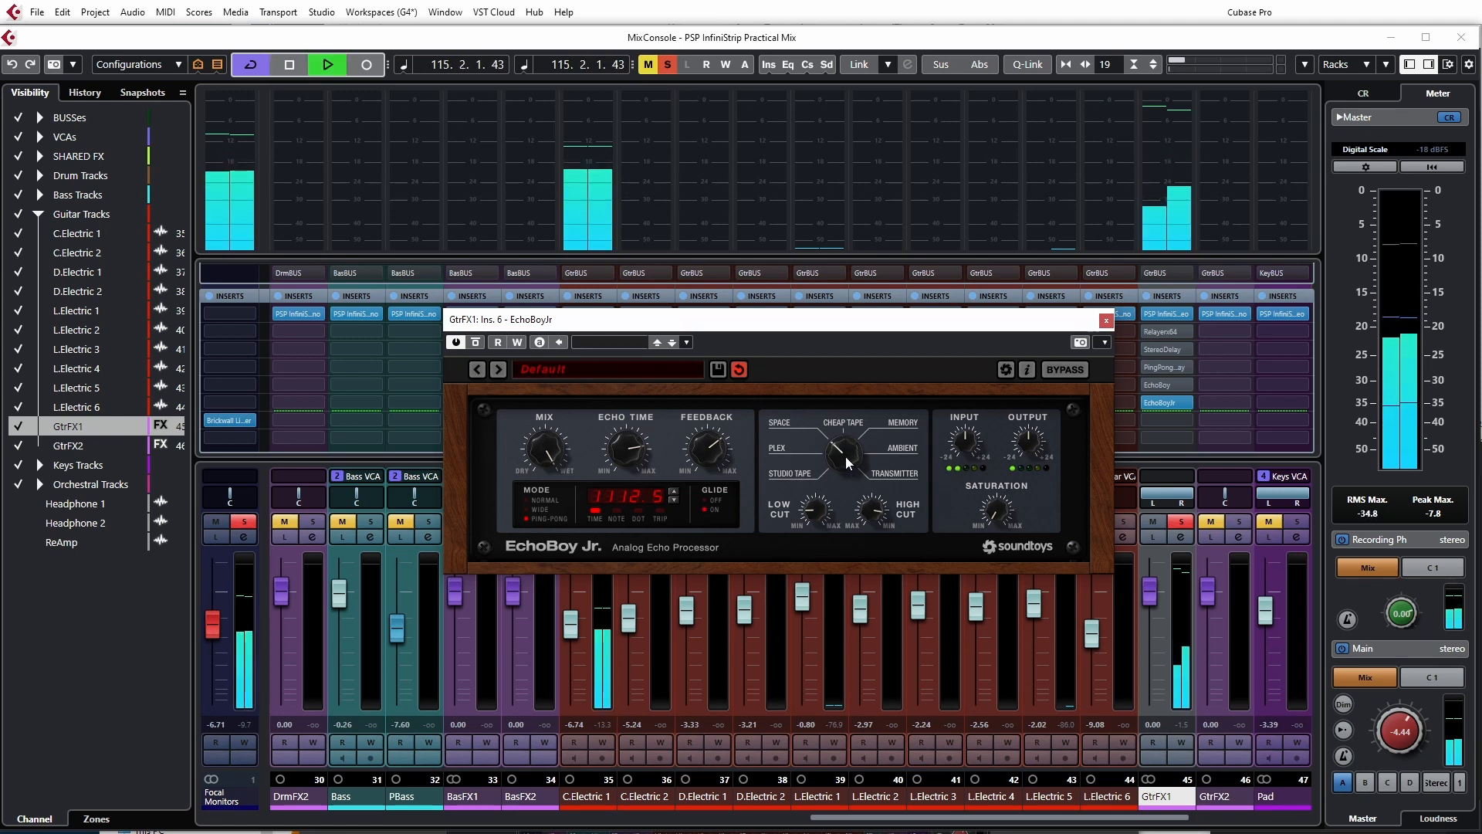
{"action": "left_click_drag", "start_coordinate": [847, 465], "coordinate": [846, 462]}
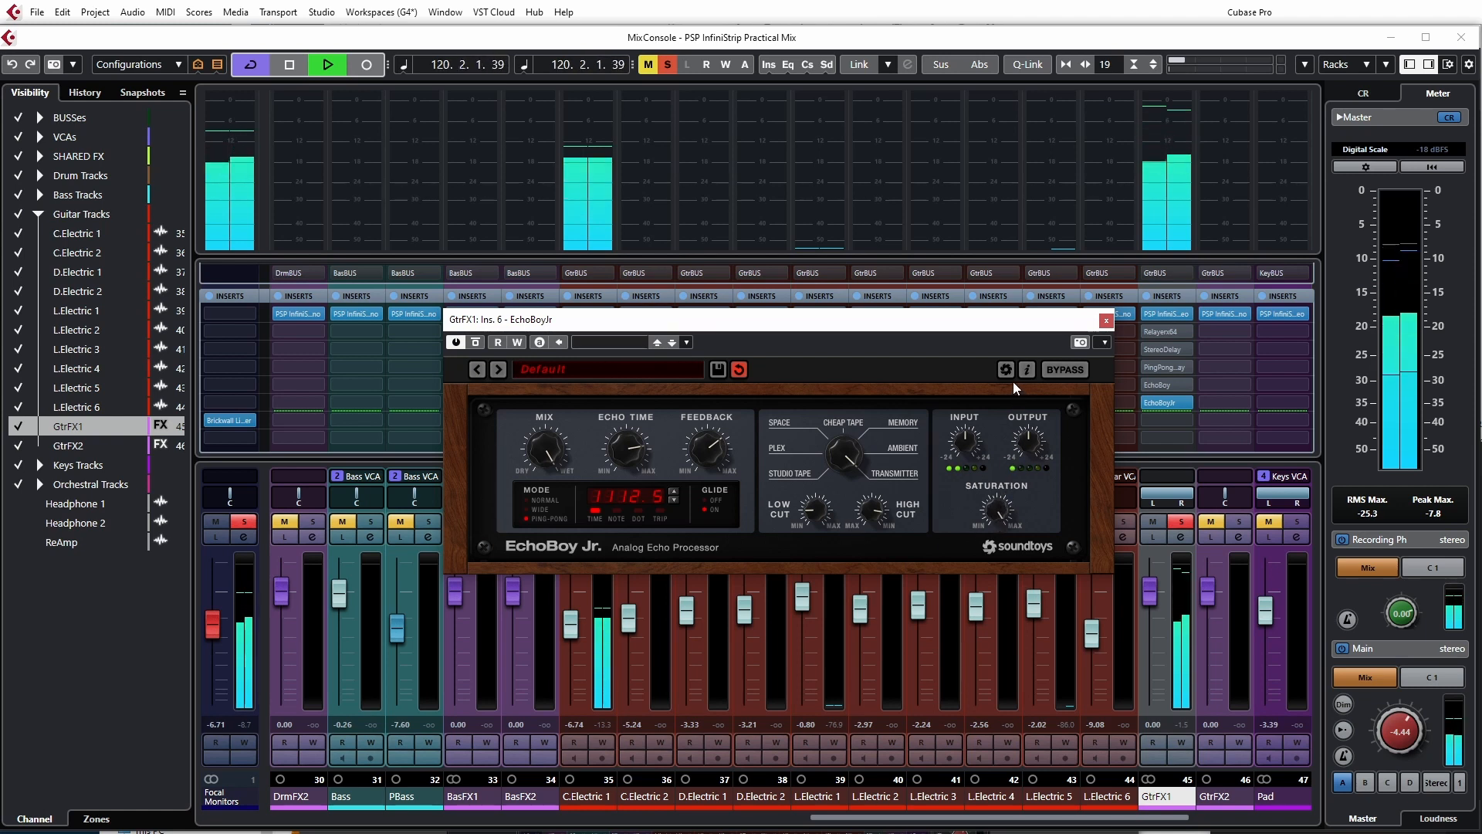
{"action": "key", "text": "space"}
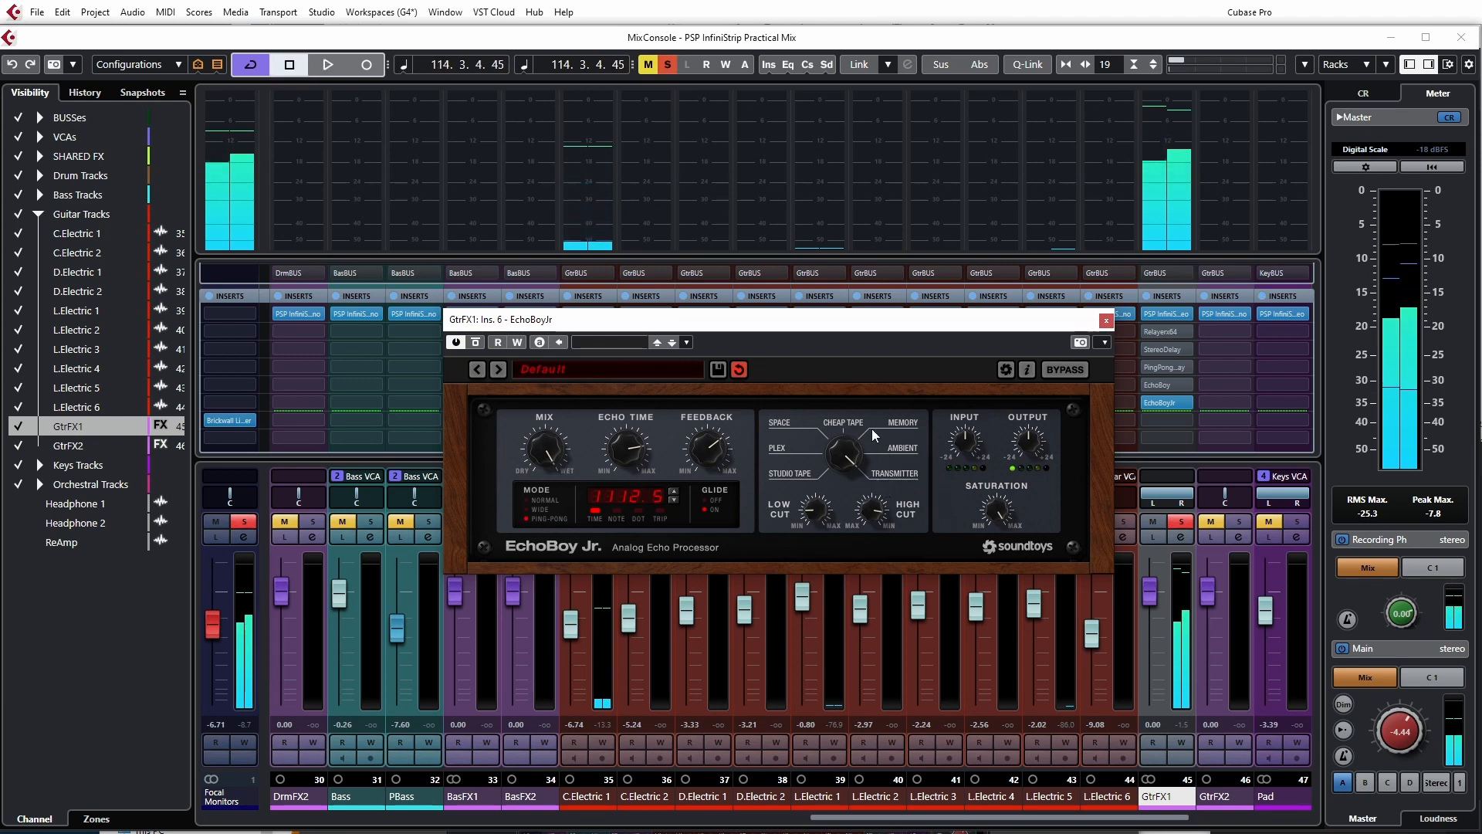
{"action": "left_click", "coordinate": [1106, 320]}
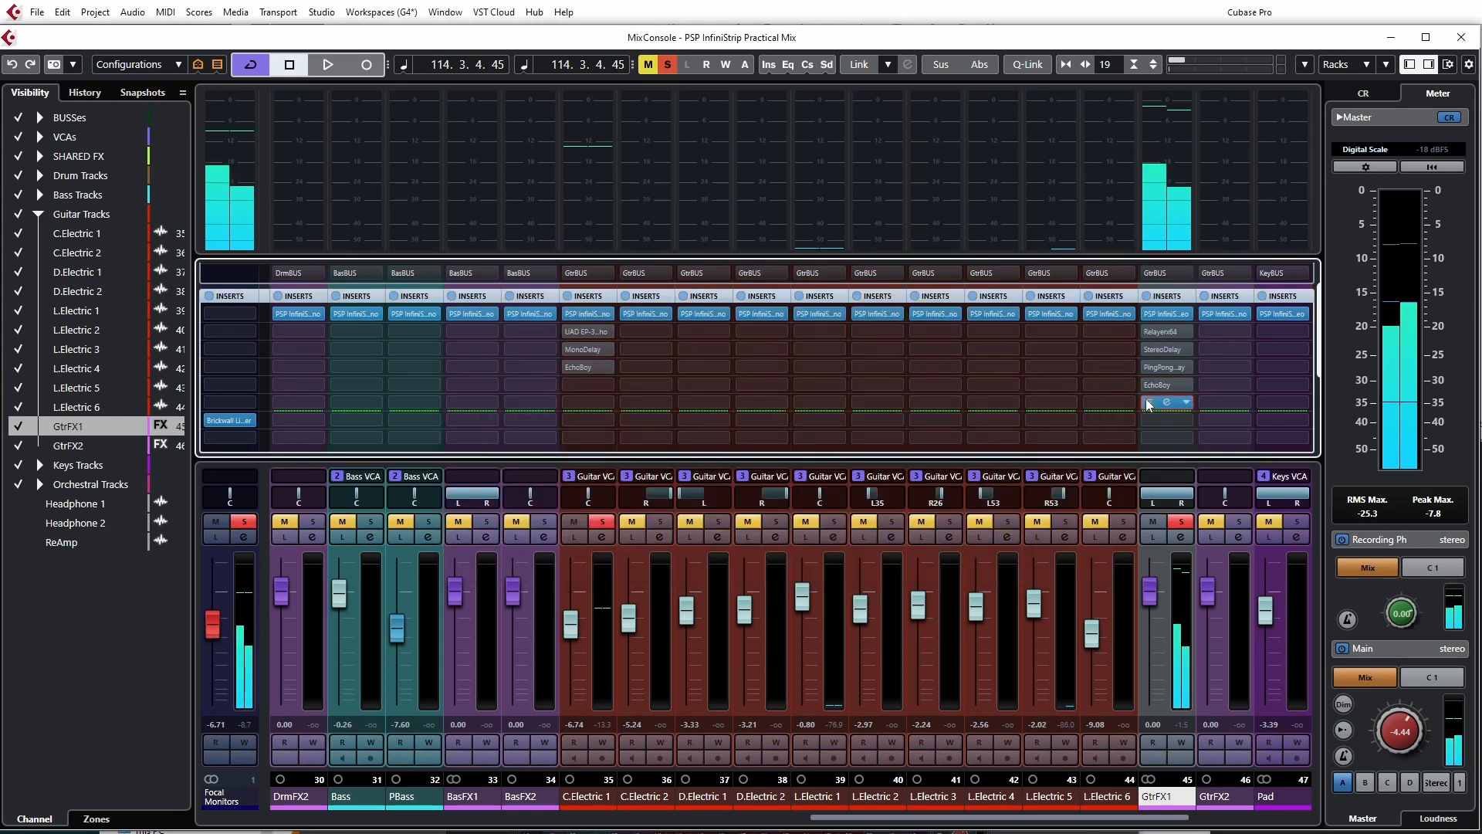